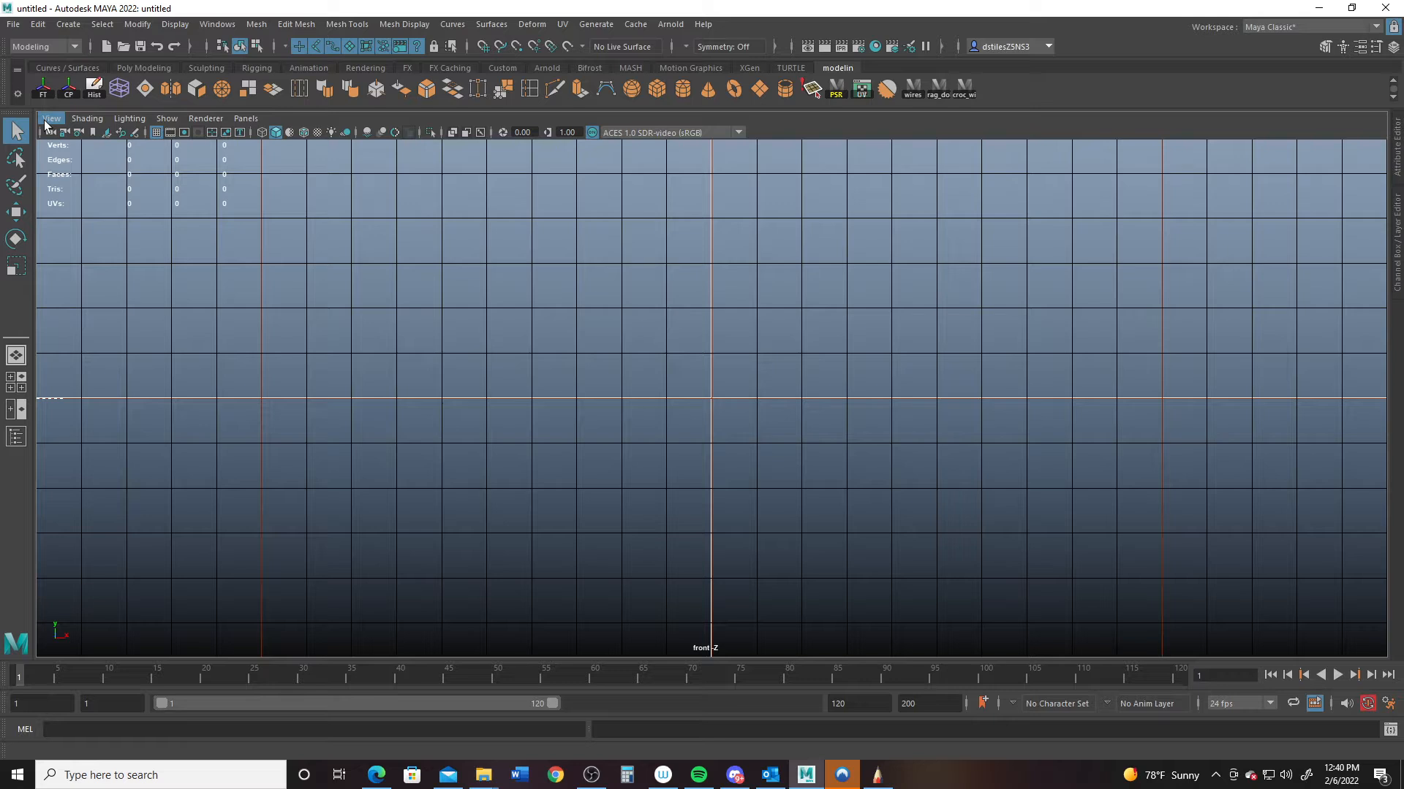
- Start importing an image plane into the front view and browse to the D:\general\mayamodels folder
{"action": "left_click", "coordinate": [51, 118]}
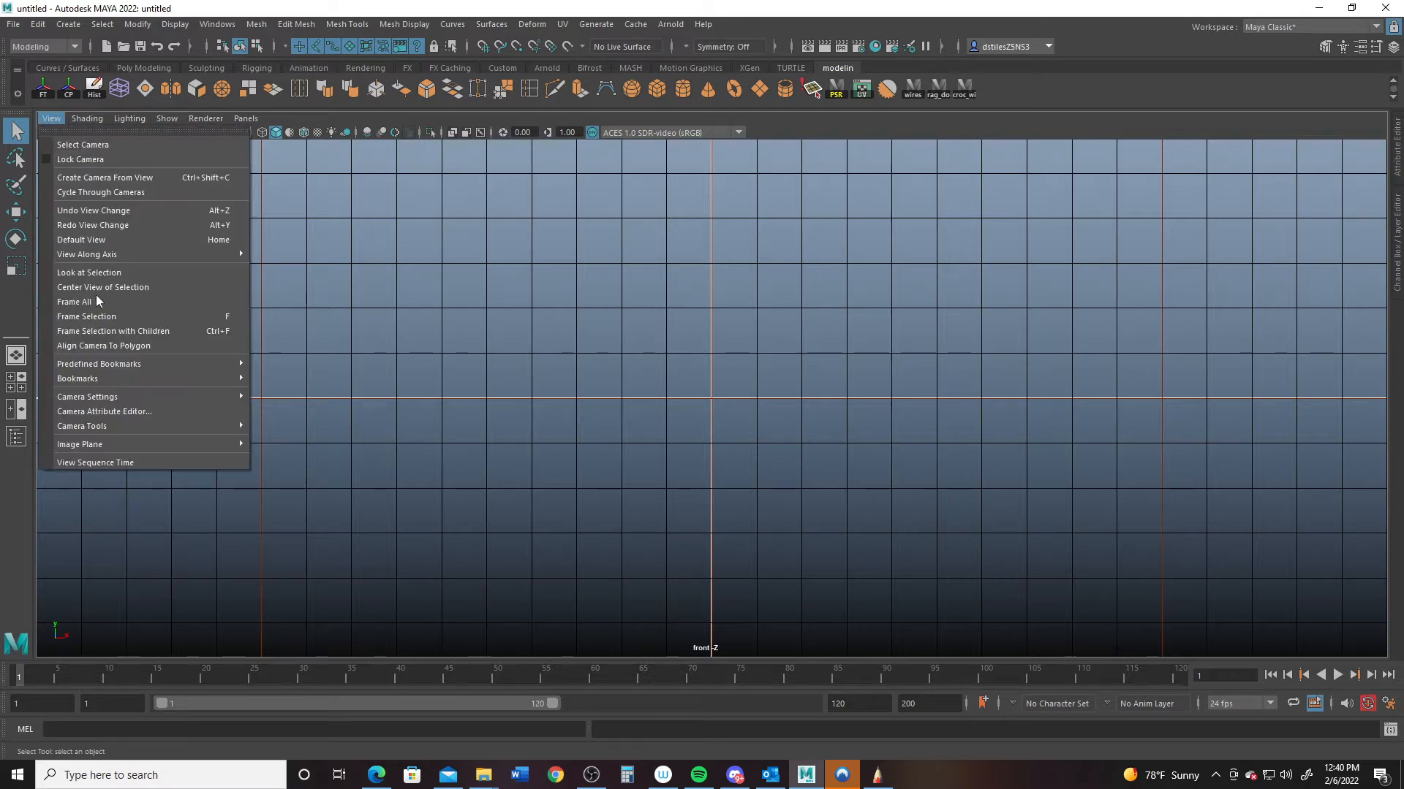
{"action": "mouse_move", "coordinate": [122, 449]}
{"action": "left_click", "coordinate": [301, 456]}
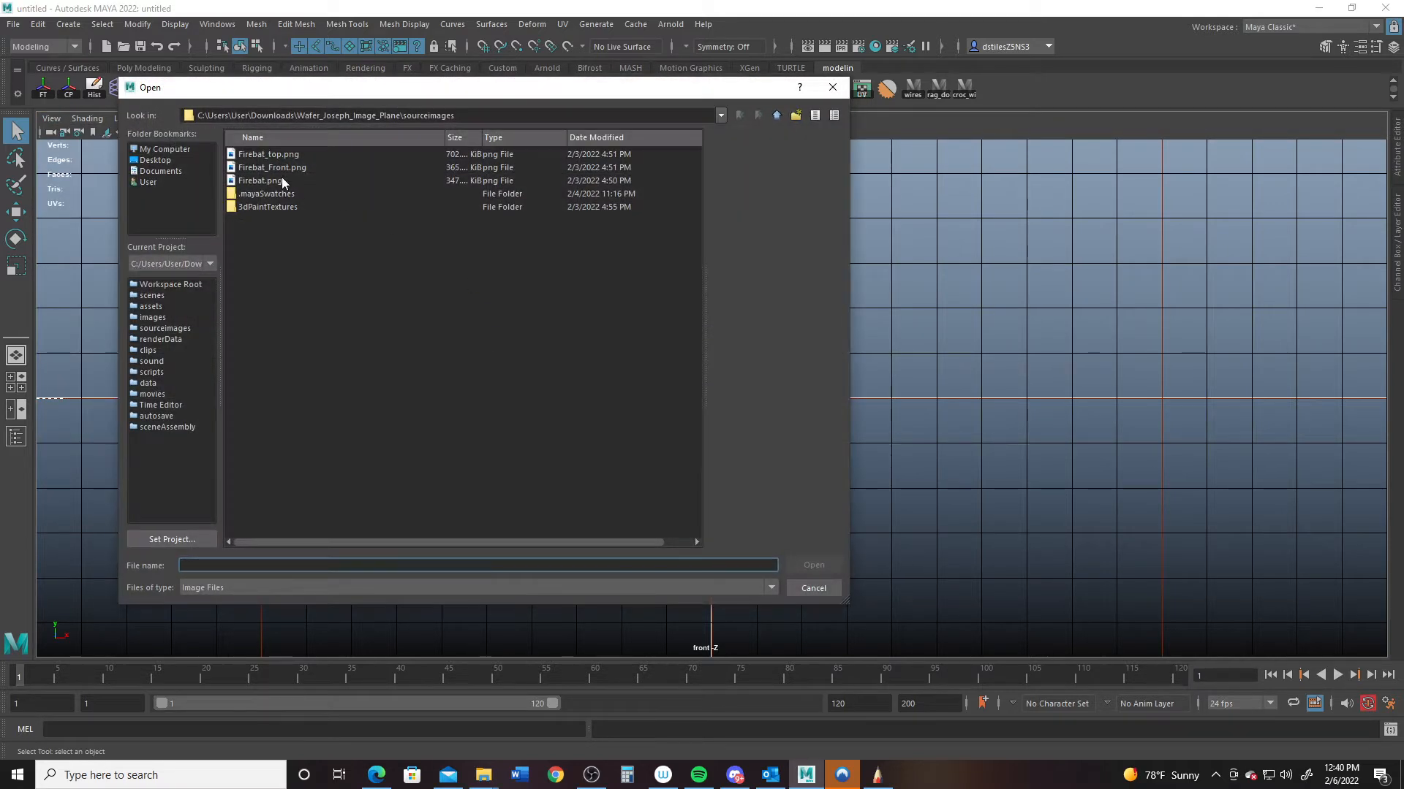
{"action": "left_click", "coordinate": [158, 150]}
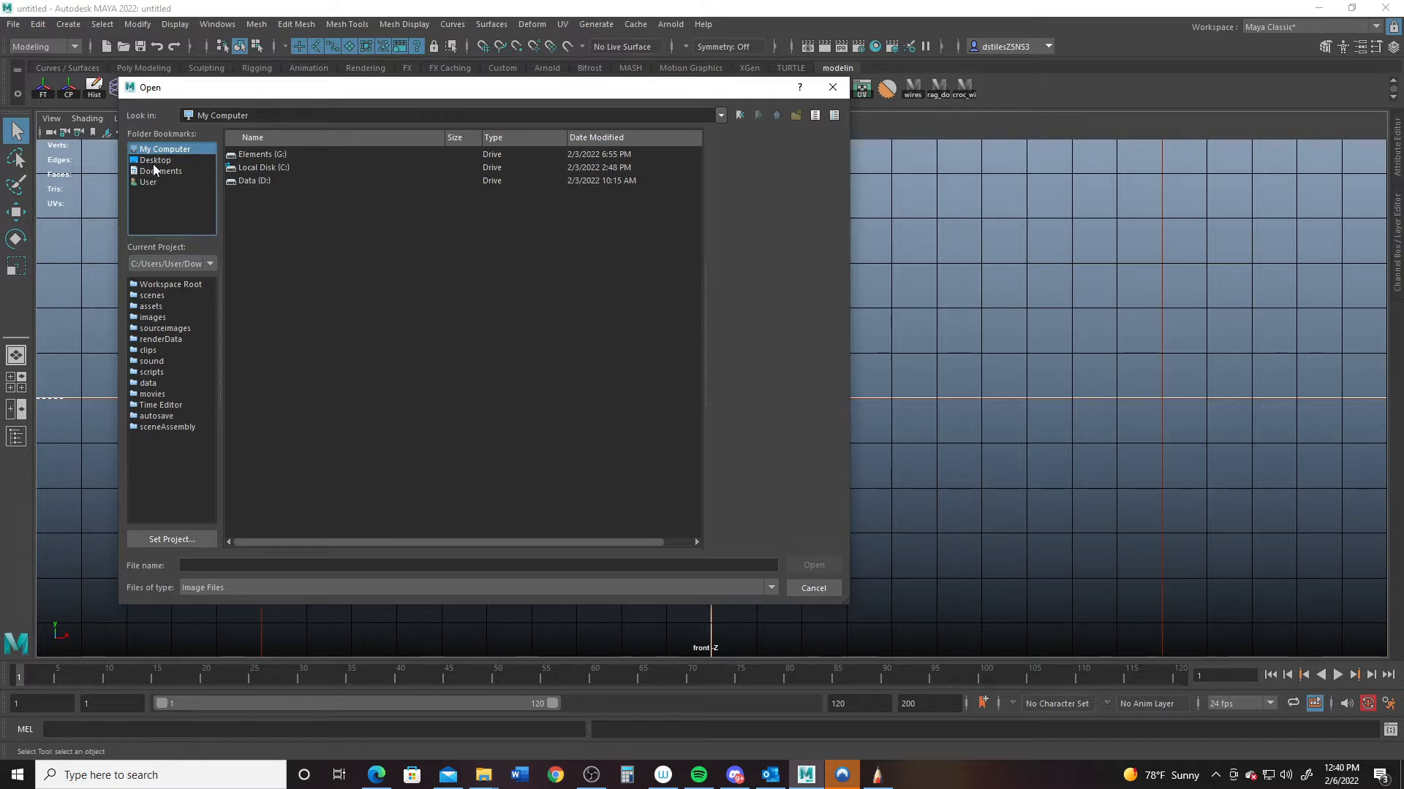
{"action": "double_click", "coordinate": [260, 181]}
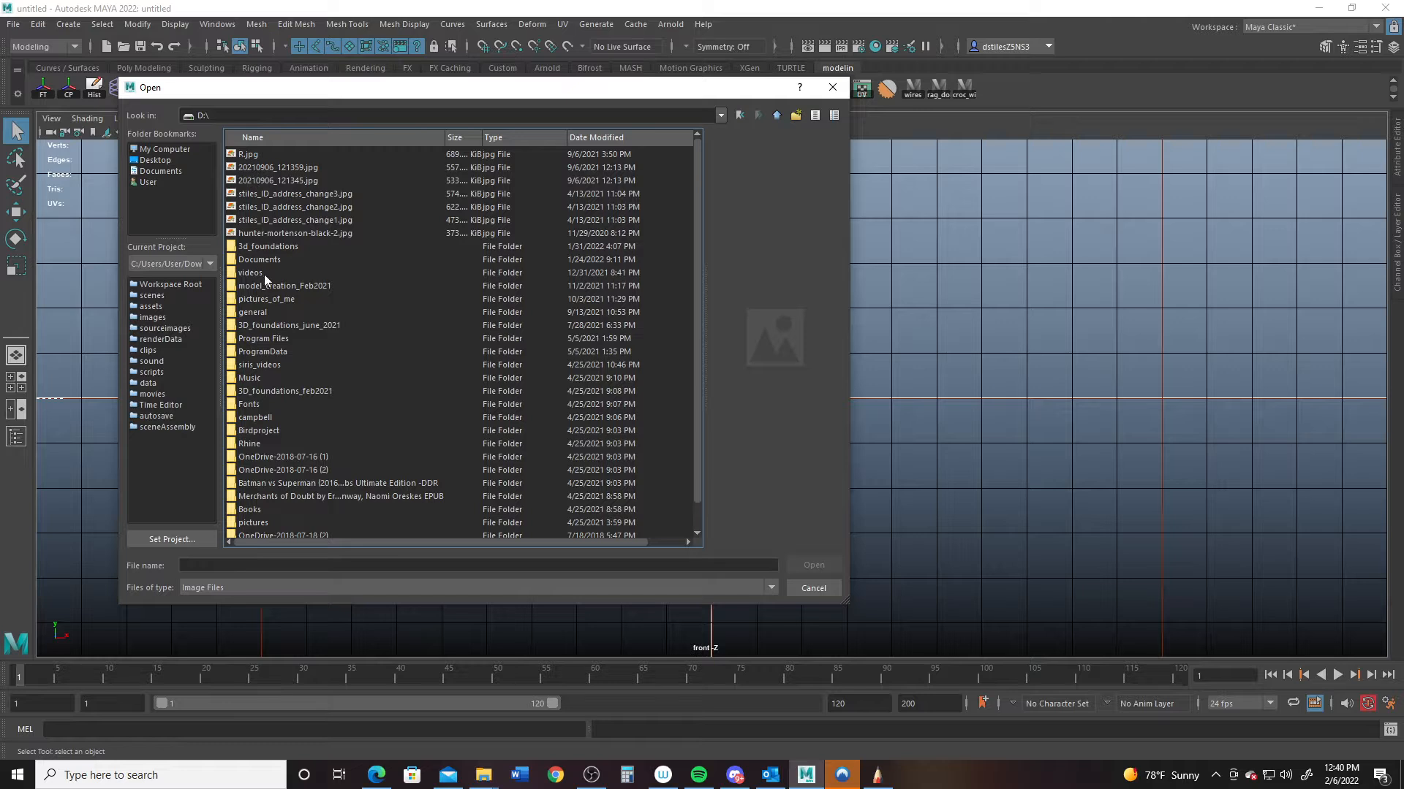
{"action": "scroll", "coordinate": [256, 318], "scroll_direction": "down", "scroll_amount": 1}
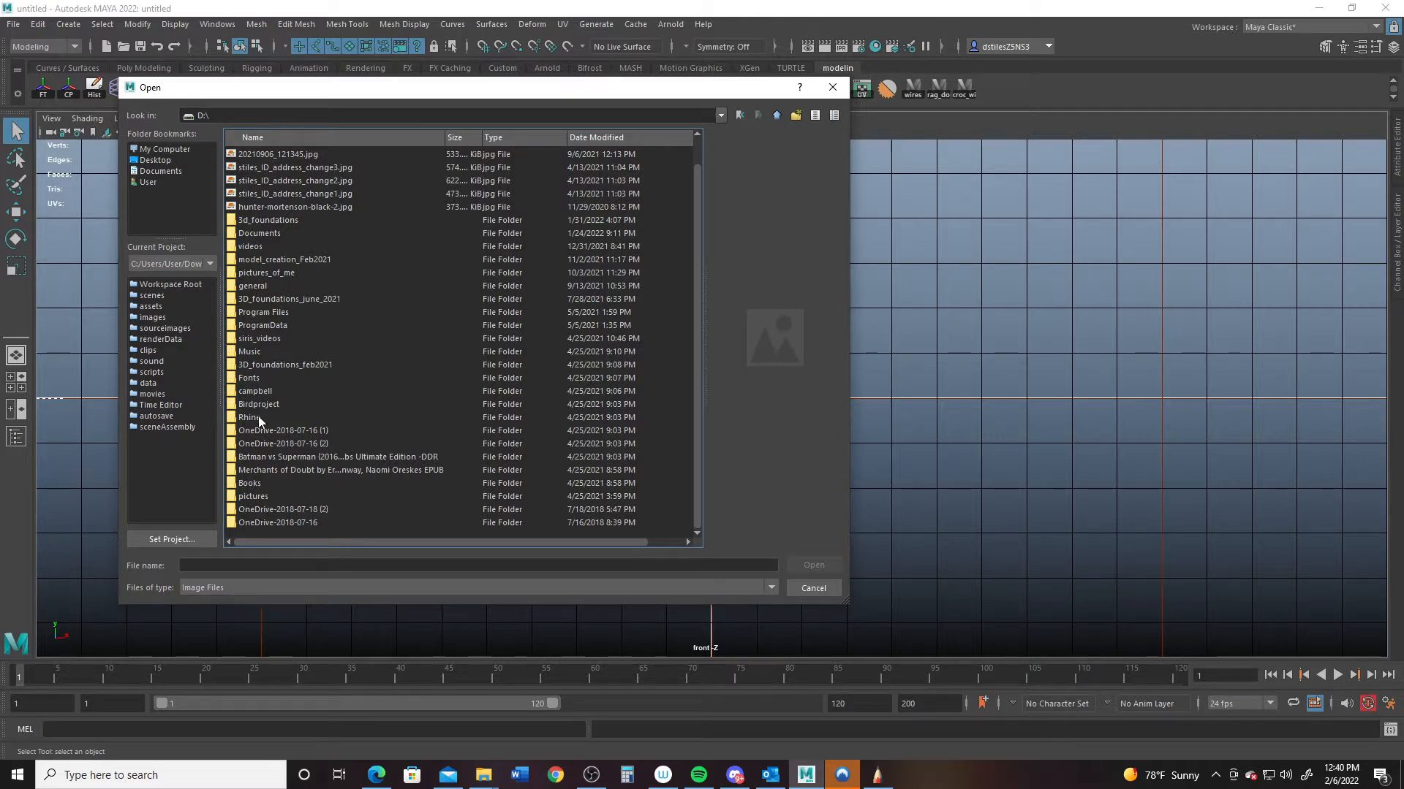
{"action": "left_click", "coordinate": [269, 141]}
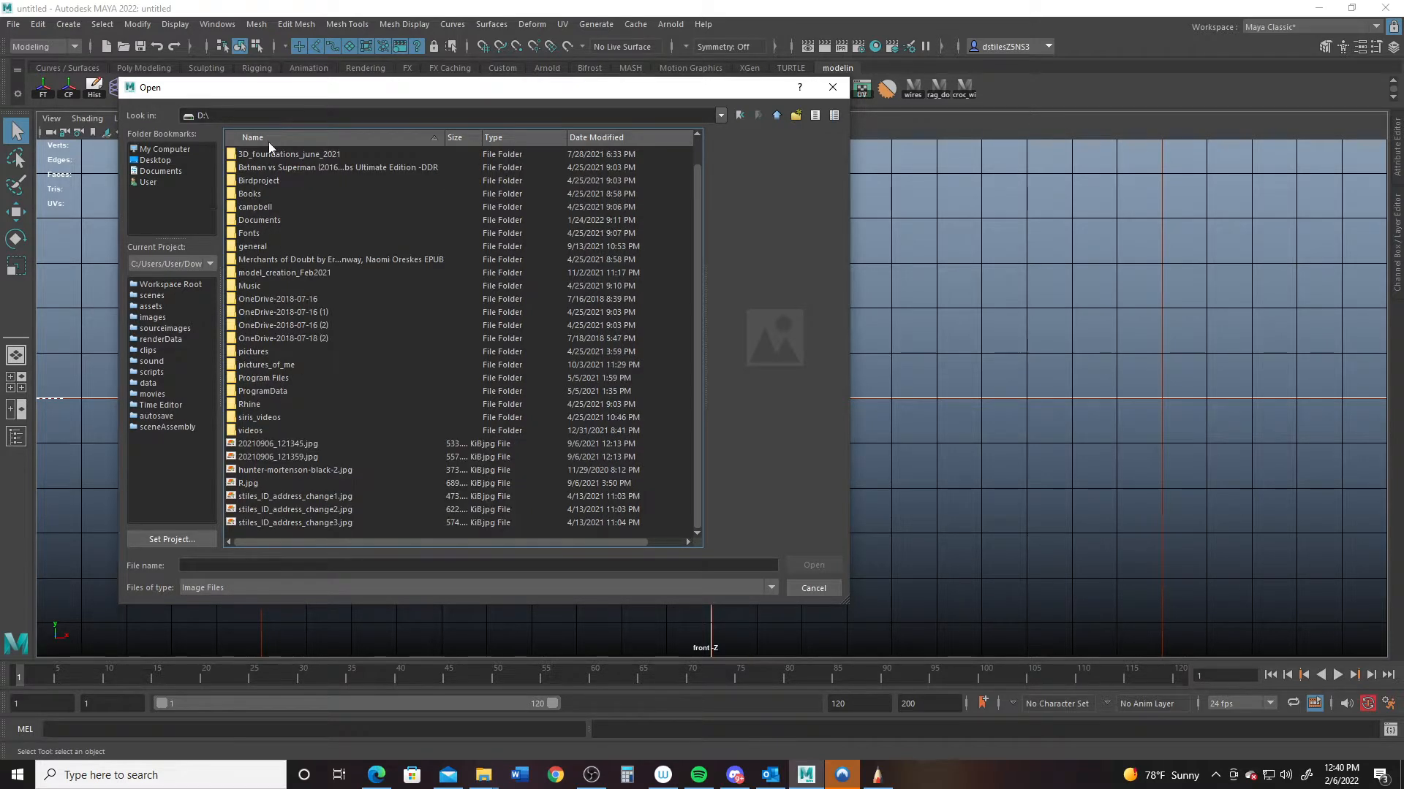
{"action": "double_click", "coordinate": [251, 247]}
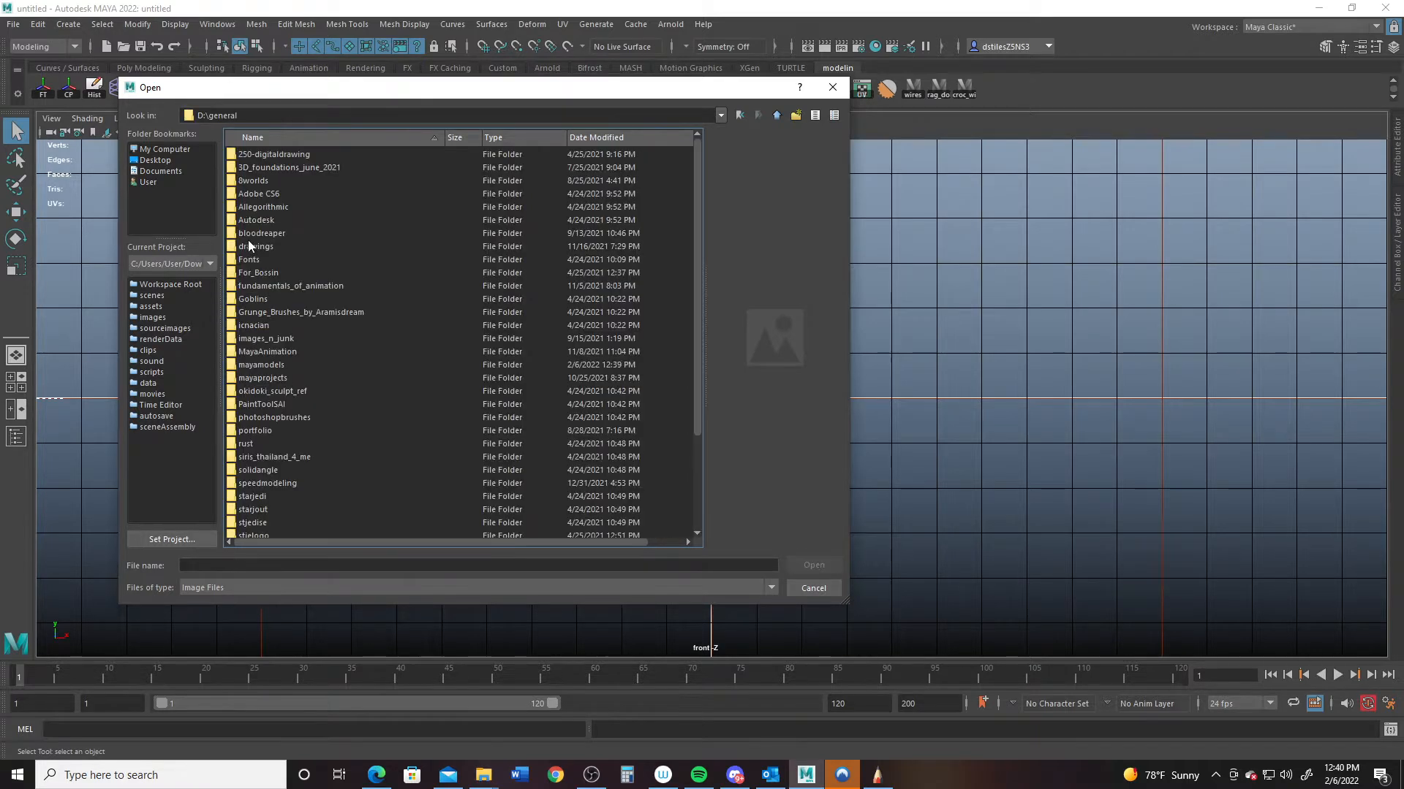
{"action": "double_click", "coordinate": [258, 364]}
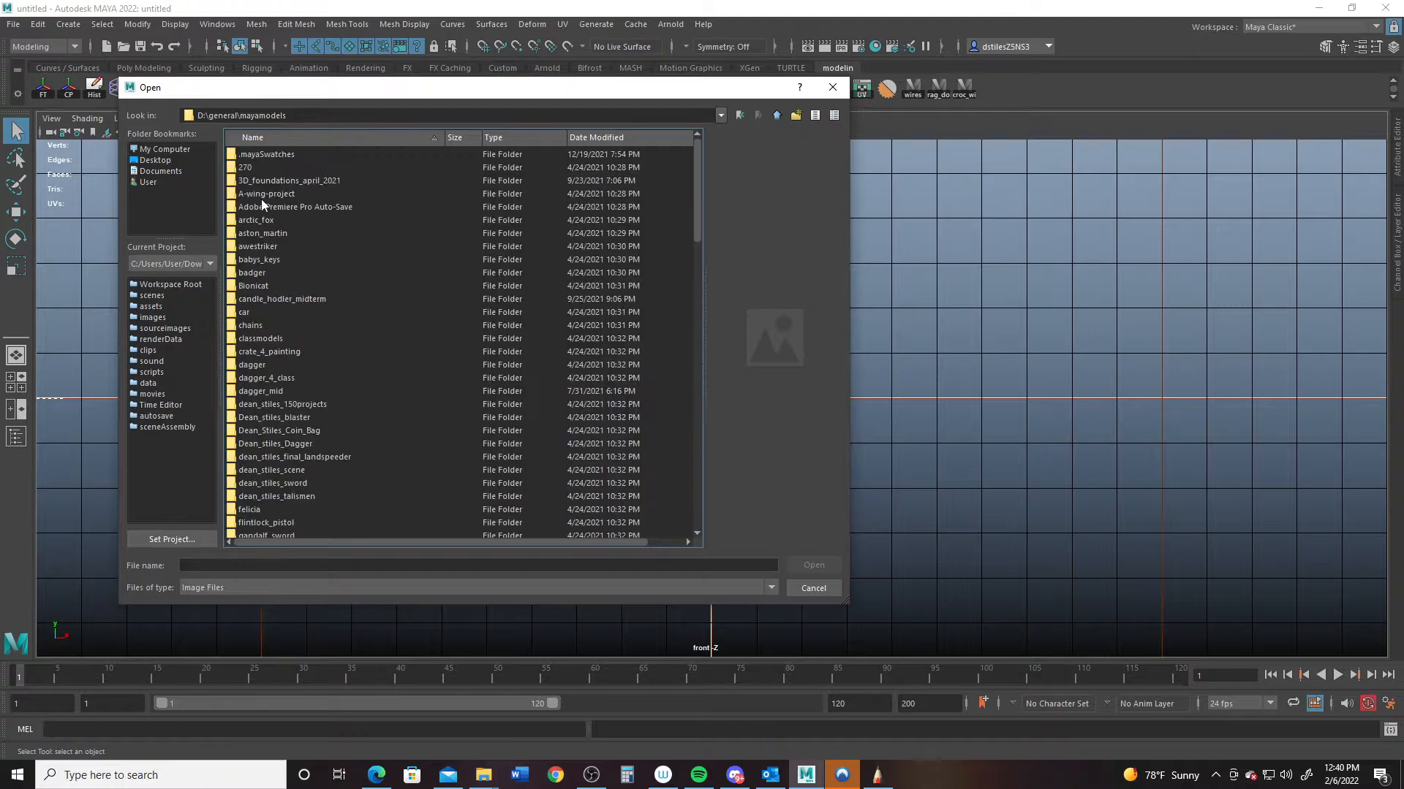
- Find training_dummy.jpg in the mayamodels folder and load it as the front view's image plane
{"action": "left_click_drag", "start_coordinate": [694, 198], "coordinate": [407, 418]}
{"action": "scroll", "coordinate": [357, 398], "scroll_direction": "up", "scroll_amount": 2}
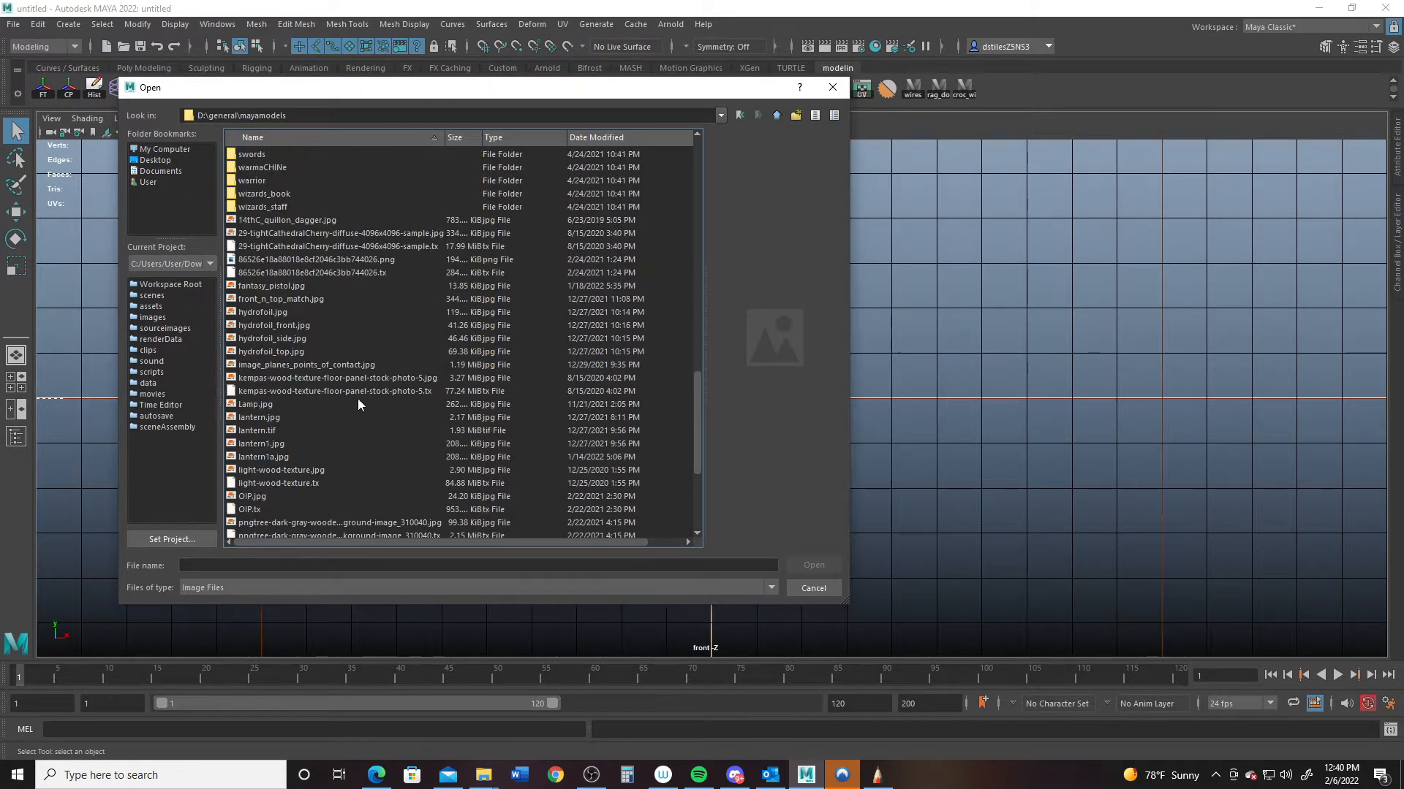
{"action": "left_click", "coordinate": [273, 138]}
{"action": "scroll", "coordinate": [320, 275], "scroll_direction": "up", "scroll_amount": 2}
{"action": "scroll", "coordinate": [320, 274], "scroll_direction": "up", "scroll_amount": 2}
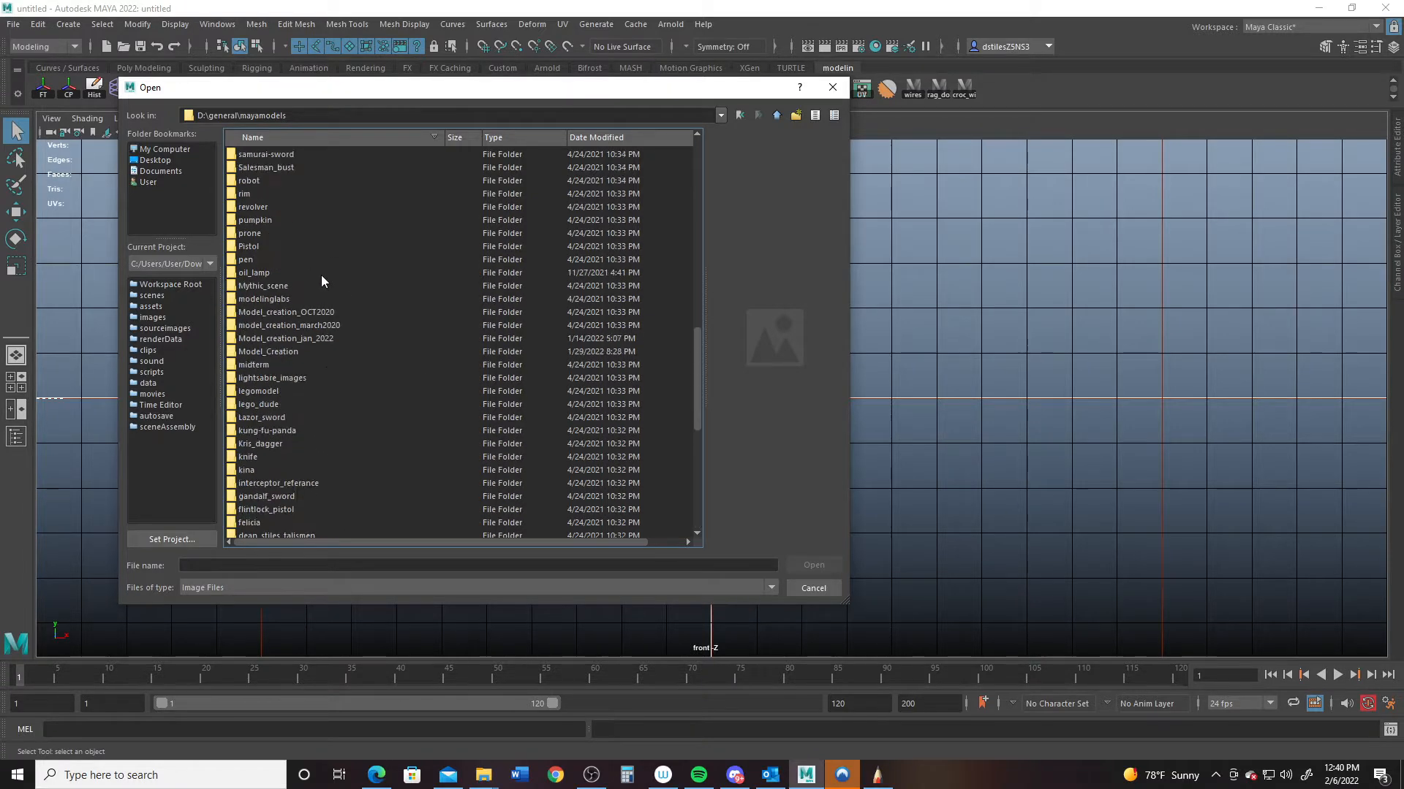
{"action": "scroll", "coordinate": [322, 274], "scroll_direction": "up", "scroll_amount": 15}
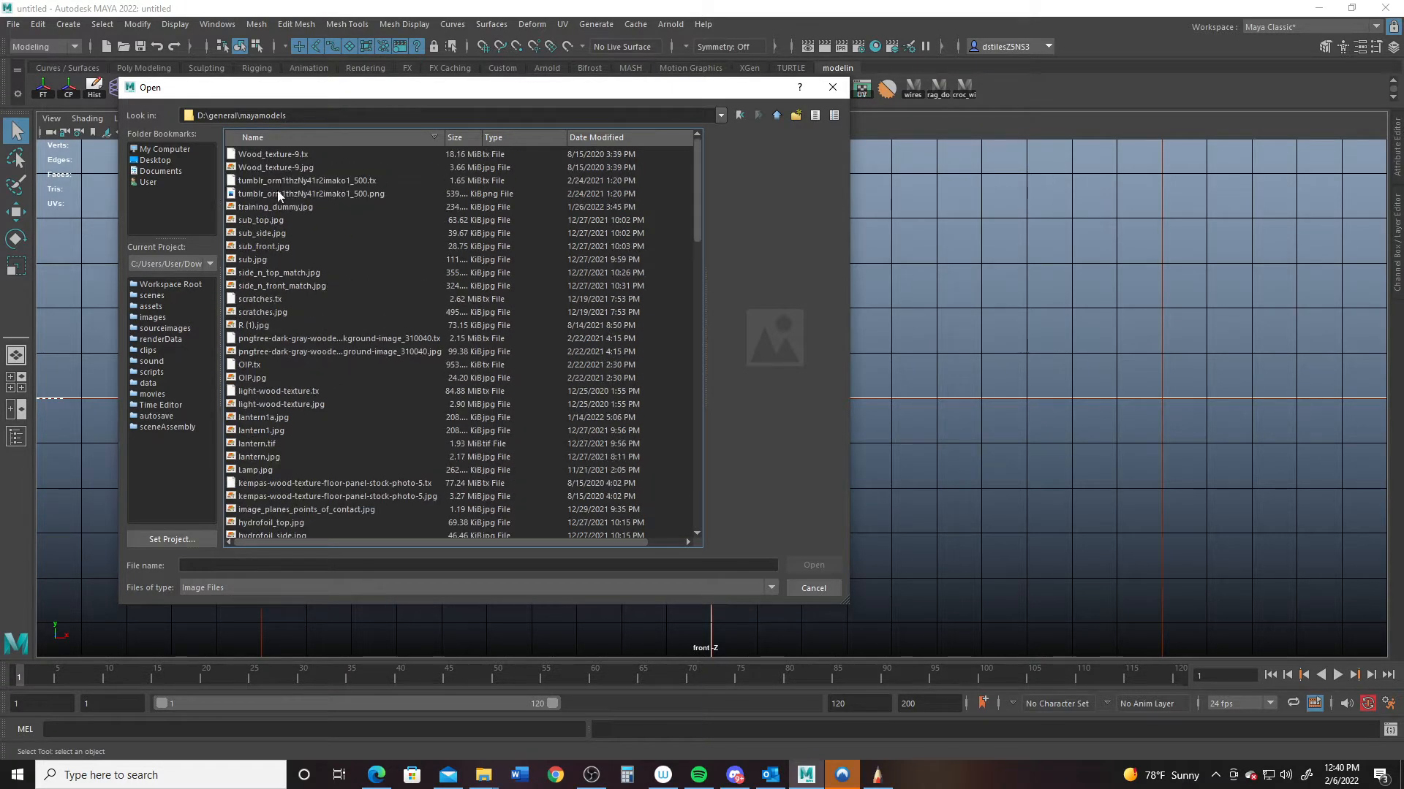
{"action": "scroll", "coordinate": [292, 380], "scroll_direction": "down", "scroll_amount": 4}
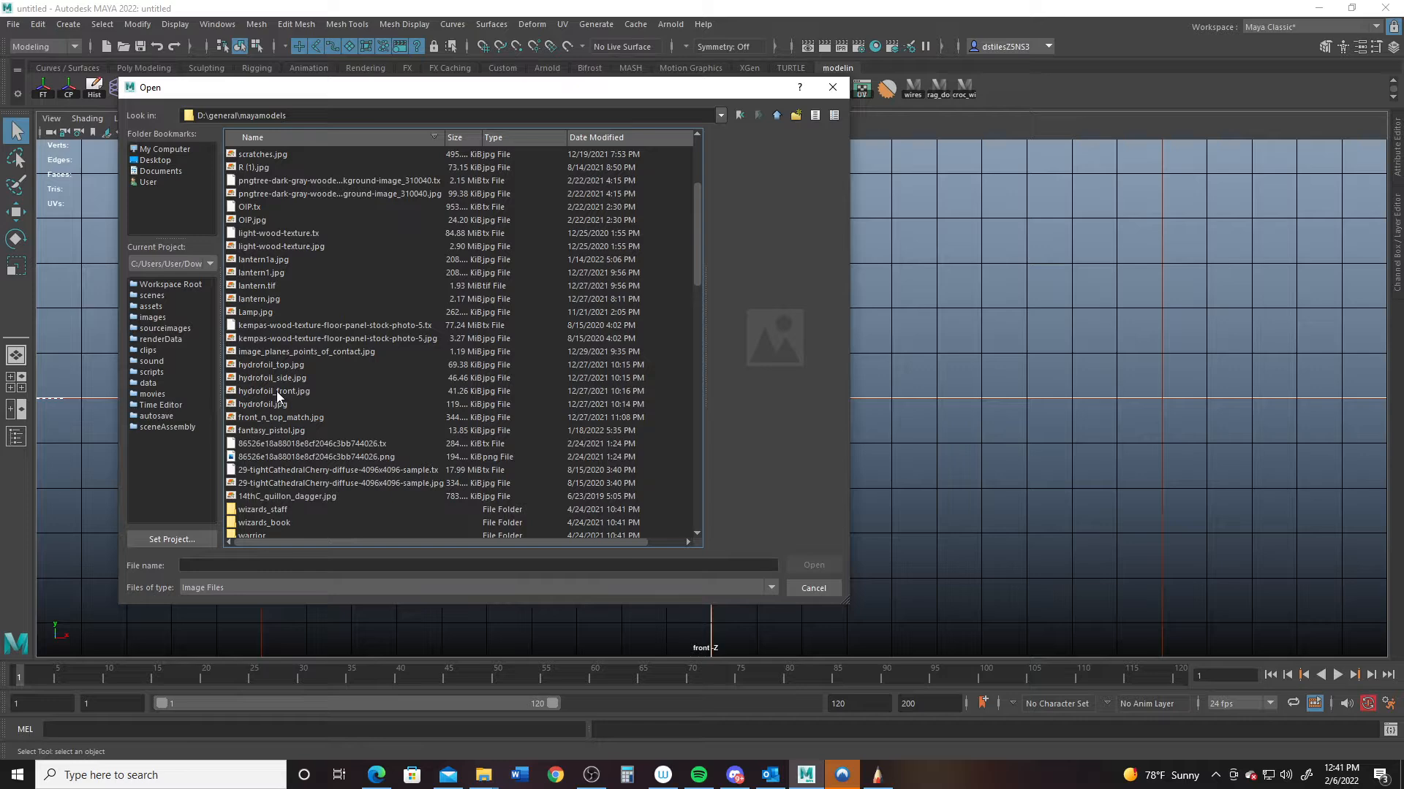
{"action": "scroll", "coordinate": [277, 392], "scroll_direction": "up", "scroll_amount": 4}
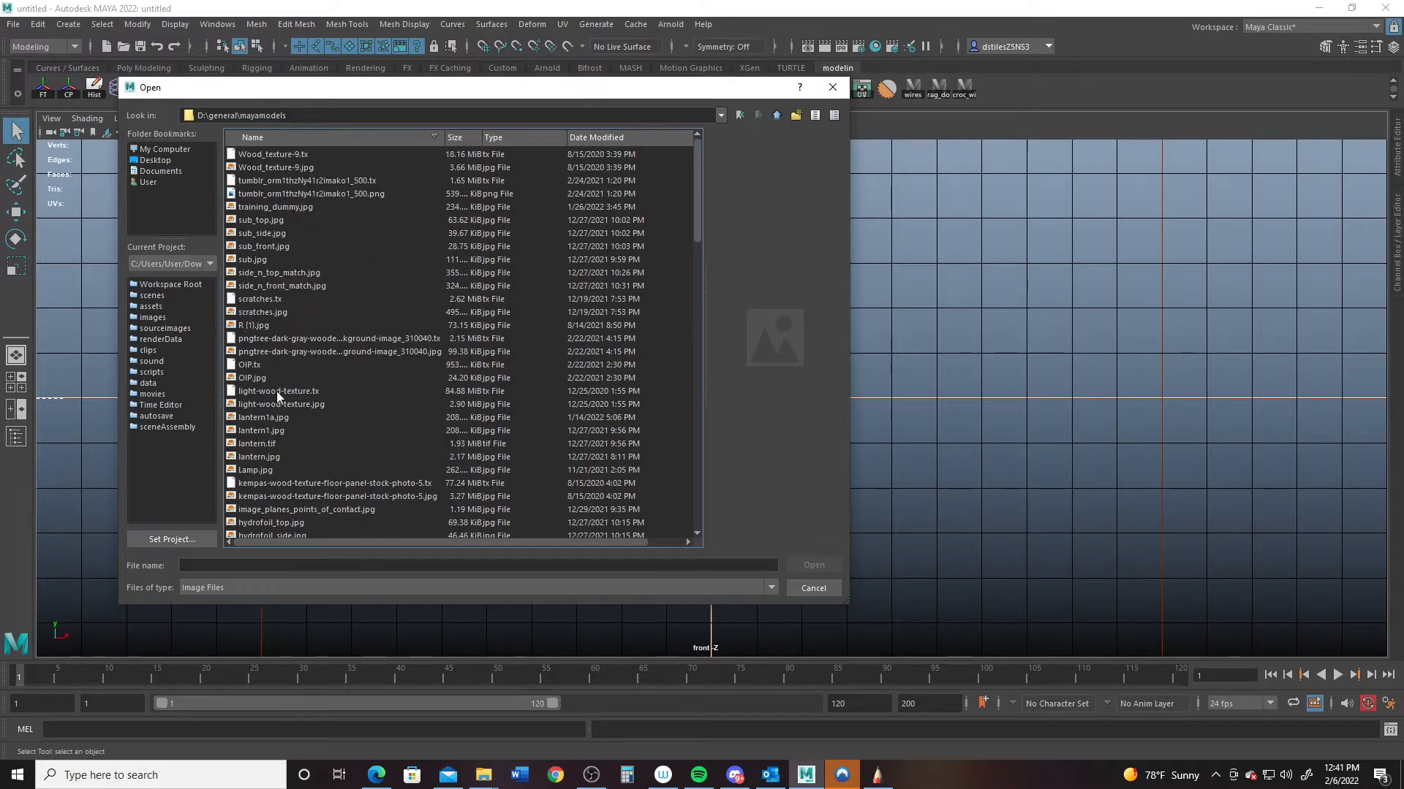
{"action": "left_click", "coordinate": [256, 207]}
{"action": "left_click", "coordinate": [813, 565]}
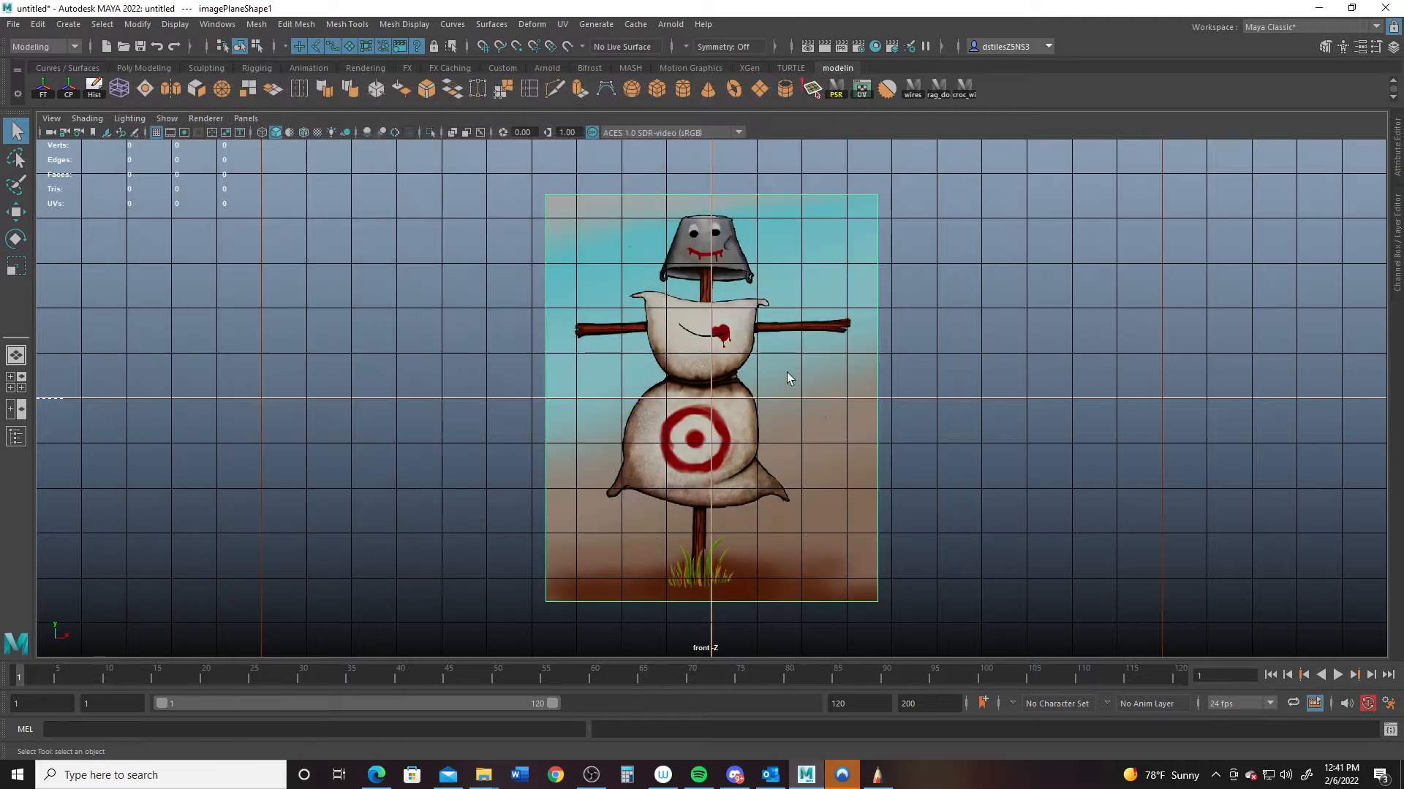
- Push the image plane back to about -4.236 in Z in the perspective view and hide that view's grid
{"action": "key", "text": "space"}
{"action": "key", "text": "space"}
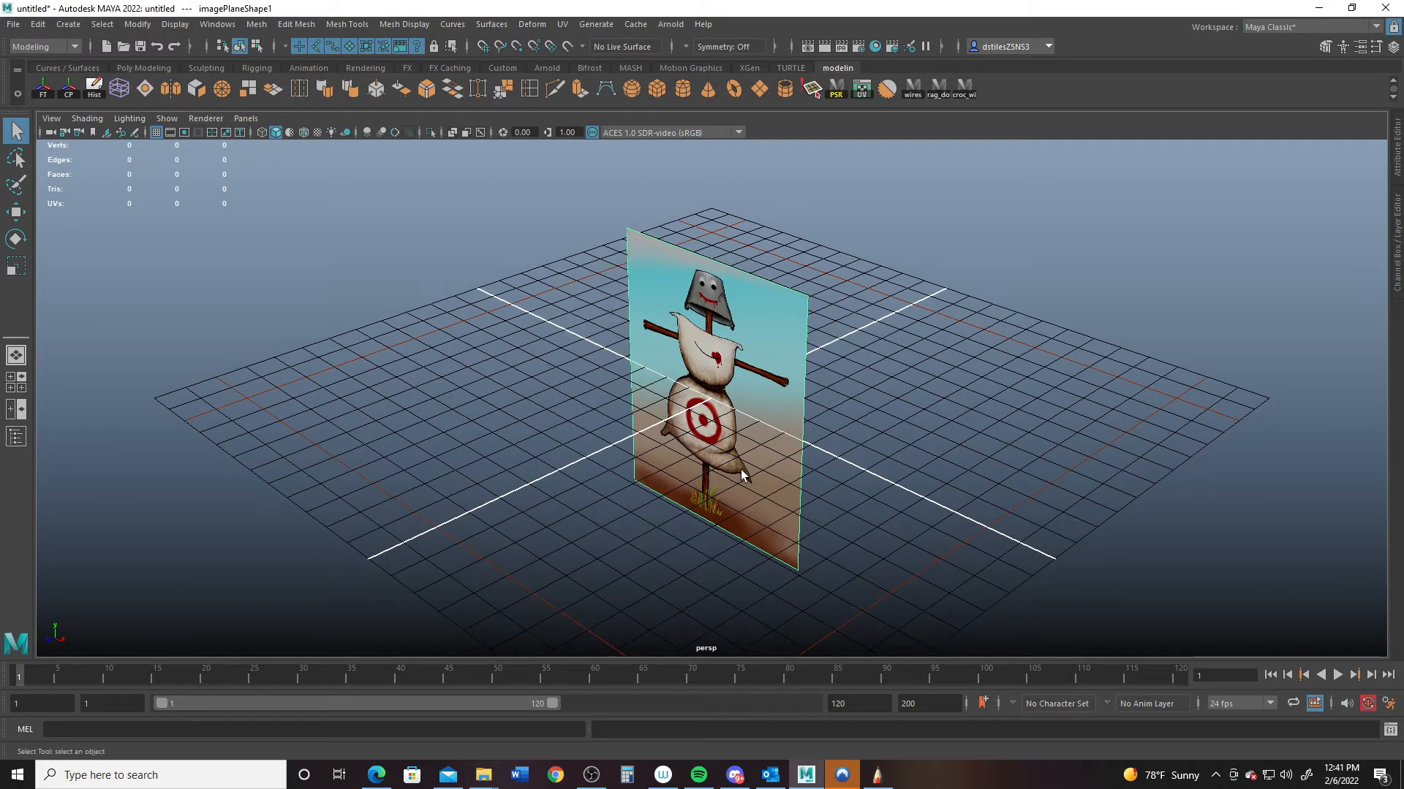
{"action": "key", "text": "w"}
{"action": "left_click_drag", "start_coordinate": [618, 452], "coordinate": [710, 412]}
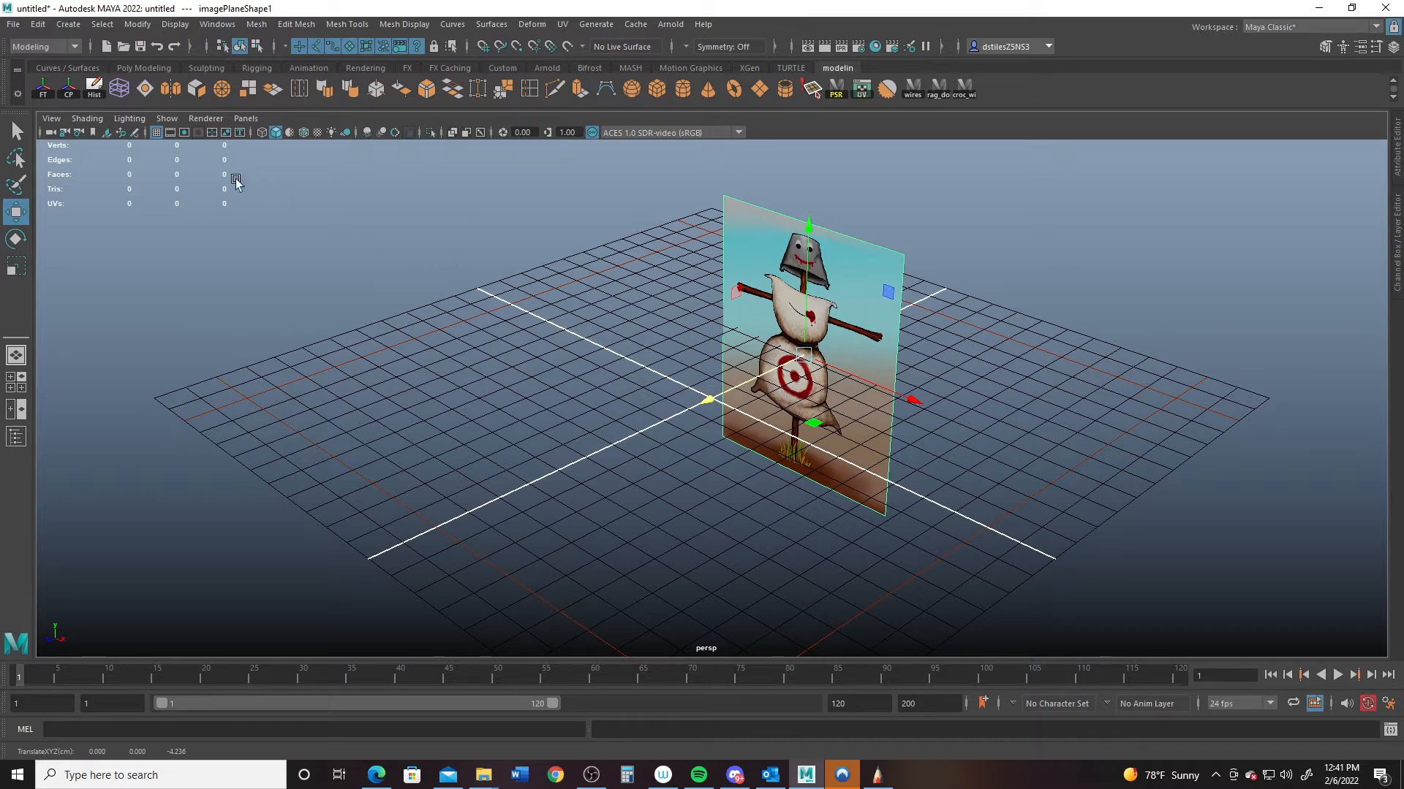
{"action": "left_click", "coordinate": [156, 133]}
{"action": "key", "text": "f"}
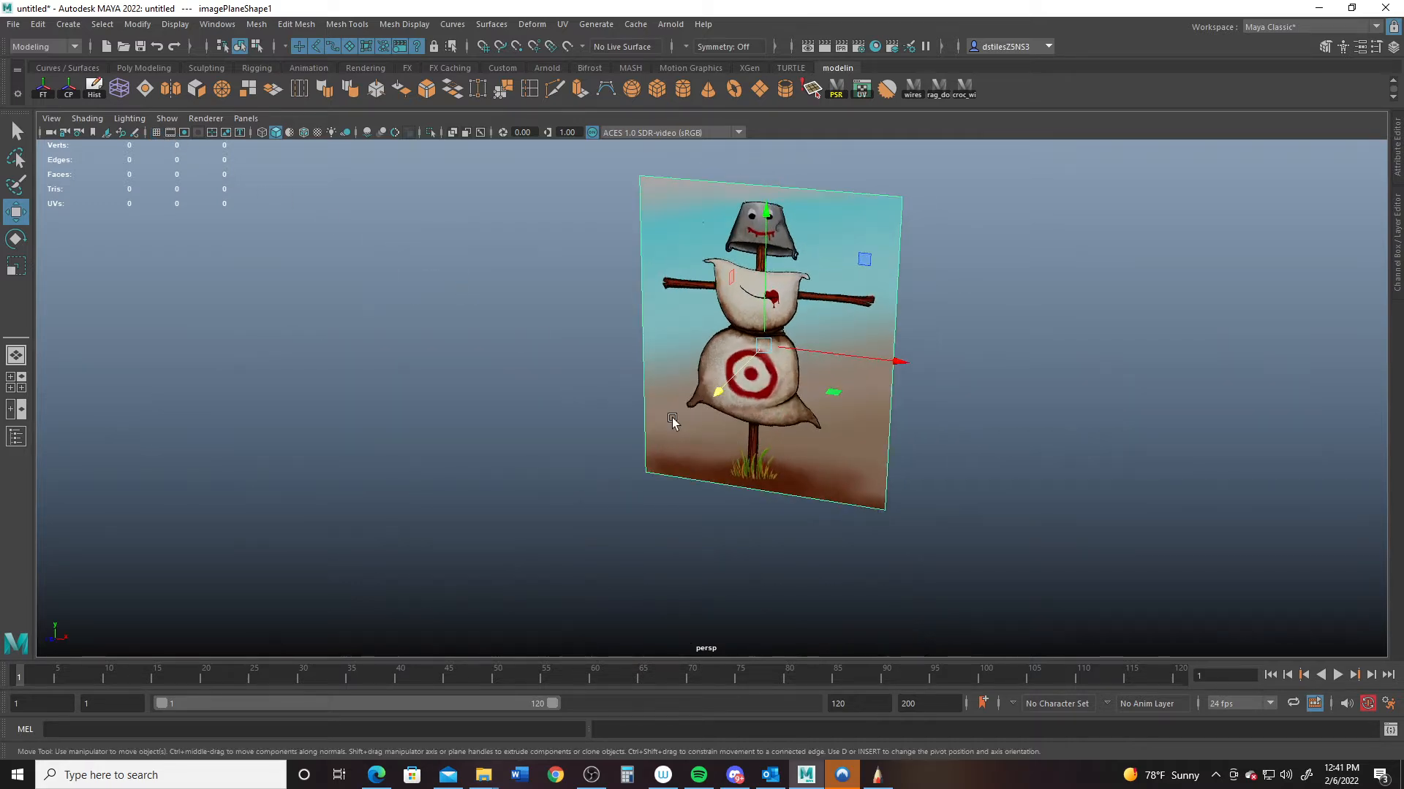
- Return to the front view, hide its grid and frame the whole training dummy image
{"action": "key", "text": "space"}
{"action": "key", "text": "space"}
{"action": "middle_click_drag", "start_coordinate": [569, 307], "coordinate": [569, 409], "text": "alt"}
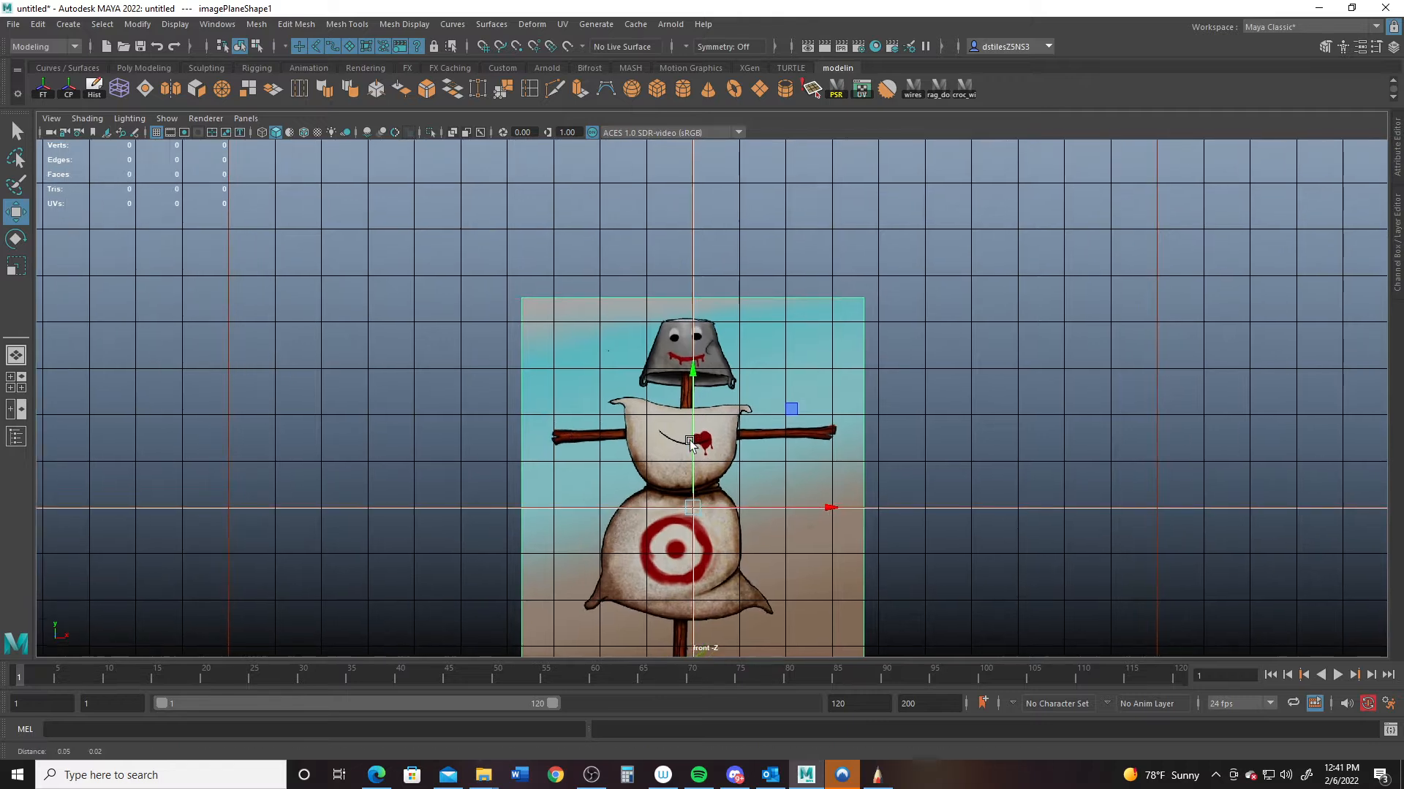
{"action": "middle_click_drag", "start_coordinate": [690, 440], "coordinate": [608, 367], "text": "alt"}
{"action": "left_click", "coordinate": [155, 132]}
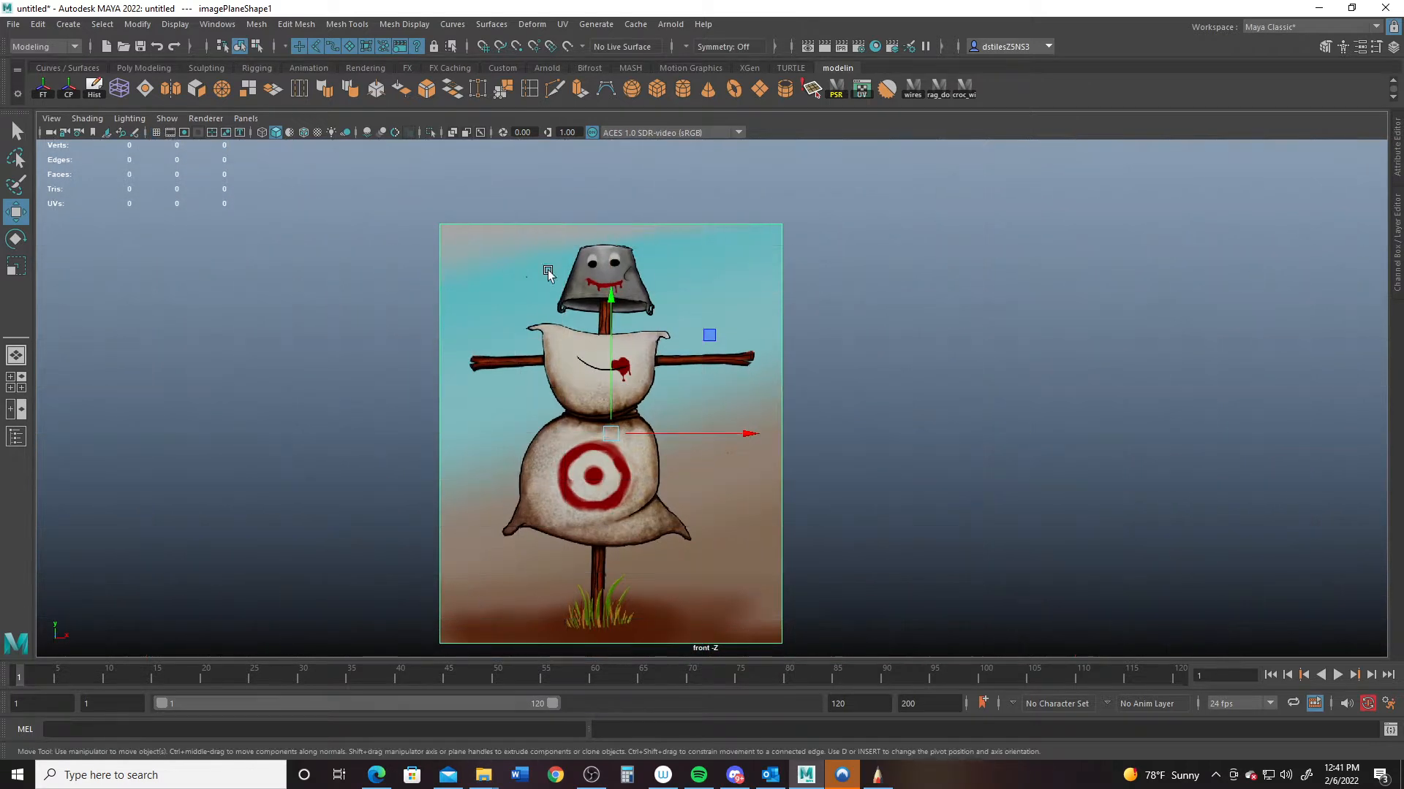
{"action": "right_click_drag", "start_coordinate": [522, 303], "coordinate": [647, 380], "text": "alt"}
{"action": "middle_click_drag", "start_coordinate": [565, 414], "coordinate": [627, 373], "text": "alt"}
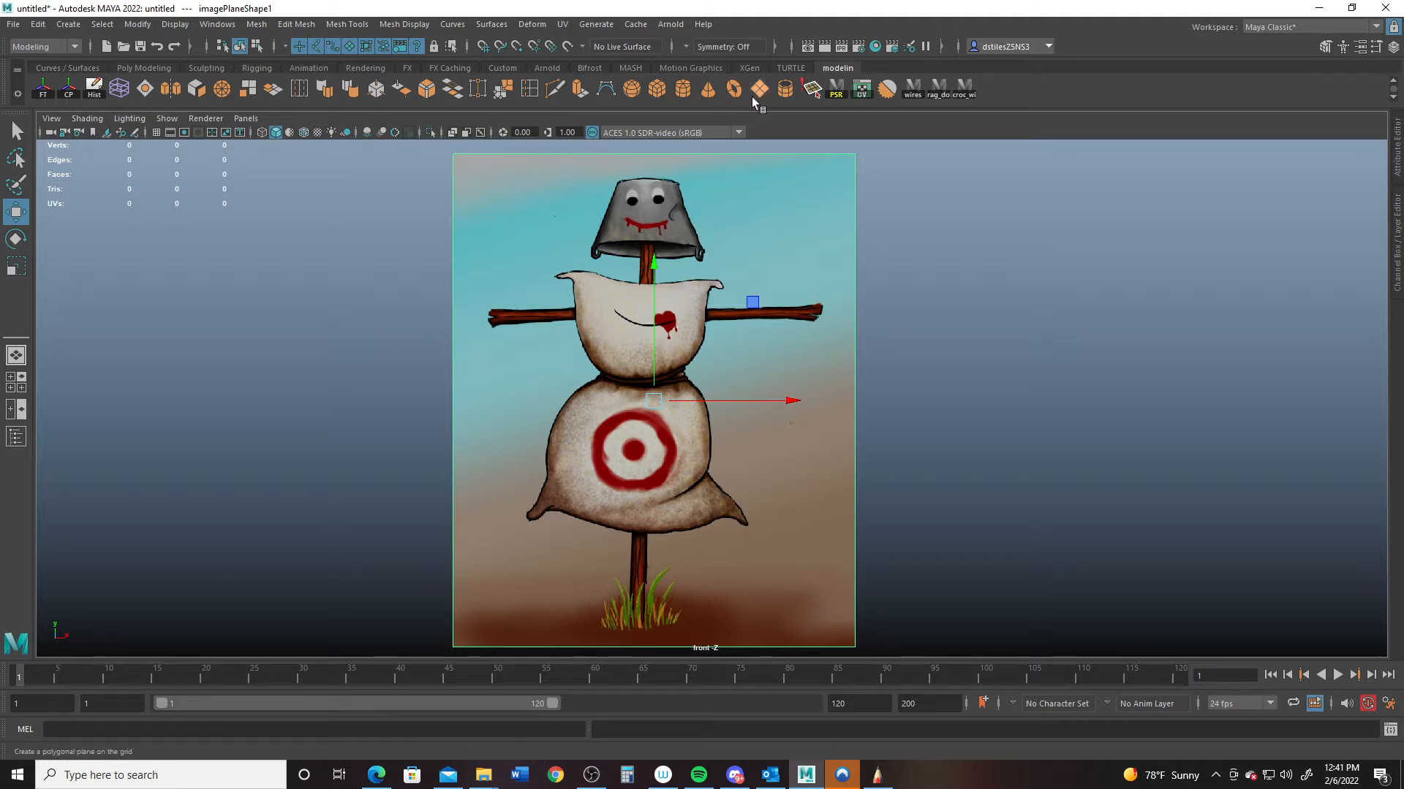
- Create a polygon cylinder at the origin and reduce its radius to 0.2
{"action": "left_click", "coordinate": [679, 89]}
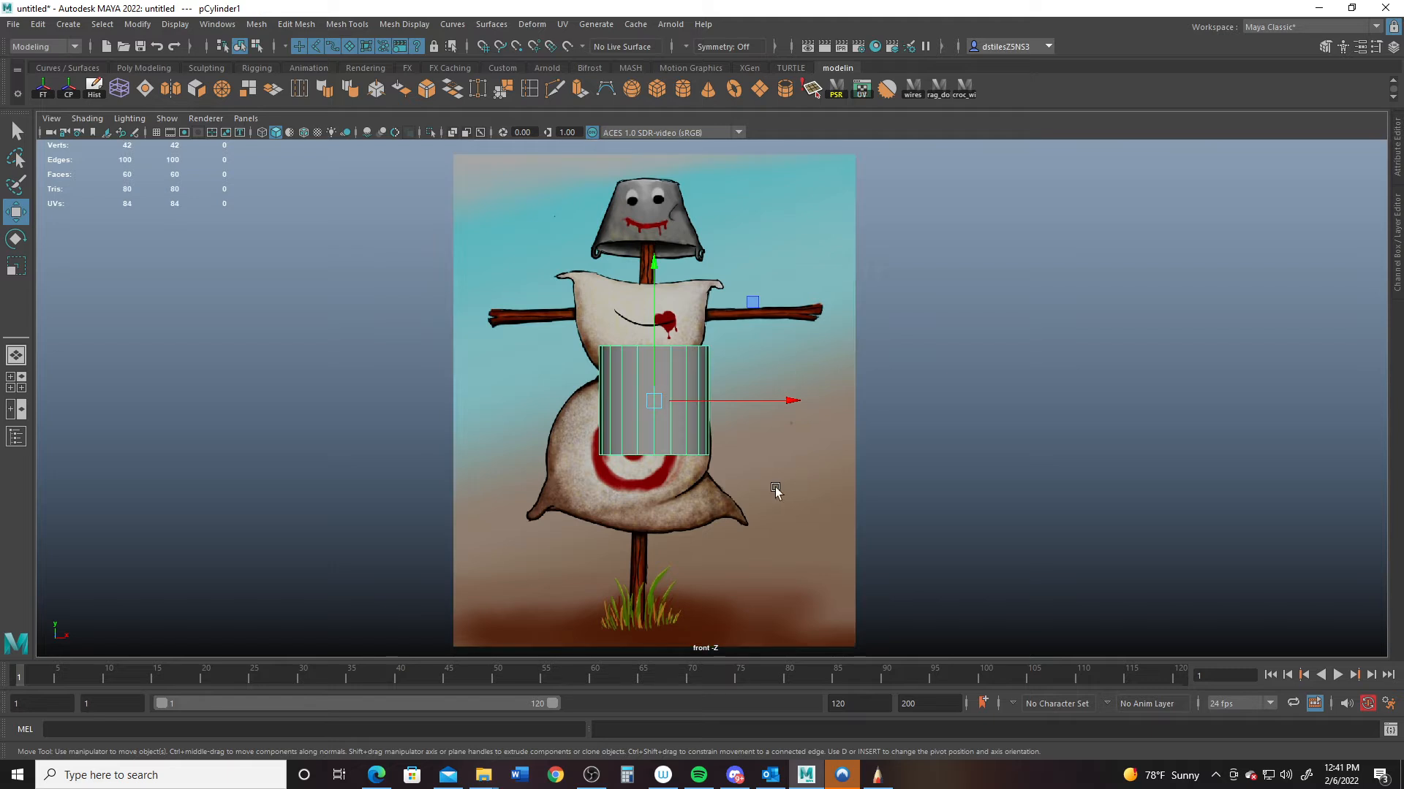
{"action": "left_click", "coordinate": [1396, 168]}
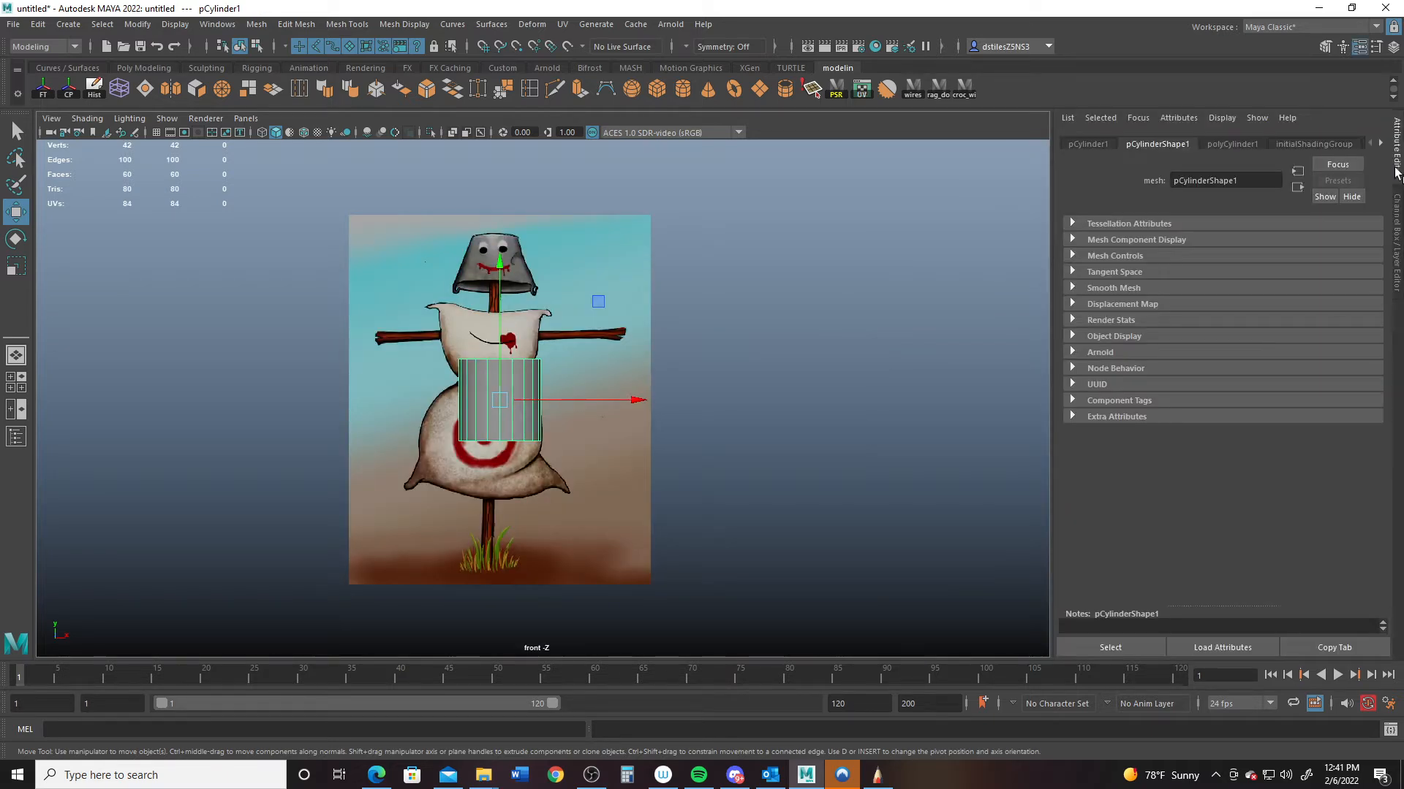
{"action": "left_click", "coordinate": [1397, 231]}
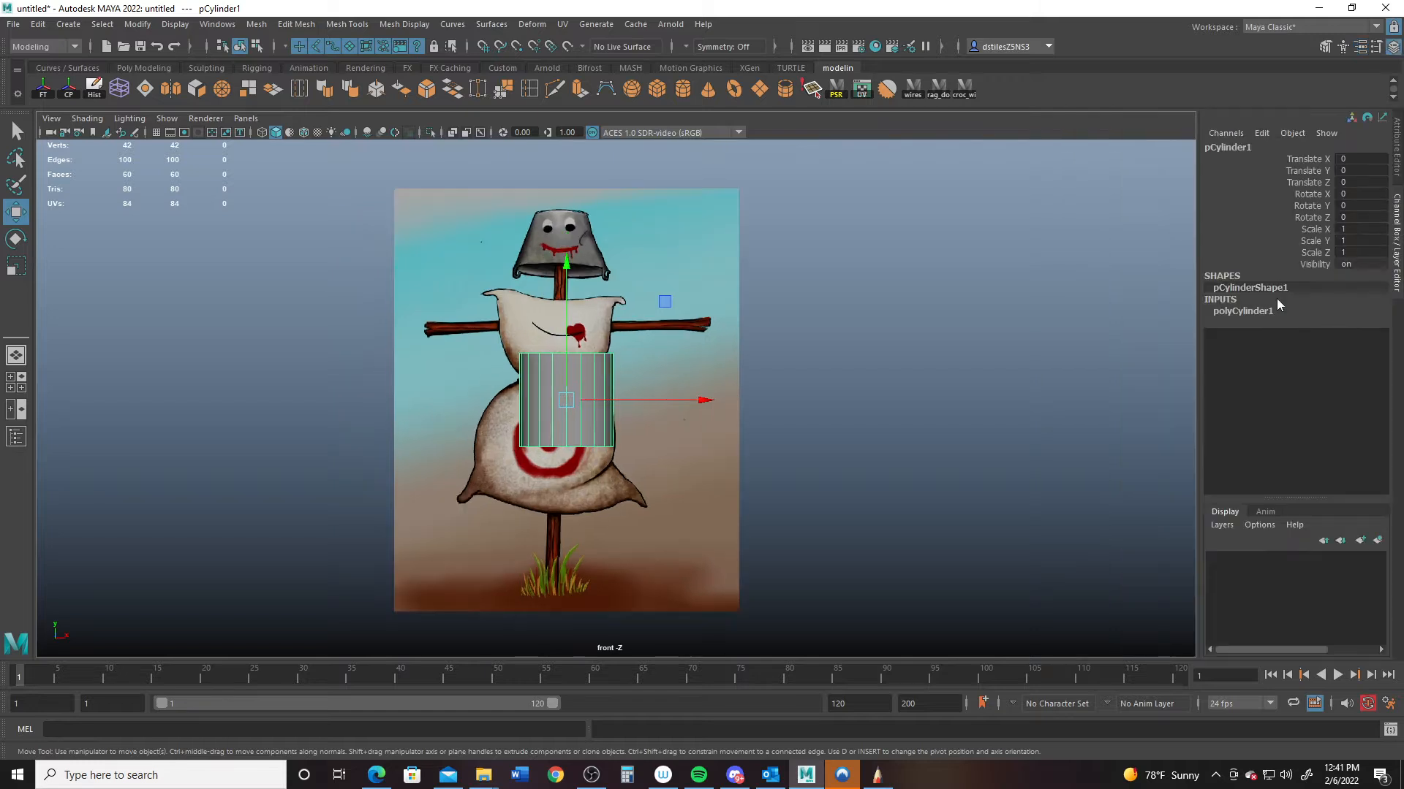
{"action": "left_click", "coordinate": [1248, 313]}
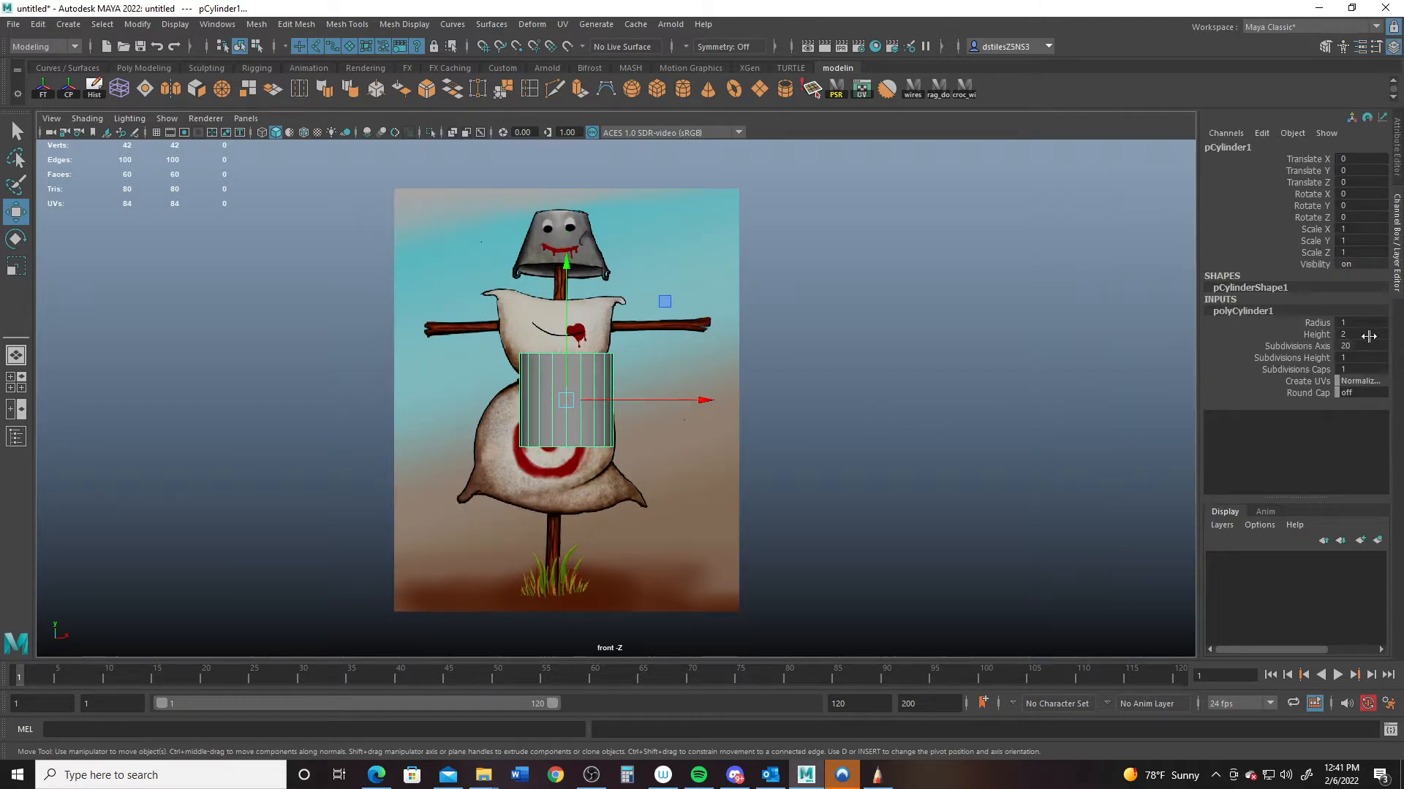
{"action": "left_click", "coordinate": [1321, 323]}
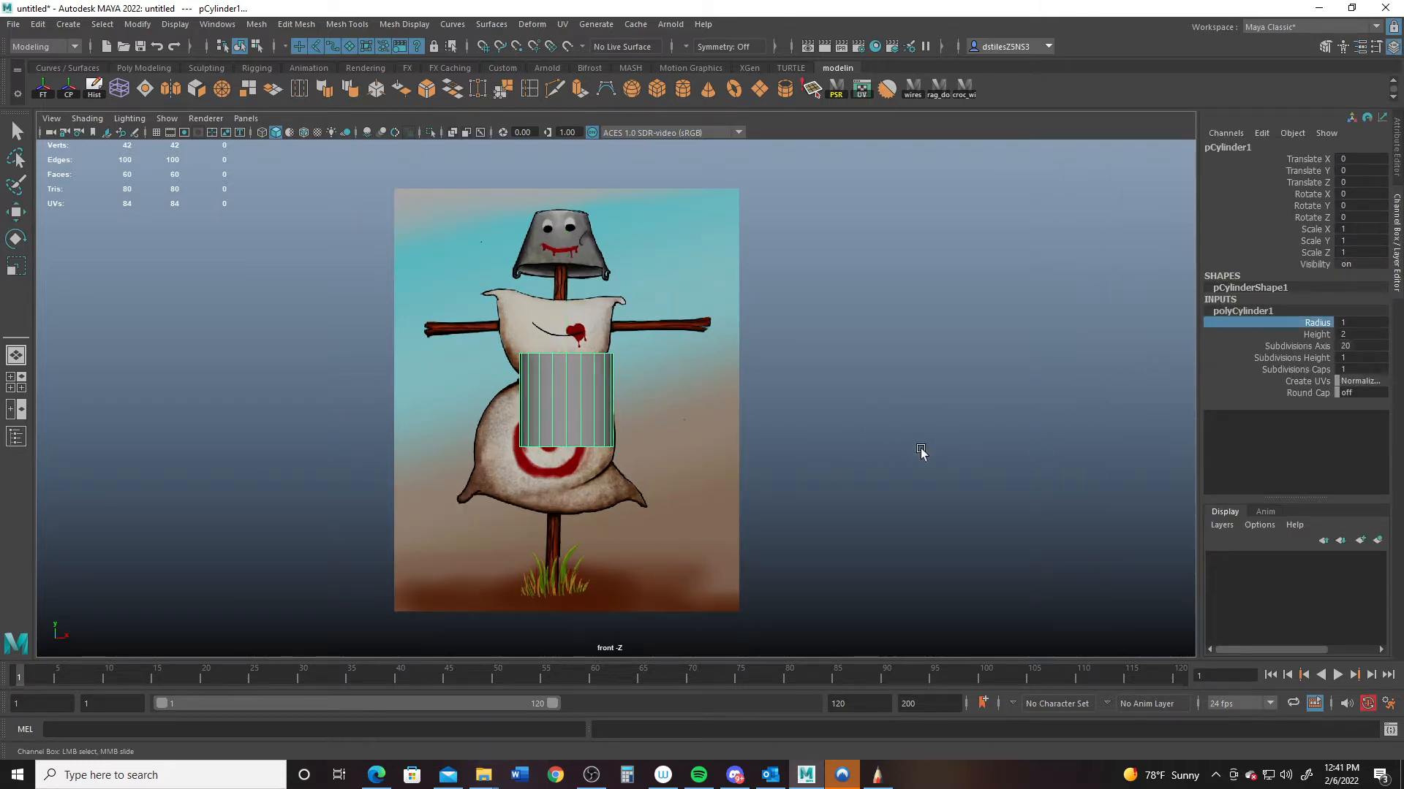
{"action": "middle_click_drag", "start_coordinate": [921, 453], "coordinate": [808, 462]}
- Shift the image plane to about 0.172 in X so the dummy's wooden post lines up with the cylinder
{"action": "key", "text": "w"}
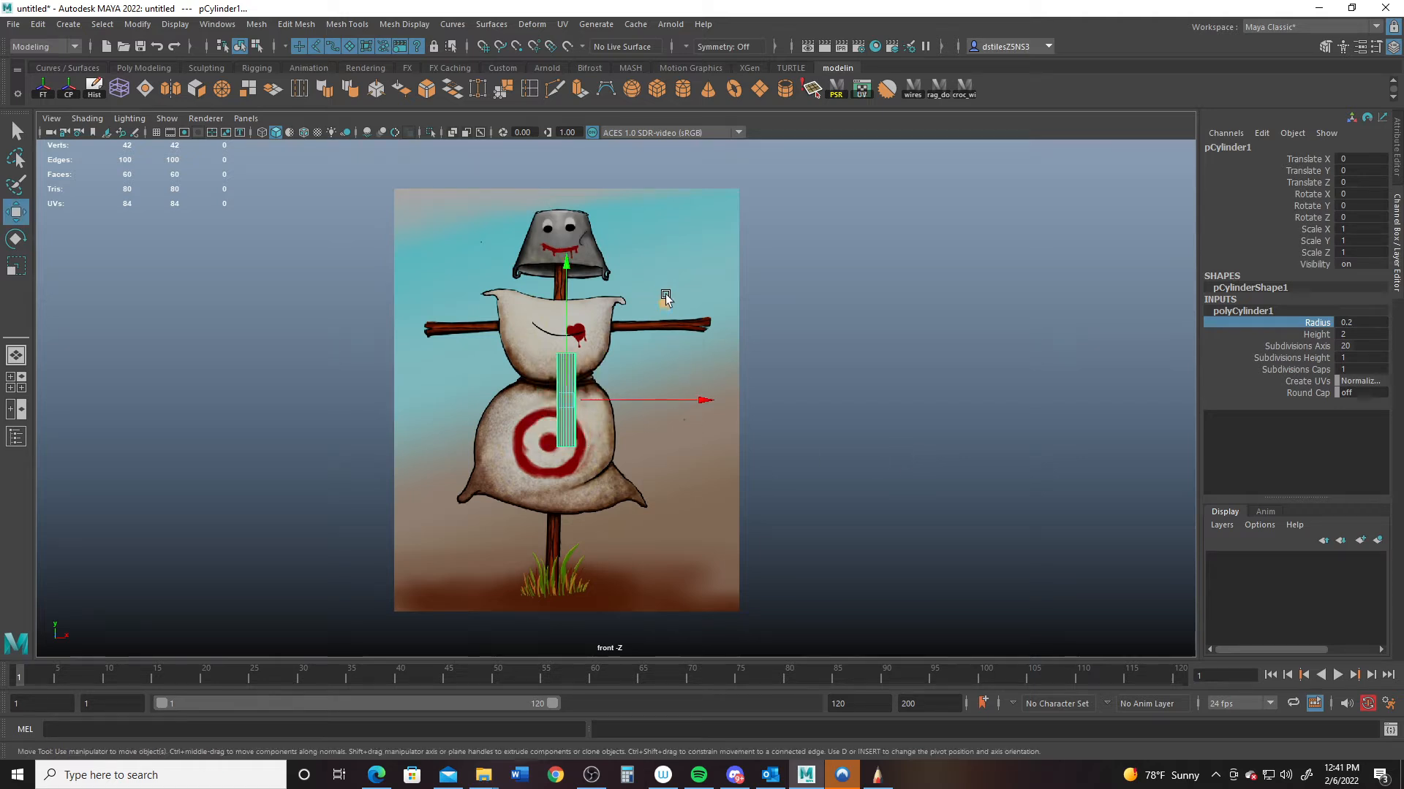
{"action": "middle_click_drag", "start_coordinate": [664, 291], "coordinate": [672, 382]}
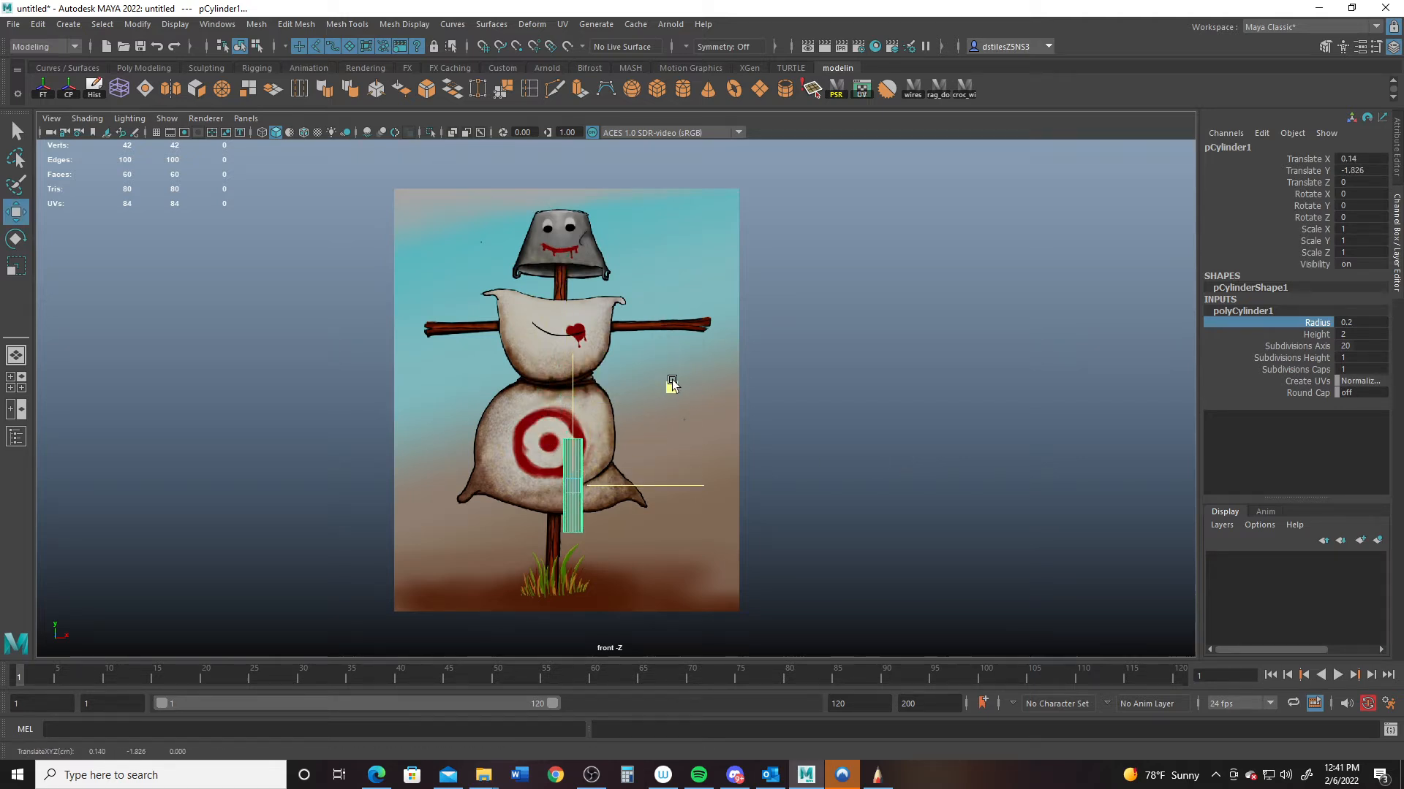
{"action": "key", "text": "ctrl+z"}
{"action": "left_click", "coordinate": [735, 598]}
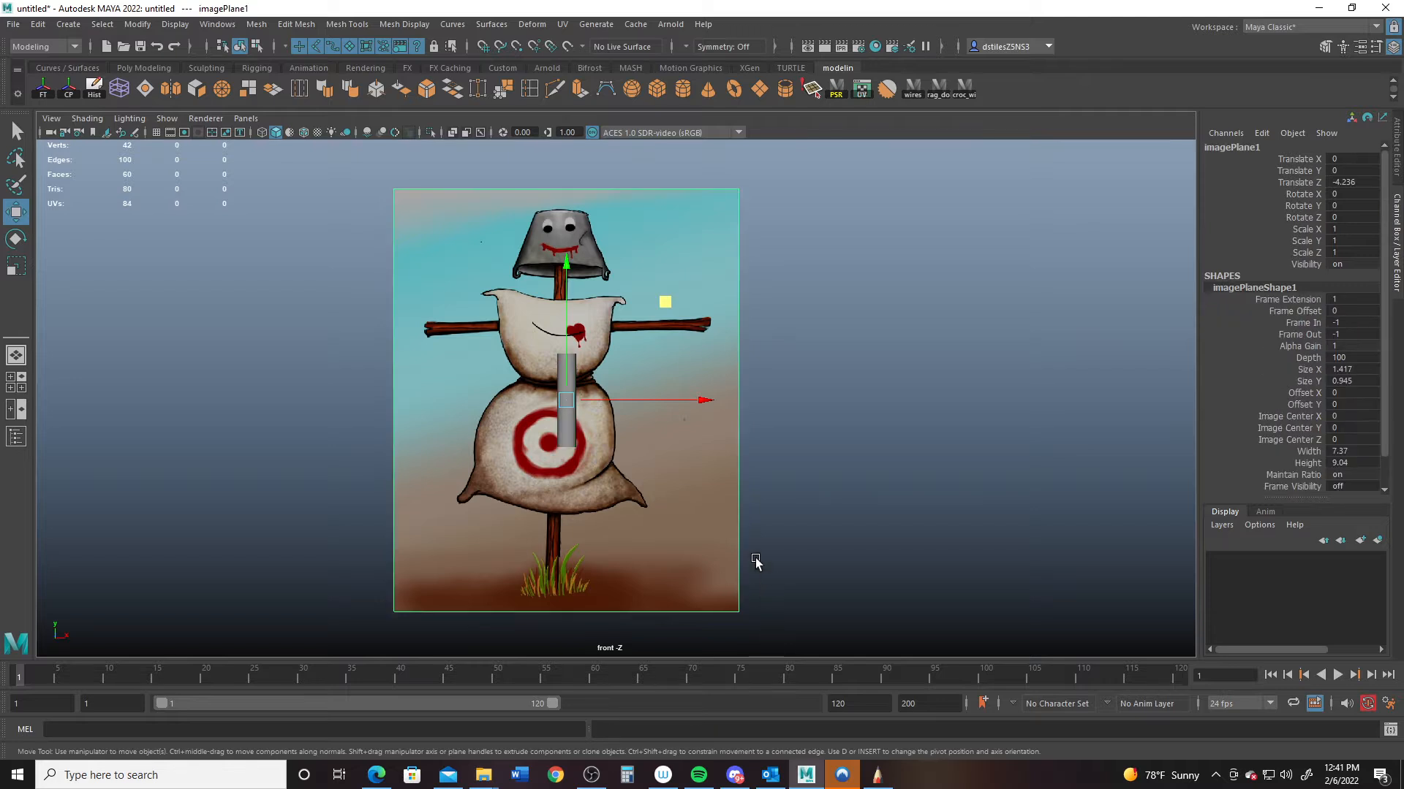
{"action": "left_click_drag", "start_coordinate": [703, 400], "coordinate": [710, 400]}
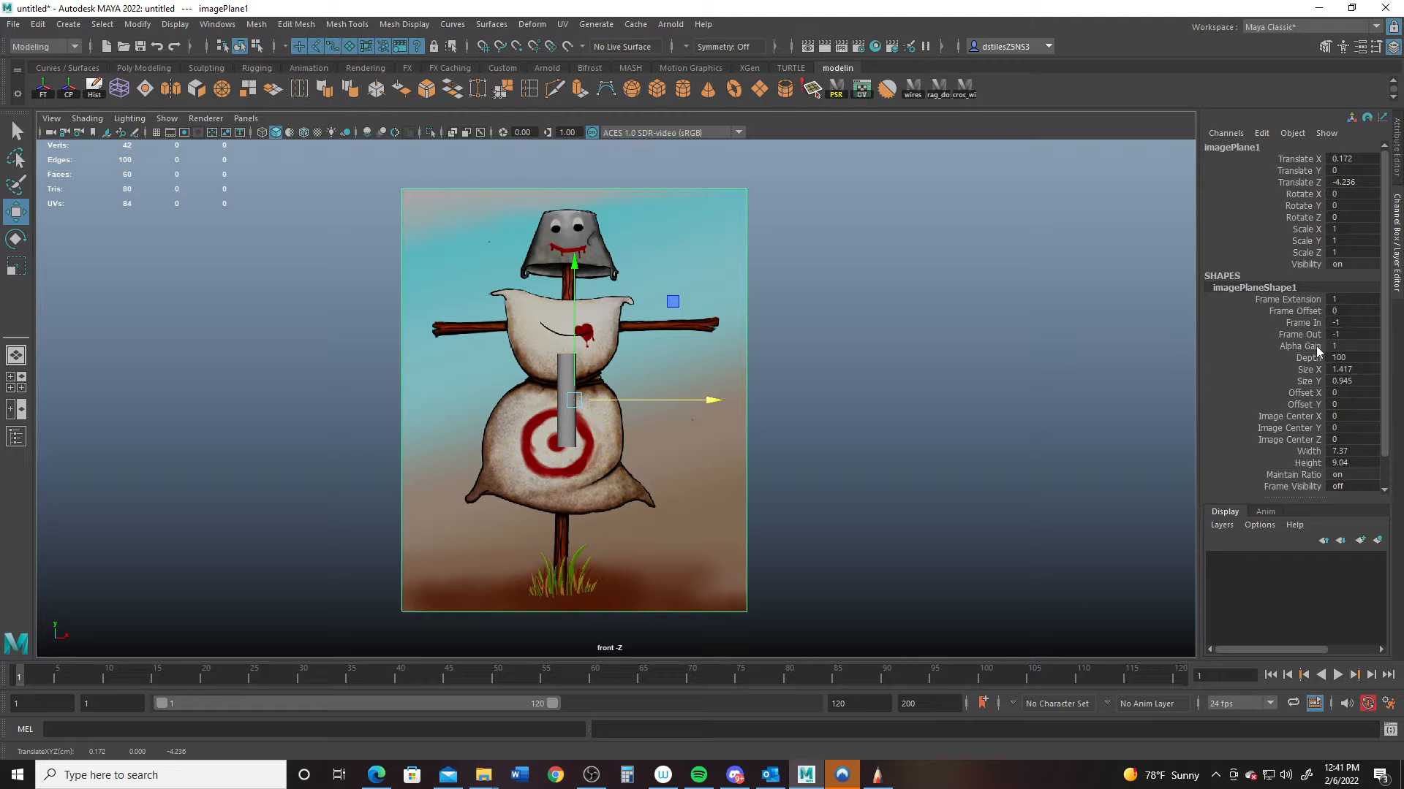
{"action": "left_click_drag", "start_coordinate": [574, 268], "coordinate": [574, 346]}
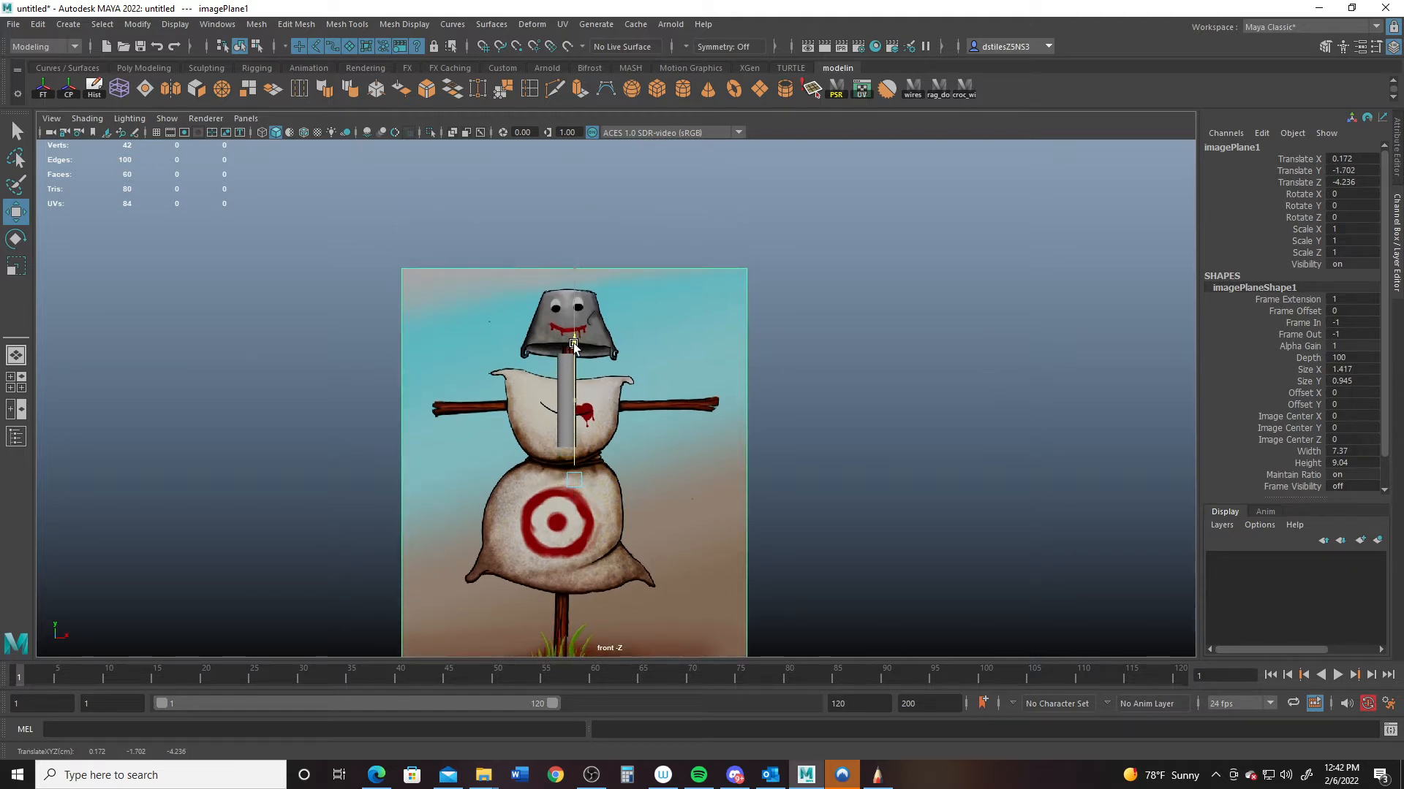
{"action": "key", "text": "ctrl+z"}
{"action": "key", "text": "ctrl+z"}
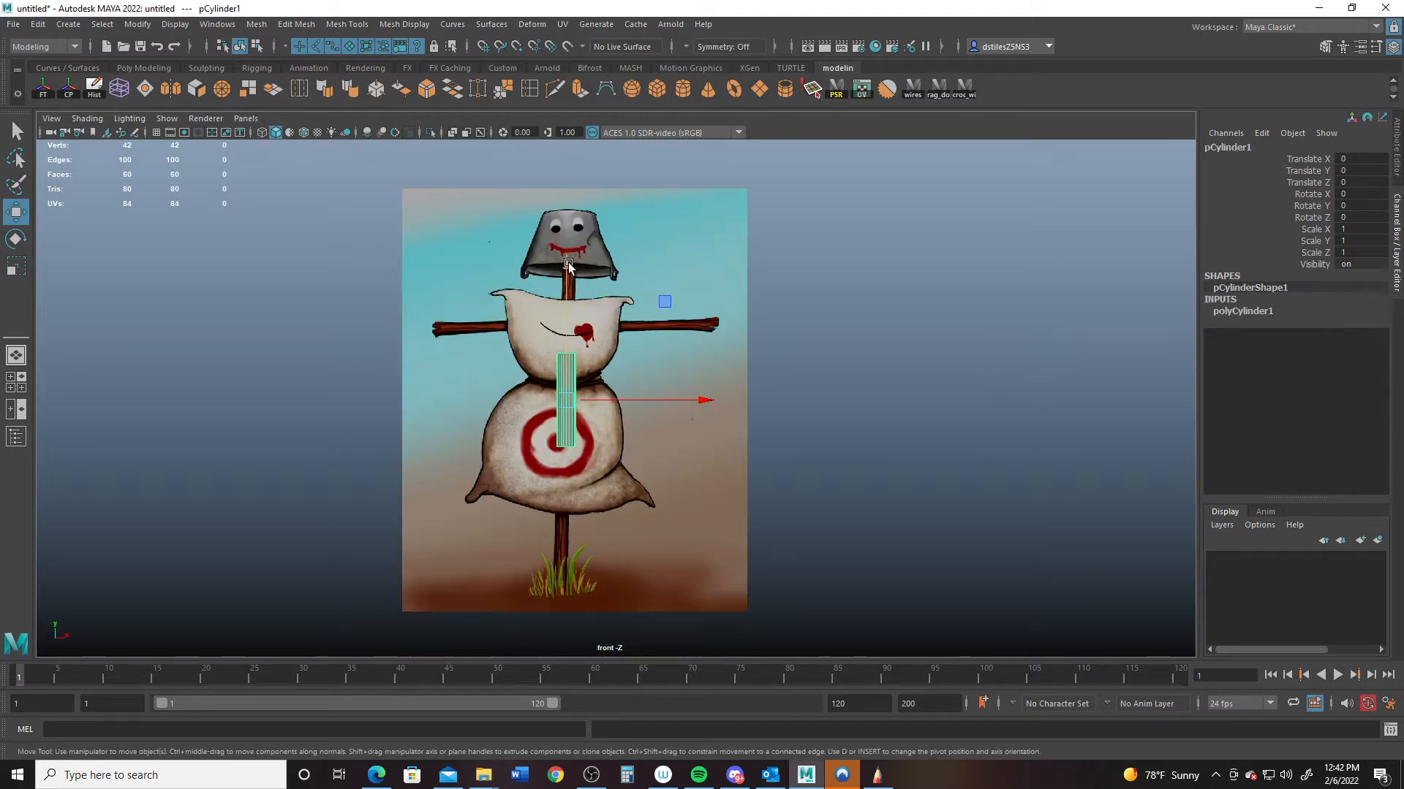
- Lower the cylinder to about -2.31 in Y over the post's lower end and set its radius to 0.15
{"action": "left_click_drag", "start_coordinate": [568, 262], "coordinate": [627, 362]}
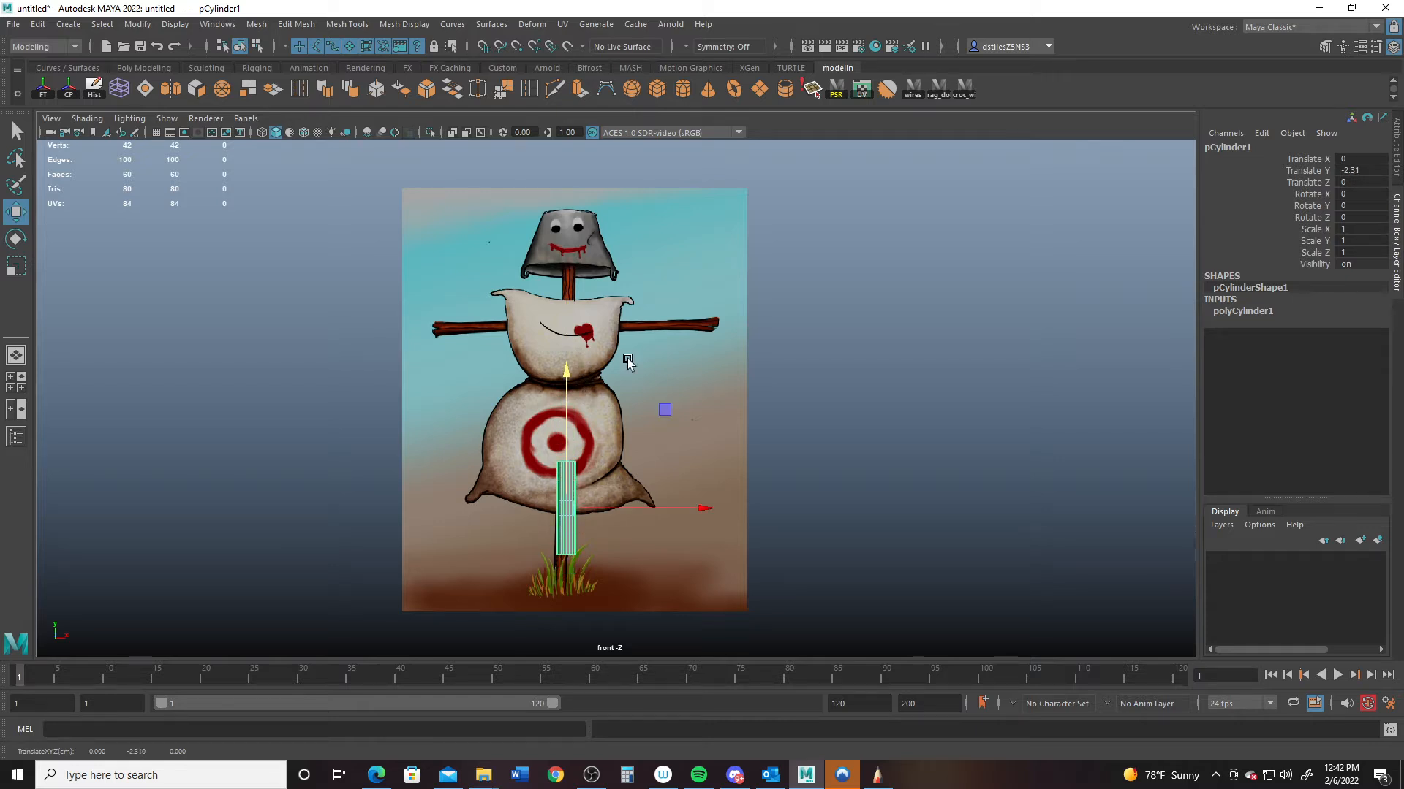
{"action": "left_click", "coordinate": [1243, 311]}
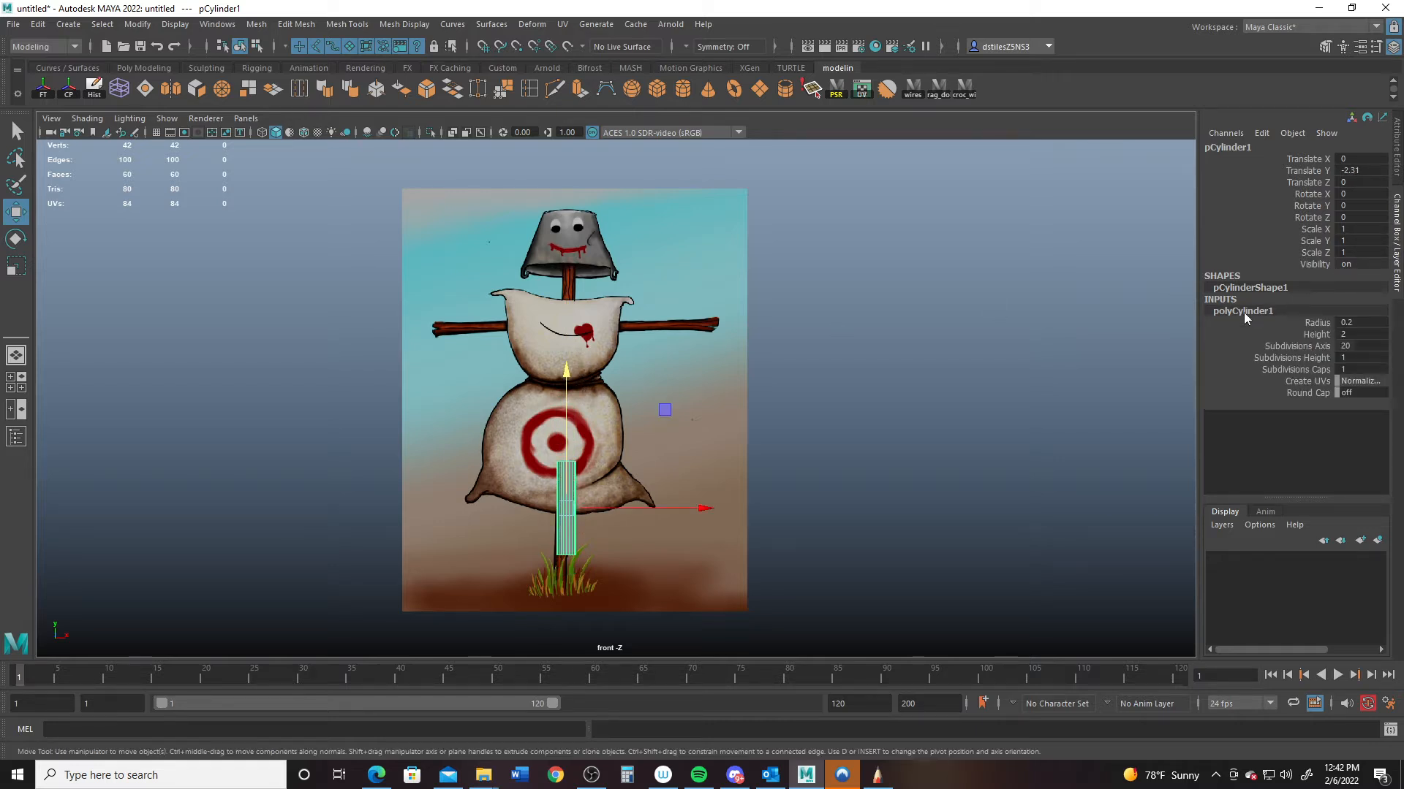
{"action": "left_click", "coordinate": [1364, 323]}
{"action": "key", "text": "BackSpace"}
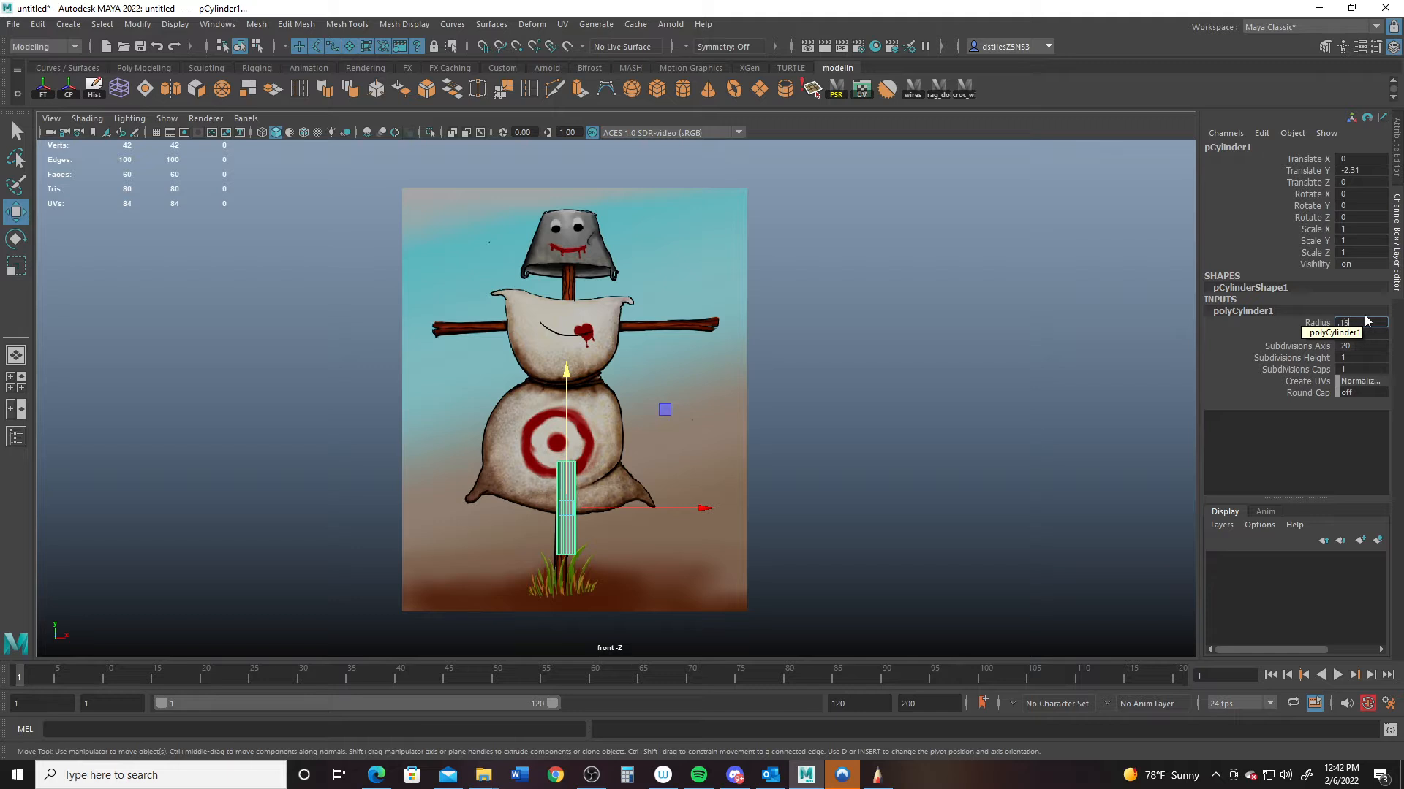
{"action": "type", "text": ".15"}
{"action": "key", "text": "Return"}
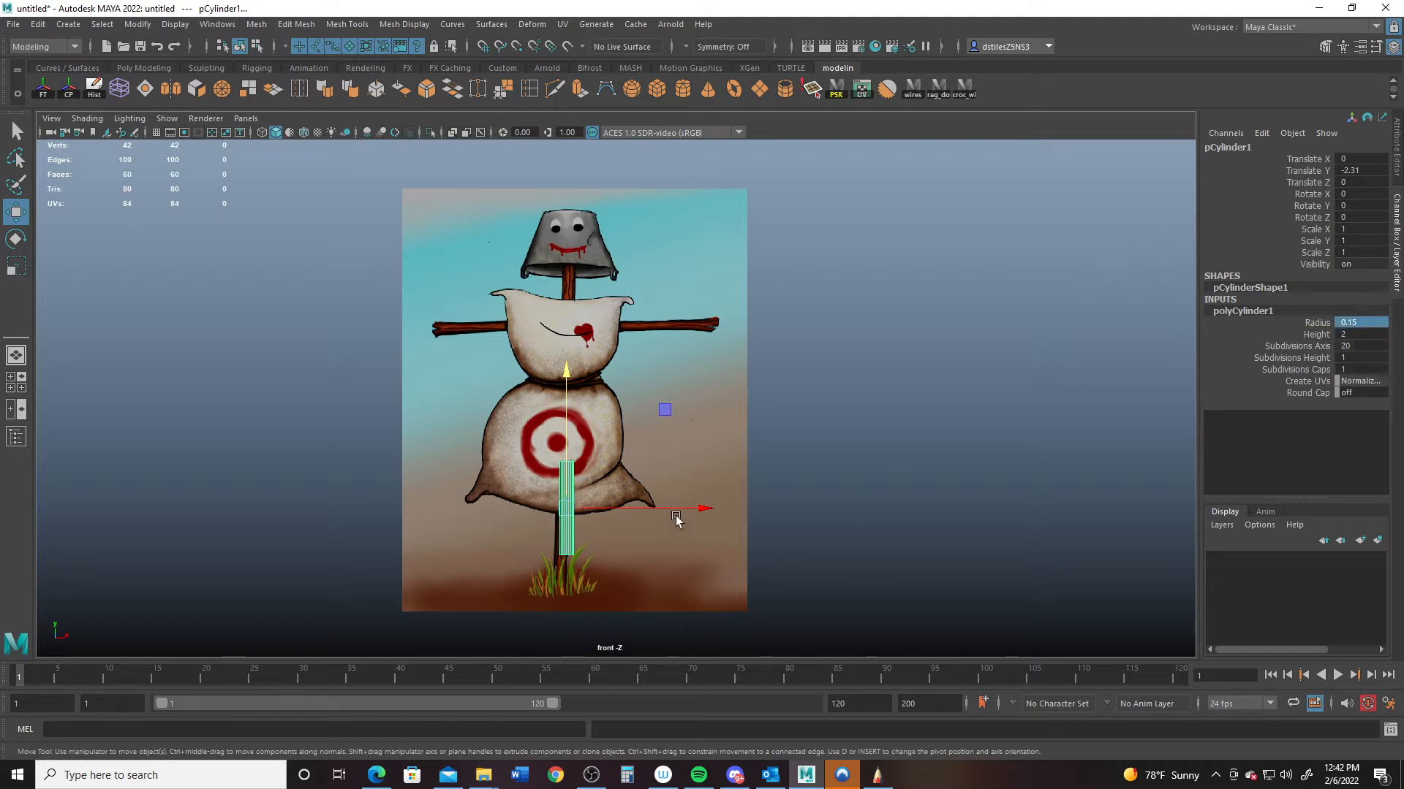
- Shift the image plane to about 0.281 in X to realign the dummy's wooden post with the cylinder
{"action": "left_click_drag", "start_coordinate": [714, 580], "coordinate": [792, 617]}
{"action": "left_click_drag", "start_coordinate": [709, 401], "coordinate": [720, 398]}
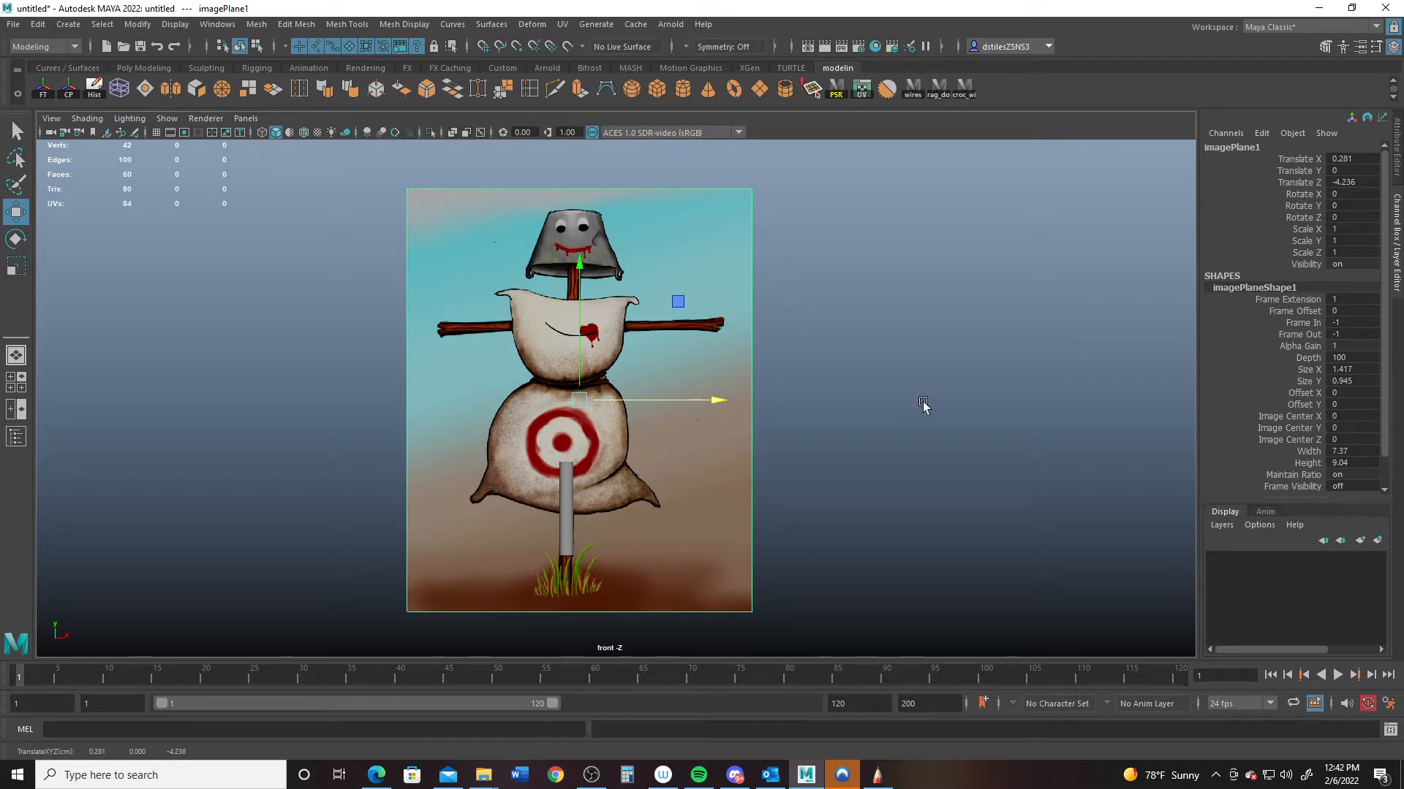
- Set the post cylinder's axis subdivisions to 12
{"action": "left_click", "coordinate": [577, 524]}
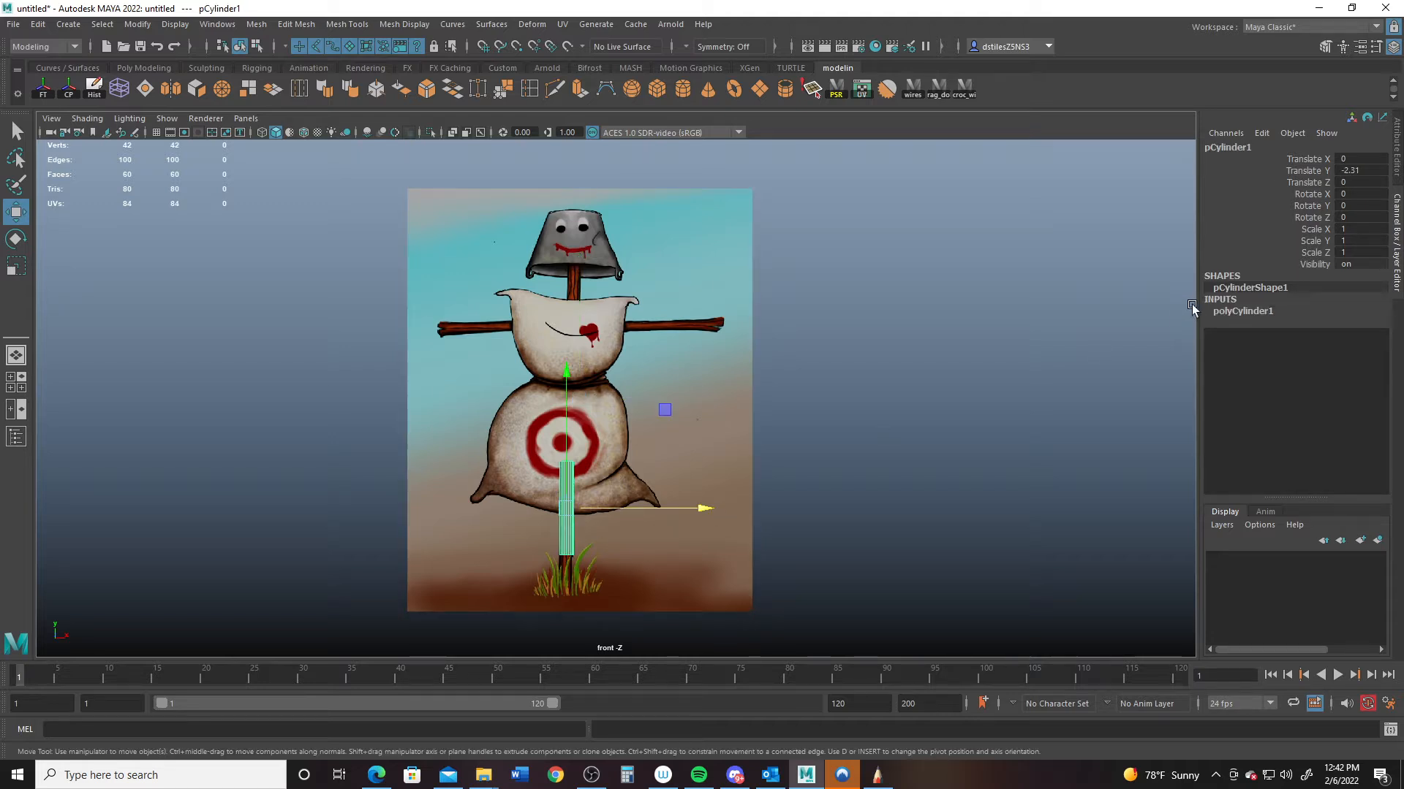
{"action": "left_click", "coordinate": [1259, 312]}
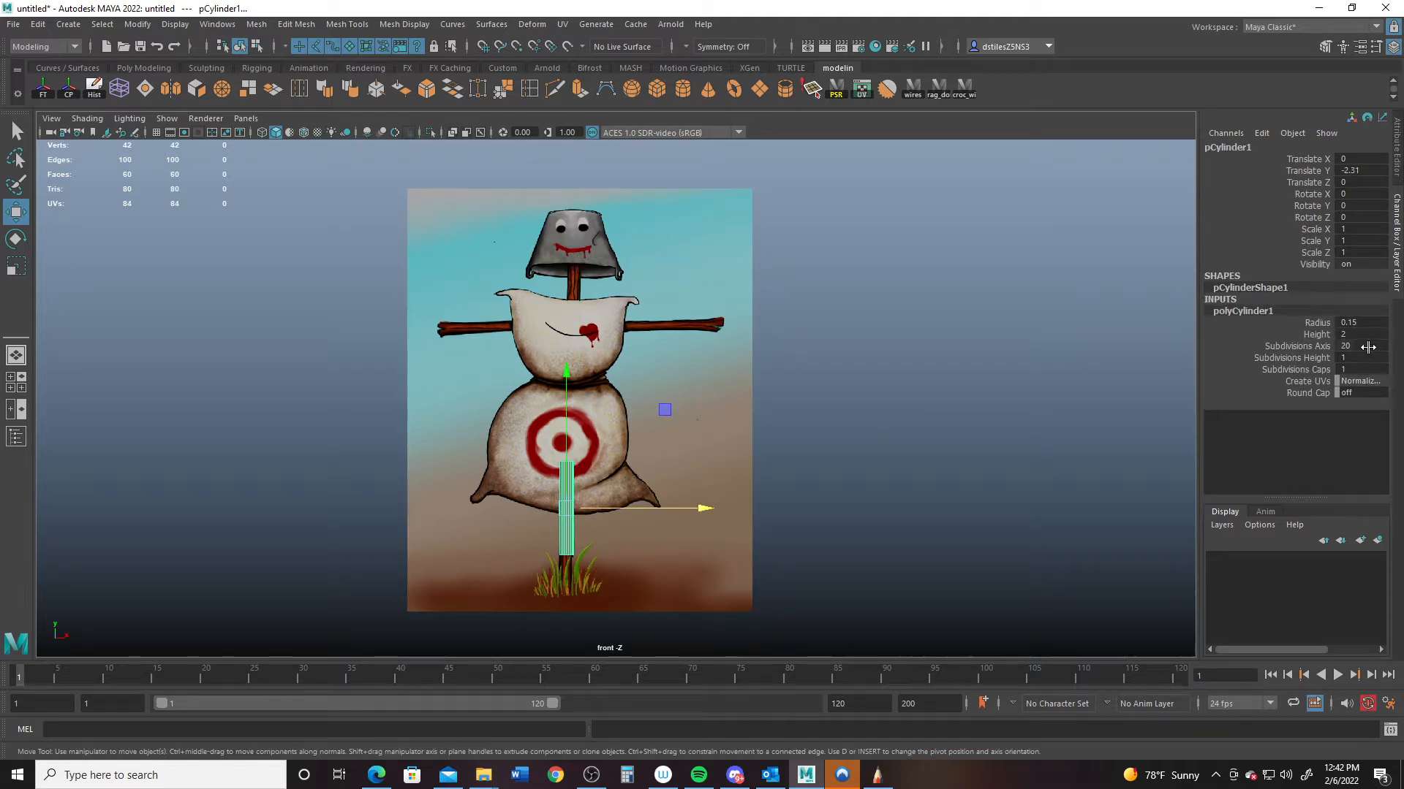
{"action": "double_click", "coordinate": [1367, 346]}
{"action": "key", "text": "Return"}
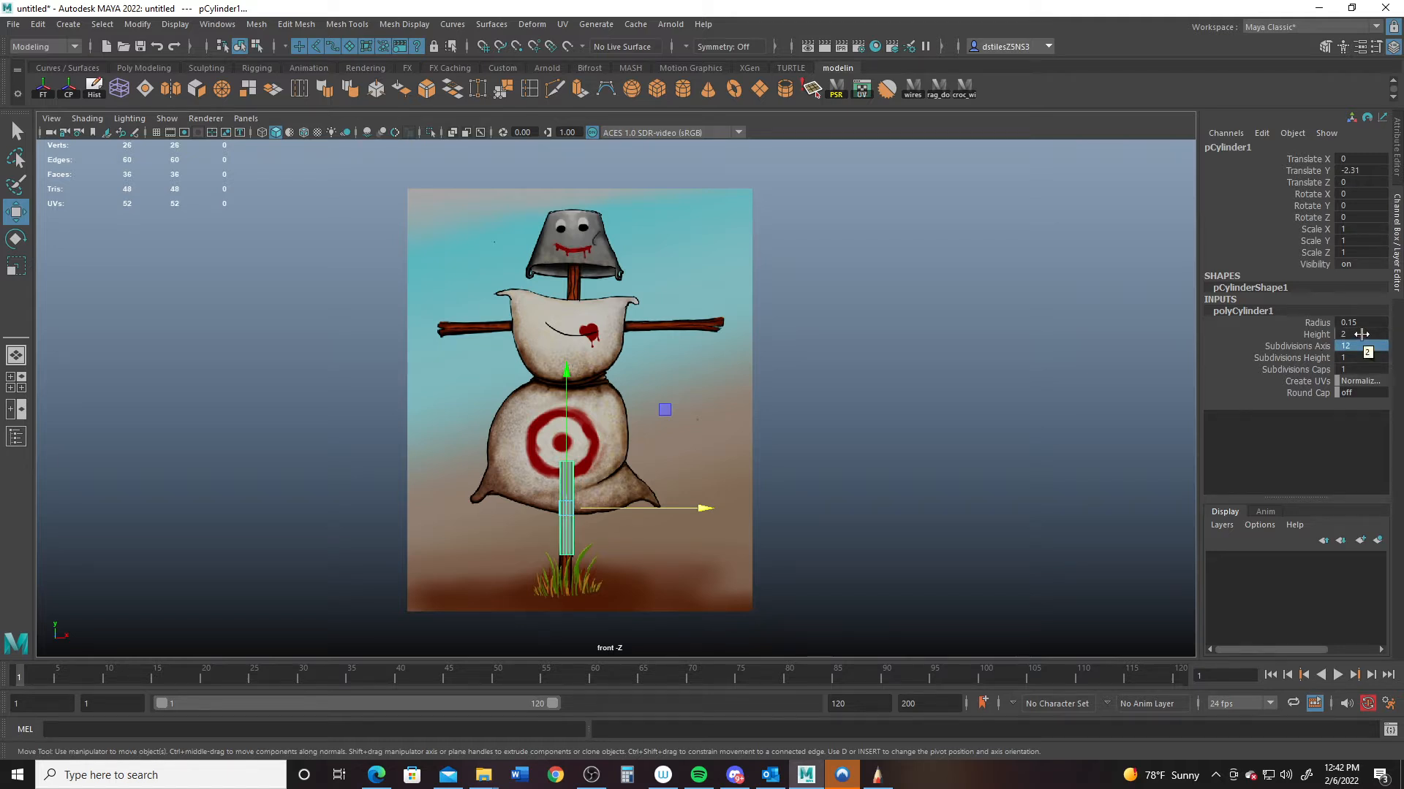
- Set the post cylinder's height to 8 and raise it to about -0.062 in Y to span the dummy from grass to bucket
{"action": "double_click", "coordinate": [1361, 335]}
{"action": "type", "text": "8"}
{"action": "key", "text": "Return"}
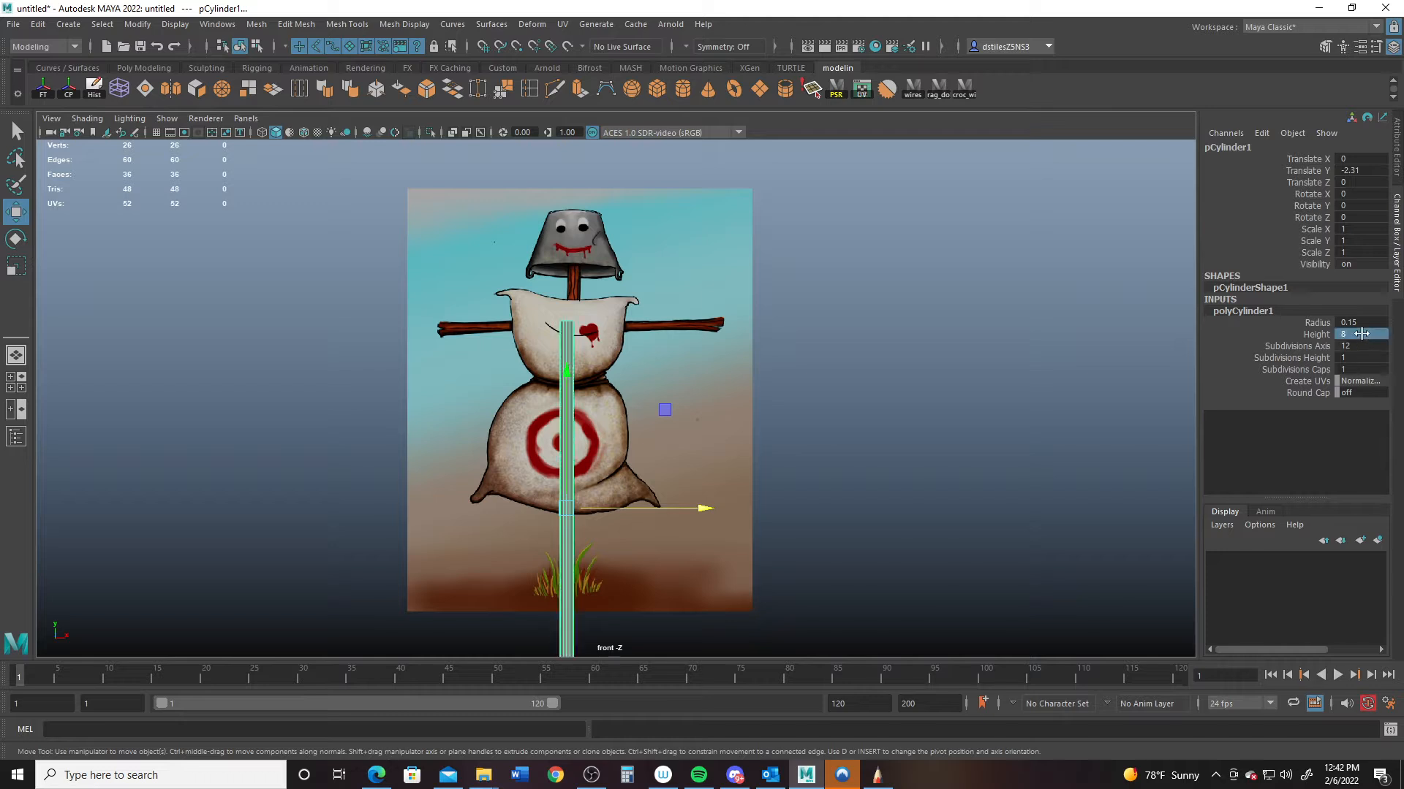
{"action": "left_click_drag", "start_coordinate": [568, 380], "coordinate": [568, 261]}
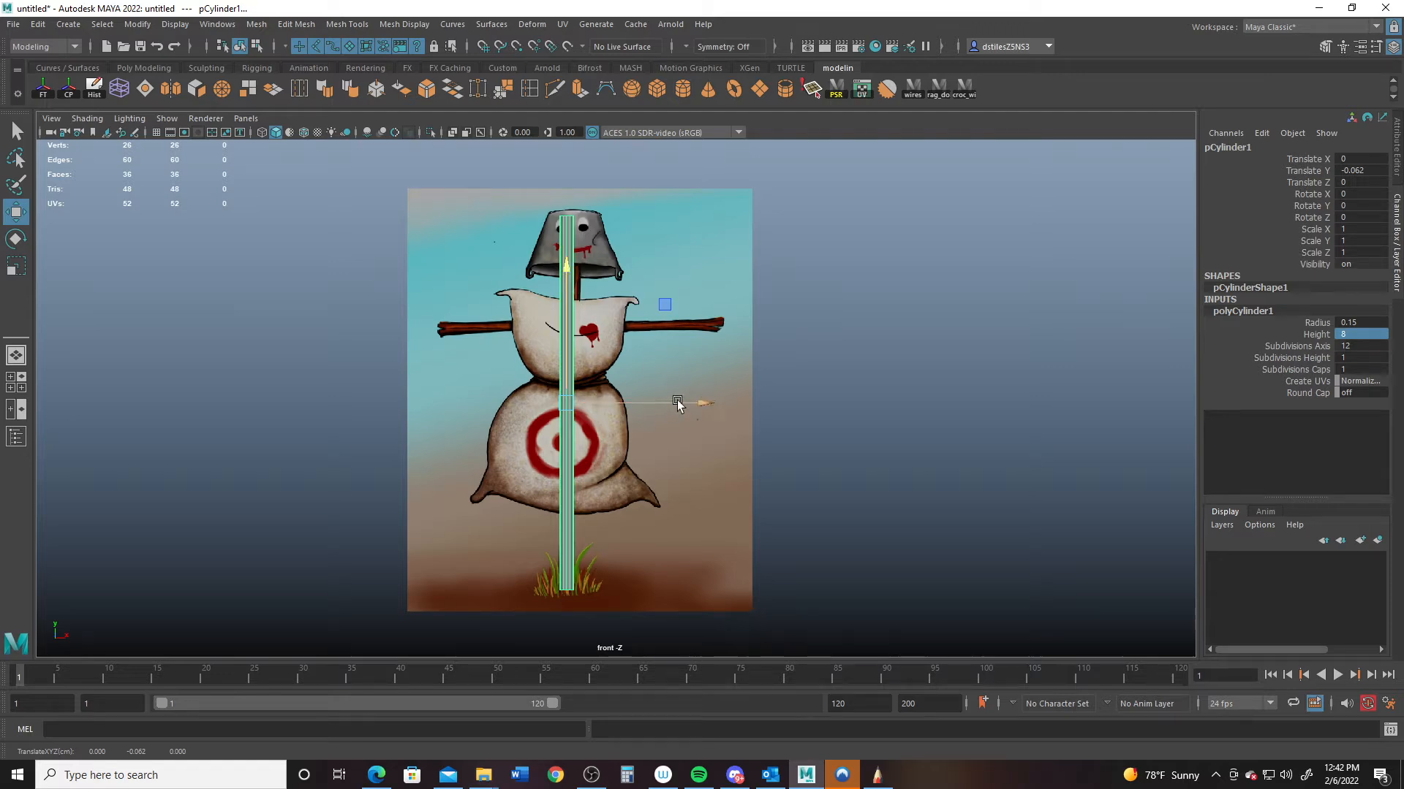
- Set the post cylinder's cap subdivisions to 0
{"action": "key", "text": "space"}
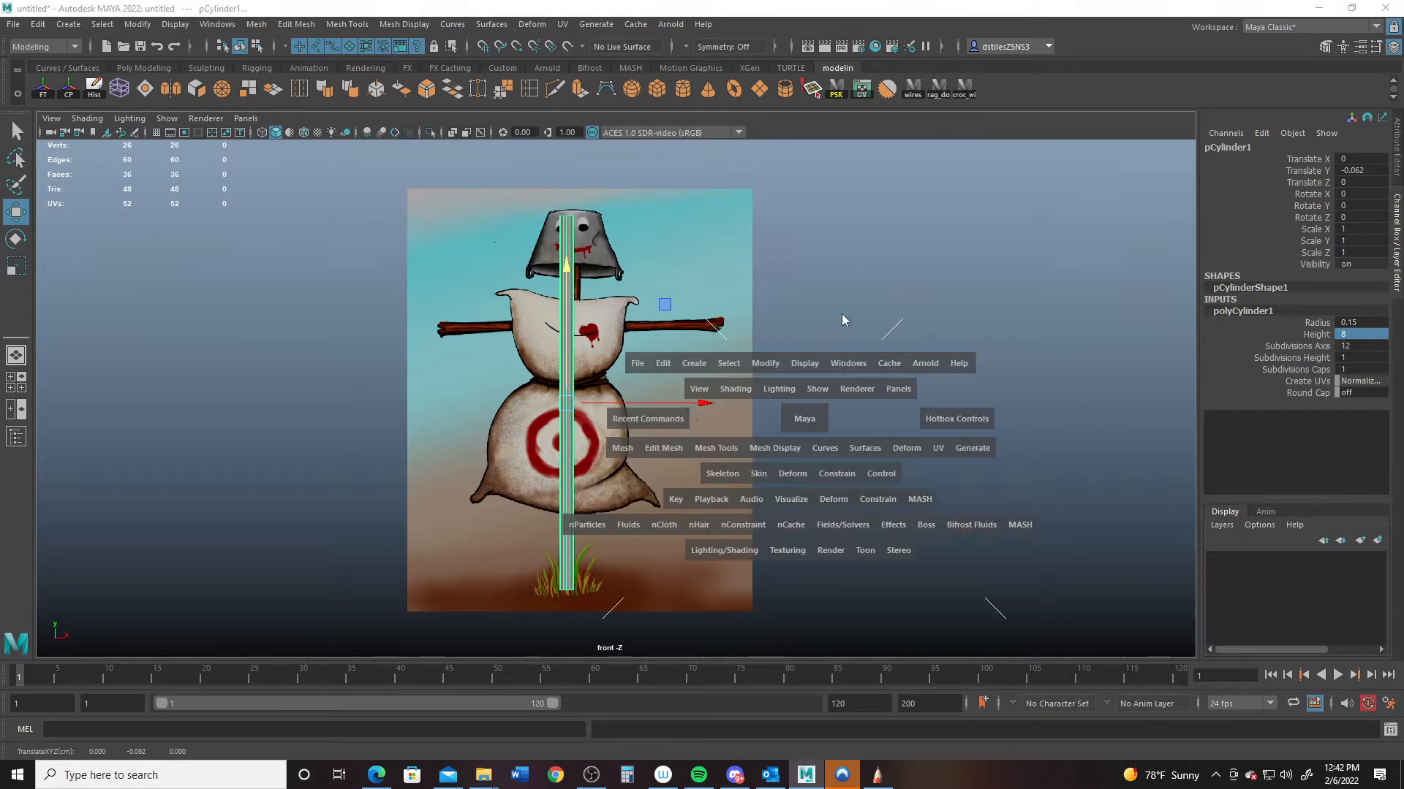
{"action": "key", "text": "space"}
{"action": "scroll", "coordinate": [698, 446], "scroll_direction": "up", "scroll_amount": 3}
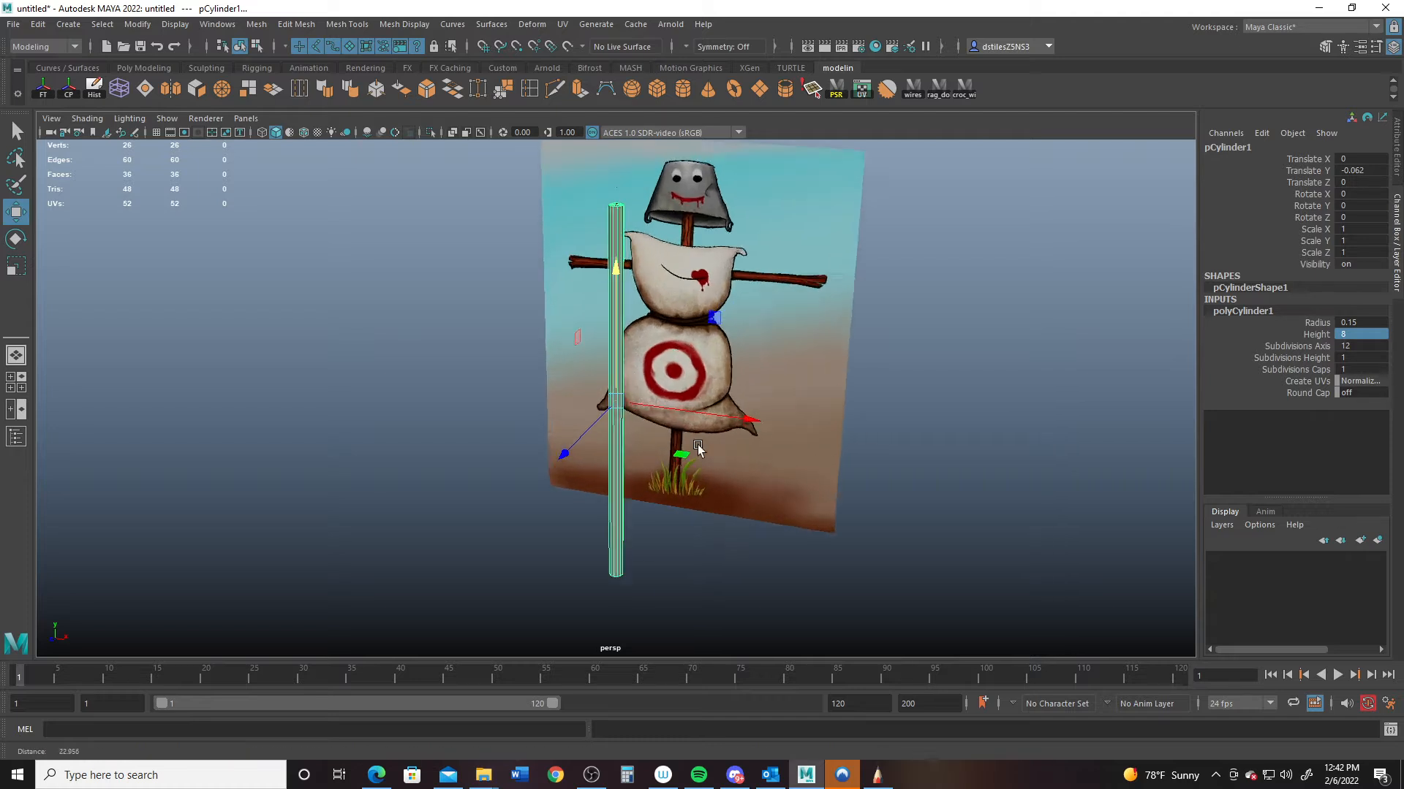
{"action": "left_click_drag", "start_coordinate": [698, 449], "coordinate": [570, 401], "text": "alt"}
{"action": "right_click_drag", "start_coordinate": [571, 401], "coordinate": [661, 425], "text": "alt"}
{"action": "middle_click_drag", "start_coordinate": [634, 348], "coordinate": [618, 464], "text": "alt"}
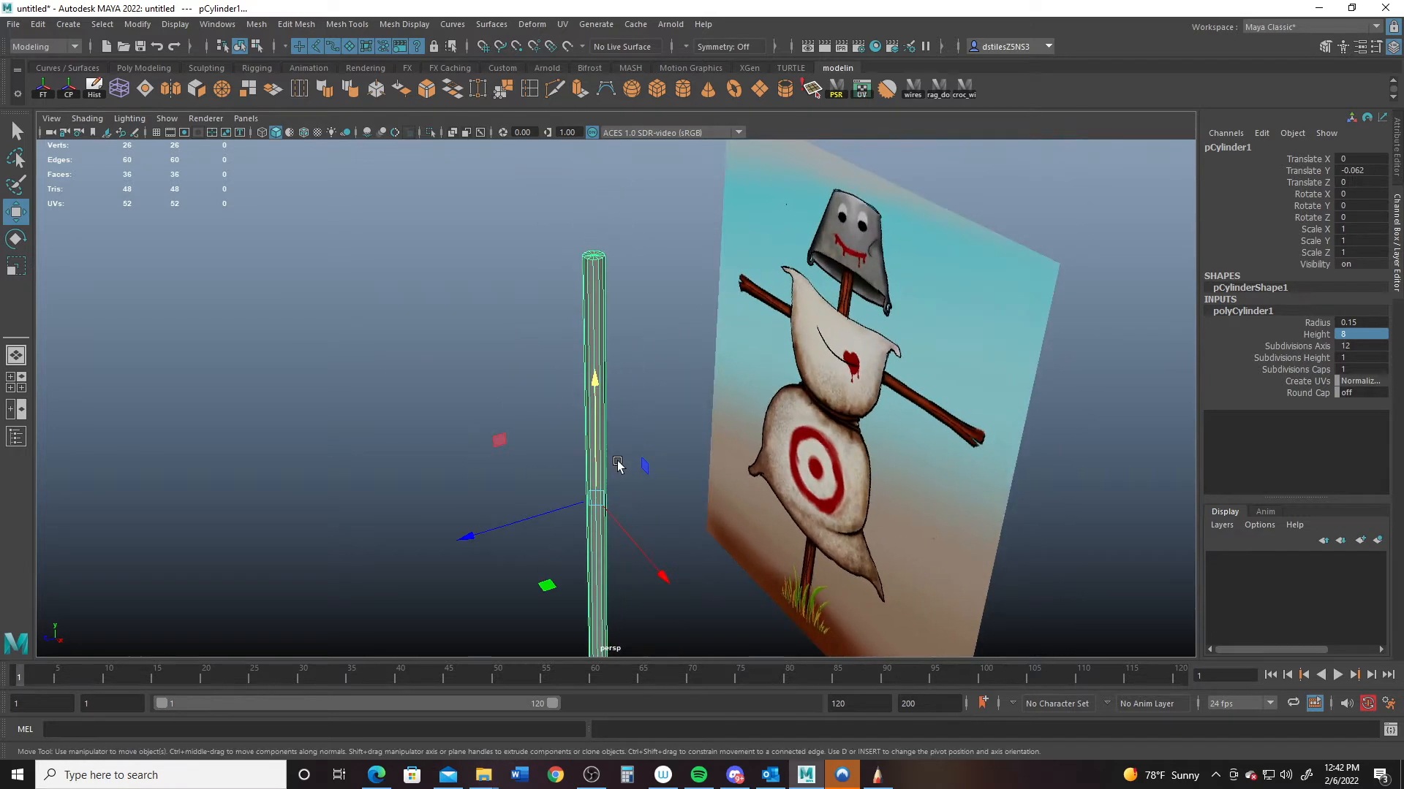
{"action": "left_click_drag", "start_coordinate": [618, 464], "coordinate": [609, 401], "text": "alt"}
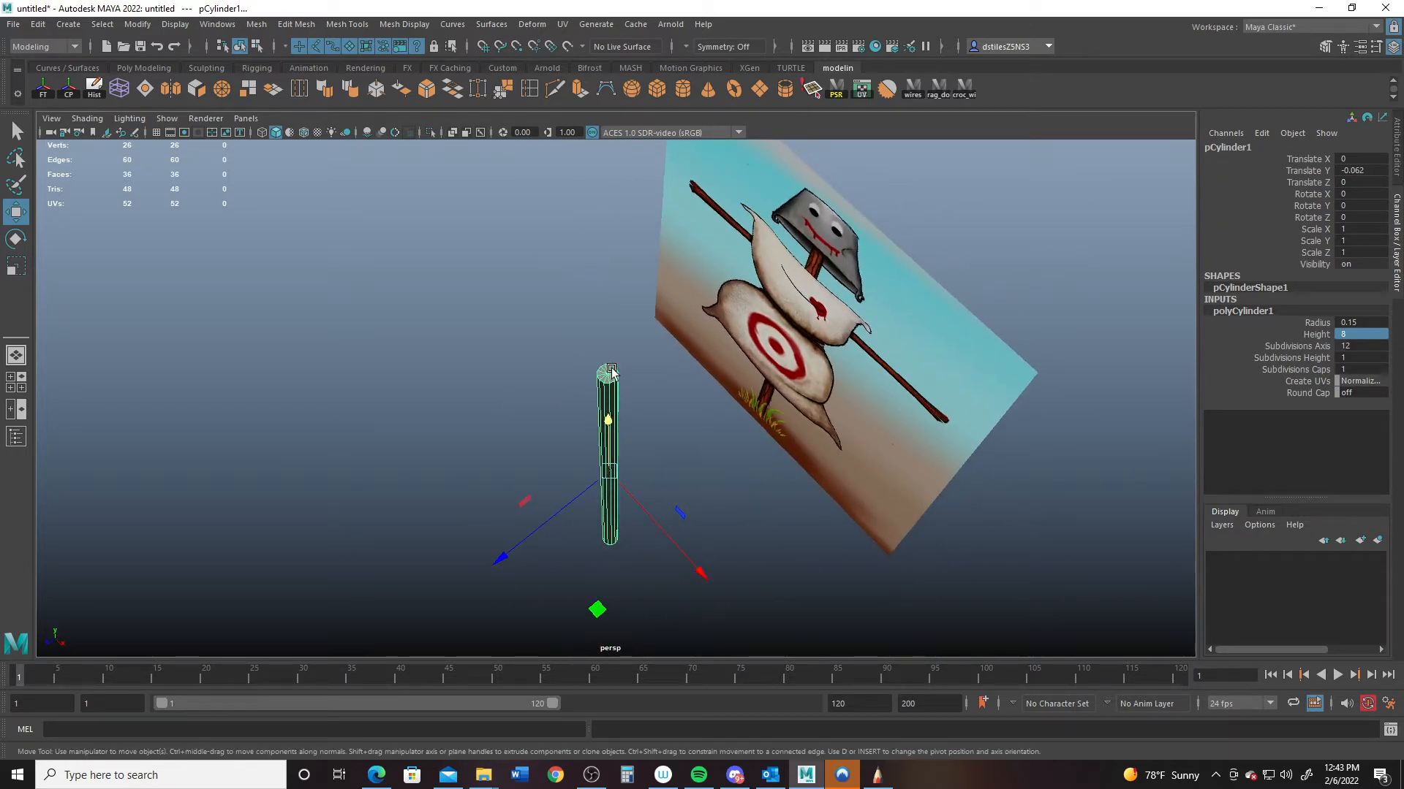
{"action": "double_click", "coordinate": [1349, 369]}
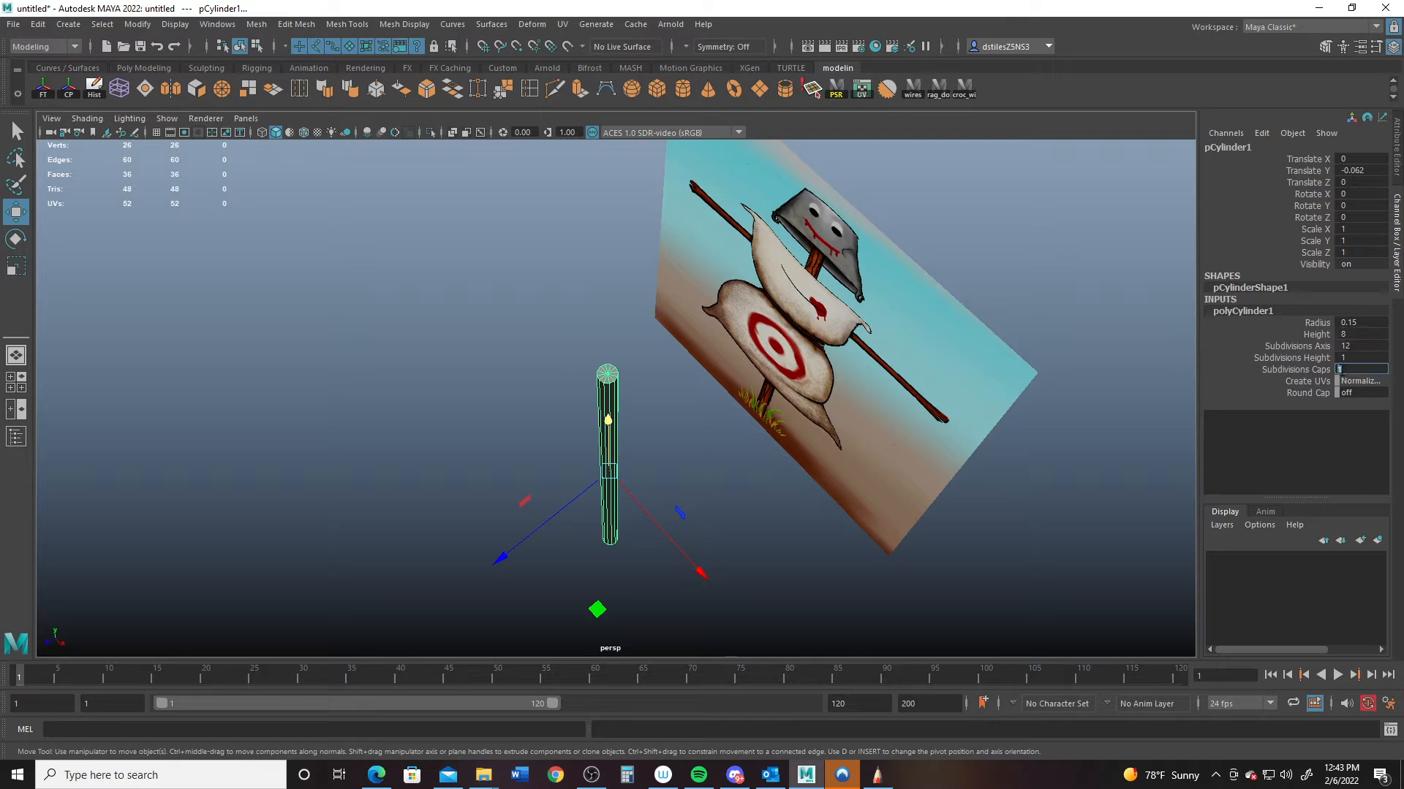
{"action": "key", "text": "Return"}
- Delete both end cap faces of the post cylinder and check the open tube in the perspective view
{"action": "left_click_drag", "start_coordinate": [583, 395], "coordinate": [538, 377], "text": "alt"}
{"action": "key", "text": "space"}
{"action": "key", "text": "space"}
{"action": "scroll", "coordinate": [373, 282], "scroll_direction": "up", "scroll_amount": 5}
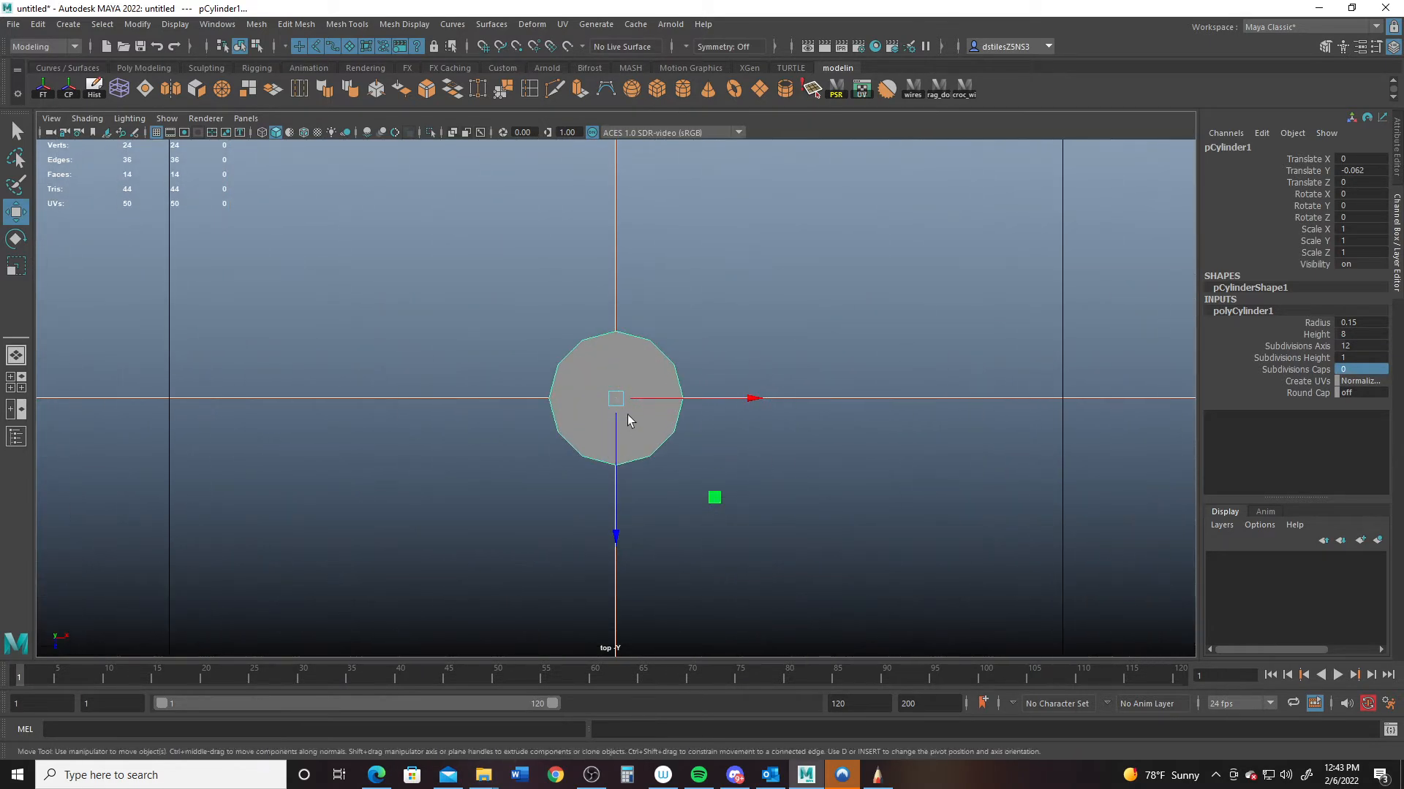
{"action": "key", "text": "q"}
{"action": "key", "text": "F11"}
{"action": "left_click_drag", "start_coordinate": [607, 387], "coordinate": [621, 405]}
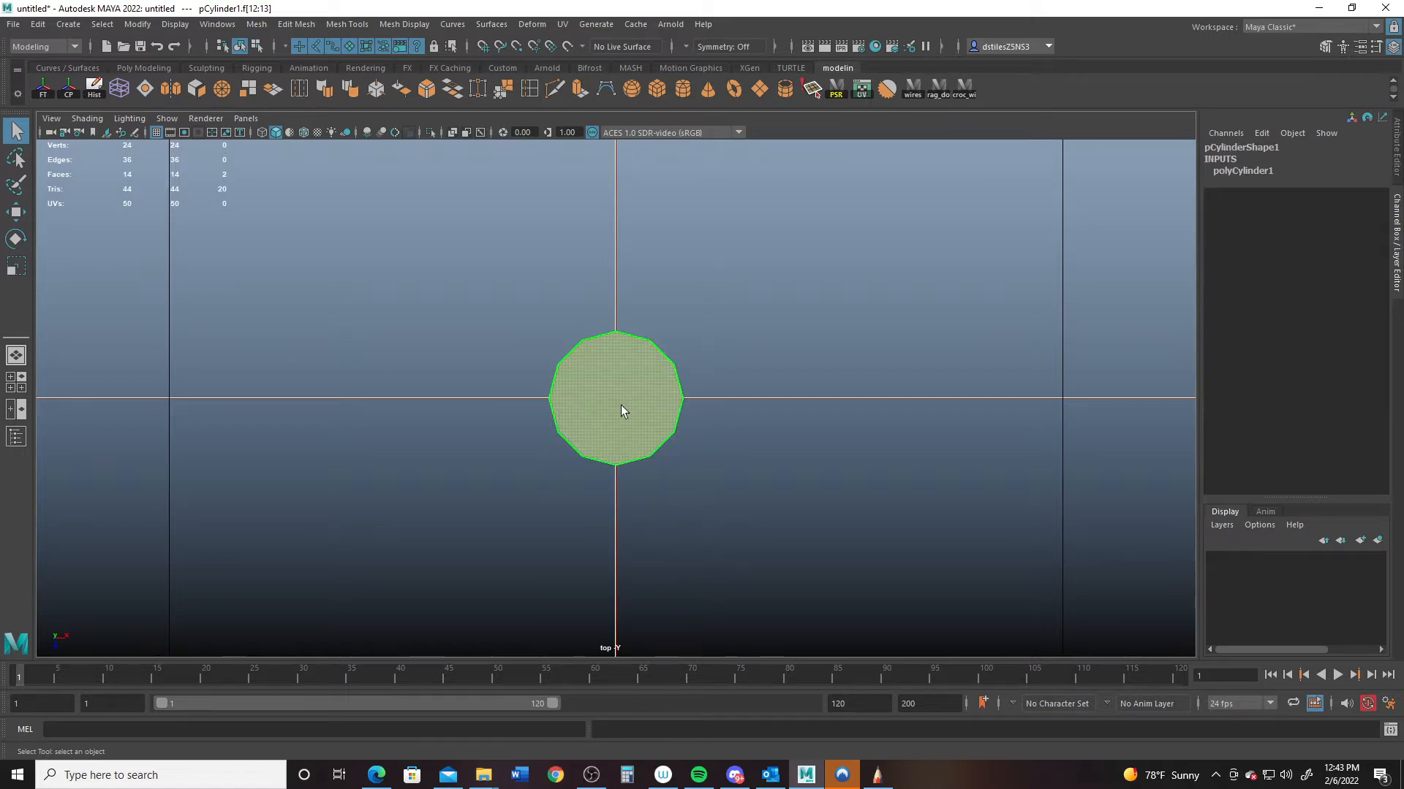
{"action": "key", "text": "Delete"}
{"action": "key", "text": "space"}
{"action": "key", "text": "space"}
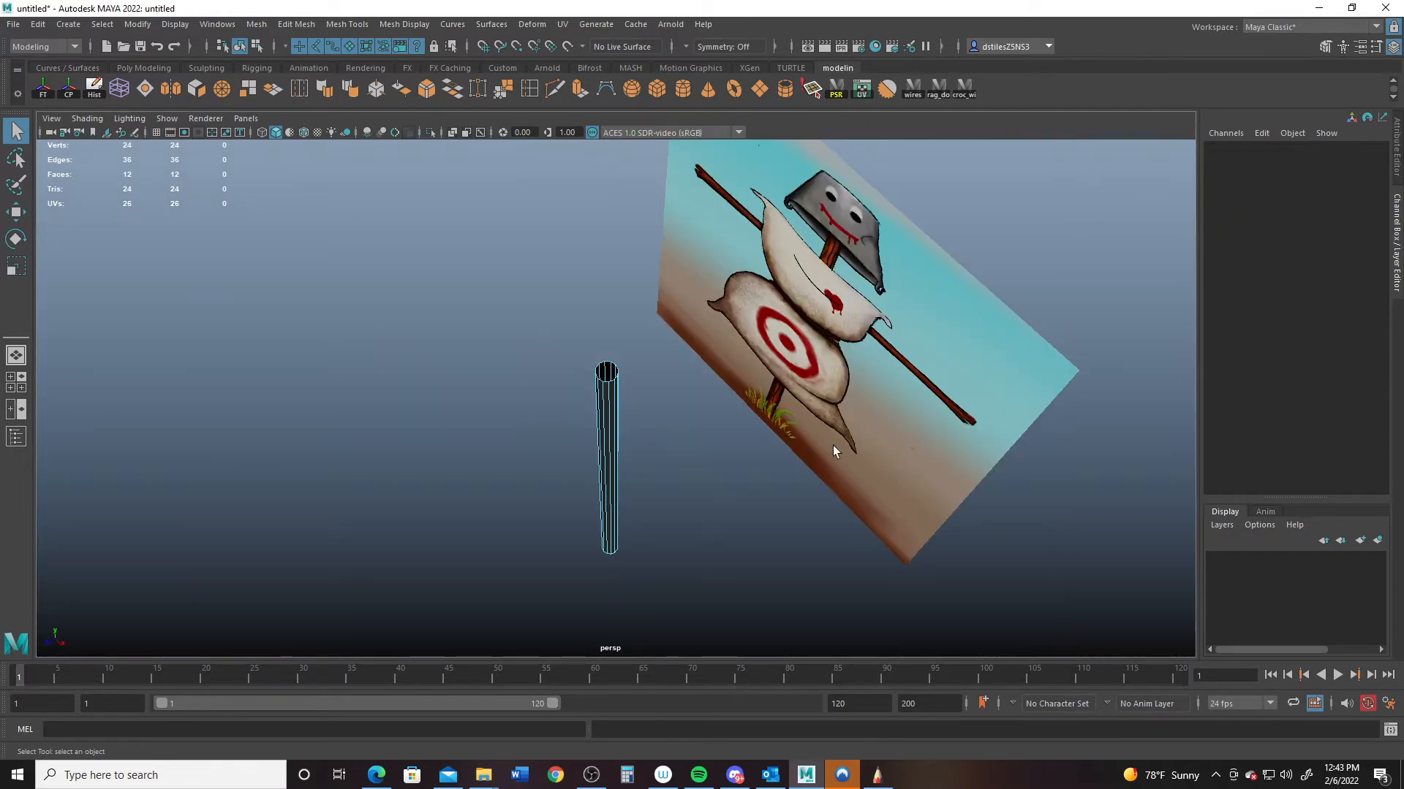
{"action": "left_click_drag", "start_coordinate": [832, 445], "coordinate": [788, 373], "text": "alt"}
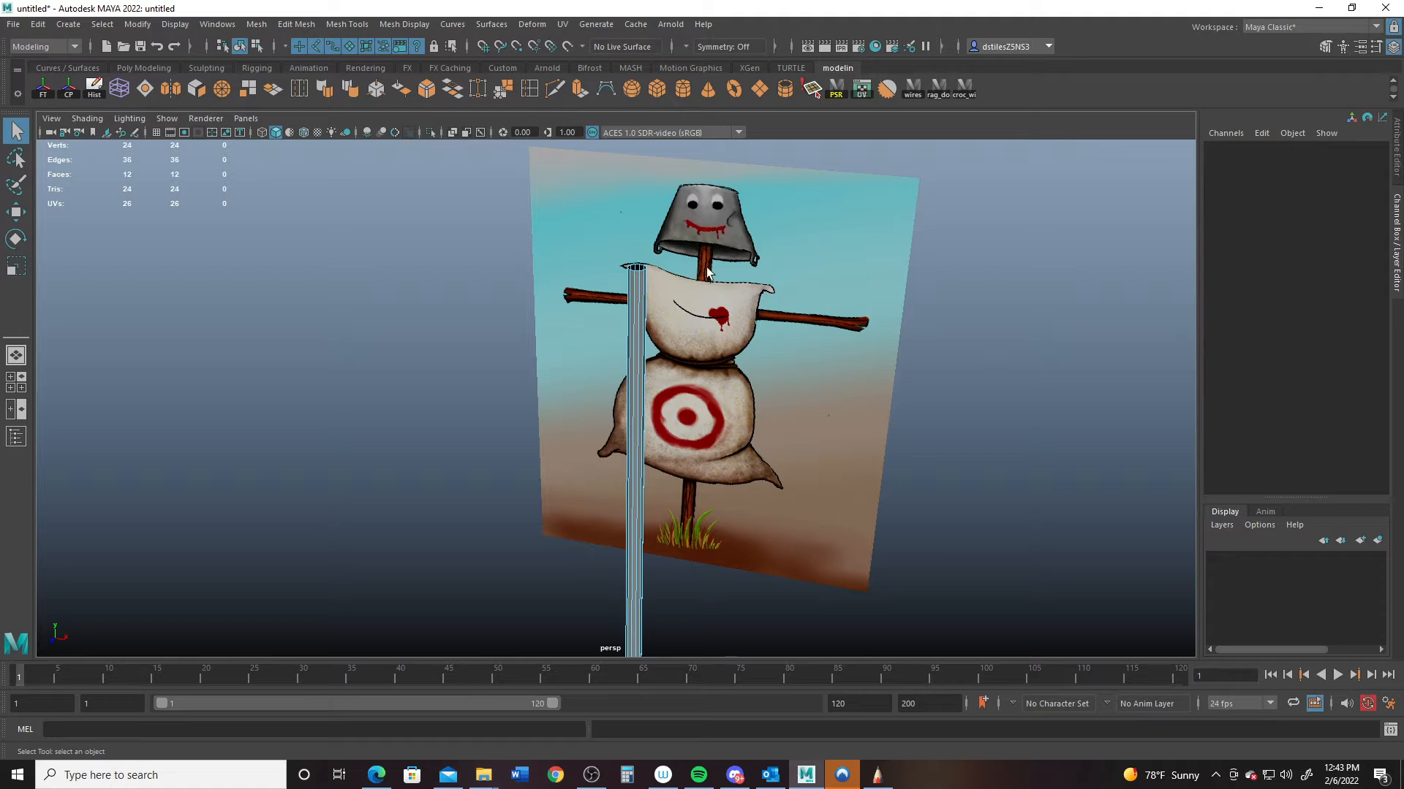
{"action": "middle_click_drag", "start_coordinate": [635, 527], "coordinate": [637, 577], "text": "alt"}
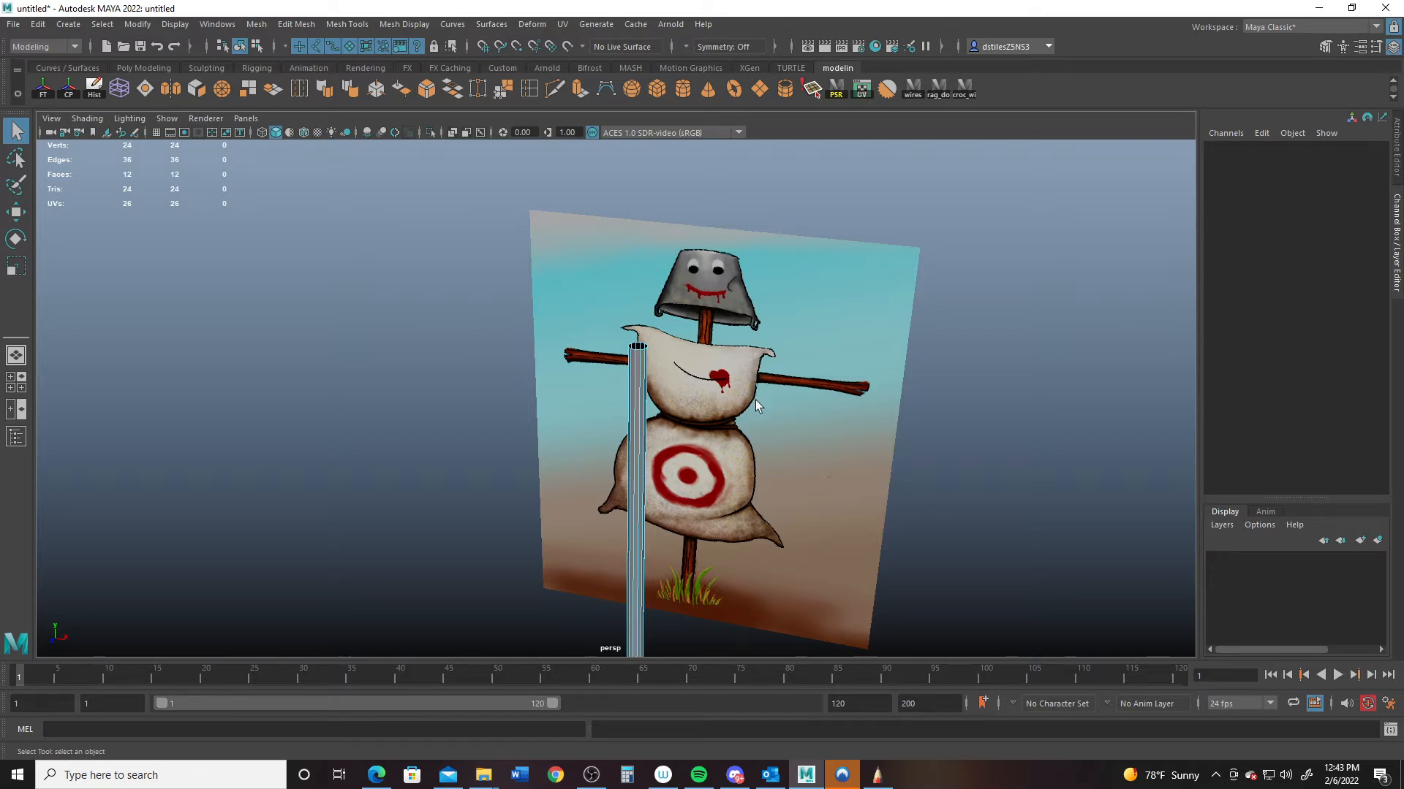
{"action": "left_click_drag", "start_coordinate": [664, 472], "coordinate": [545, 524], "text": "alt"}
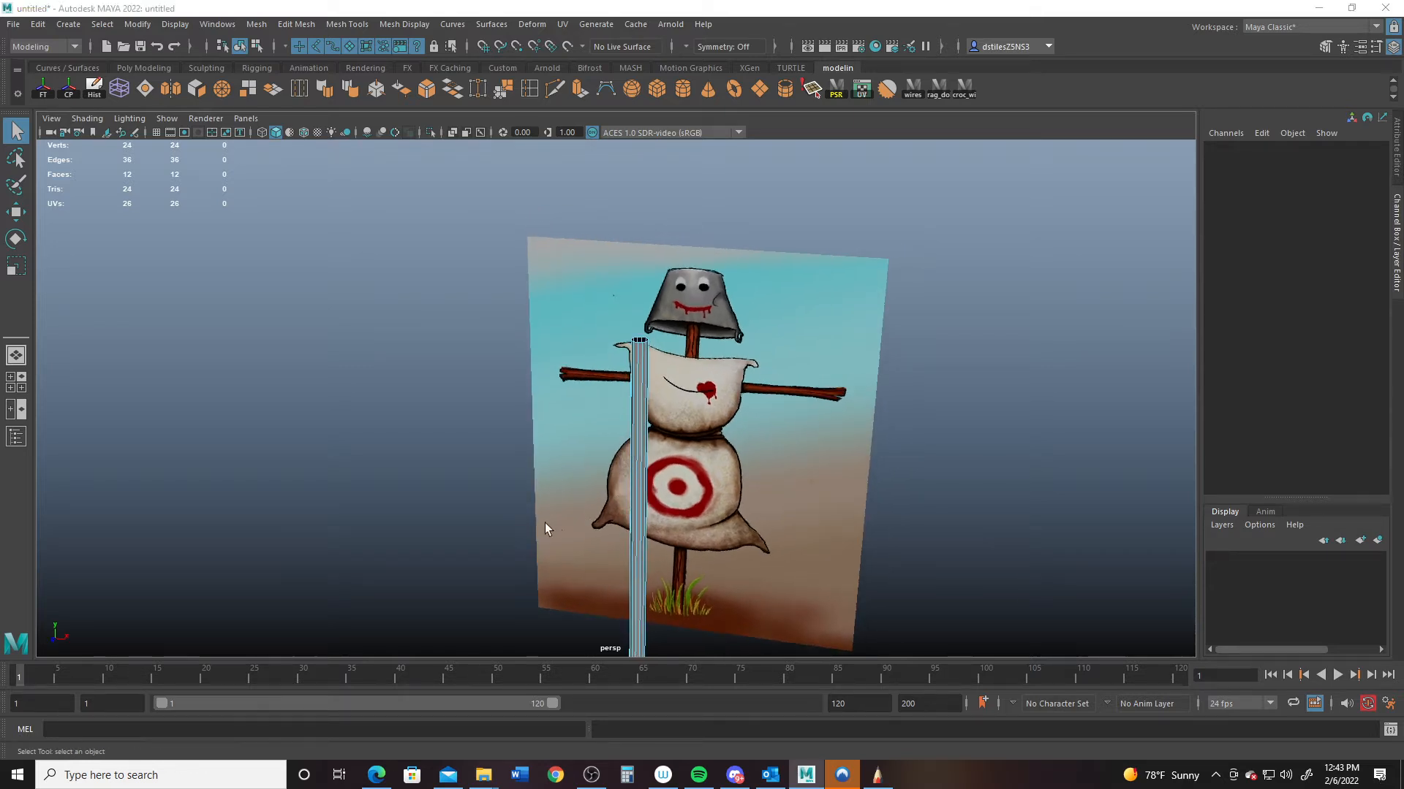
- Create a second polygon cylinder for the arms, raise it to about 1.641 in Y and rotate it about -89.81 degrees in Z
{"action": "key", "text": "space"}
{"action": "key", "text": "space"}
{"action": "scroll", "coordinate": [480, 503], "scroll_direction": "up", "scroll_amount": 5}
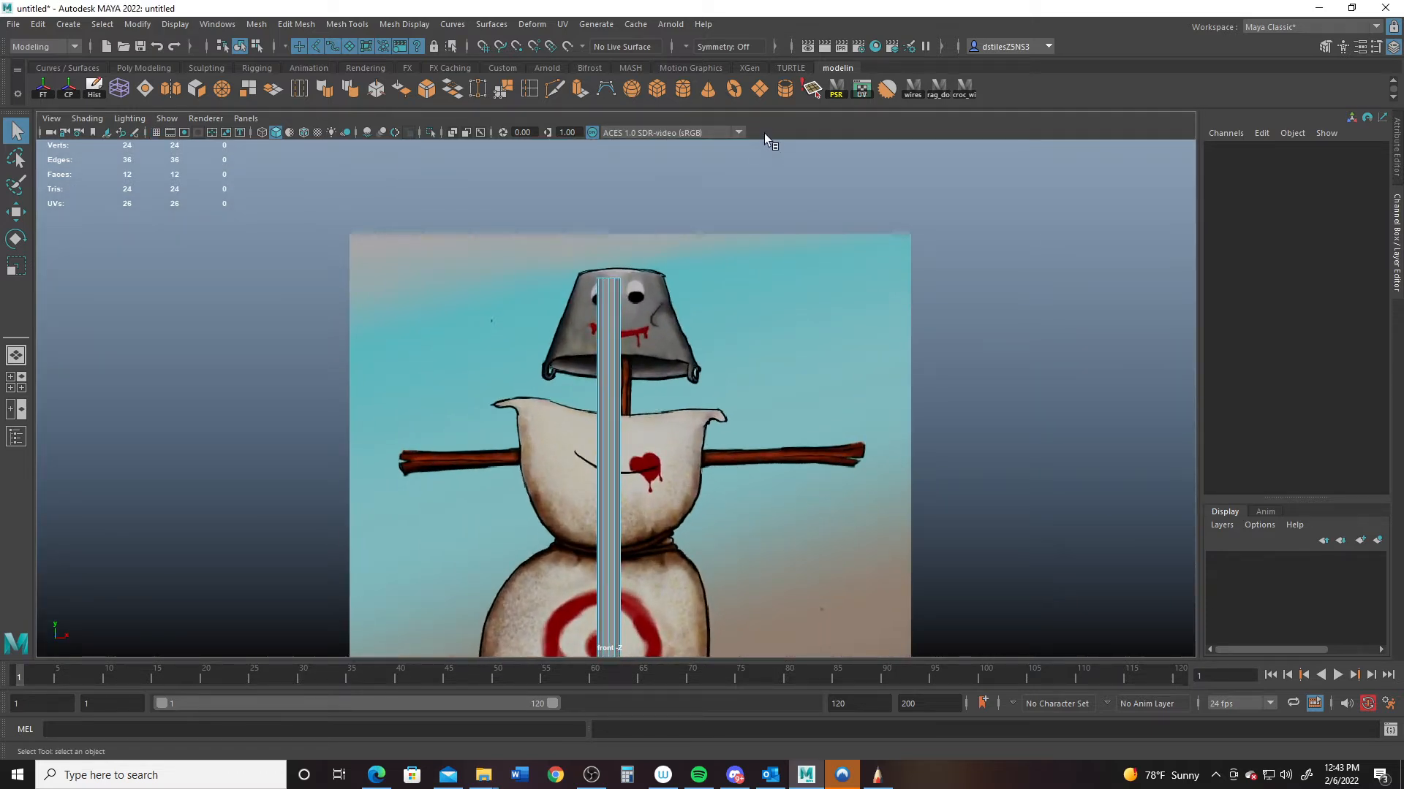
{"action": "left_click", "coordinate": [682, 89]}
{"action": "key", "text": "w"}
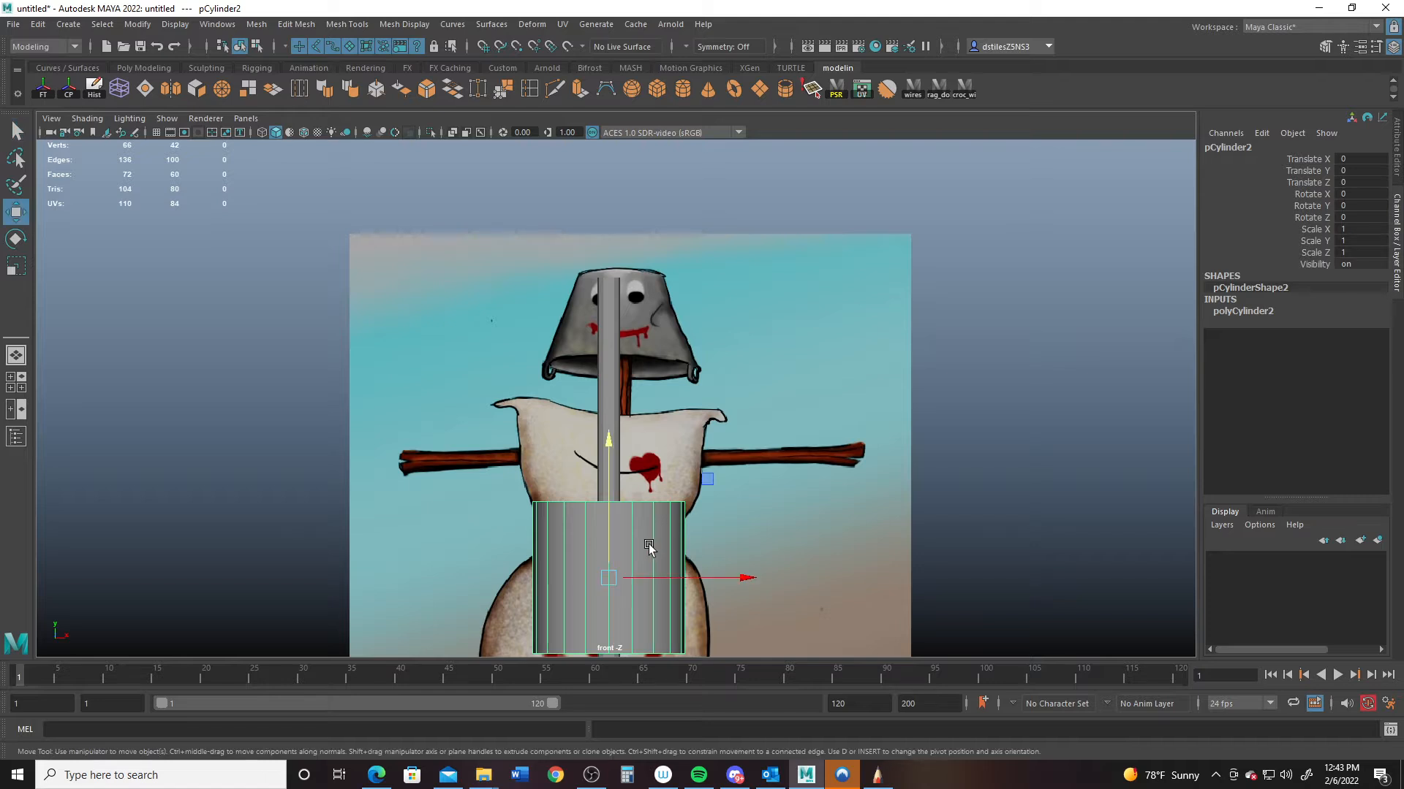
{"action": "middle_click_drag", "start_coordinate": [648, 545], "coordinate": [649, 420]}
{"action": "key", "text": "e"}
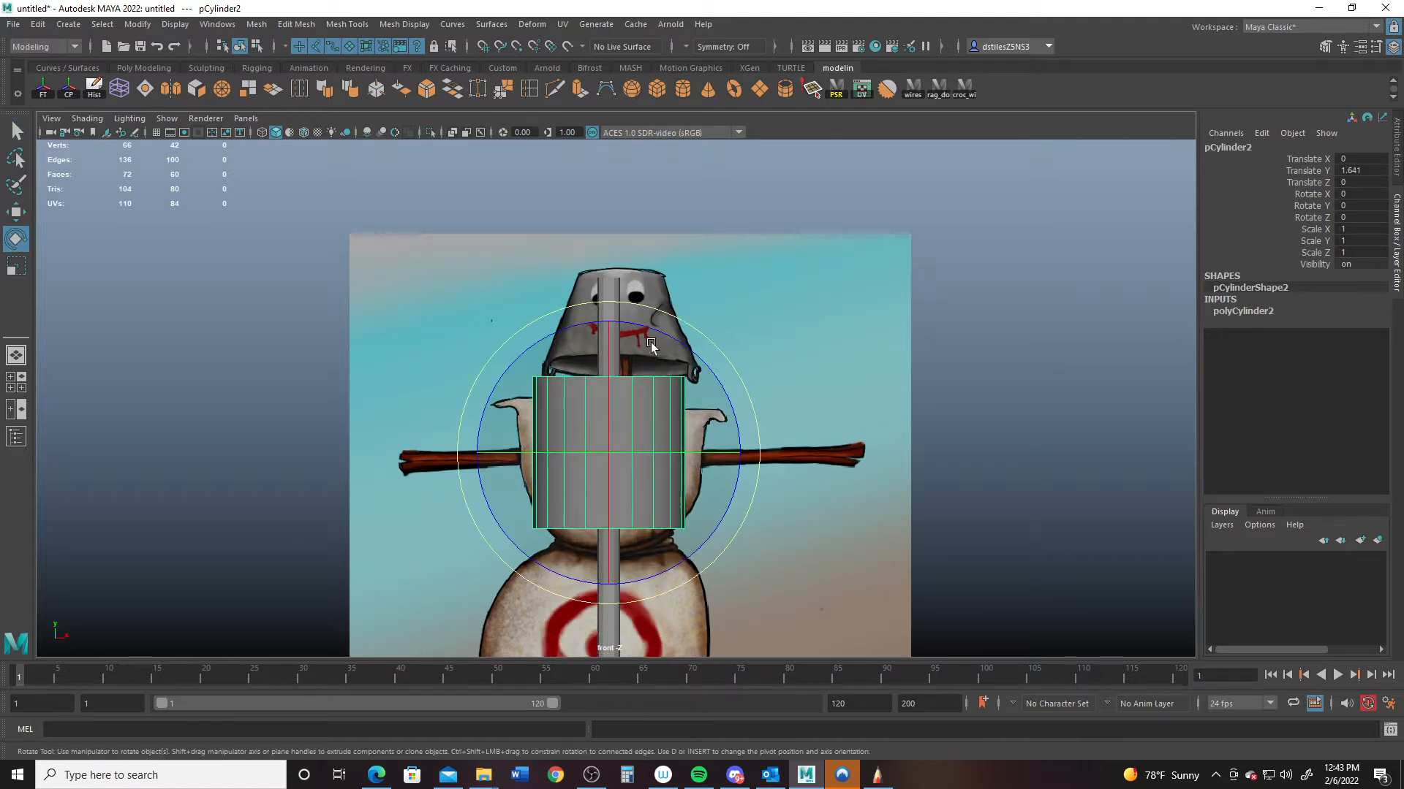
{"action": "left_click_drag", "start_coordinate": [651, 346], "coordinate": [750, 503]}
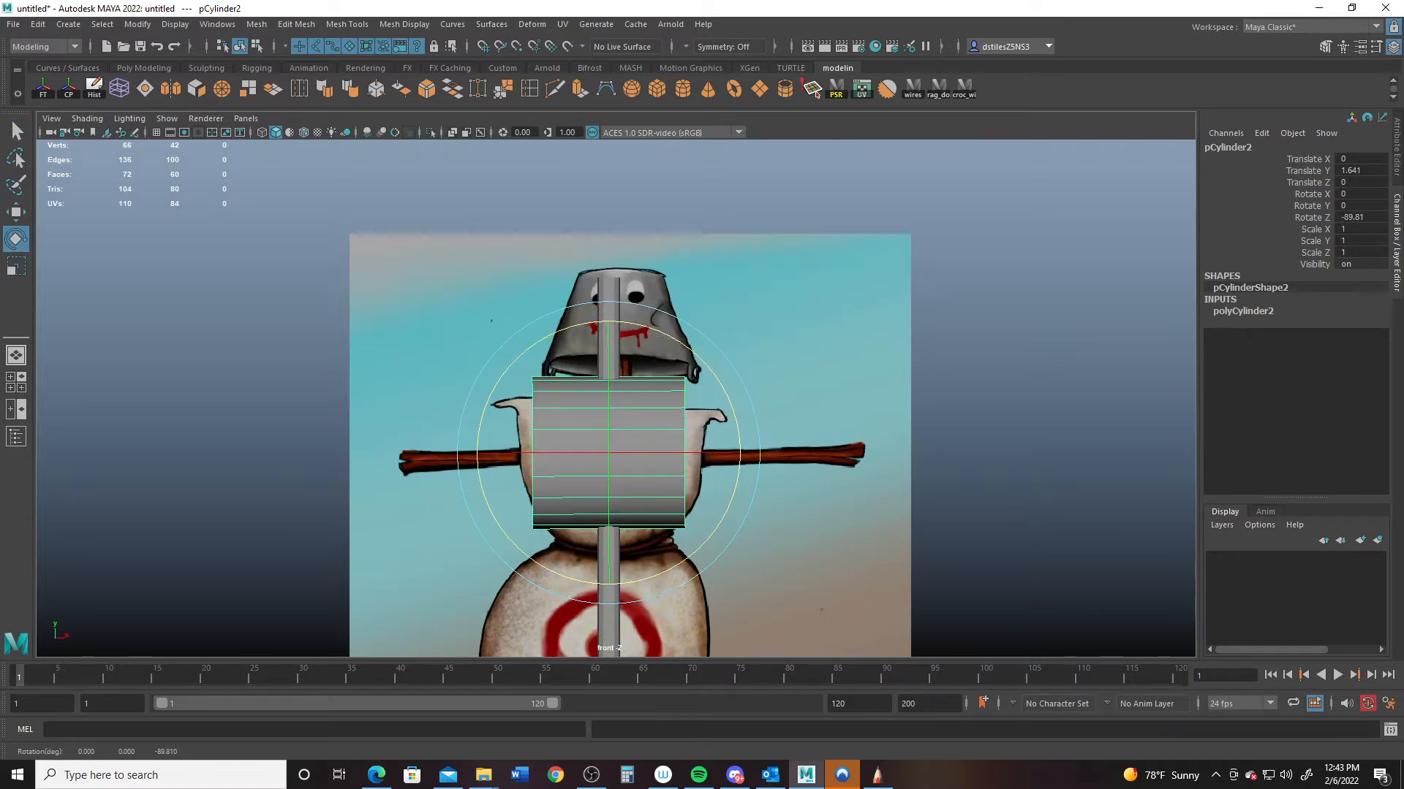
- Set the horizontal arm cylinder's radius to 0.12 and its height to 6
{"action": "left_click", "coordinate": [1266, 311]}
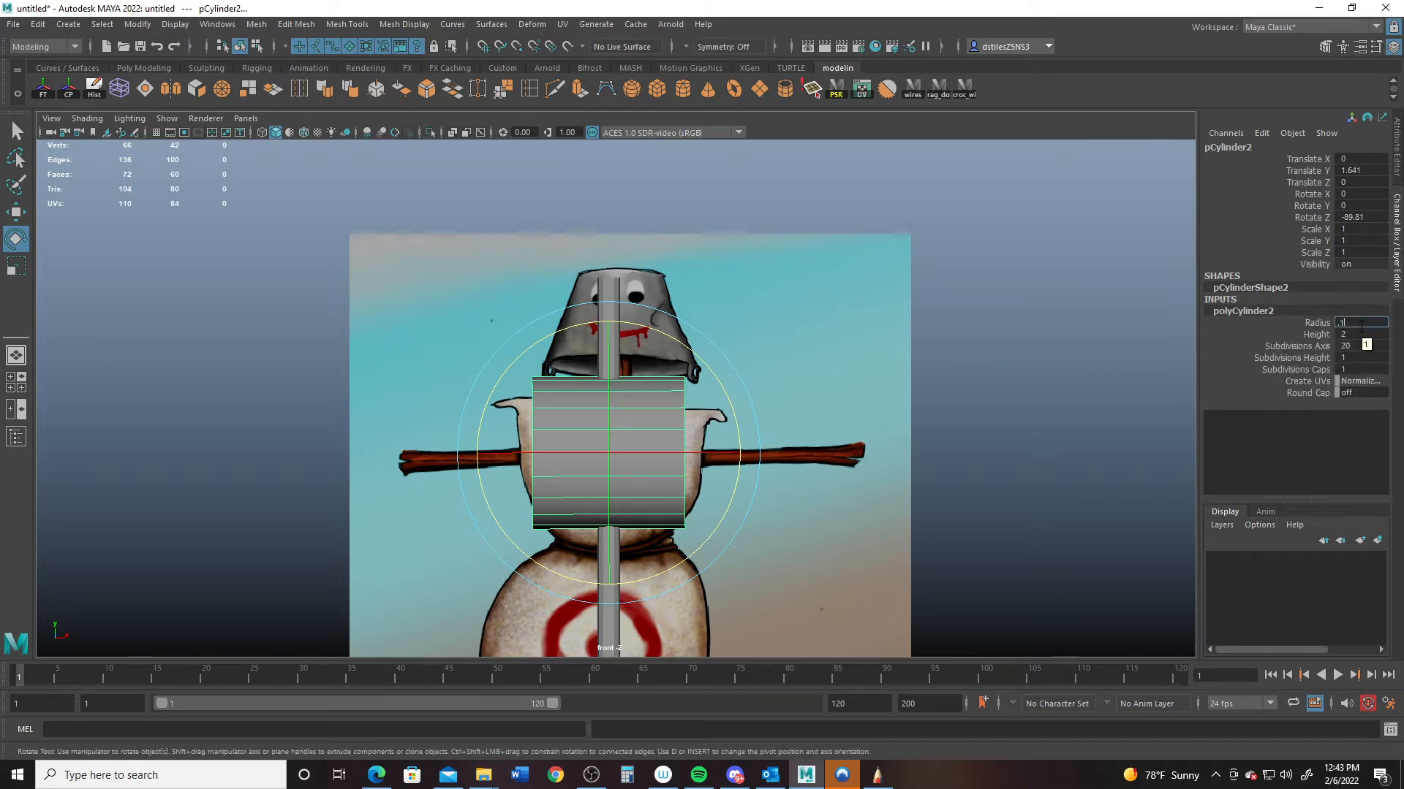
{"action": "key", "text": "Return"}
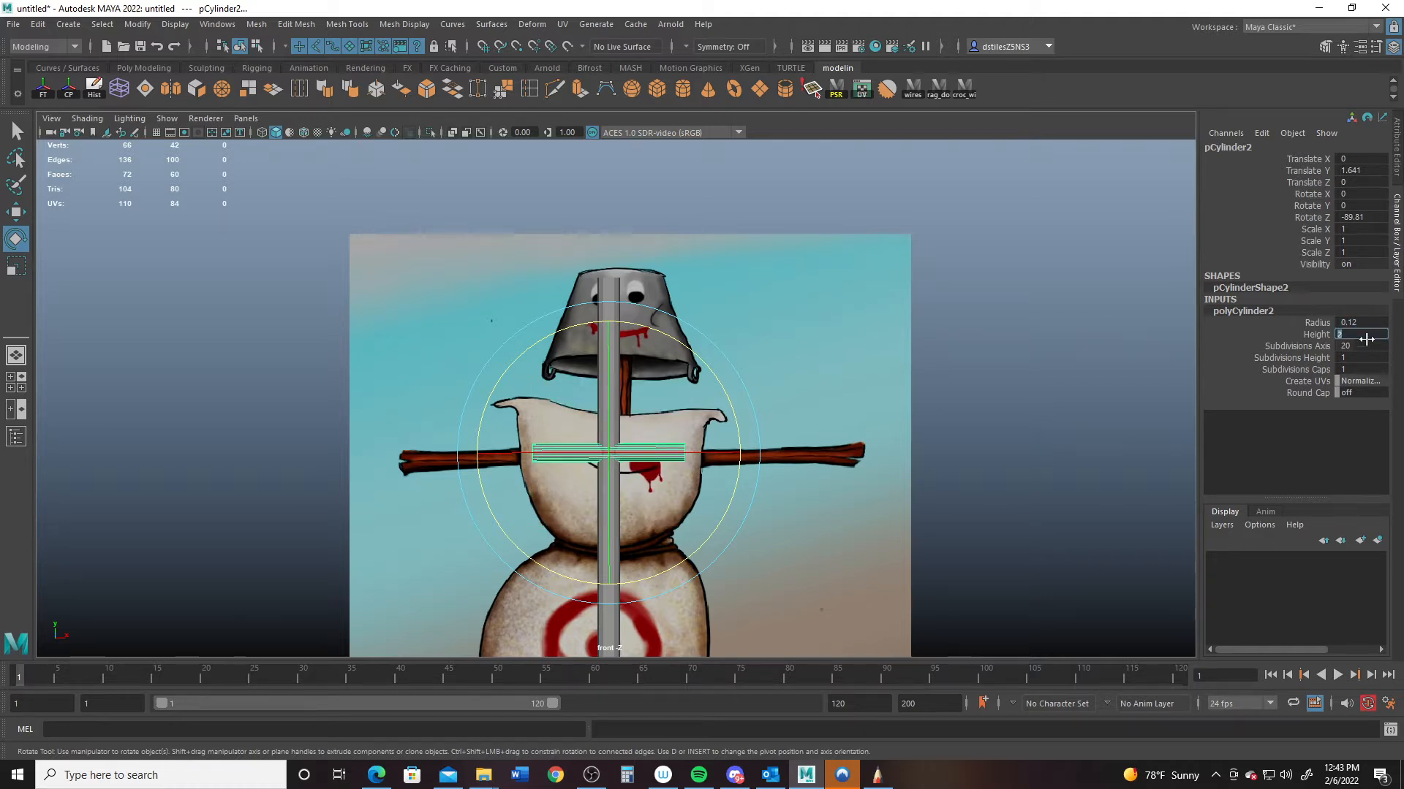
{"action": "type", "text": "5"}
{"action": "key", "text": "Return"}
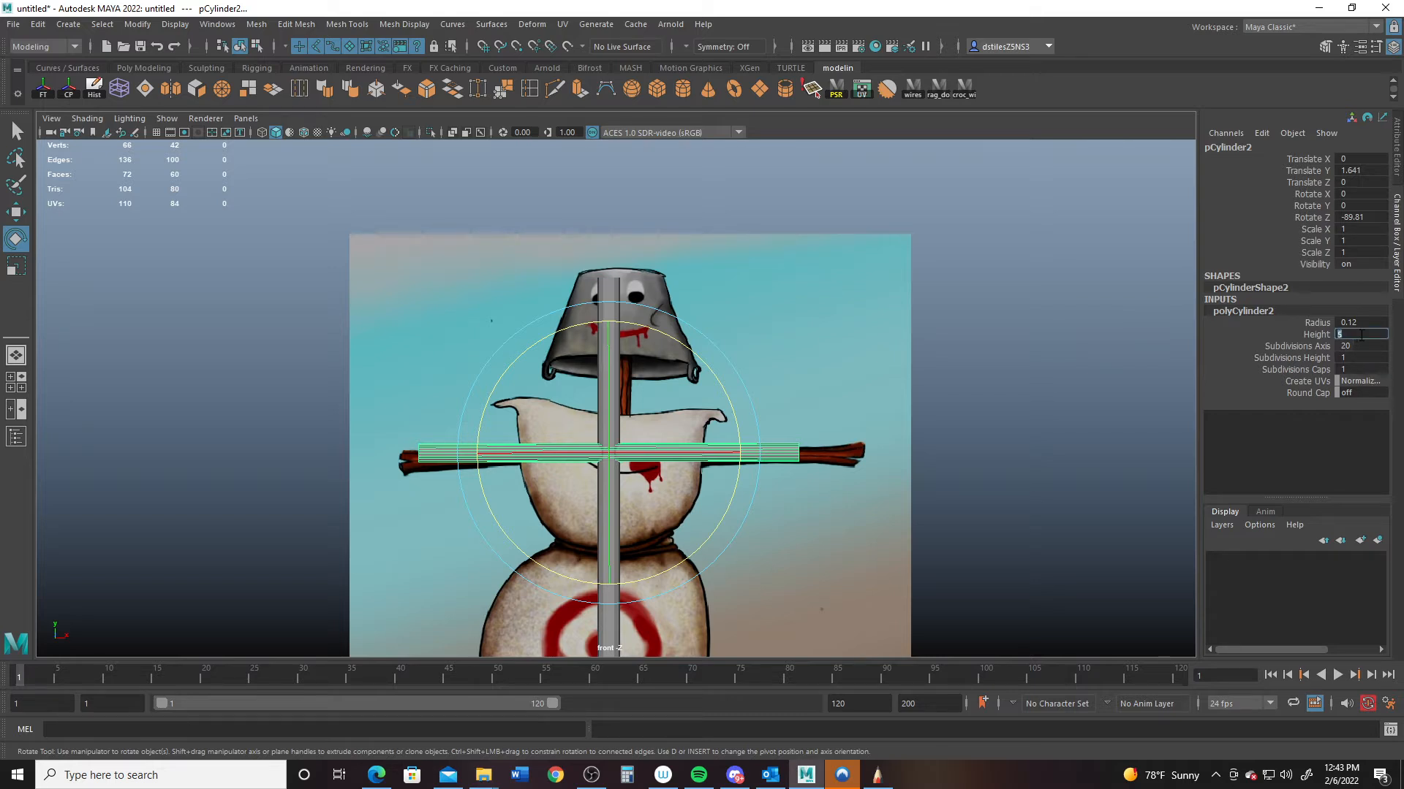
{"action": "type", "text": "6"}
{"action": "key", "text": "Return"}
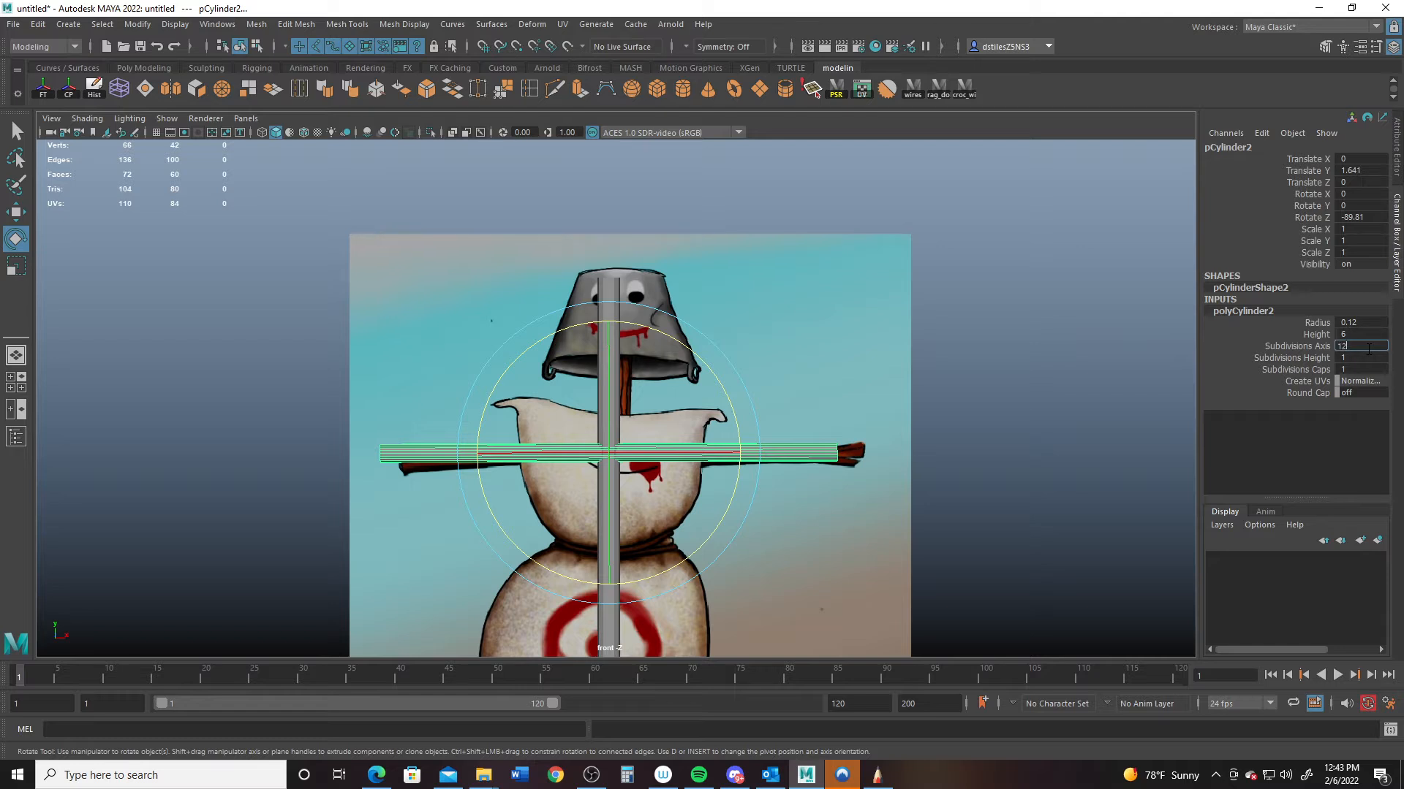
- Set the arm cylinder's subdivisions to 12 around the axis, 3 along the height and 2 on the caps
{"action": "key", "text": "Return"}
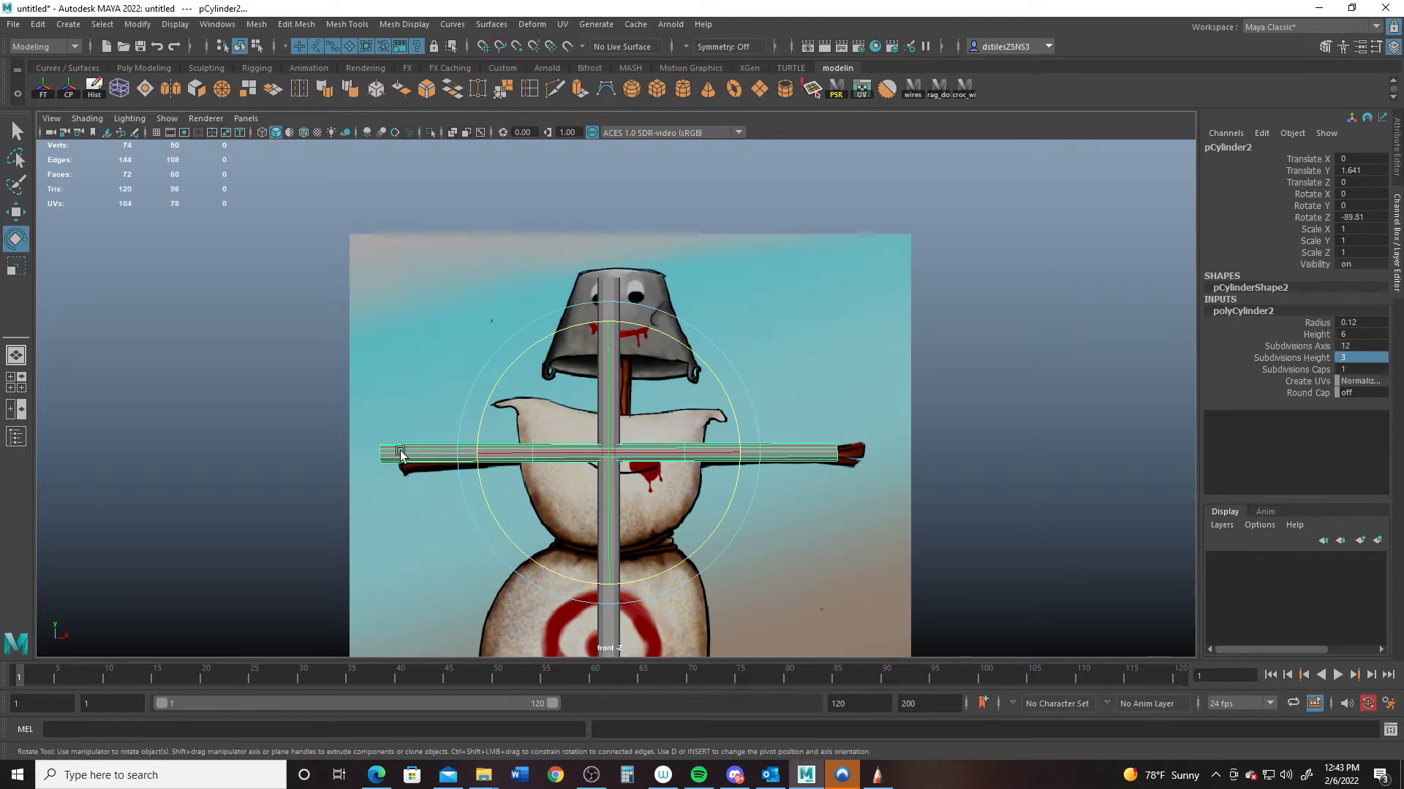
{"action": "key", "text": "space"}
{"action": "key", "text": "space"}
{"action": "right_click_drag", "start_coordinate": [889, 364], "coordinate": [862, 460], "text": "alt"}
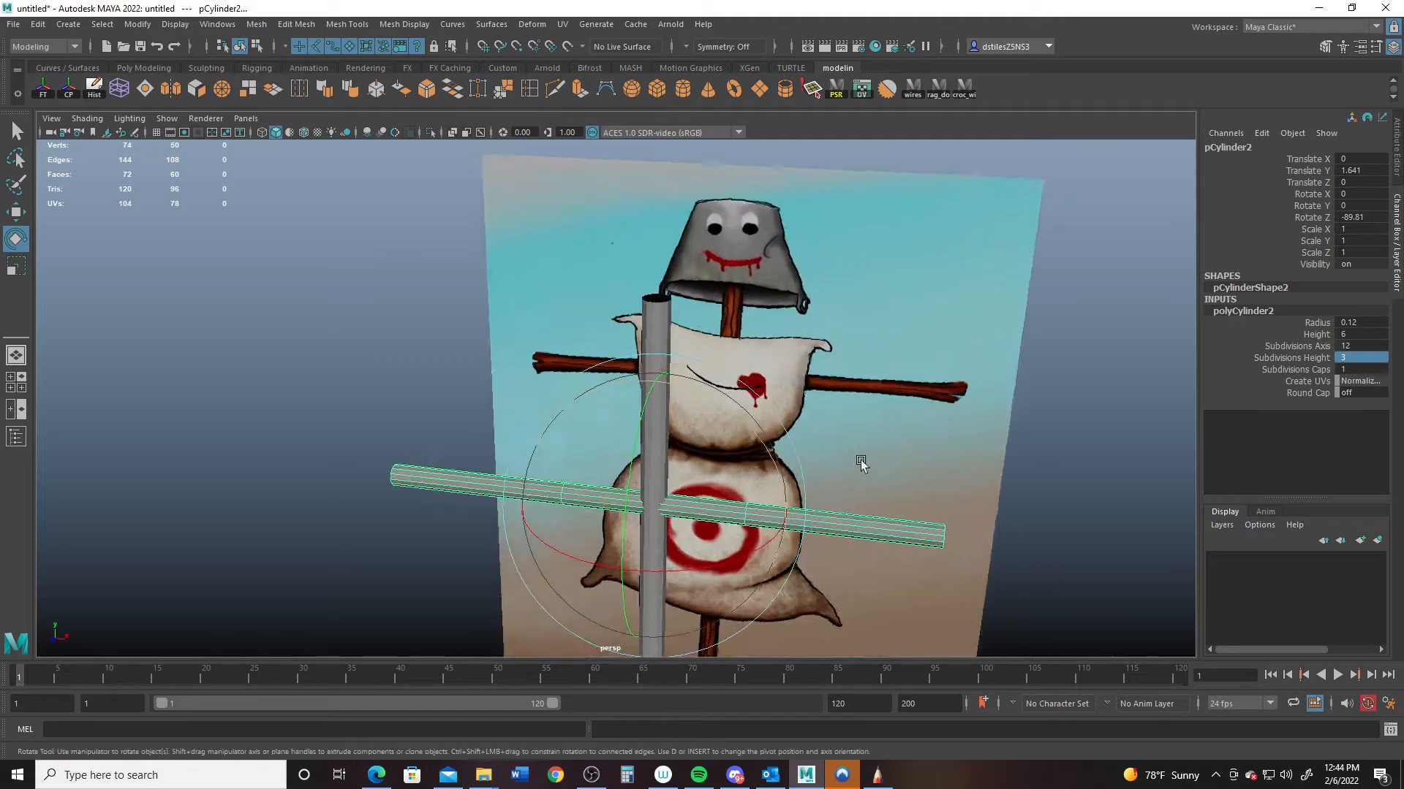
{"action": "left_click_drag", "start_coordinate": [862, 461], "coordinate": [727, 427], "text": "alt"}
{"action": "middle_click_drag", "start_coordinate": [727, 427], "coordinate": [739, 402], "text": "alt"}
{"action": "right_click_drag", "start_coordinate": [738, 402], "coordinate": [833, 470], "text": "alt"}
{"action": "left_click_drag", "start_coordinate": [779, 470], "coordinate": [845, 492], "text": "alt"}
{"action": "middle_click_drag", "start_coordinate": [901, 489], "coordinate": [695, 448], "text": "alt"}
{"action": "left_click_drag", "start_coordinate": [695, 447], "coordinate": [739, 449], "text": "alt"}
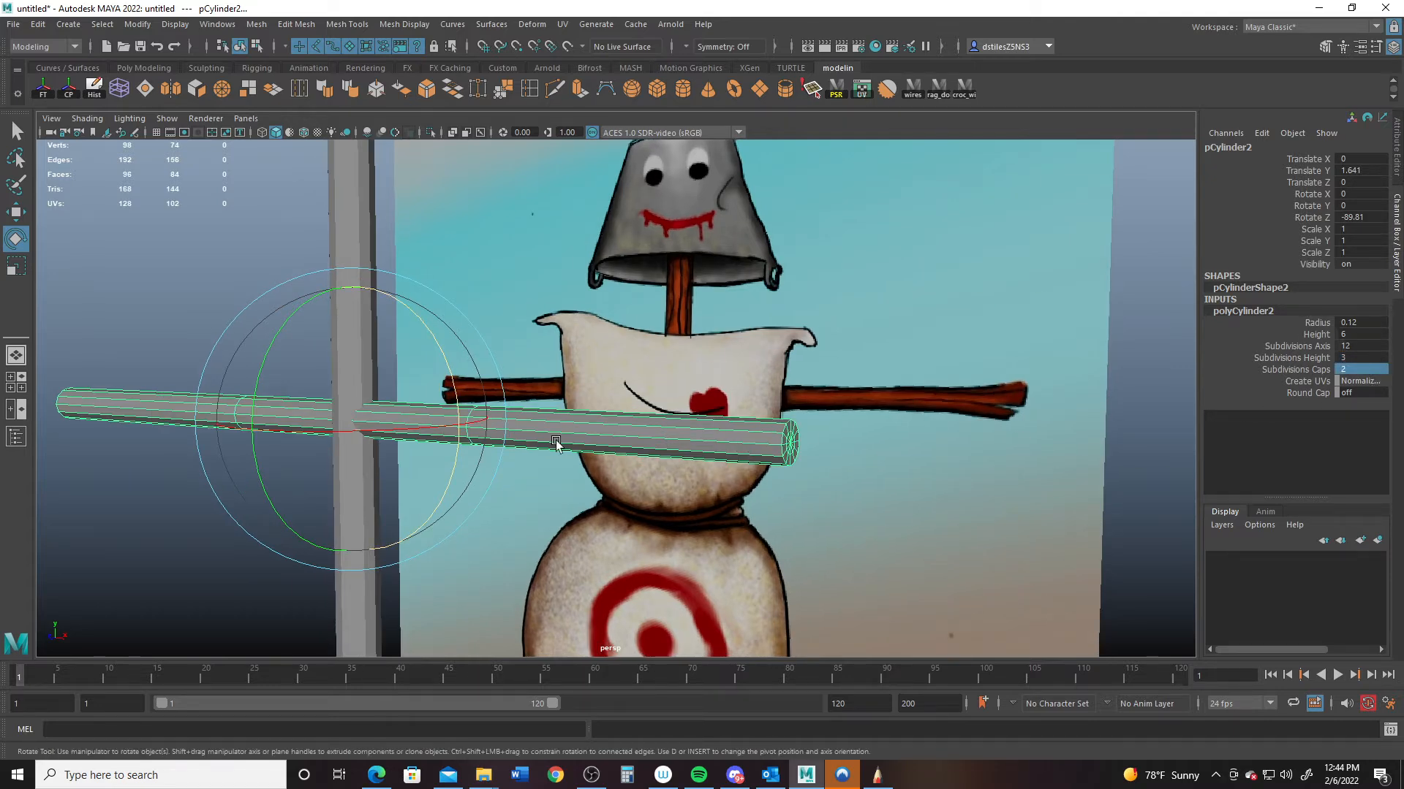
- Move the arm cylinder's two inner vertex rings outward along its length until they sit close to the two ends
{"action": "right_click_drag", "start_coordinate": [556, 441], "coordinate": [763, 474], "text": "alt"}
{"action": "left_click_drag", "start_coordinate": [763, 474], "coordinate": [787, 468], "text": "alt"}
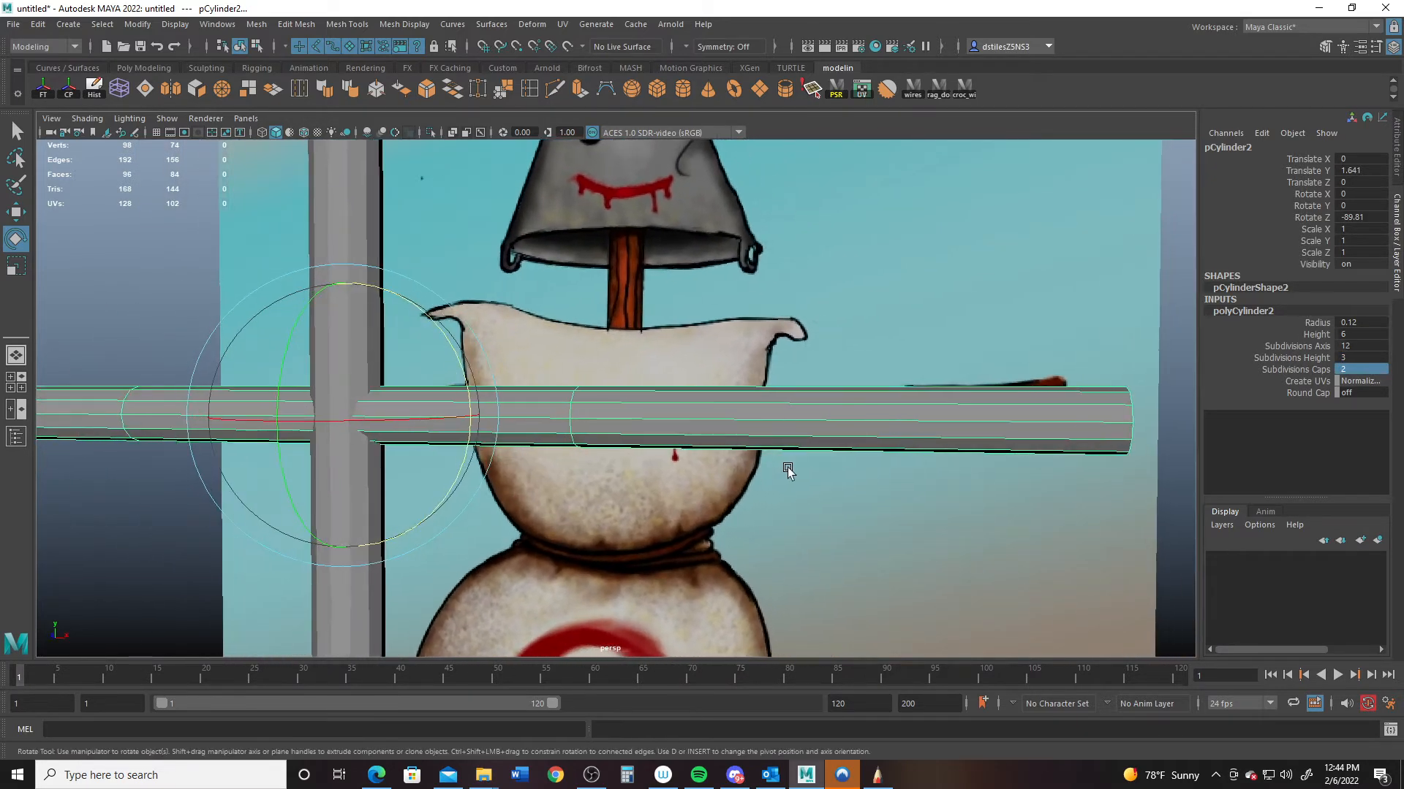
{"action": "right_click_drag", "start_coordinate": [787, 467], "coordinate": [657, 446], "text": "alt"}
{"action": "left_click_drag", "start_coordinate": [658, 446], "coordinate": [699, 460], "text": "alt"}
{"action": "key", "text": "q"}
{"action": "right_click_drag", "start_coordinate": [737, 498], "coordinate": [743, 442]}
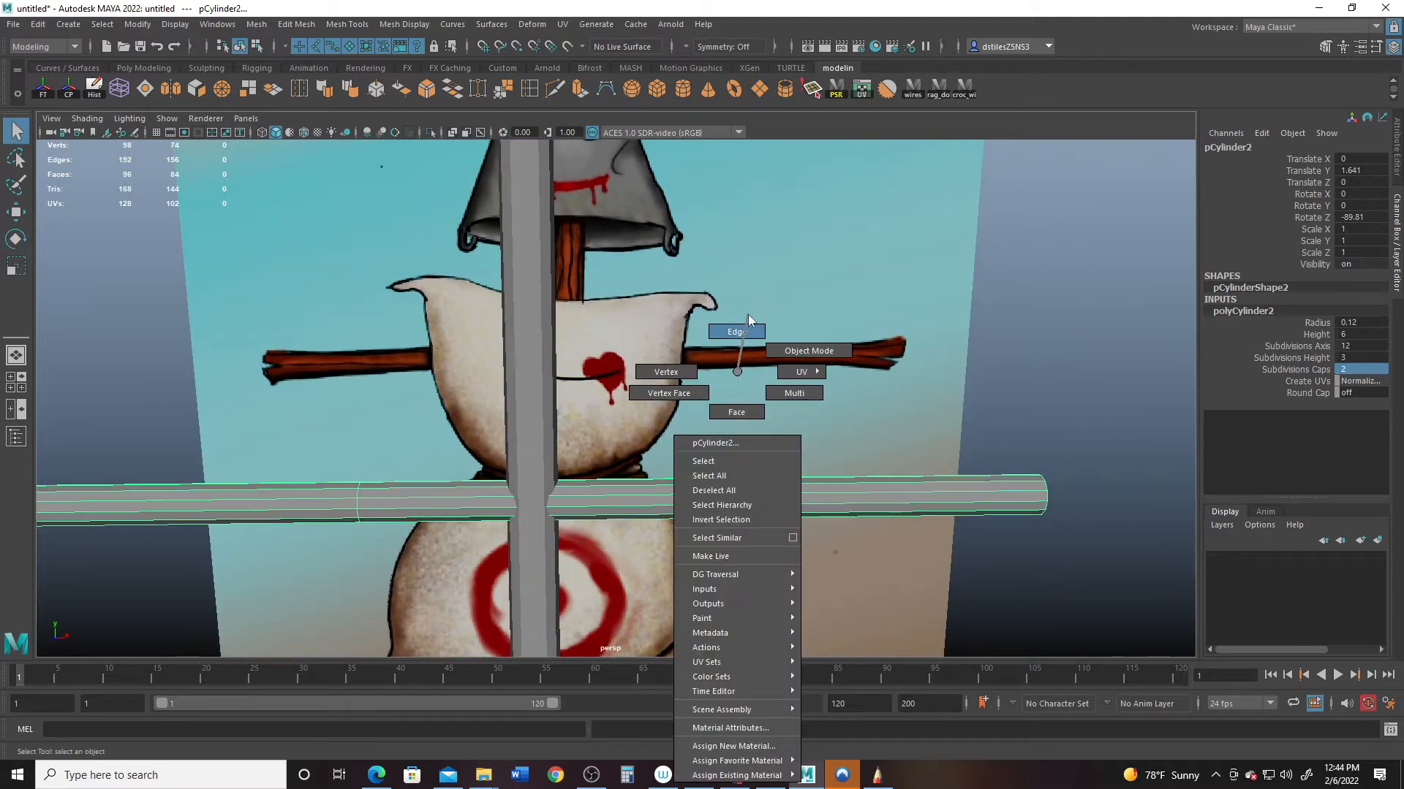
{"action": "right_click_drag", "start_coordinate": [748, 315], "coordinate": [666, 372]}
{"action": "left_click_drag", "start_coordinate": [676, 415], "coordinate": [747, 566]}
{"action": "key", "text": "w"}
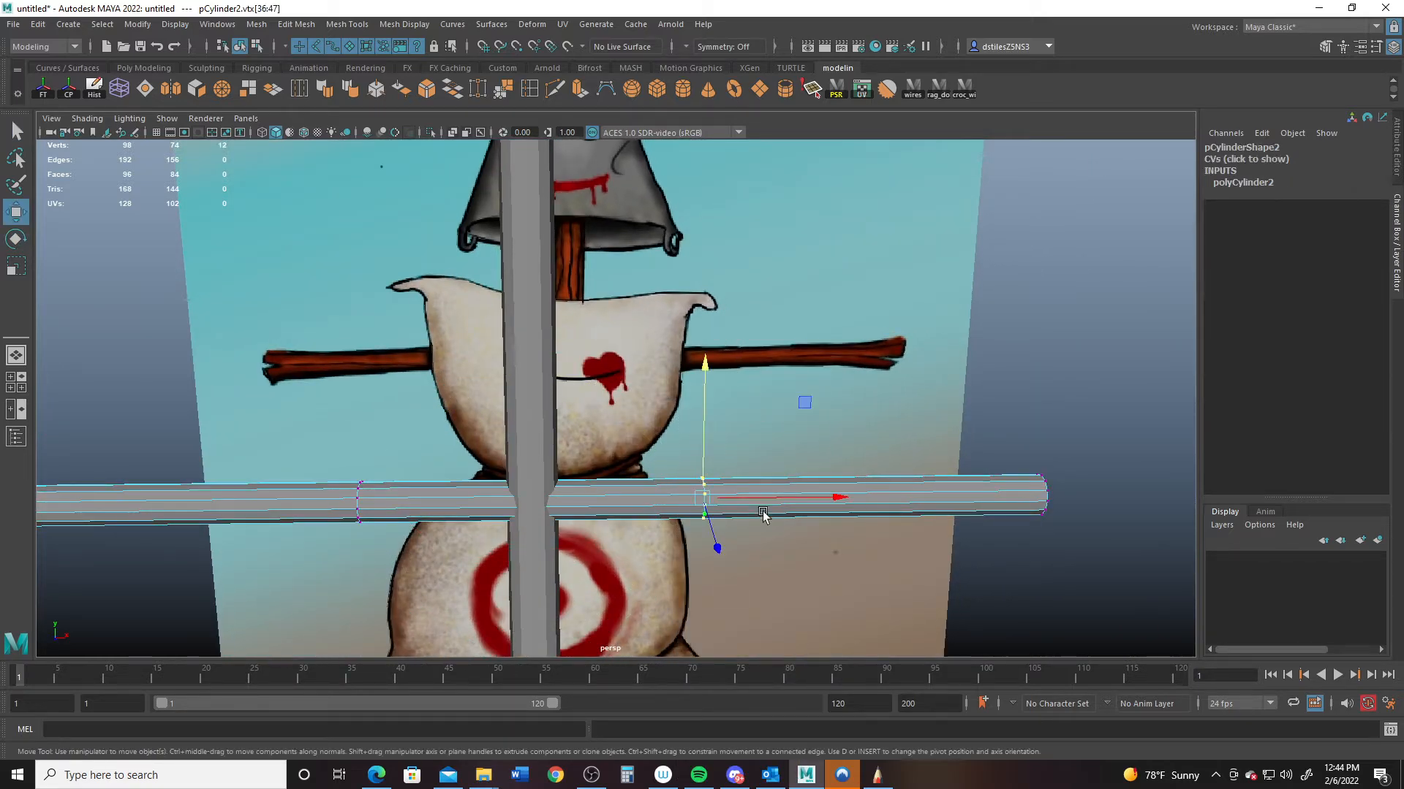
{"action": "left_click_drag", "start_coordinate": [769, 499], "coordinate": [380, 523]}
{"action": "left_click_drag", "start_coordinate": [479, 472], "coordinate": [559, 510]}
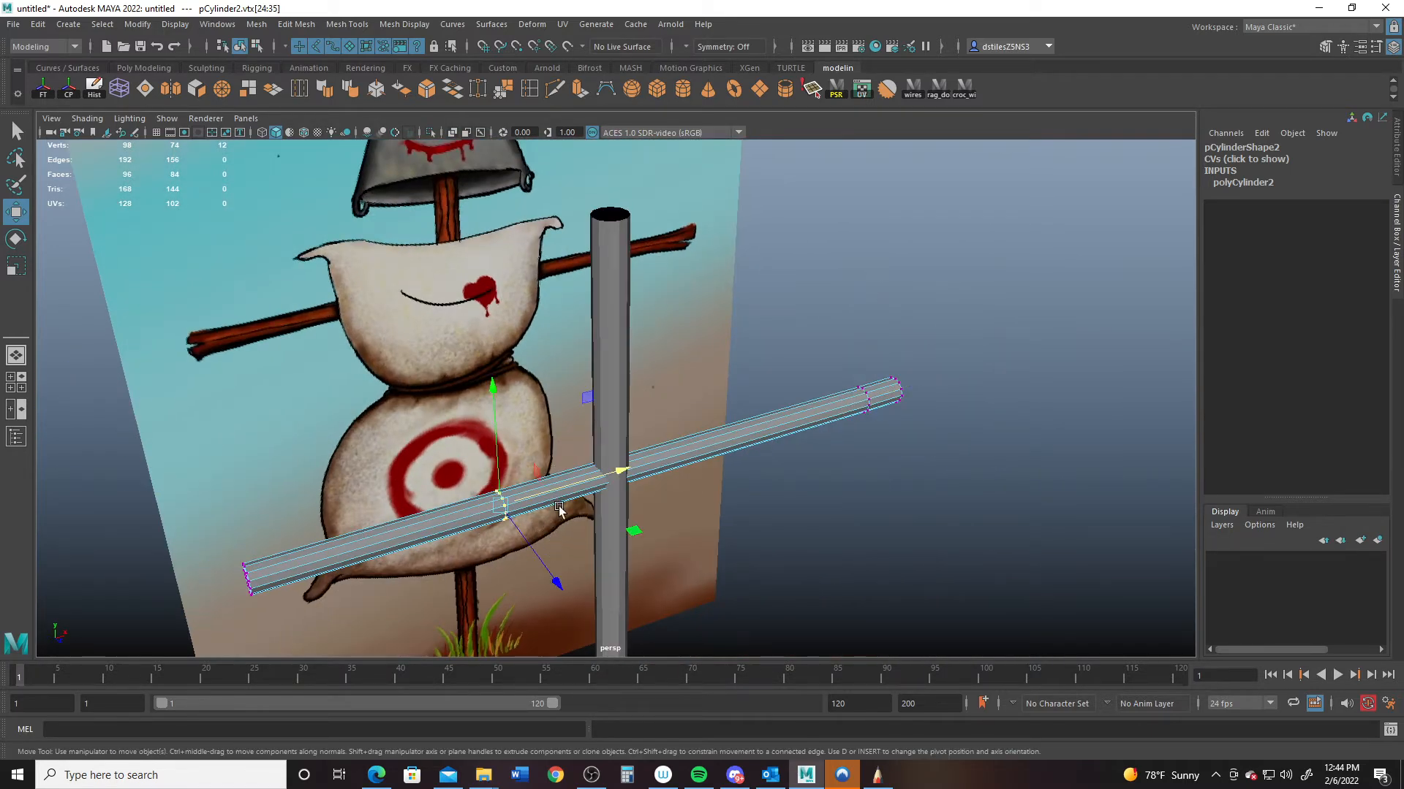
{"action": "left_click_drag", "start_coordinate": [623, 475], "coordinate": [662, 500]}
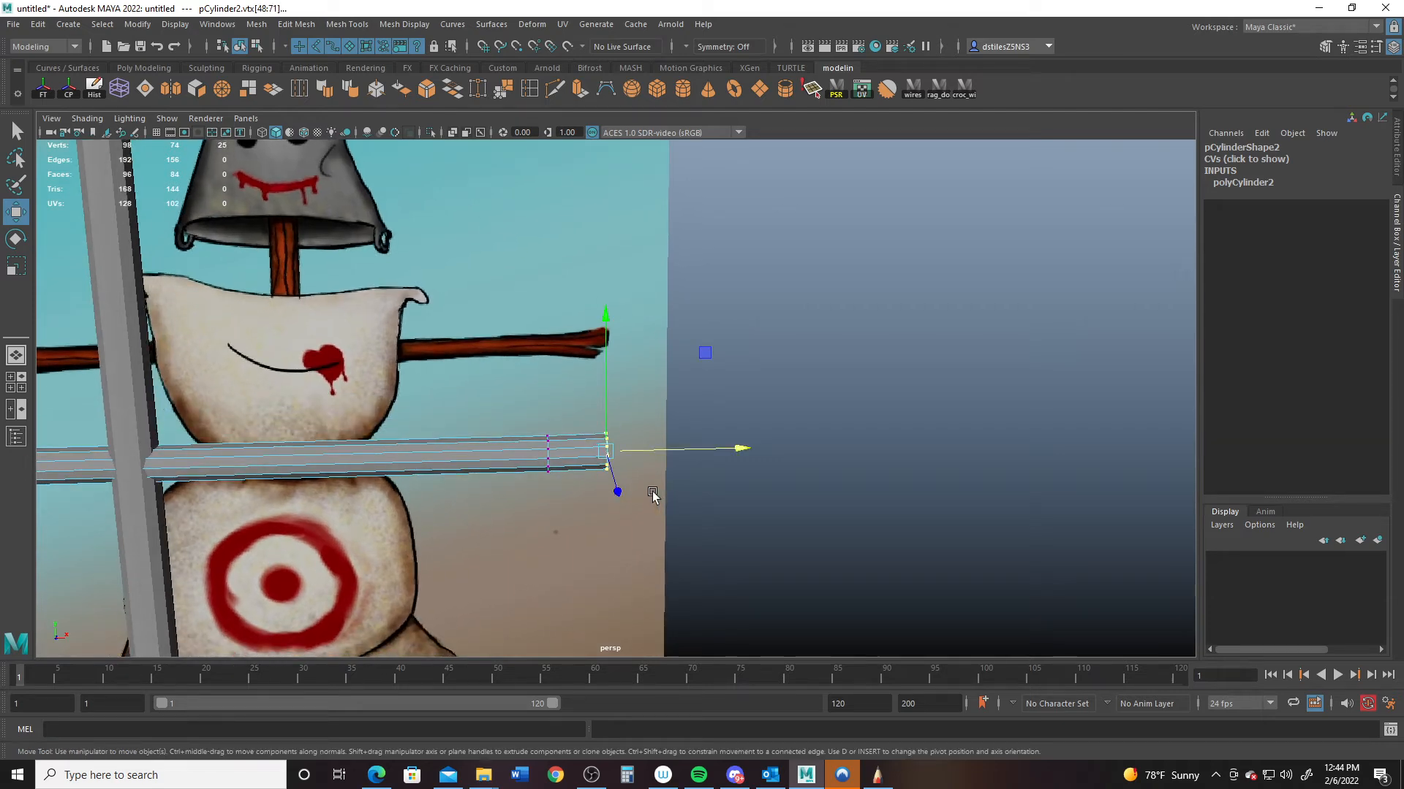
- Flare both ends of the arm cylinder by scaling up their end vertices across the thickness, by about 1.24 without changing the length
{"action": "key", "text": "r"}
{"action": "left_click_drag", "start_coordinate": [606, 447], "coordinate": [614, 454], "text": "ctrl"}
{"action": "middle_click_drag", "start_coordinate": [512, 471], "coordinate": [1012, 432], "text": "alt"}
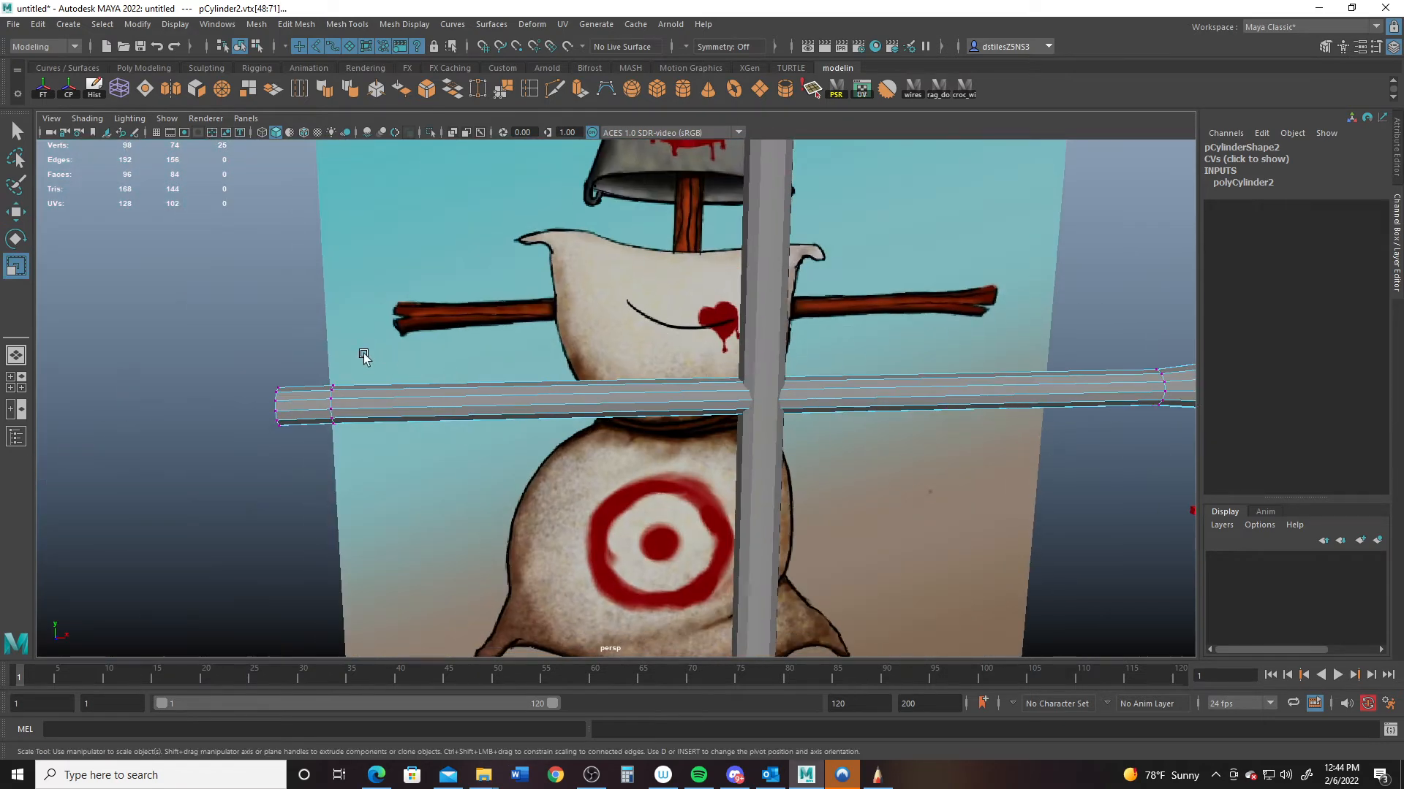
{"action": "left_click_drag", "start_coordinate": [252, 377], "coordinate": [291, 469]}
{"action": "left_click_drag", "start_coordinate": [283, 407], "coordinate": [290, 411]}
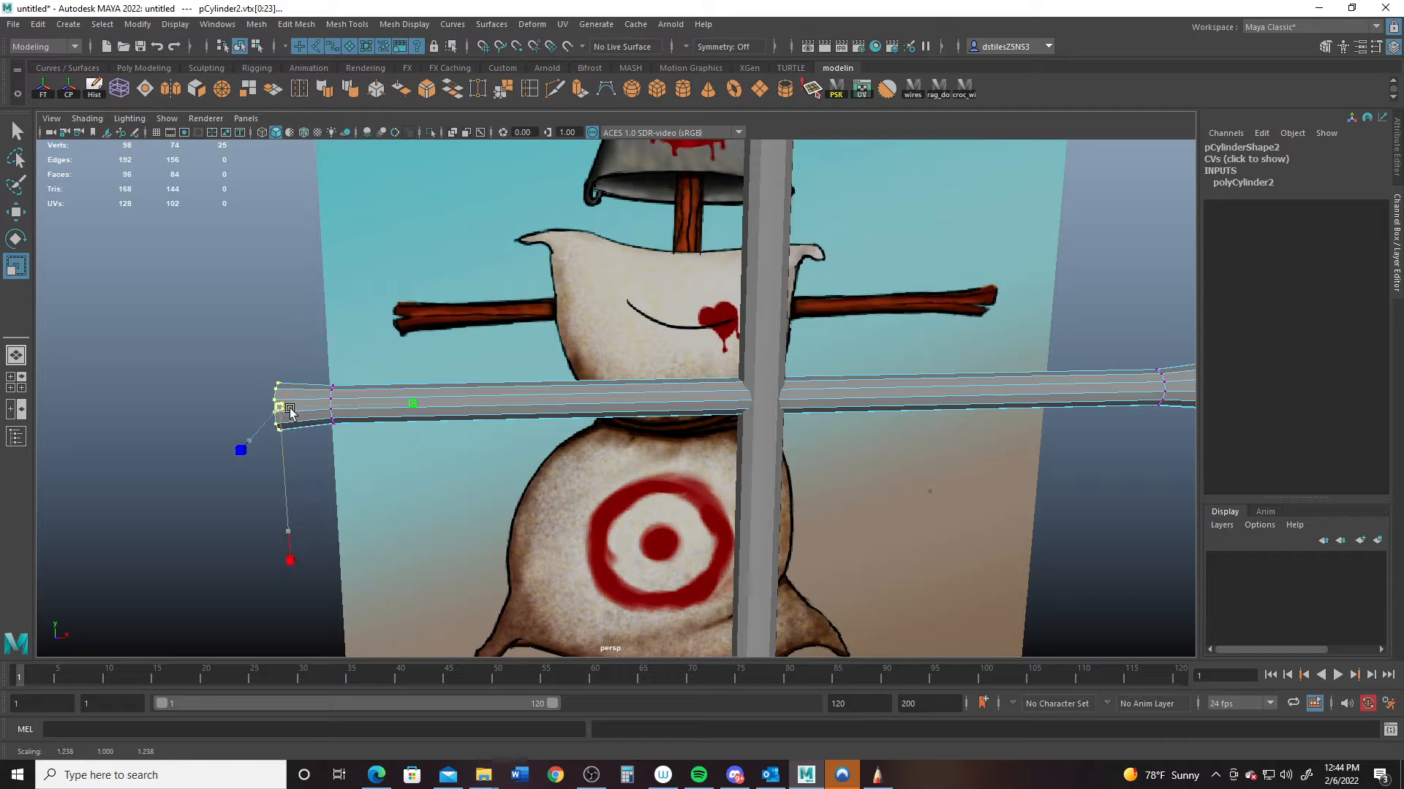
- Insert an edge loop around the arm cylinder just left of the post and scale it down to about 0.88 across the thickness
{"action": "middle_click_drag", "start_coordinate": [692, 387], "coordinate": [481, 450], "text": "alt"}
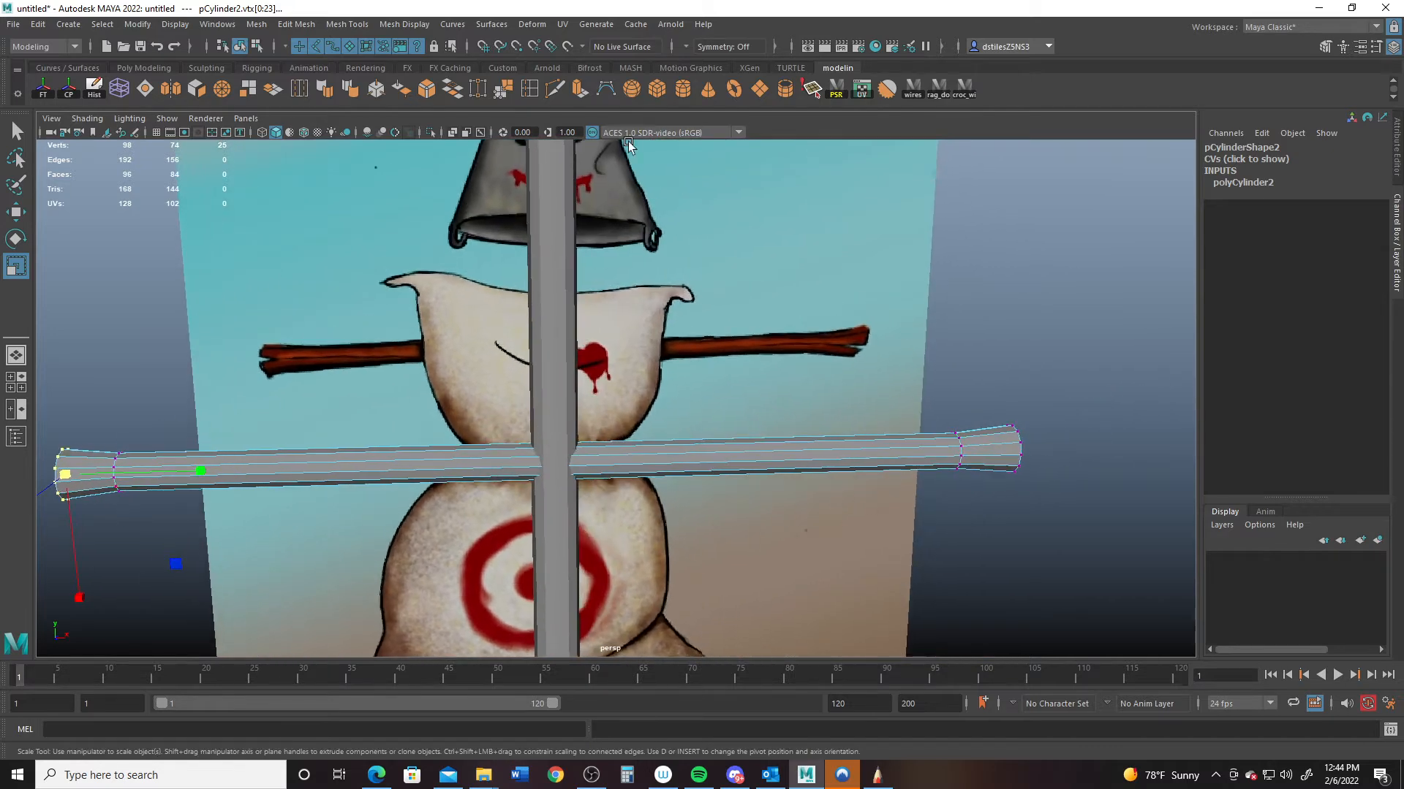
{"action": "left_click", "coordinate": [530, 89]}
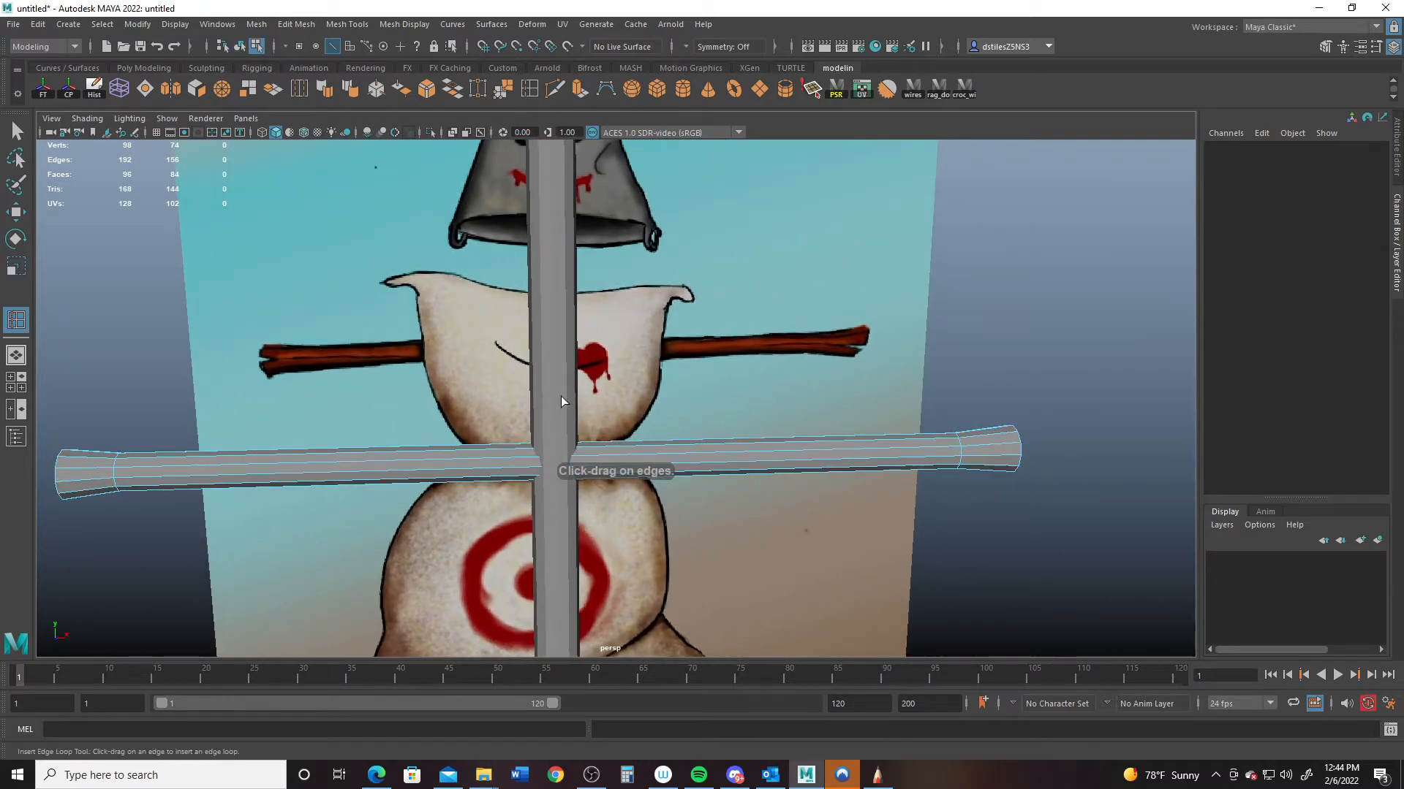
{"action": "left_click", "coordinate": [479, 459]}
{"action": "key", "text": "r"}
{"action": "left_click_drag", "start_coordinate": [487, 464], "coordinate": [486, 470]}
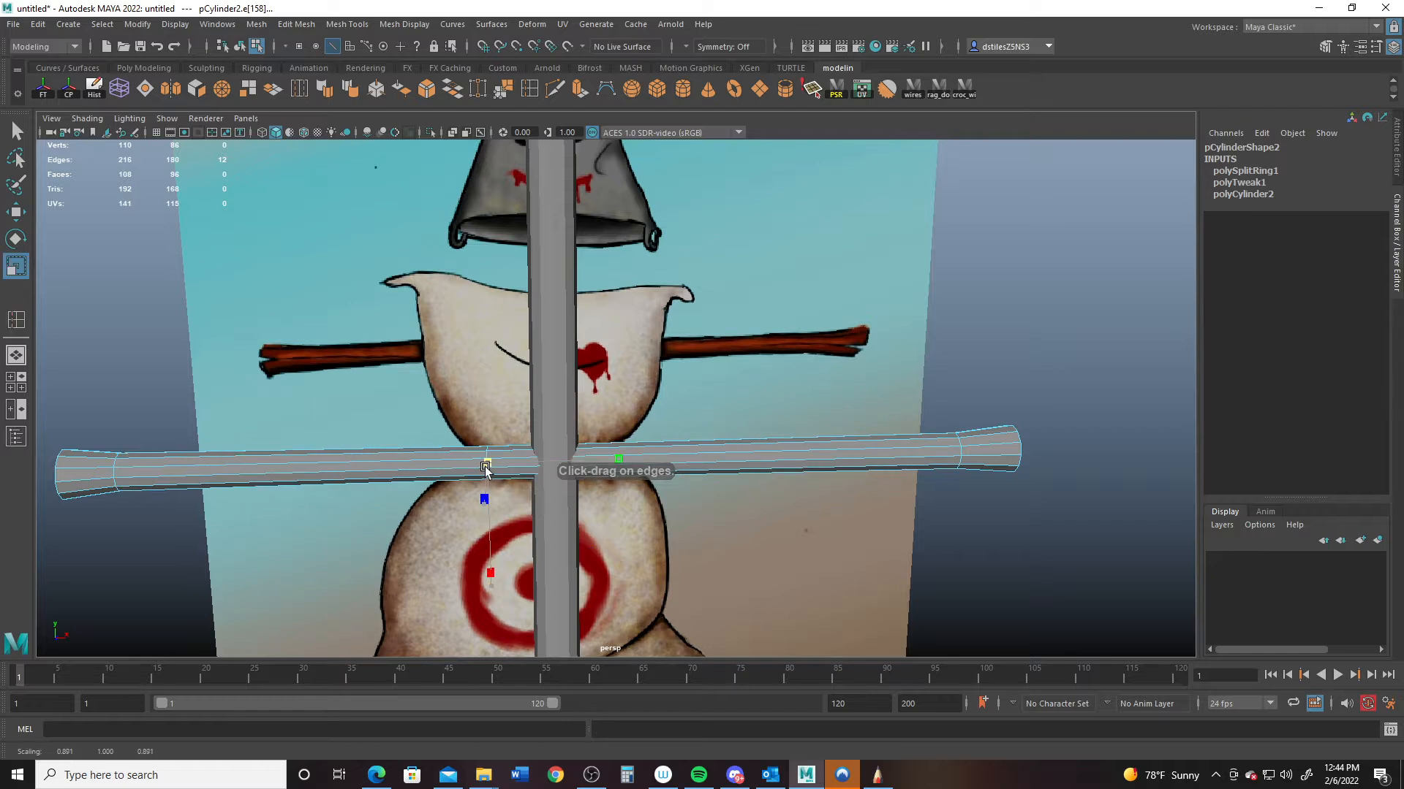
- Insert an edge loop around the arm cylinder to the right of the post and scale it down slightly
{"action": "left_click", "coordinate": [530, 90]}
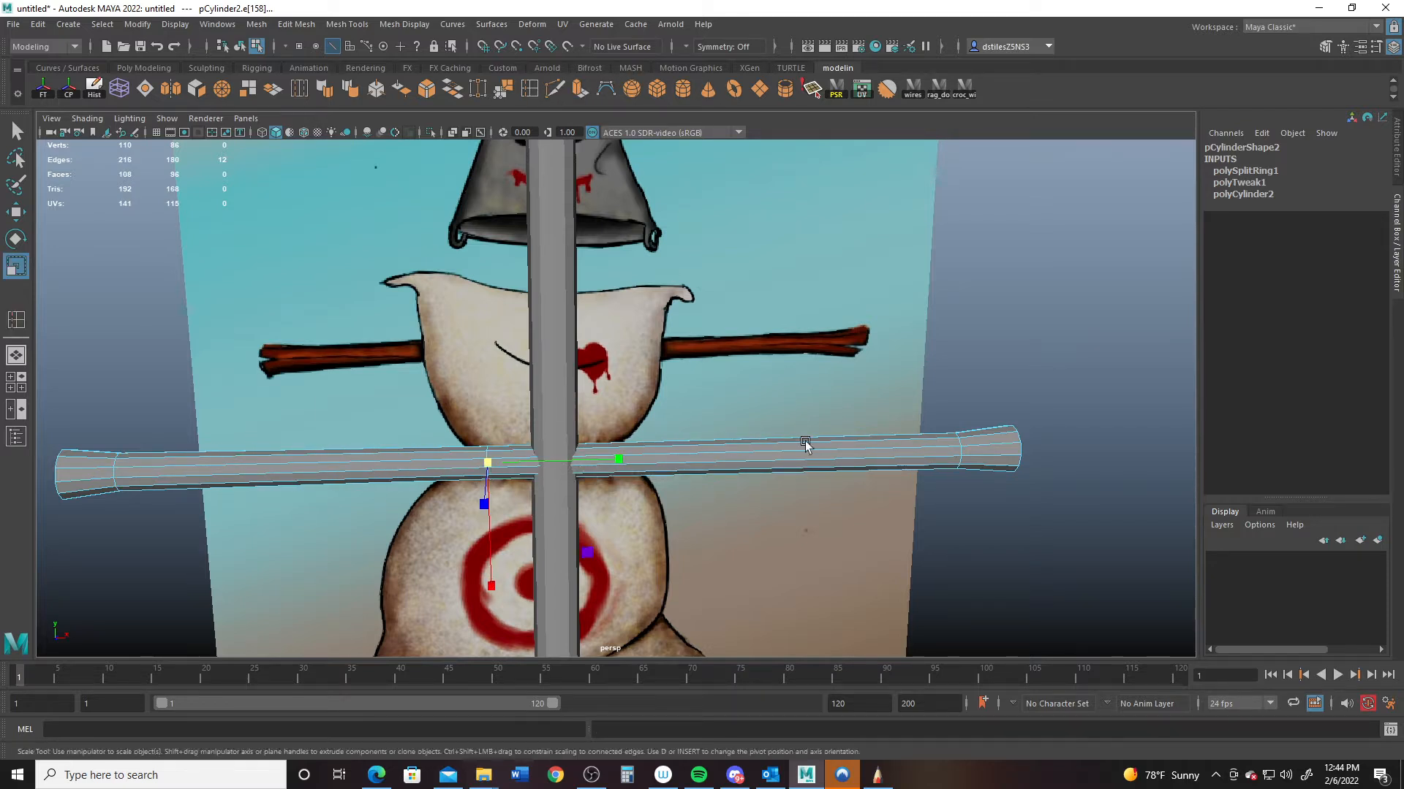
{"action": "left_click", "coordinate": [724, 452]}
{"action": "key", "text": "r"}
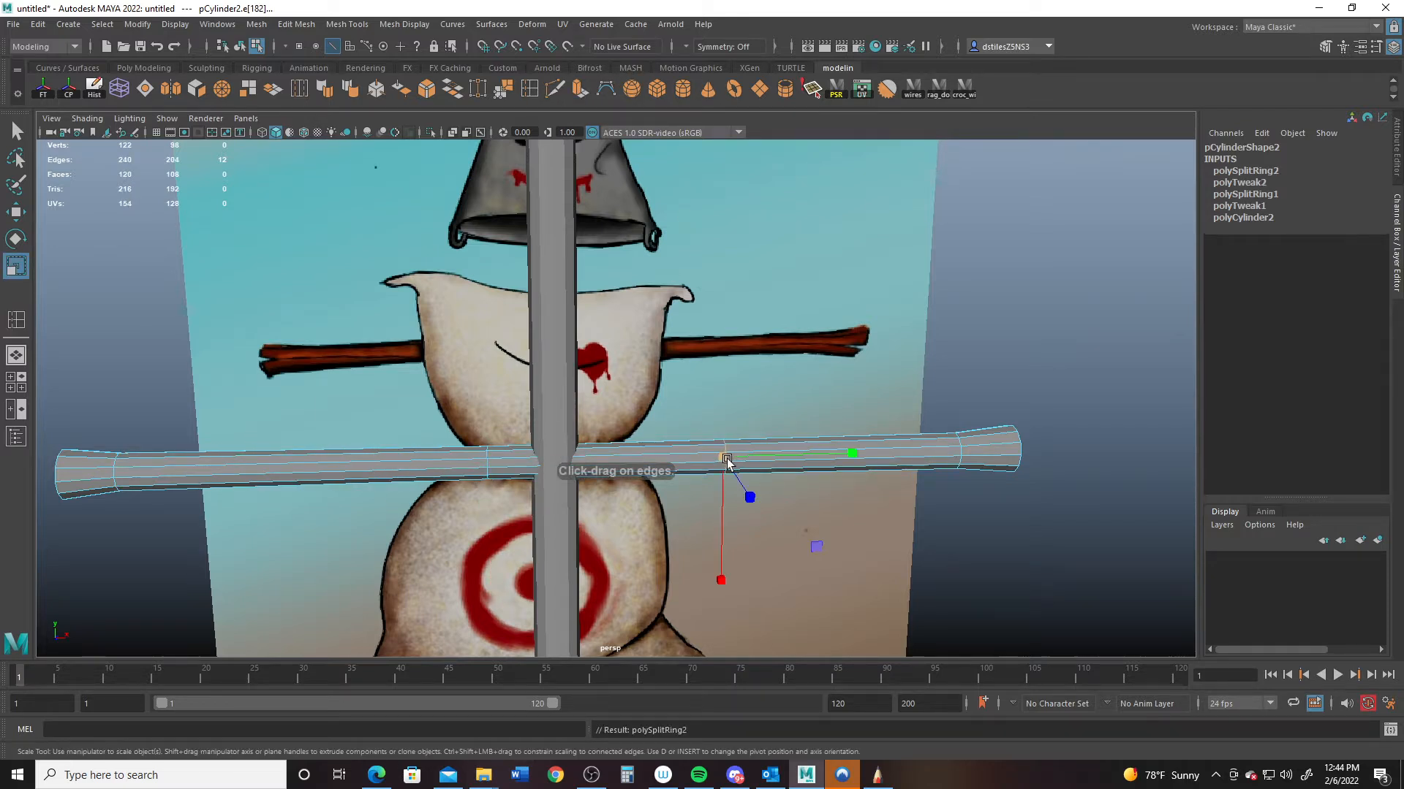
{"action": "left_click_drag", "start_coordinate": [724, 459], "coordinate": [722, 459]}
- Select the vertices of the arm's edge loop left of the post and scale them down a little
{"action": "middle_click_drag", "start_coordinate": [705, 432], "coordinate": [611, 352], "text": "alt"}
{"action": "left_click_drag", "start_coordinate": [611, 353], "coordinate": [574, 307], "text": "alt"}
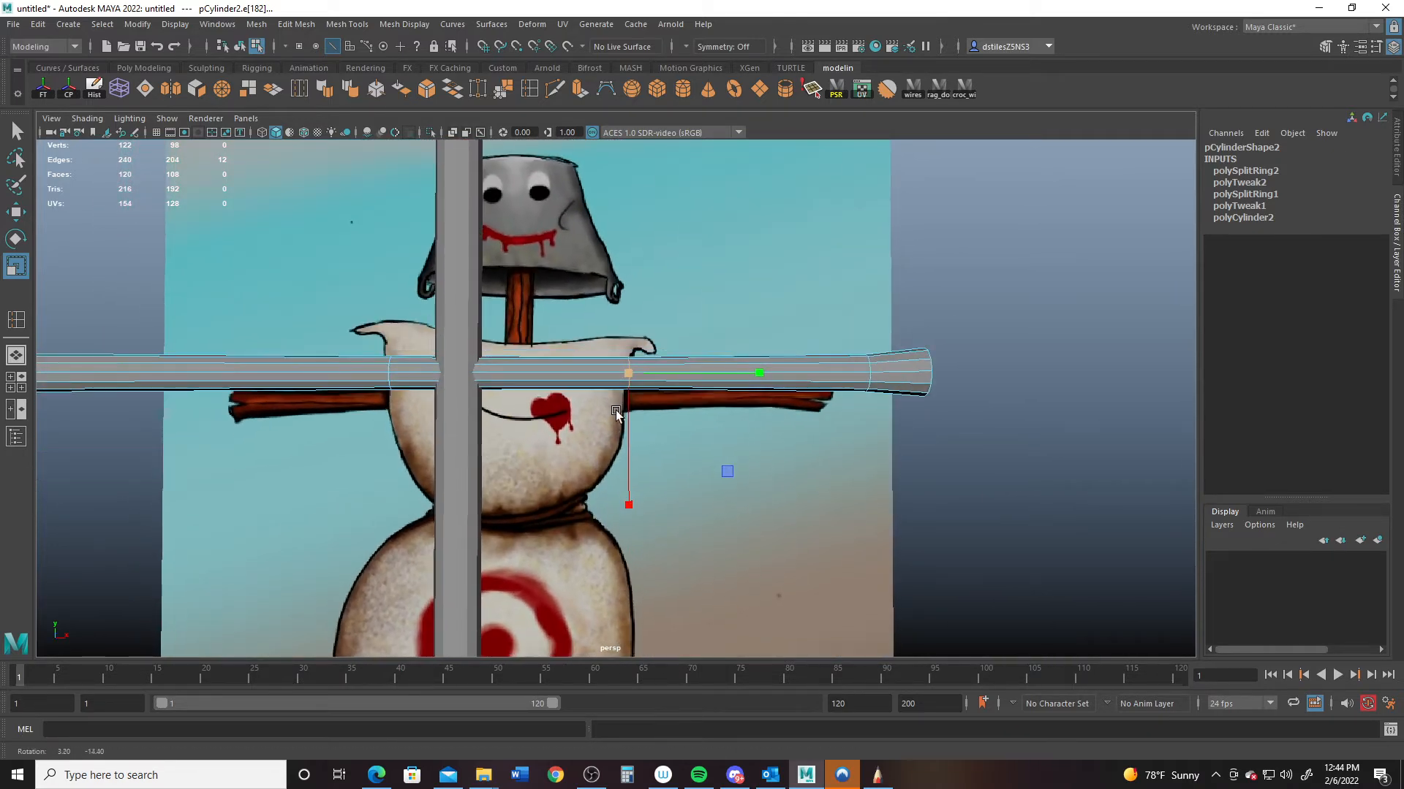
{"action": "middle_click_drag", "start_coordinate": [416, 409], "coordinate": [618, 393], "text": "alt"}
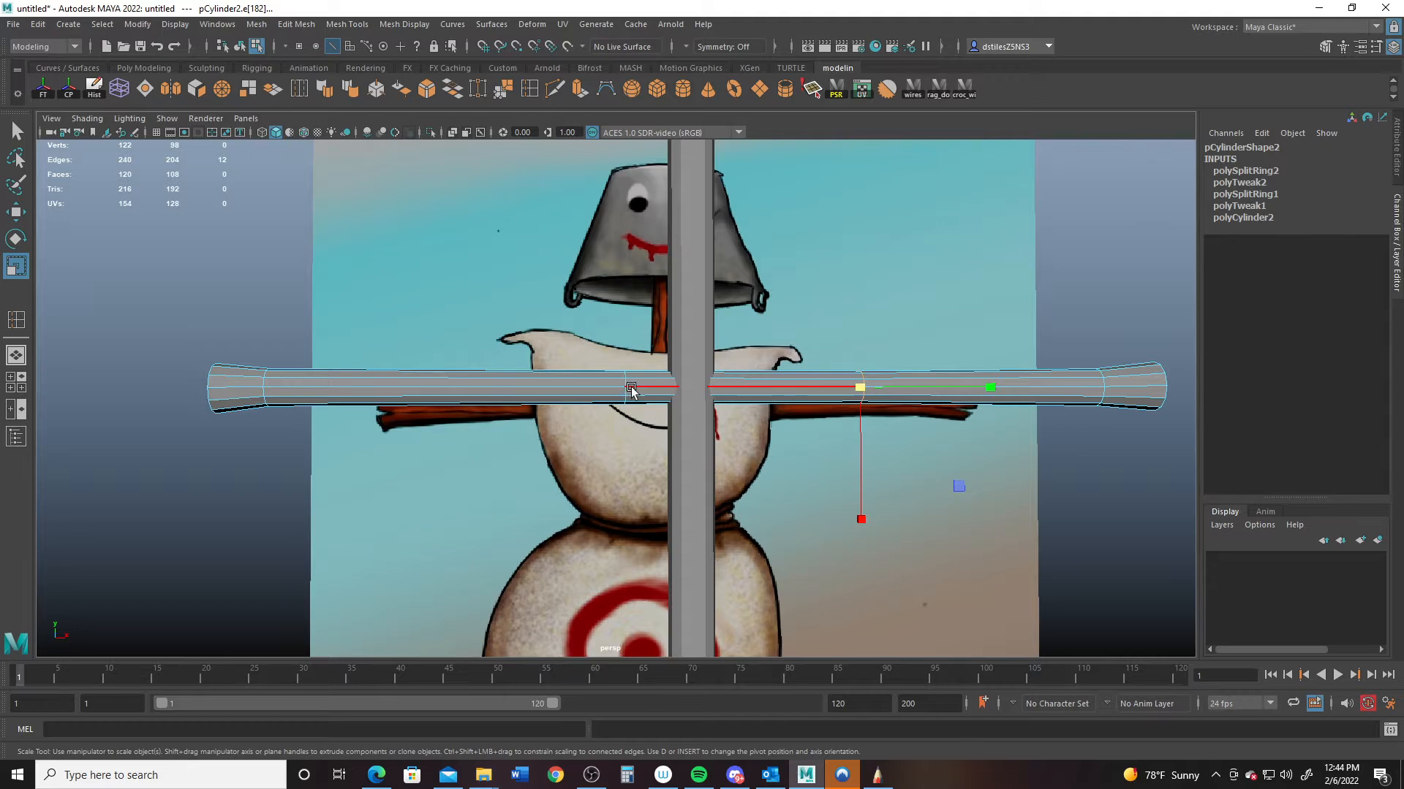
{"action": "right_click_drag", "start_coordinate": [629, 372], "coordinate": [547, 340]}
{"action": "left_click_drag", "start_coordinate": [580, 314], "coordinate": [649, 453]}
{"action": "left_click_drag", "start_coordinate": [625, 387], "coordinate": [627, 388]}
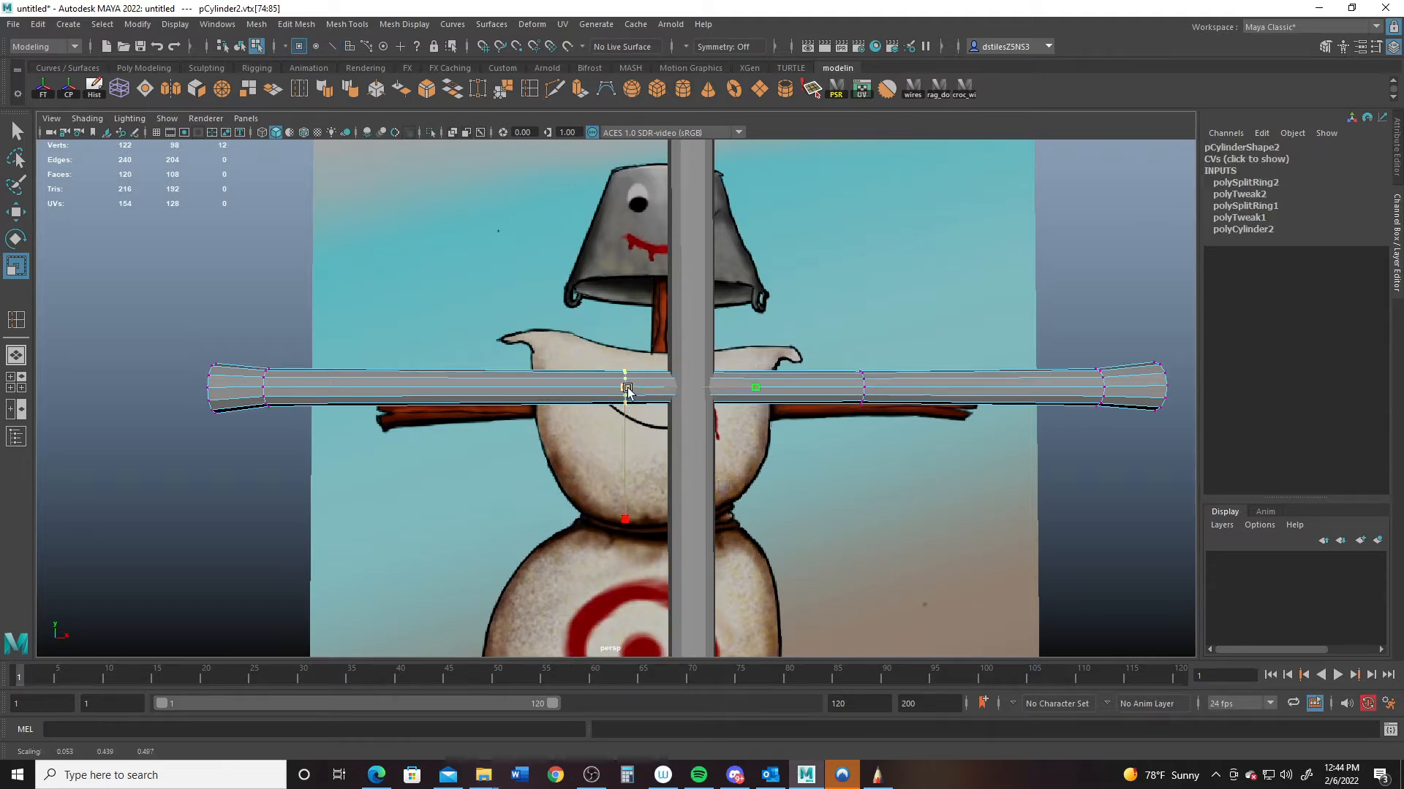
{"action": "key", "text": "q"}
- Move the whole arm cylinder along Z to 0.222 so that it sits in front of the upright post
{"action": "left_click_drag", "start_coordinate": [841, 389], "coordinate": [429, 484], "text": "alt"}
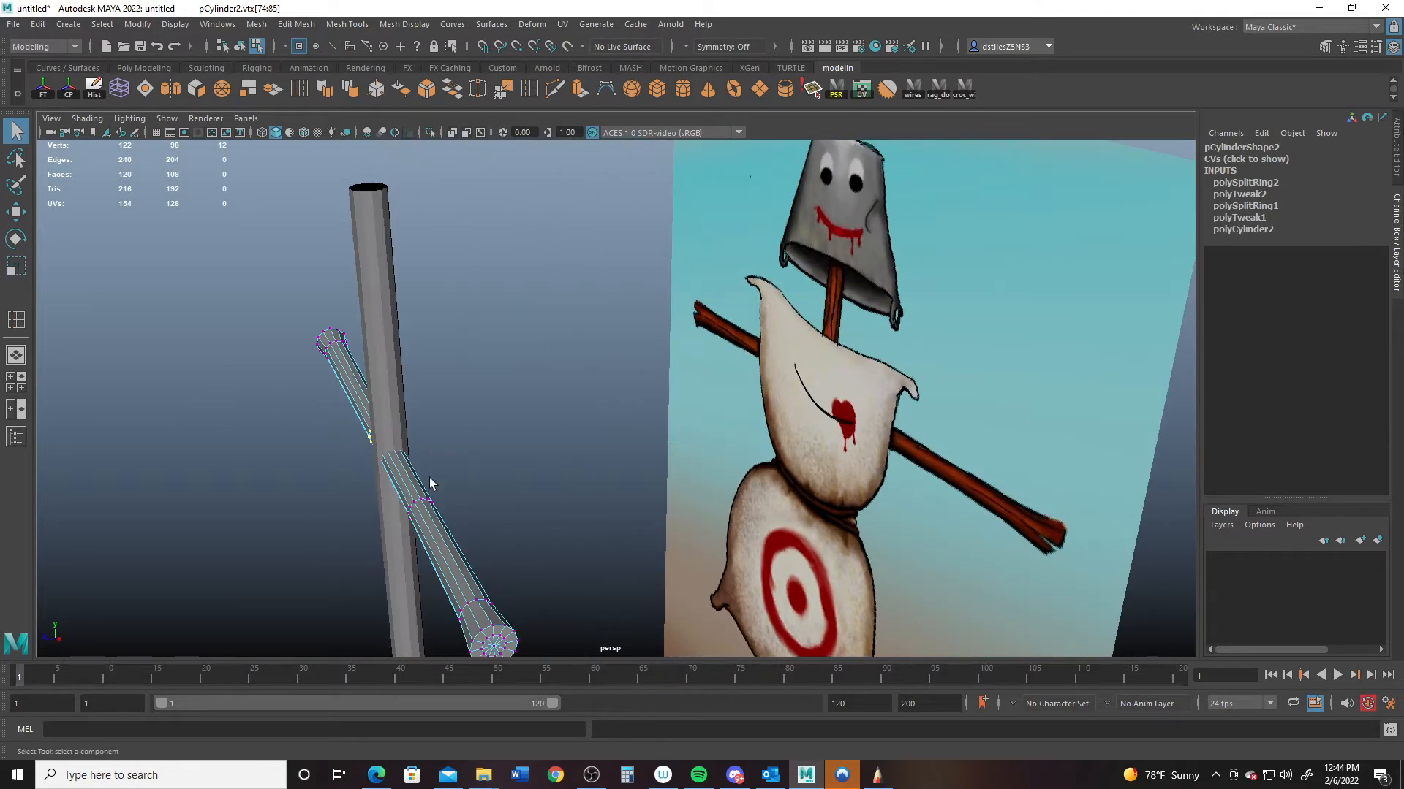
{"action": "right_click_drag", "start_coordinate": [414, 398], "coordinate": [476, 355]}
{"action": "key", "text": "w"}
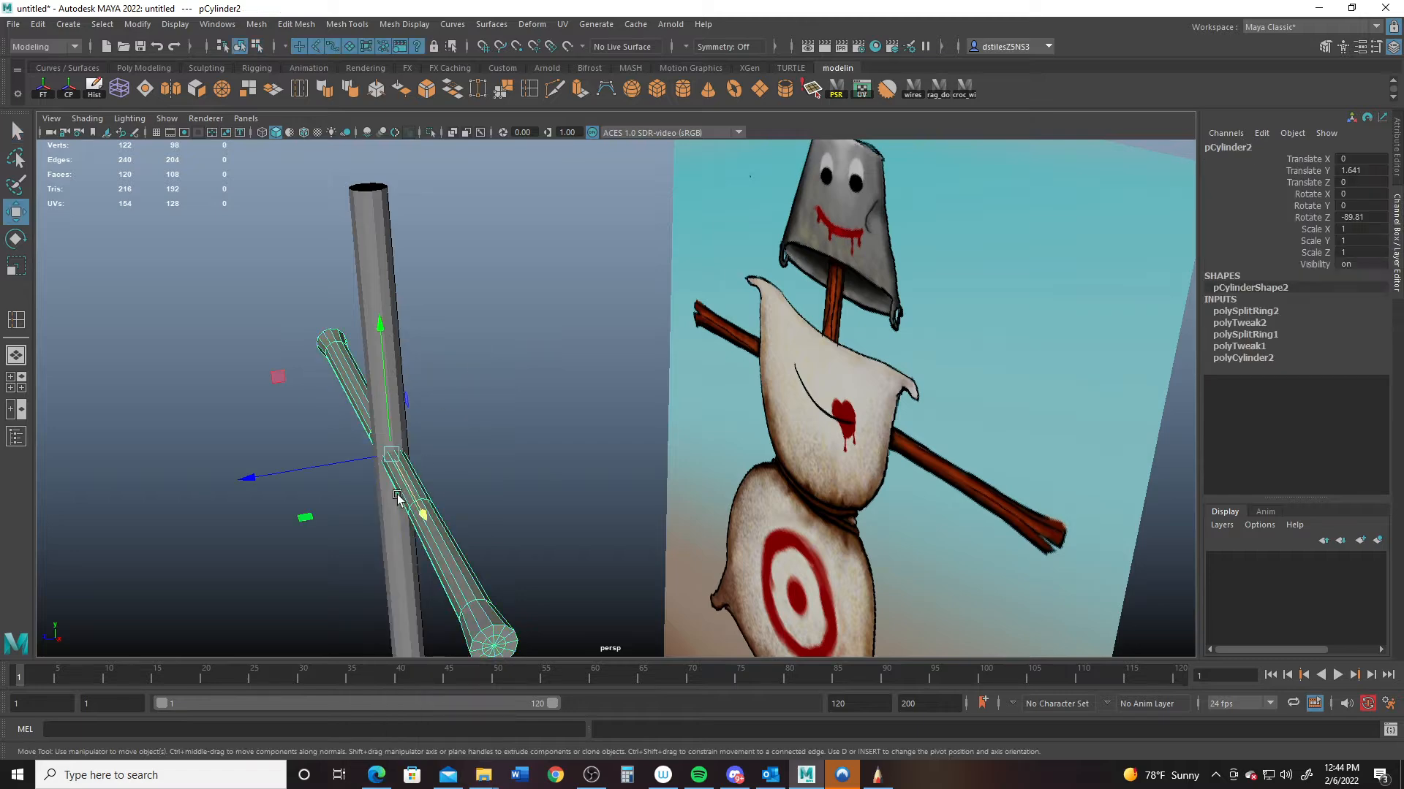
{"action": "left_click_drag", "start_coordinate": [268, 478], "coordinate": [288, 484]}
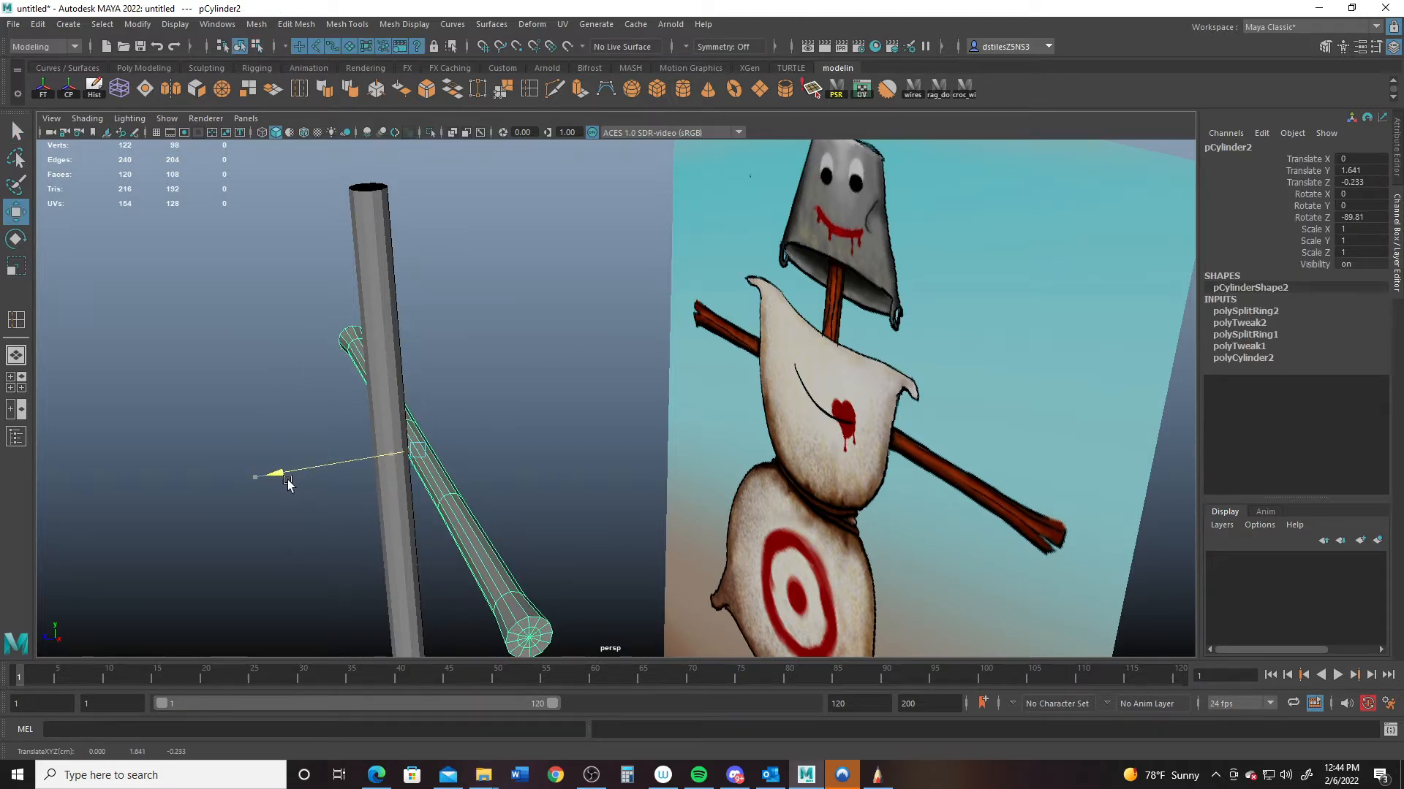
{"action": "left_click_drag", "start_coordinate": [402, 484], "coordinate": [614, 479], "text": "alt"}
{"action": "left_click_drag", "start_coordinate": [909, 472], "coordinate": [632, 418]}
{"action": "right_click_drag", "start_coordinate": [632, 418], "coordinate": [647, 427], "text": "alt"}
{"action": "left_click_drag", "start_coordinate": [647, 427], "coordinate": [711, 428], "text": "alt"}
{"action": "right_click_drag", "start_coordinate": [680, 395], "coordinate": [695, 401], "text": "alt"}
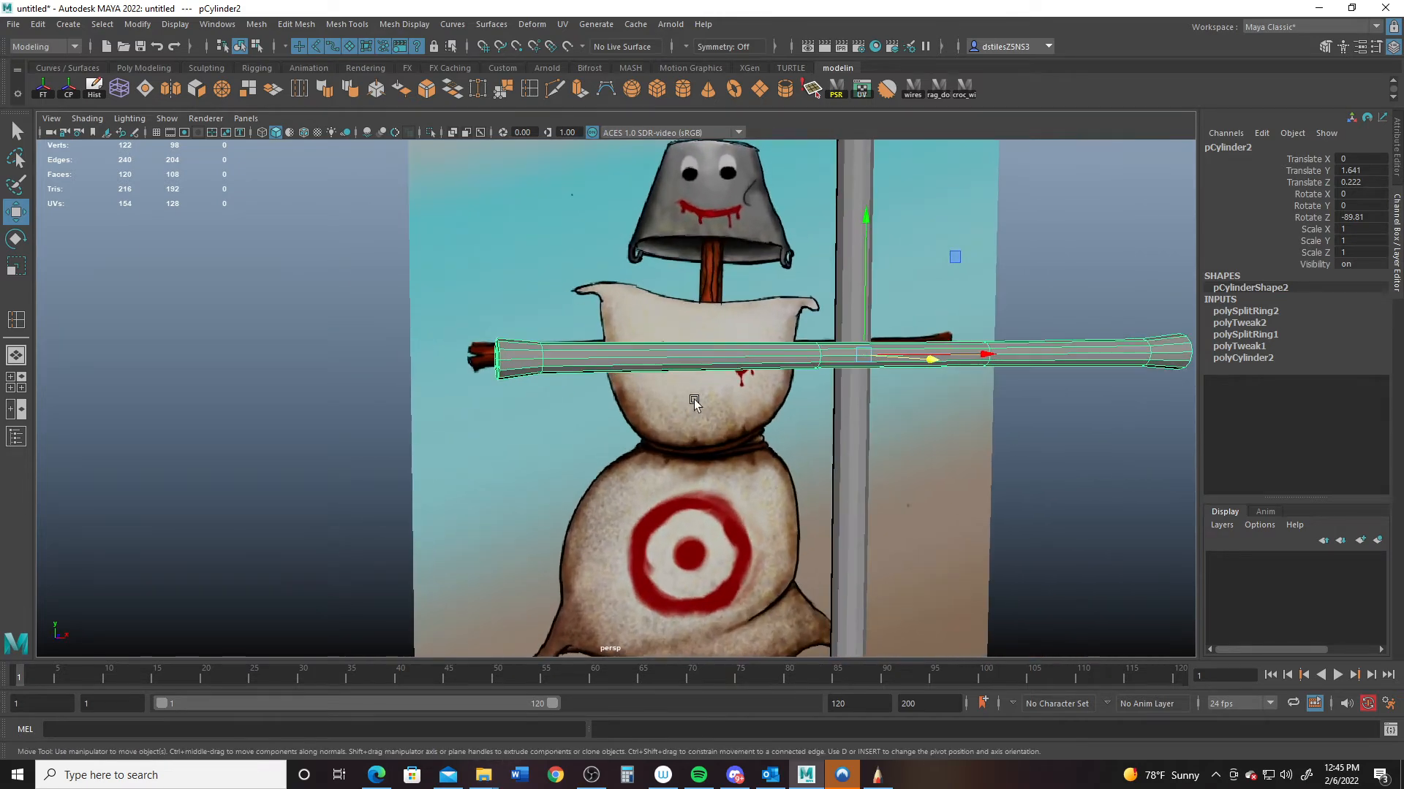
- Pull one front rim vertex at the arm's left end inward along its length to form a V-shaped notch
{"action": "middle_click_drag", "start_coordinate": [695, 401], "coordinate": [842, 433], "text": "alt"}
{"action": "right_click_drag", "start_coordinate": [841, 433], "coordinate": [907, 387], "text": "alt"}
{"action": "middle_click_drag", "start_coordinate": [906, 386], "coordinate": [851, 410], "text": "alt"}
{"action": "right_click_drag", "start_coordinate": [873, 426], "coordinate": [841, 425]}
{"action": "left_click_drag", "start_coordinate": [941, 431], "coordinate": [1006, 427]}
{"action": "left_click_drag", "start_coordinate": [751, 486], "coordinate": [872, 507], "text": "alt"}
{"action": "middle_click_drag", "start_coordinate": [871, 507], "coordinate": [537, 482], "text": "alt"}
{"action": "left_click_drag", "start_coordinate": [917, 533], "coordinate": [782, 475]}
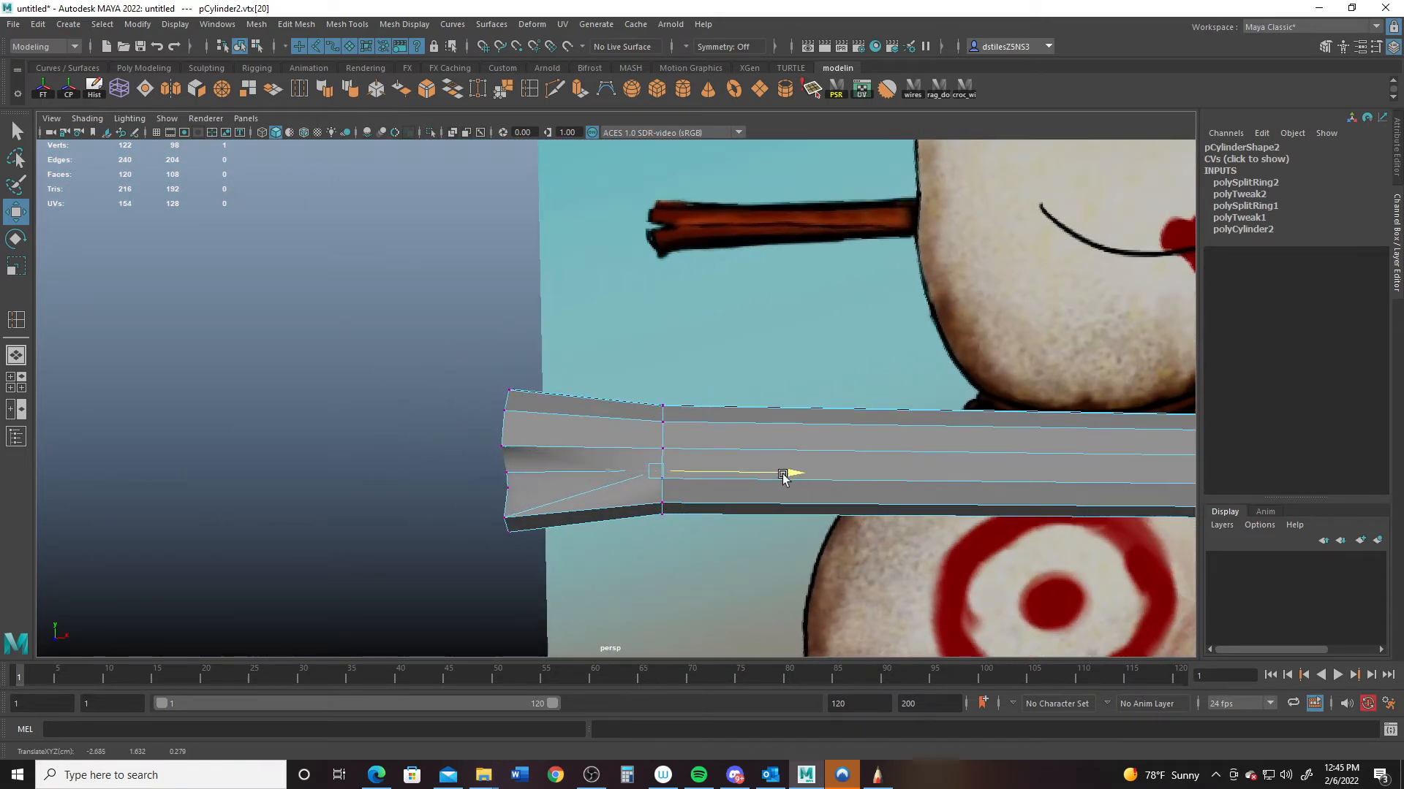
{"action": "left_click_drag", "start_coordinate": [671, 509], "coordinate": [752, 492], "text": "alt"}
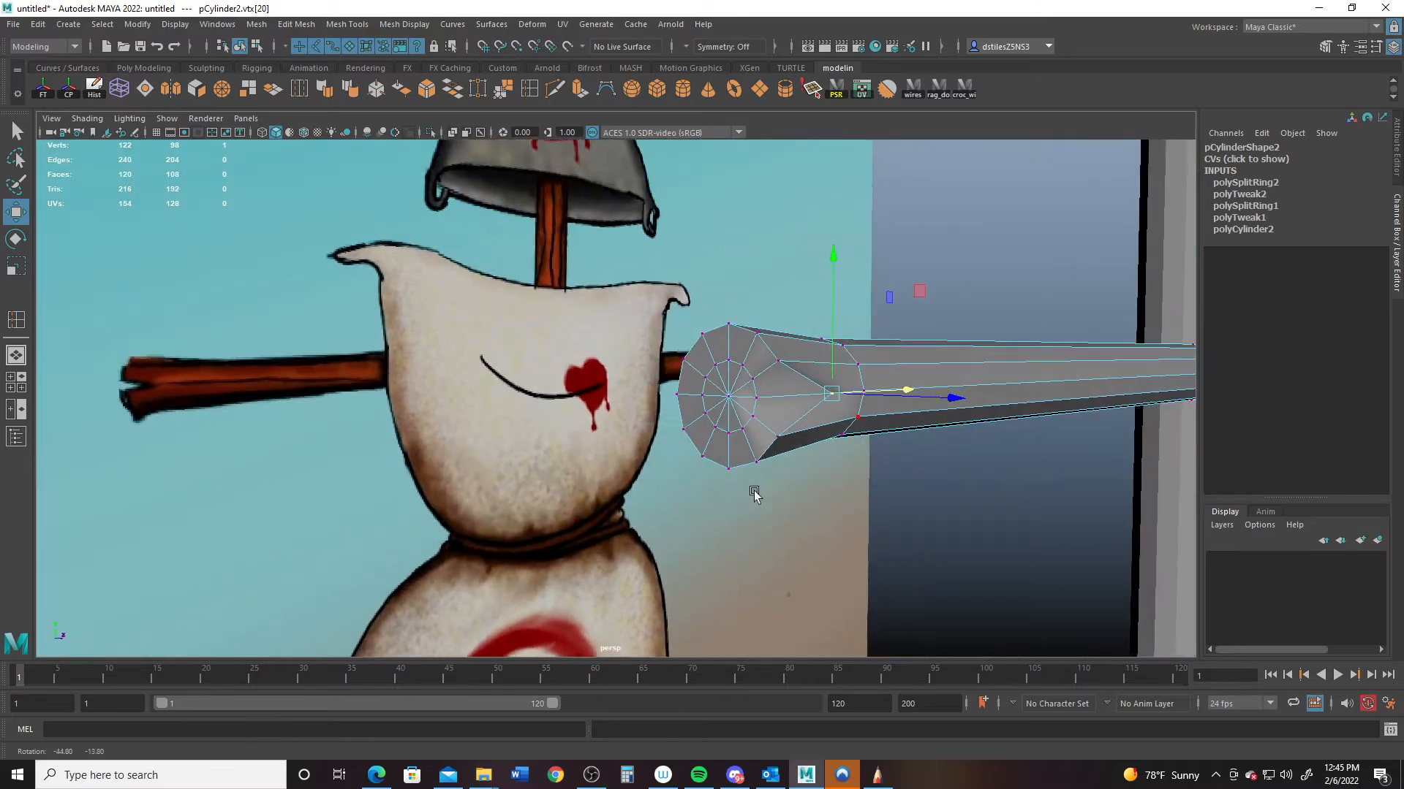
- Turn on smooth preview for the arm cylinder and the upright post
{"action": "right_click_drag", "start_coordinate": [786, 383], "coordinate": [983, 264]}
{"action": "left_click_drag", "start_coordinate": [983, 265], "coordinate": [658, 448], "text": "alt"}
{"action": "key", "text": "3"}
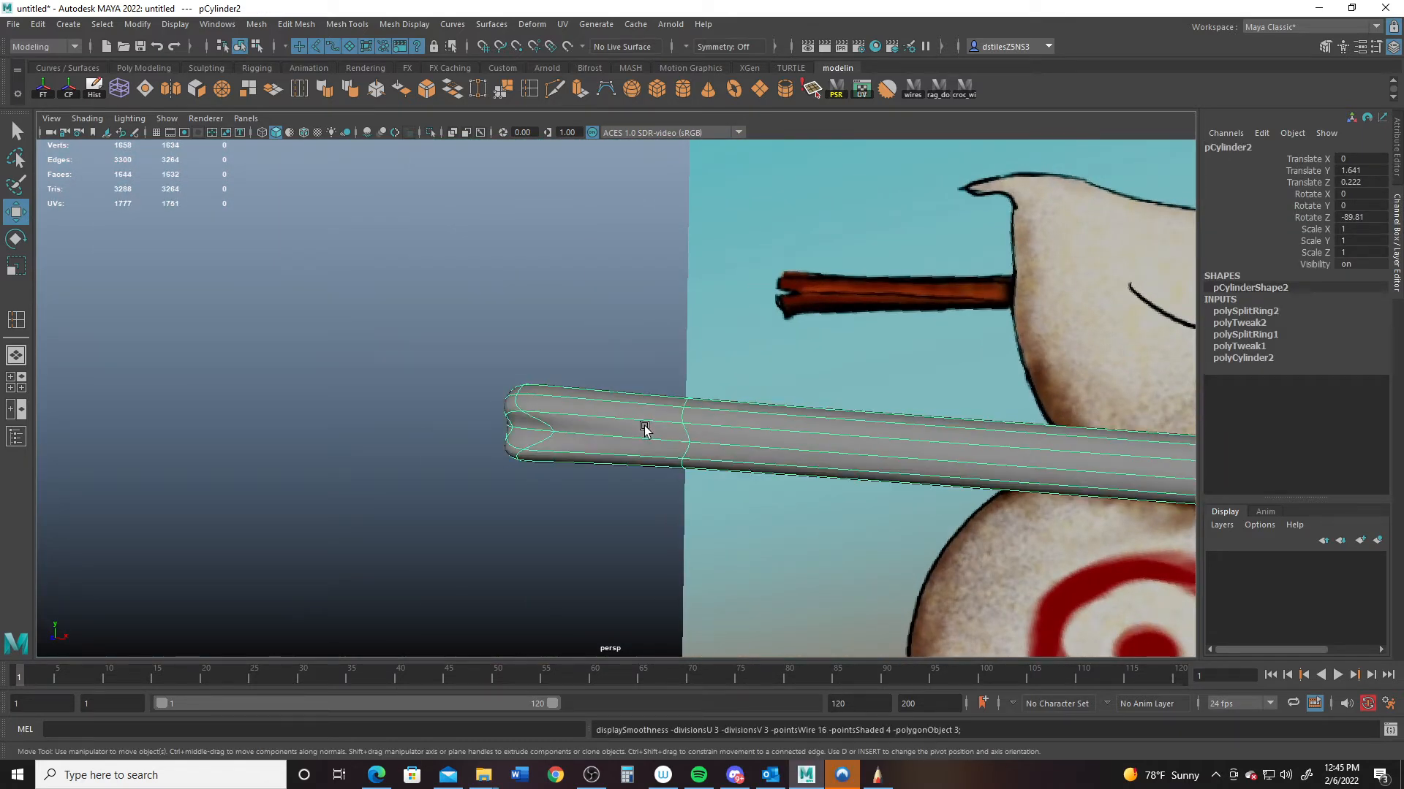
{"action": "right_click_drag", "start_coordinate": [822, 503], "coordinate": [760, 366], "text": "alt"}
{"action": "middle_click_drag", "start_coordinate": [760, 366], "coordinate": [477, 346], "text": "alt"}
{"action": "left_click", "coordinate": [850, 326]}
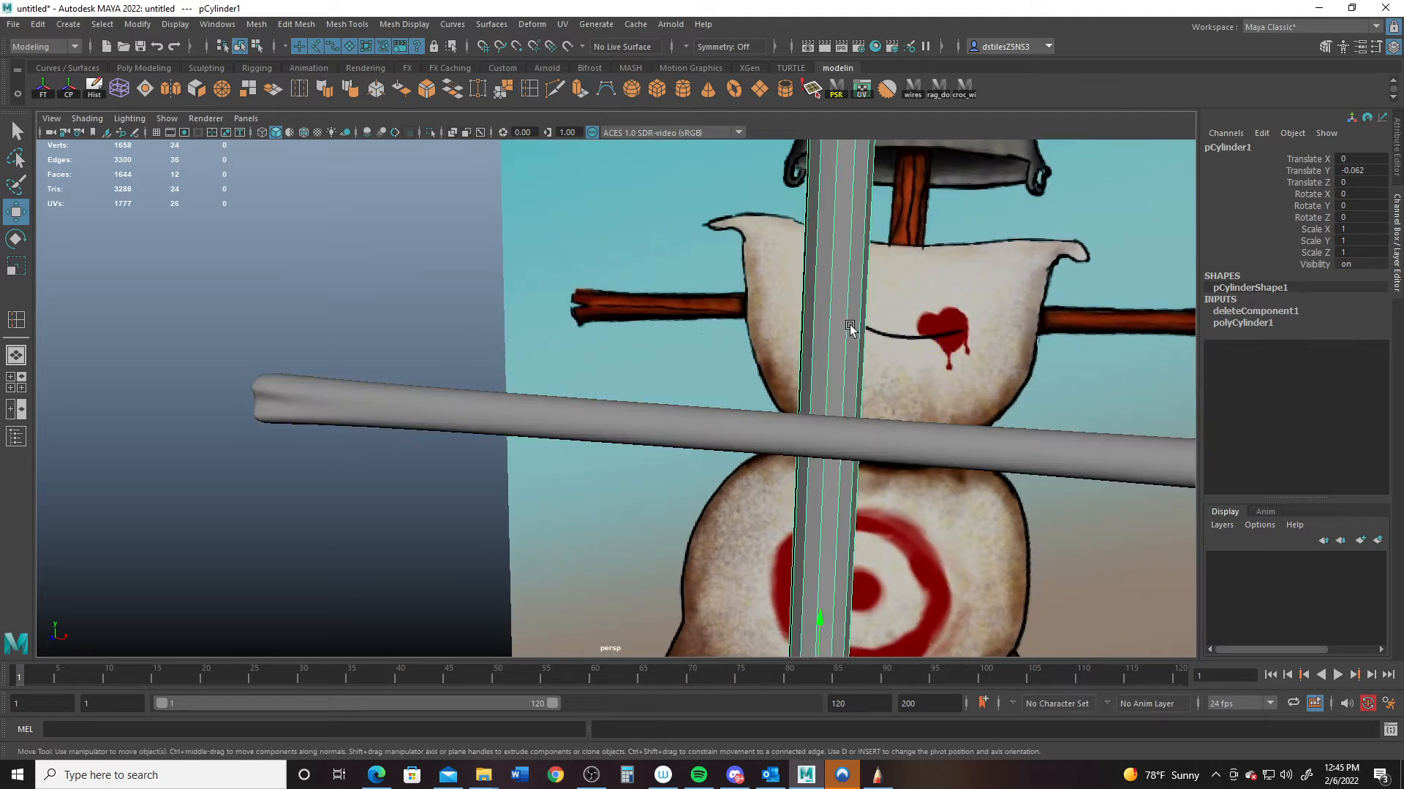
{"action": "key", "text": "3"}
{"action": "left_click", "coordinate": [485, 379]}
{"action": "right_click_drag", "start_coordinate": [869, 497], "coordinate": [698, 354], "text": "alt"}
{"action": "middle_click_drag", "start_coordinate": [698, 355], "coordinate": [588, 384], "text": "alt"}
{"action": "left_click_drag", "start_coordinate": [588, 384], "coordinate": [581, 457], "text": "alt"}
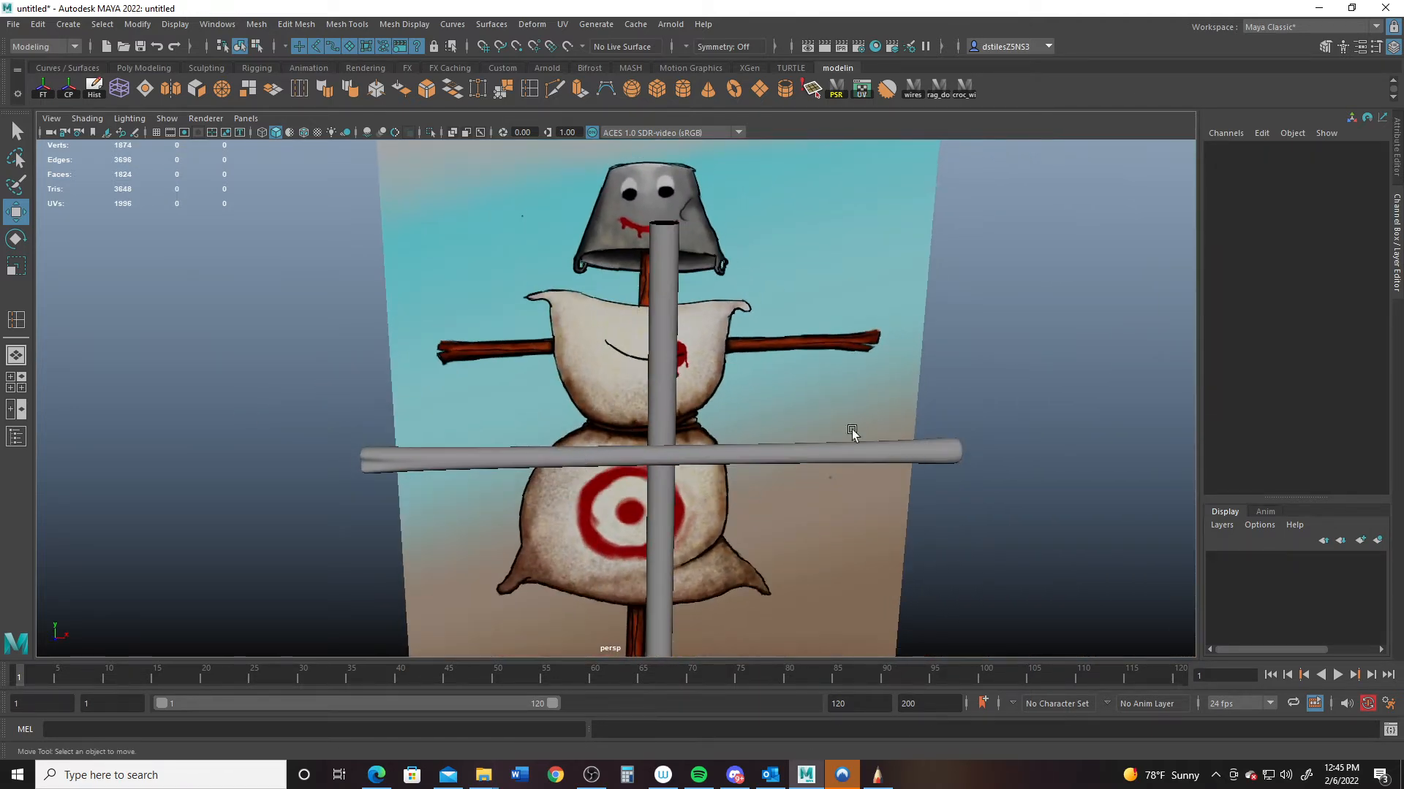
- Switch the arm cylinder back to its unsmoothed display and inspect its notched left end
{"action": "left_click", "coordinate": [538, 459]}
{"action": "middle_click_drag", "start_coordinate": [459, 452], "coordinate": [545, 440], "text": "alt"}
{"action": "right_click_drag", "start_coordinate": [544, 440], "coordinate": [654, 475], "text": "alt"}
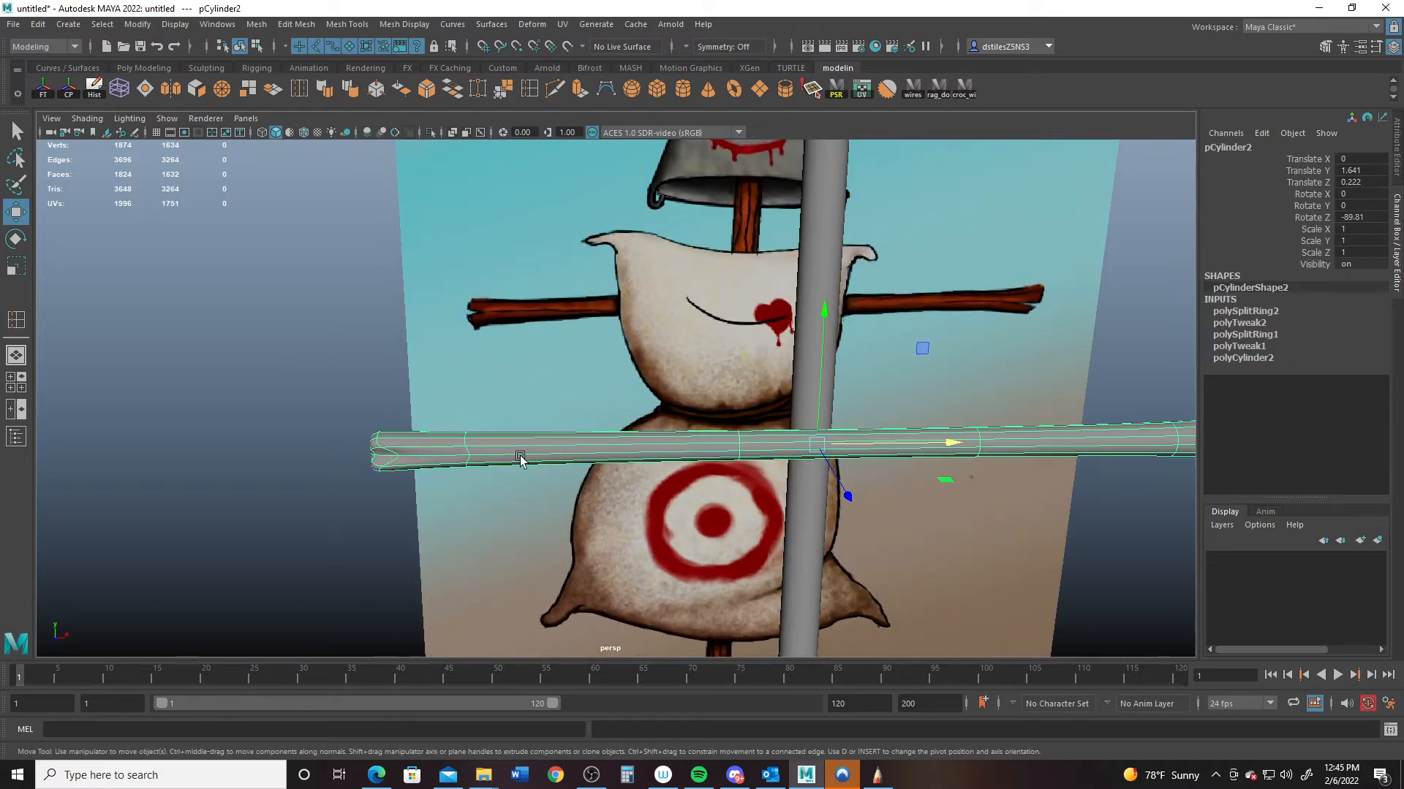
{"action": "key", "text": "1"}
{"action": "middle_click_drag", "start_coordinate": [529, 424], "coordinate": [612, 410], "text": "alt"}
{"action": "right_click_drag", "start_coordinate": [611, 410], "coordinate": [765, 489], "text": "alt"}
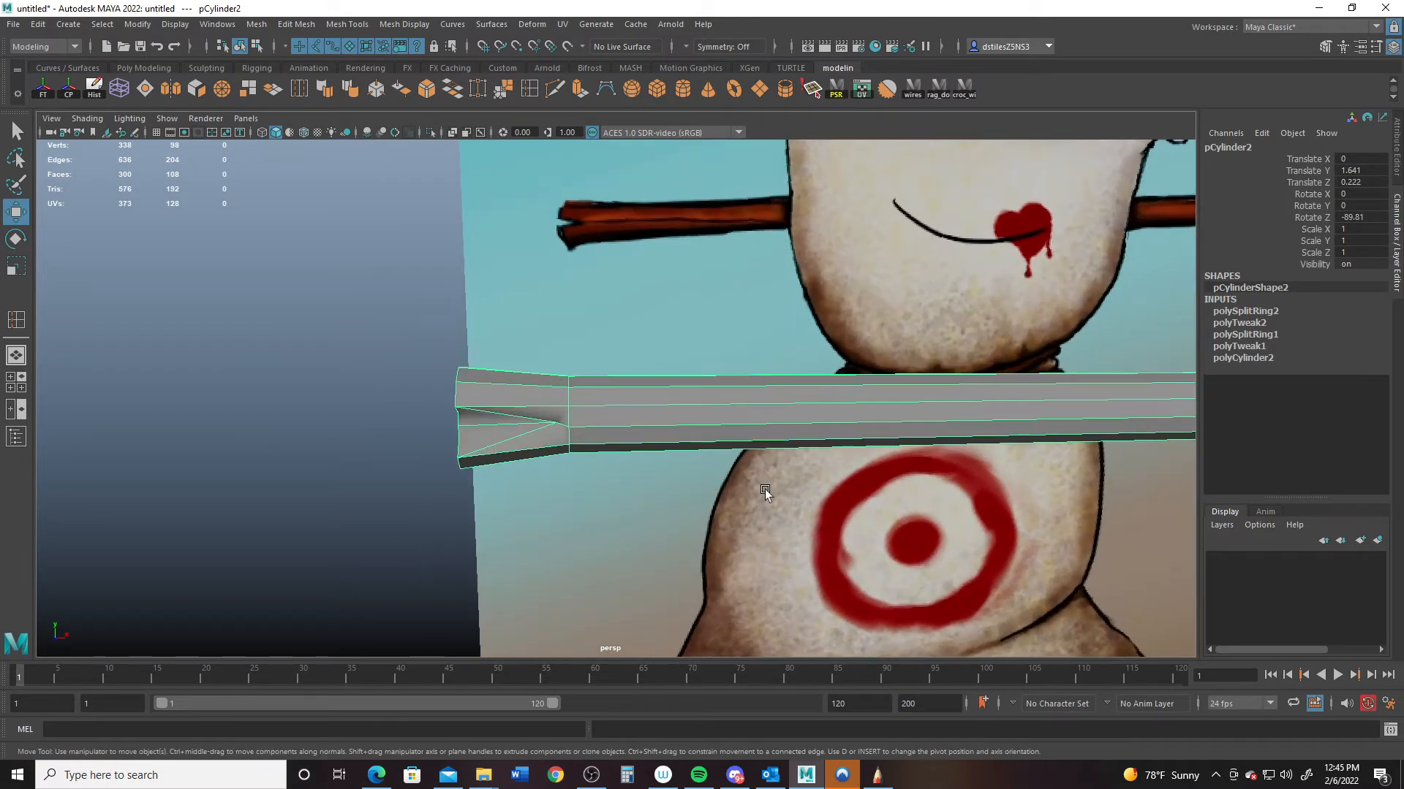
{"action": "left_click_drag", "start_coordinate": [764, 489], "coordinate": [818, 410], "text": "alt"}
{"action": "middle_click_drag", "start_coordinate": [818, 411], "coordinate": [762, 459], "text": "alt"}
{"action": "left_click_drag", "start_coordinate": [762, 459], "coordinate": [696, 447], "text": "alt"}
{"action": "right_click_drag", "start_coordinate": [696, 447], "coordinate": [733, 482], "text": "alt"}
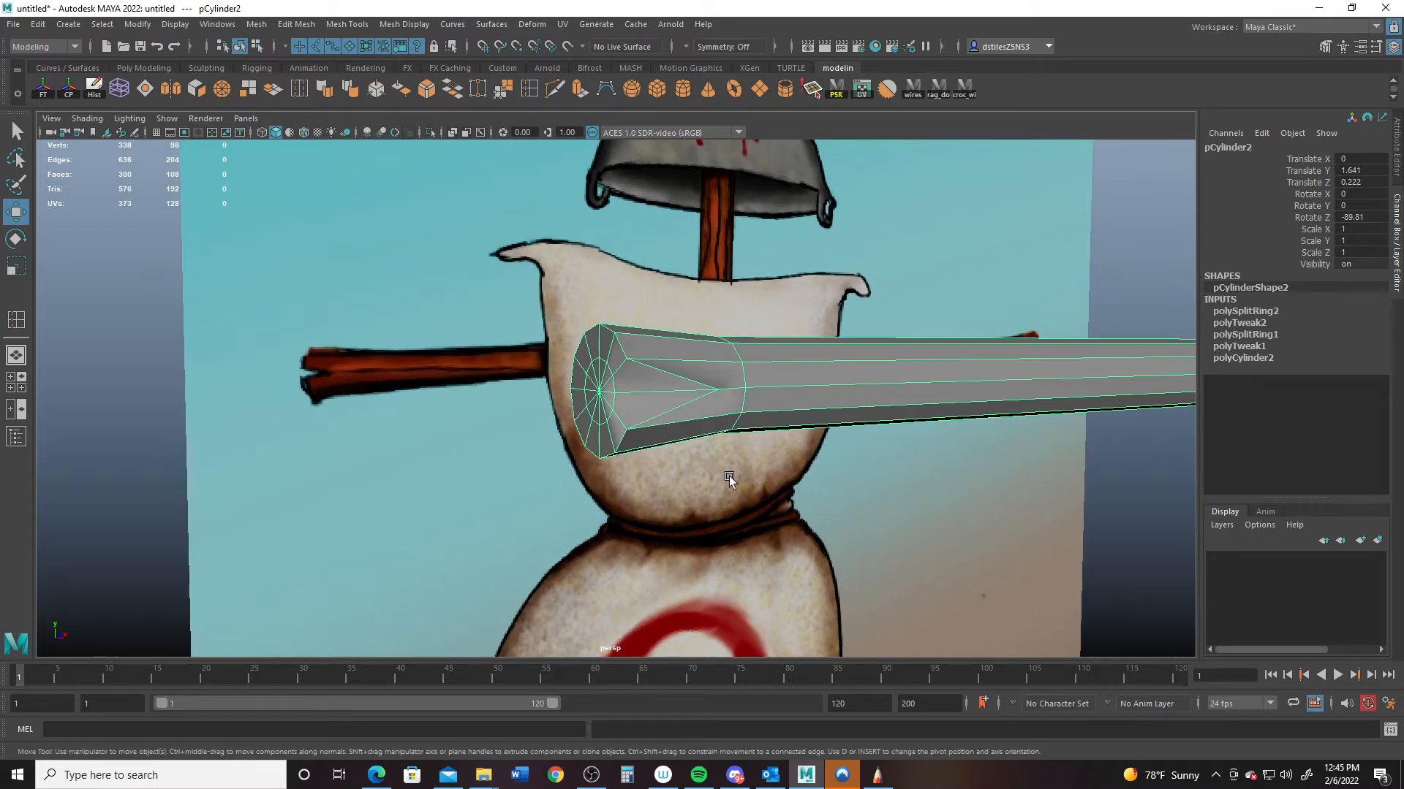
- Undo back to before the notch was pulled into the arm's left end
{"action": "key", "text": "ctrl+z"}
{"action": "key", "text": "ctrl+z"}
{"action": "key", "text": "ctrl+z"}
{"action": "key", "text": "ctrl+z"}
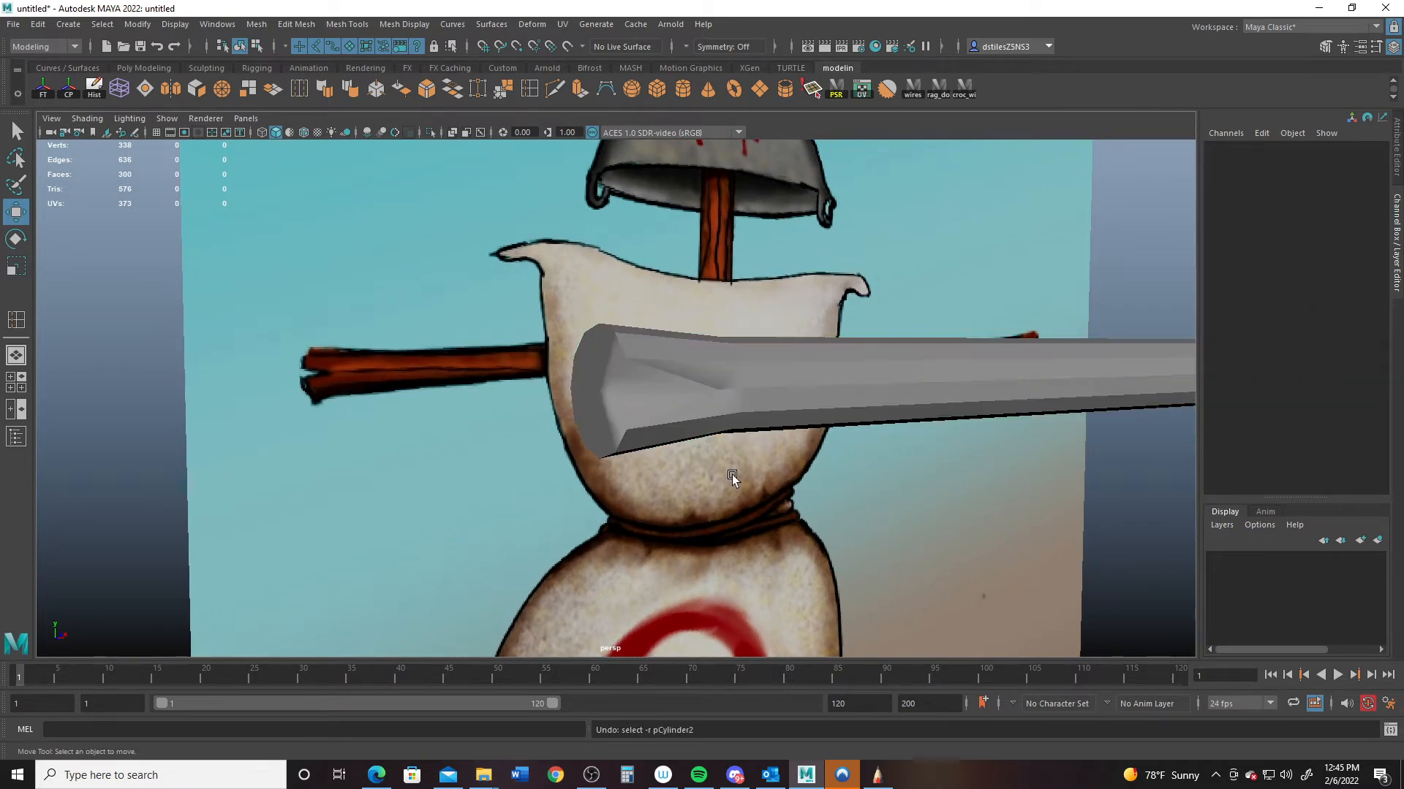
{"action": "key", "text": "ctrl+z"}
{"action": "key", "text": "ctrl+z"}
{"action": "key", "text": "ctrl+z"}
{"action": "key", "text": "ctrl+z"}
{"action": "key", "text": "ctrl+z"}
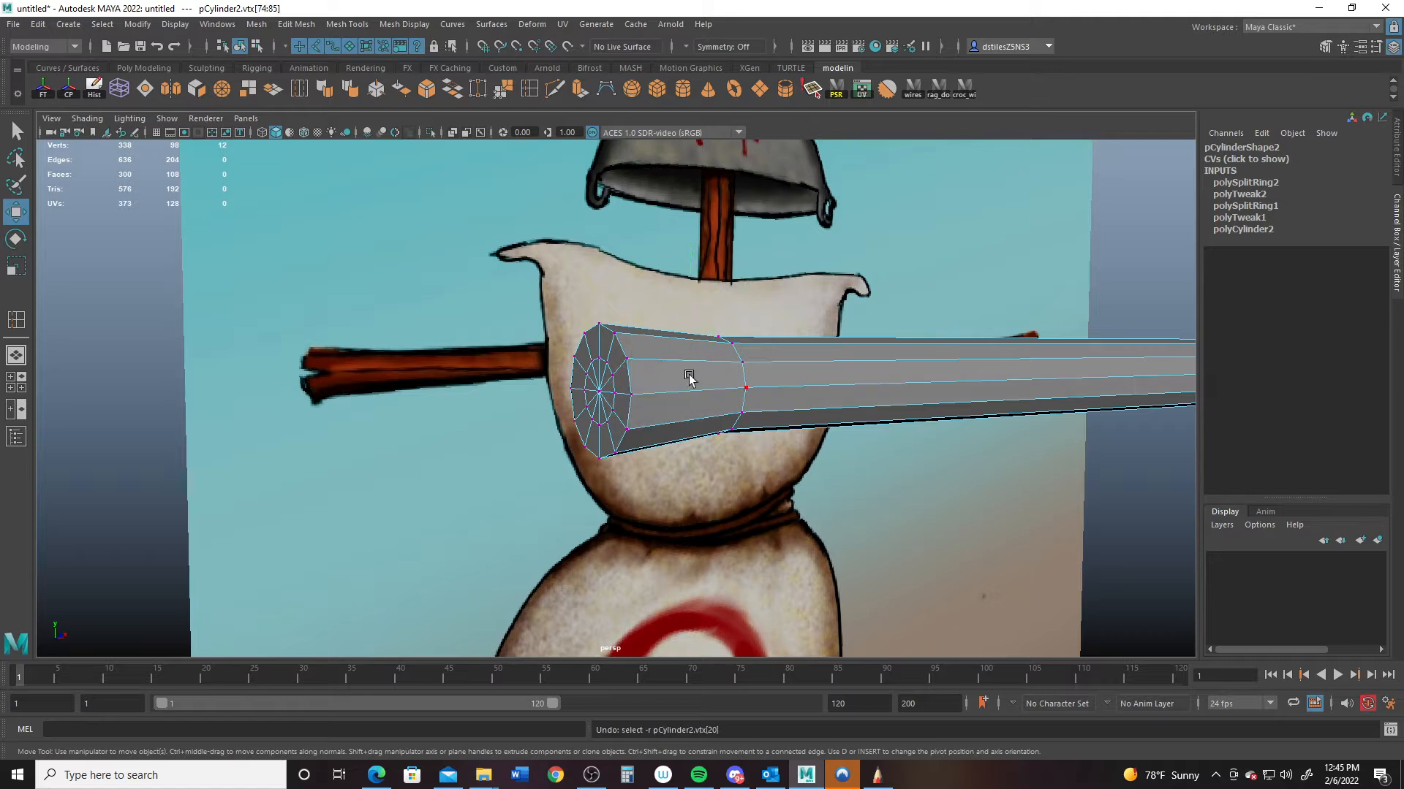
- Insert an edge loop close to the rim at each end of the arm cylinder
{"action": "left_click", "coordinate": [529, 89]}
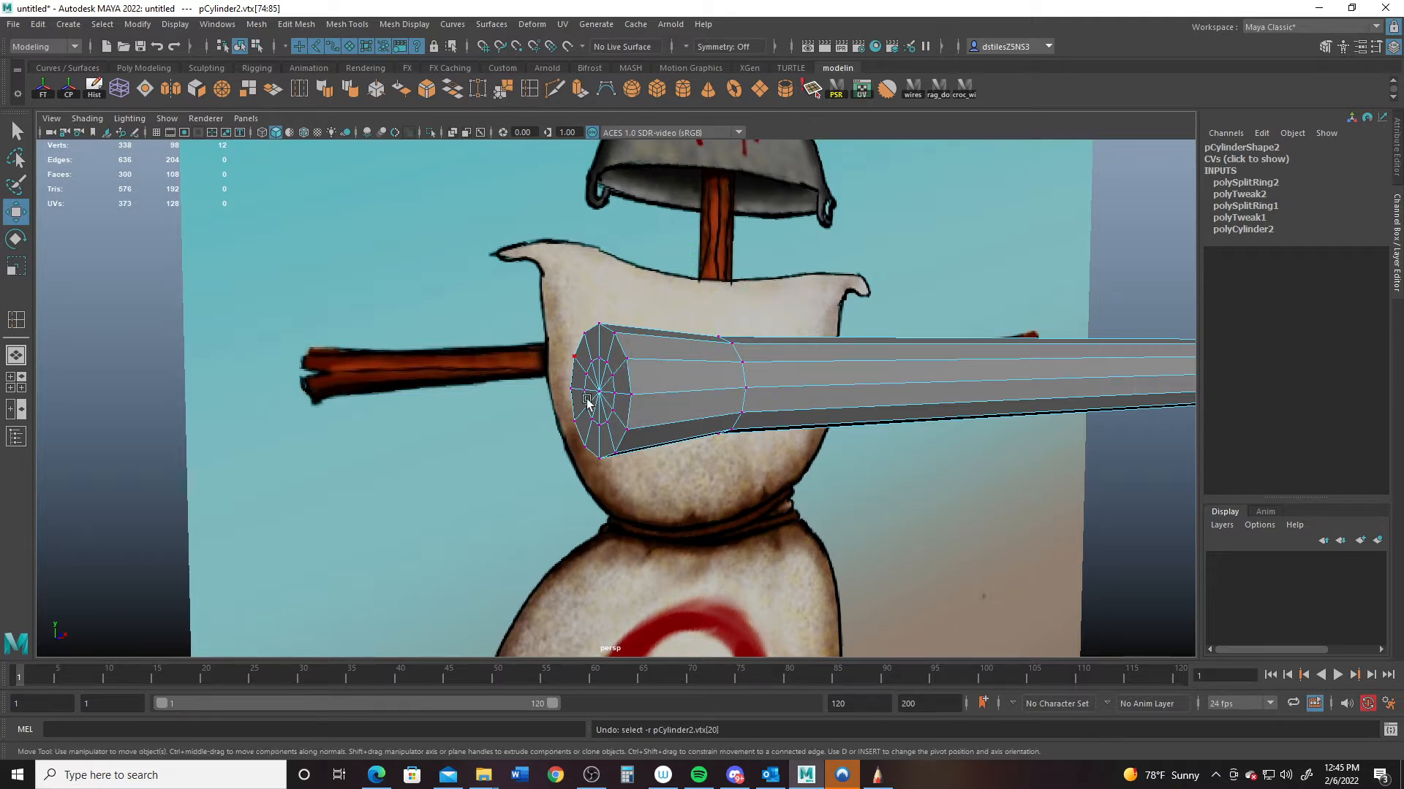
{"action": "left_click", "coordinate": [630, 363]}
{"action": "middle_click_drag", "start_coordinate": [789, 363], "coordinate": [506, 411], "text": "alt"}
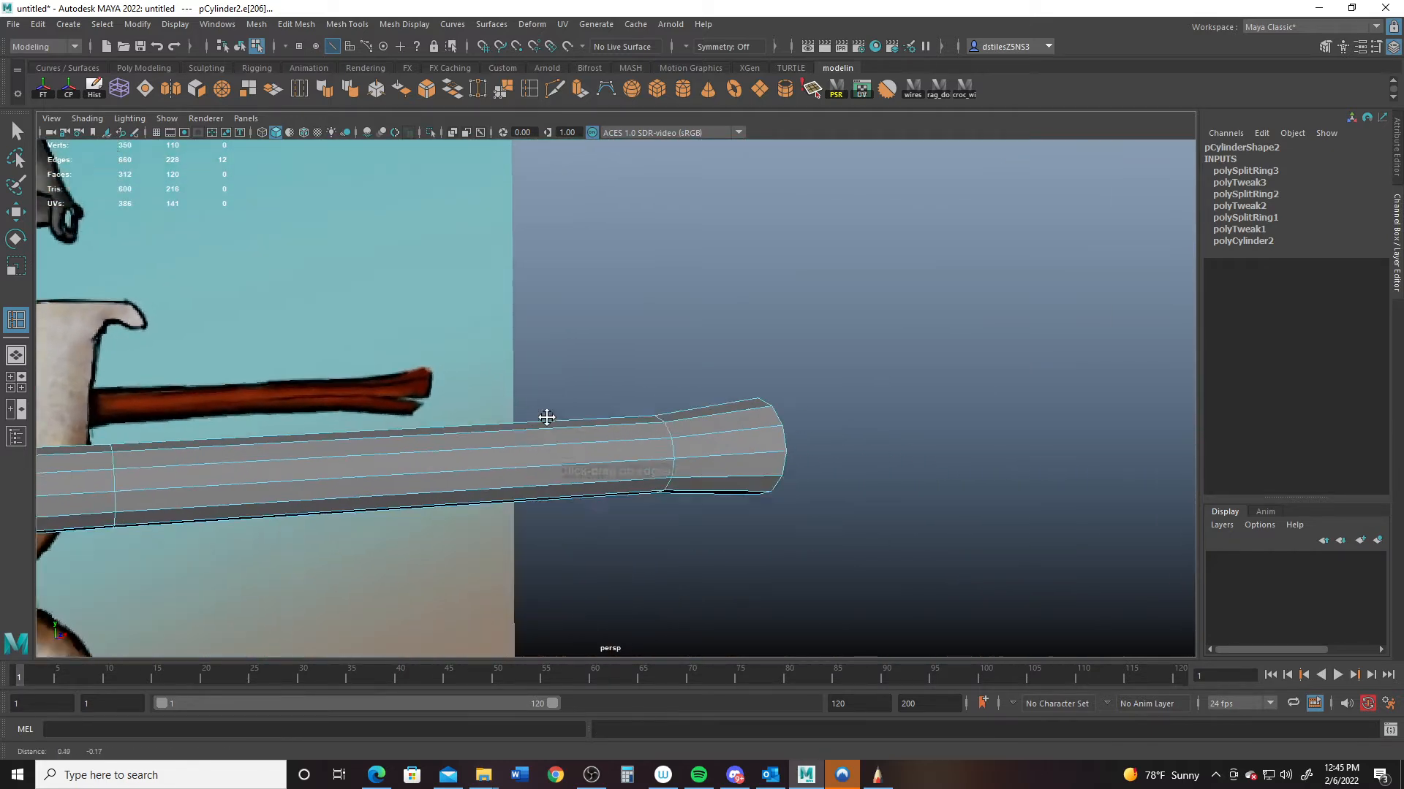
{"action": "right_click_drag", "start_coordinate": [506, 411], "coordinate": [802, 542], "text": "alt"}
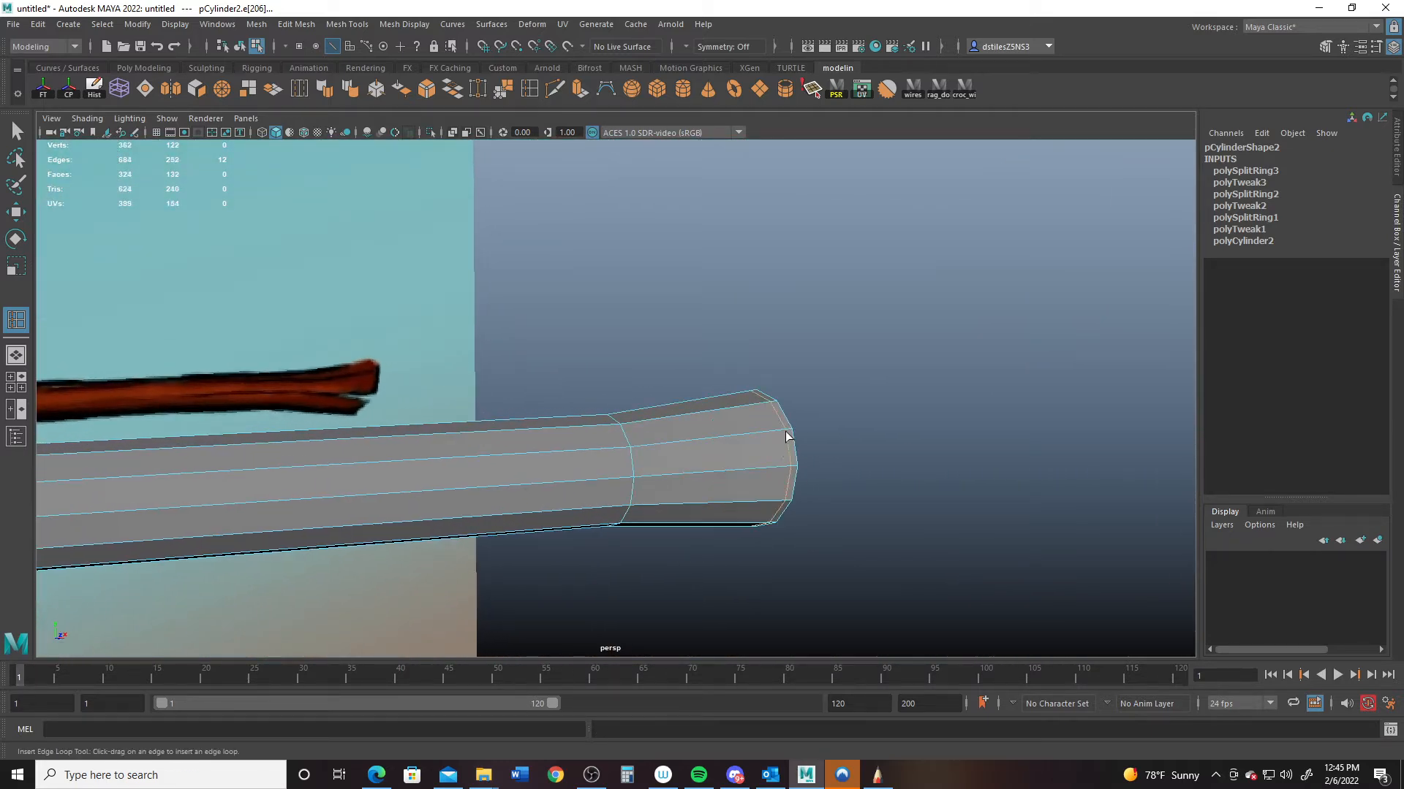
{"action": "left_click_drag", "start_coordinate": [786, 437], "coordinate": [726, 448], "text": "alt"}
{"action": "middle_click_drag", "start_coordinate": [726, 448], "coordinate": [479, 438], "text": "alt"}
{"action": "key", "text": "q"}
- Move a pair of adjacent rim vertices at the arm's right end inward to about X 2.72 to cut a V-shaped notch
{"action": "left_click_drag", "start_coordinate": [650, 537], "coordinate": [797, 524], "text": "alt"}
{"action": "middle_click_drag", "start_coordinate": [566, 502], "coordinate": [912, 451], "text": "alt"}
{"action": "right_click_drag", "start_coordinate": [555, 373], "coordinate": [491, 372]}
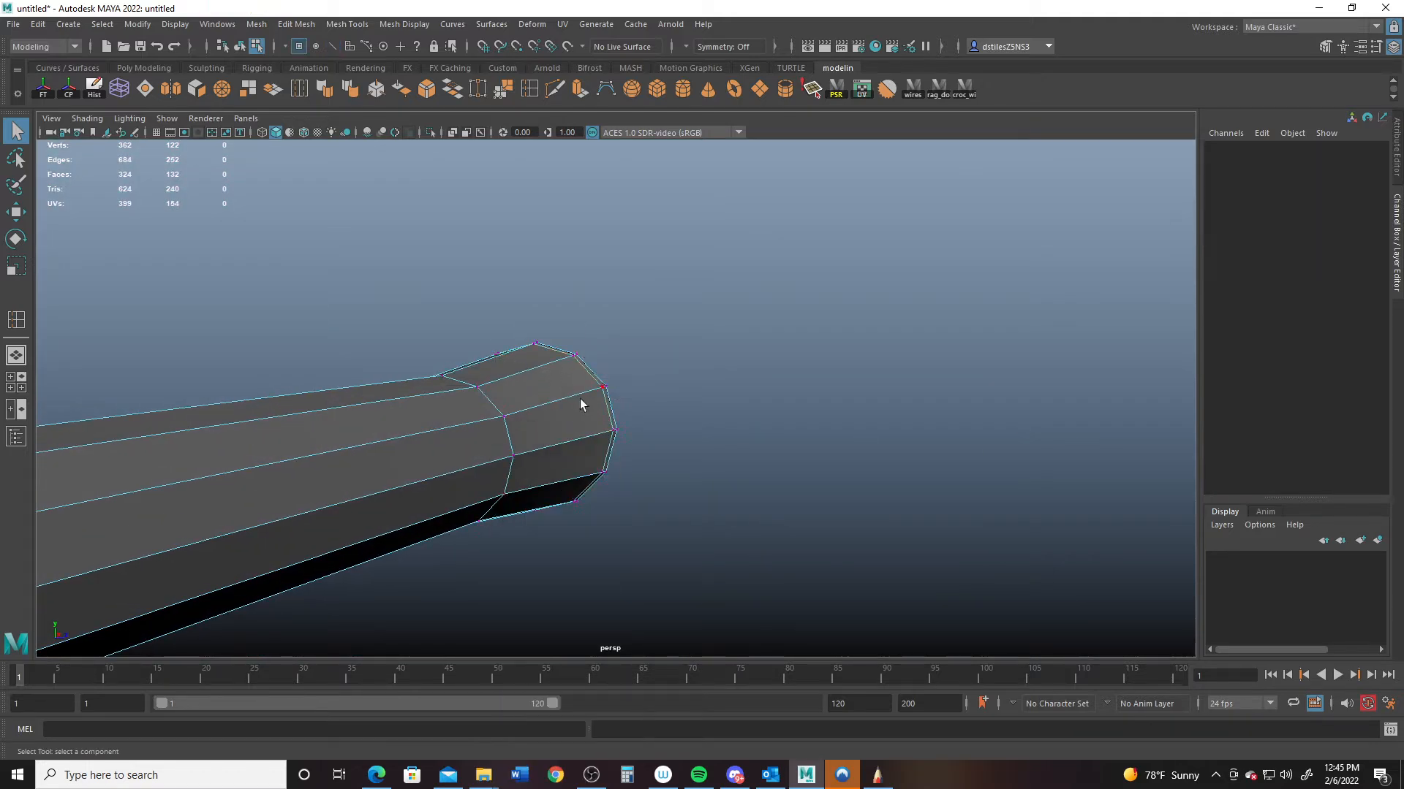
{"action": "key", "text": "w"}
{"action": "left_click_drag", "start_coordinate": [630, 428], "coordinate": [480, 436]}
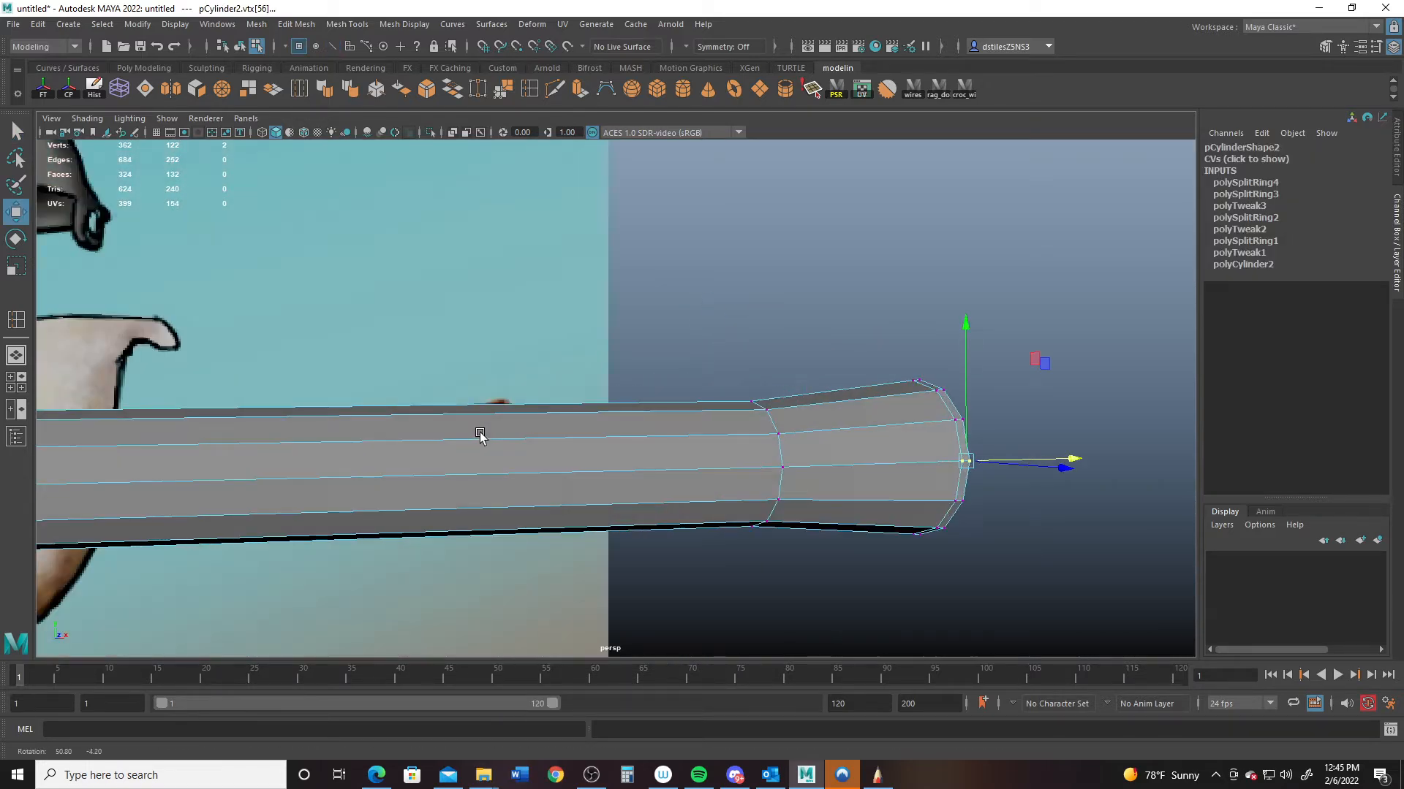
{"action": "left_click_drag", "start_coordinate": [814, 480], "coordinate": [649, 595], "text": "alt"}
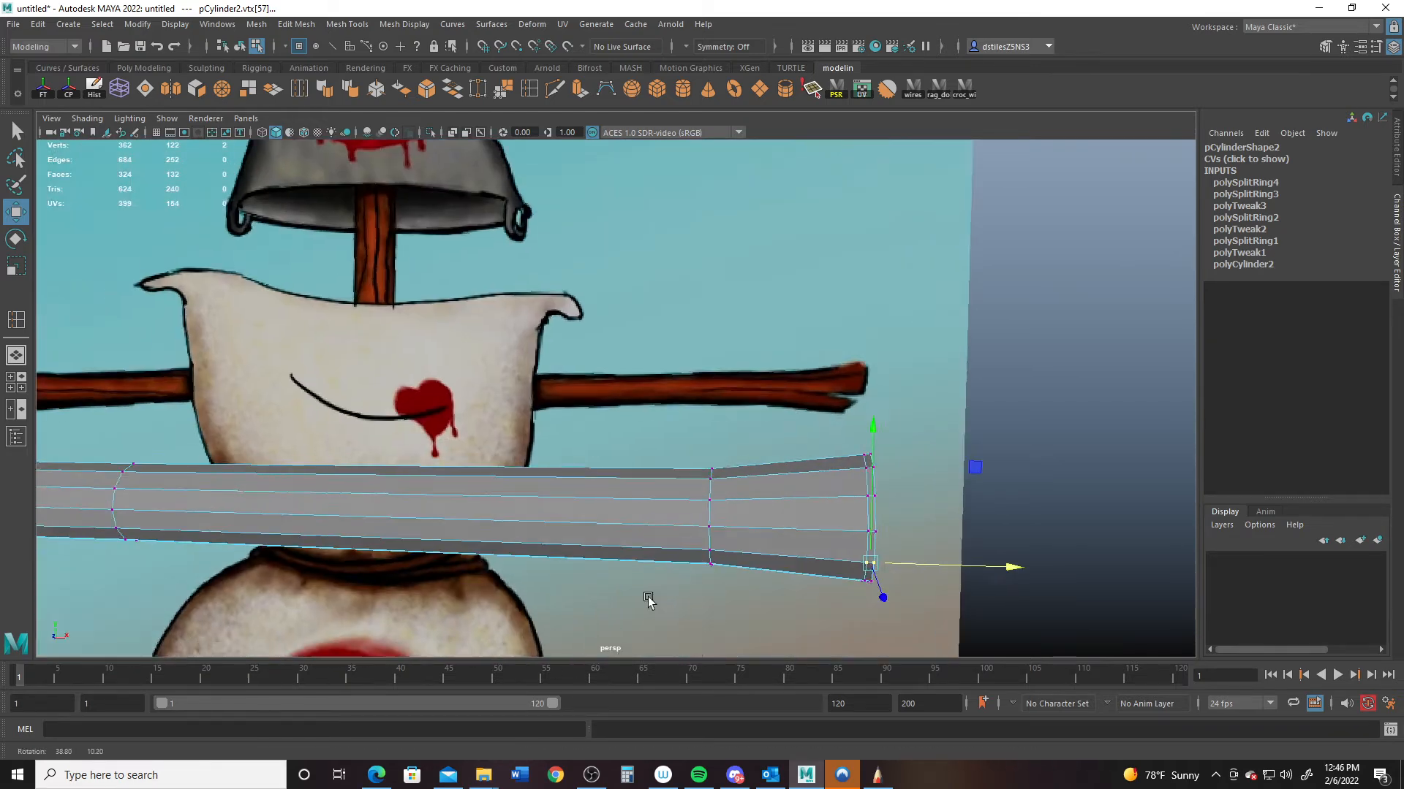
{"action": "middle_click_drag", "start_coordinate": [649, 595], "coordinate": [633, 468], "text": "alt"}
{"action": "right_click_drag", "start_coordinate": [633, 469], "coordinate": [849, 532], "text": "alt"}
{"action": "left_click_drag", "start_coordinate": [812, 467], "coordinate": [578, 409], "text": "alt"}
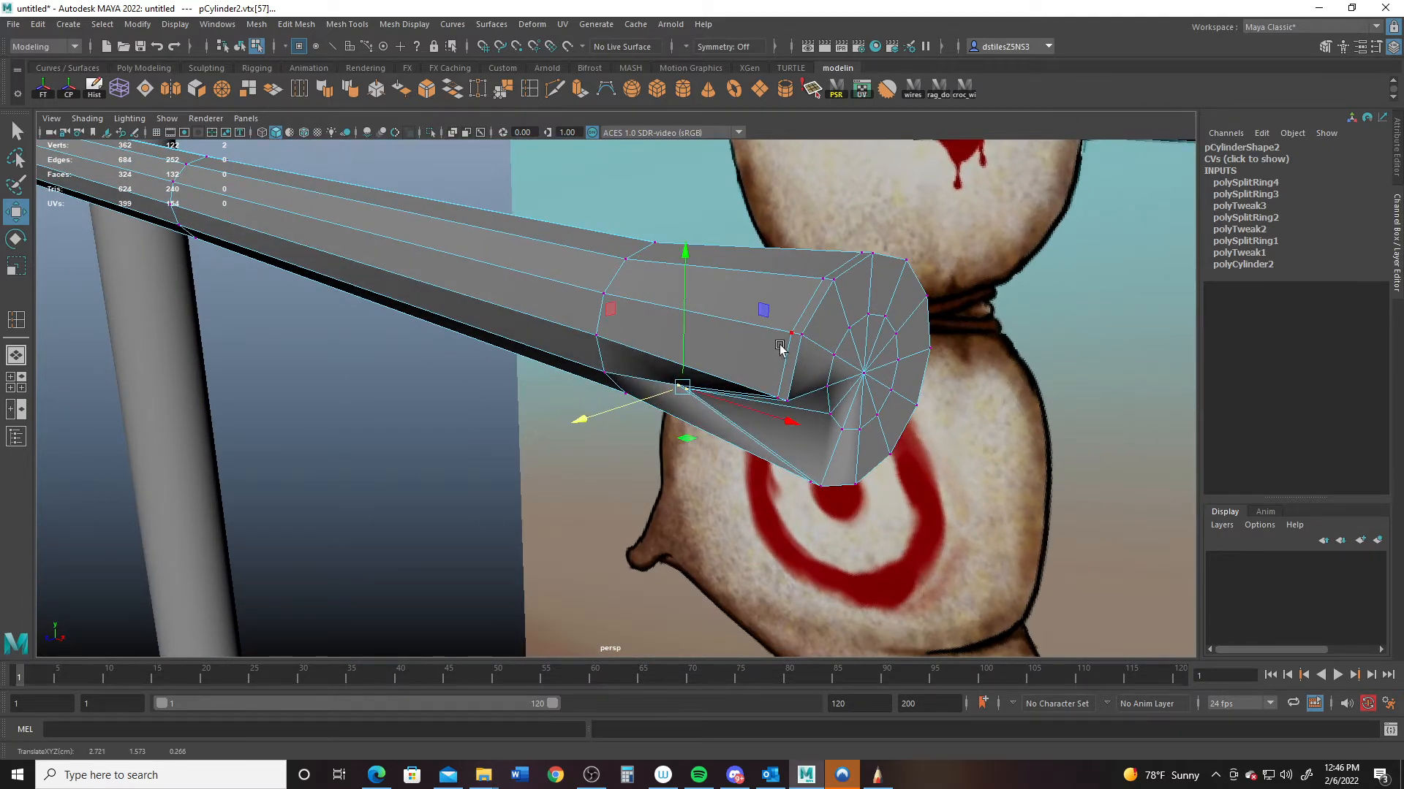
- Check the notched right end of the arm cylinder in smooth preview and return it to unsmoothed display
{"action": "right_click_drag", "start_coordinate": [780, 349], "coordinate": [852, 321]}
{"action": "key", "text": "3"}
{"action": "left_click", "coordinate": [1083, 514]}
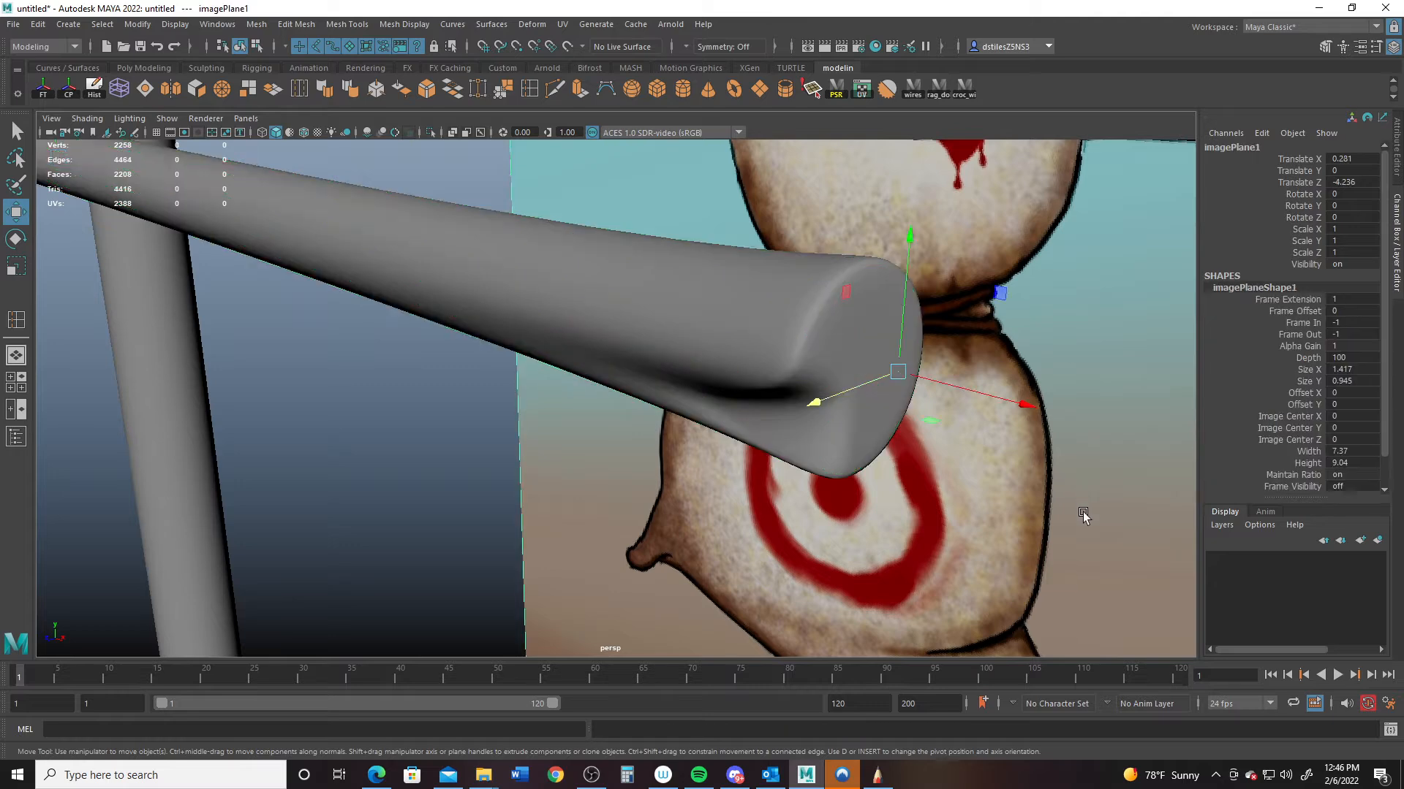
{"action": "left_click_drag", "start_coordinate": [1083, 514], "coordinate": [535, 403], "text": "alt"}
{"action": "left_click", "coordinate": [662, 429]}
{"action": "right_click_drag", "start_coordinate": [683, 442], "coordinate": [826, 511], "text": "alt"}
{"action": "left_click_drag", "start_coordinate": [799, 502], "coordinate": [776, 465], "text": "alt"}
{"action": "key", "text": "1"}
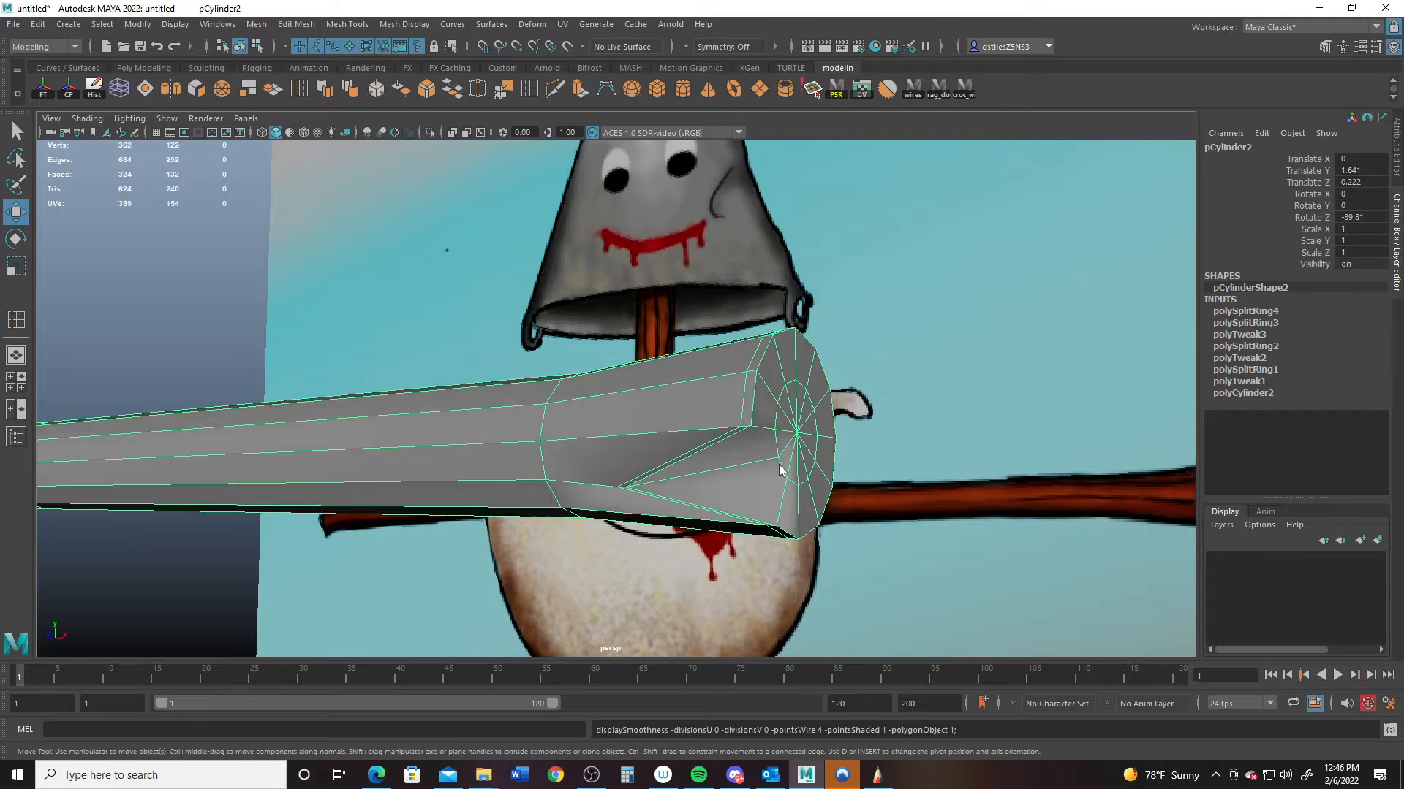
- Push the inner cap vertex beside the notch inward along the arm to about X 2.77 to deepen the split
{"action": "right_click_drag", "start_coordinate": [779, 465], "coordinate": [692, 361]}
{"action": "left_click", "coordinate": [778, 459]}
{"action": "left_click_drag", "start_coordinate": [904, 456], "coordinate": [827, 455]}
{"action": "left_click_drag", "start_coordinate": [791, 488], "coordinate": [661, 483], "text": "alt"}
{"action": "left_click_drag", "start_coordinate": [772, 460], "coordinate": [735, 504], "text": "alt"}
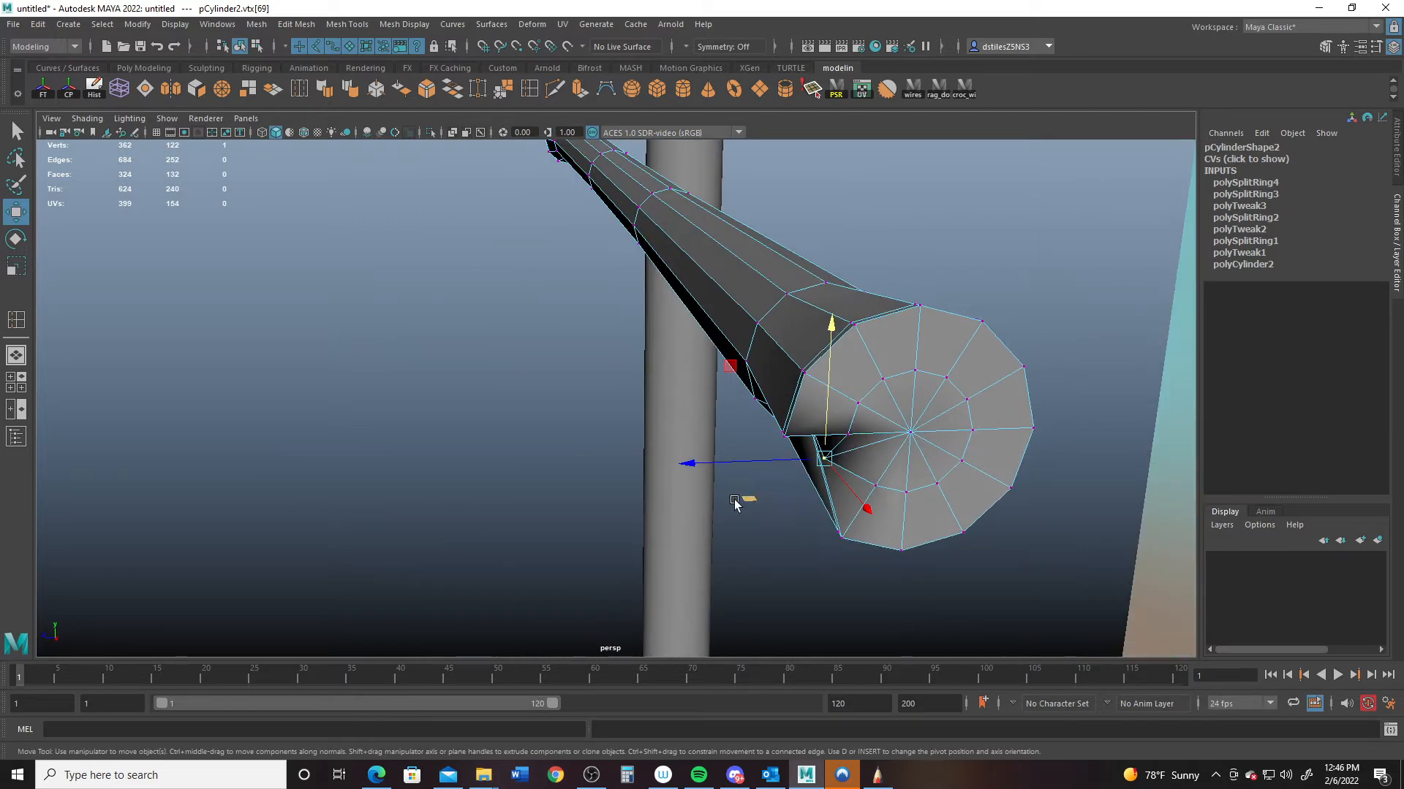
{"action": "middle_click_drag", "start_coordinate": [748, 501], "coordinate": [777, 492]}
{"action": "mouse_move", "coordinate": [773, 494]}
{"action": "left_mouse_down", "text": "alt"}
{"action": "mouse_move", "coordinate": [866, 488]}
{"action": "mouse_move", "coordinate": [779, 479]}
{"action": "left_mouse_up", "text": "alt"}
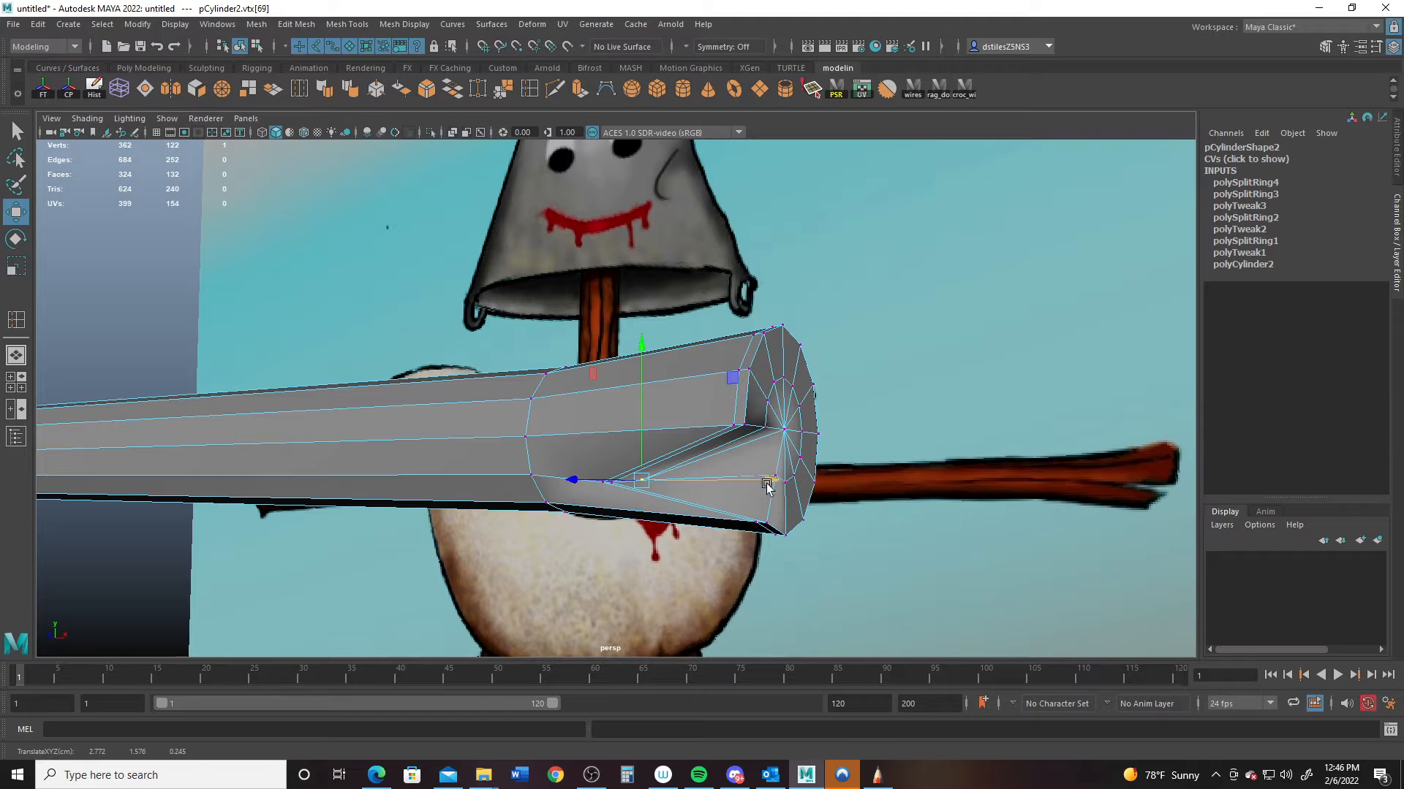
- Pull the upper rim vertices at the arm's right end slightly outward and rotate them to slant the upper prong
{"action": "left_click_drag", "start_coordinate": [835, 537], "coordinate": [650, 369], "text": "alt"}
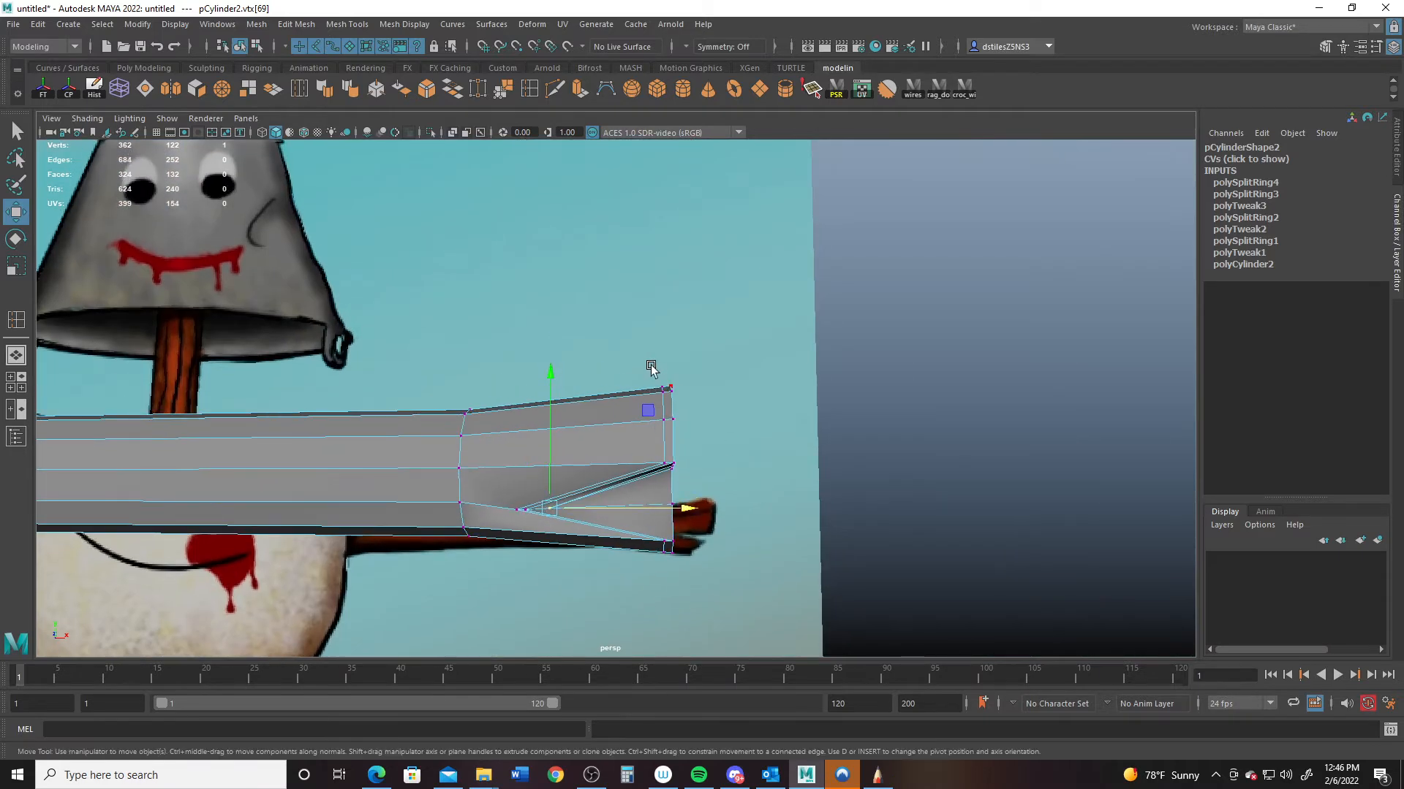
{"action": "left_click_drag", "start_coordinate": [709, 423], "coordinate": [783, 407]}
{"action": "key", "text": "e"}
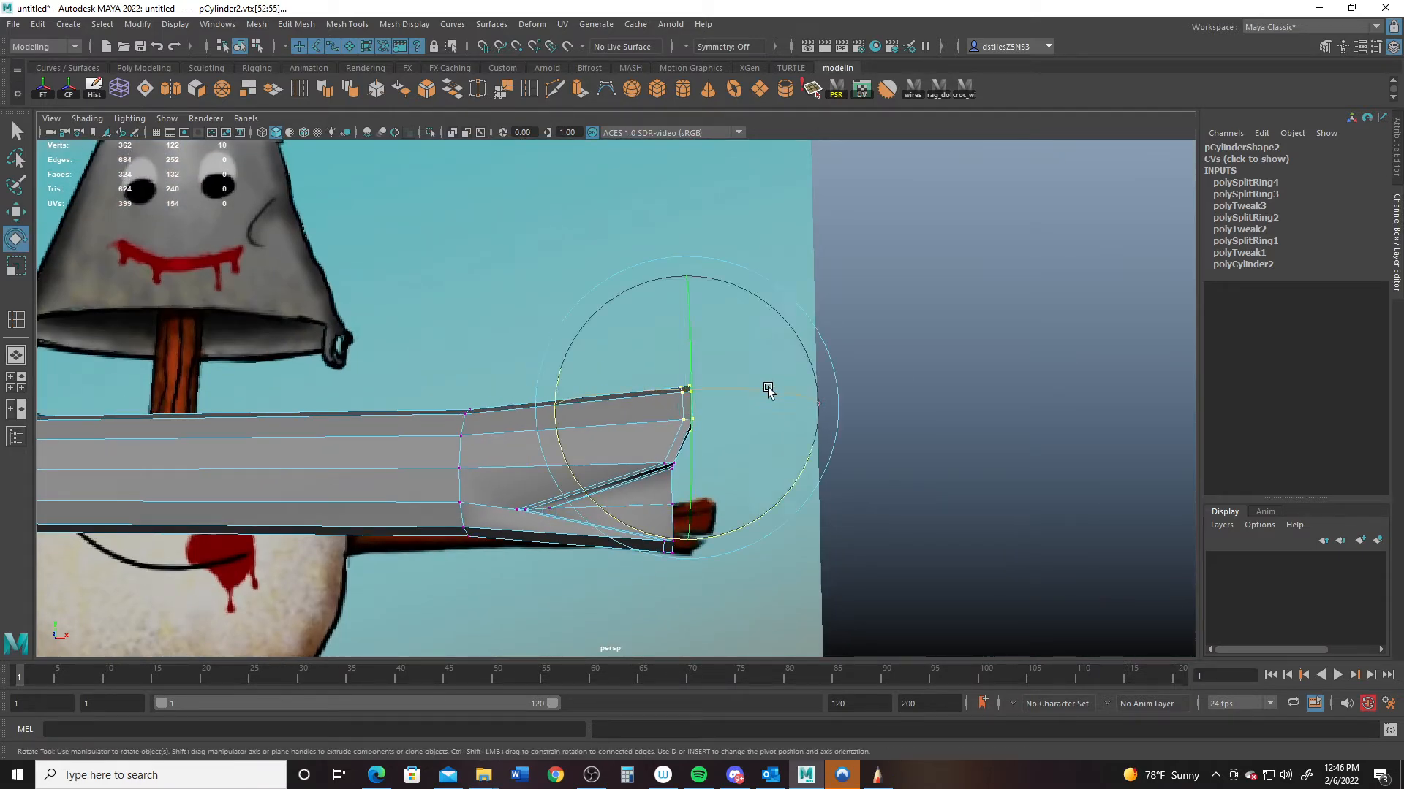
{"action": "left_click_drag", "start_coordinate": [560, 441], "coordinate": [555, 406]}
{"action": "middle_click_drag", "start_coordinate": [652, 539], "coordinate": [593, 450], "text": "alt"}
{"action": "right_click_drag", "start_coordinate": [593, 449], "coordinate": [633, 534], "text": "alt"}
{"action": "key", "text": "q"}
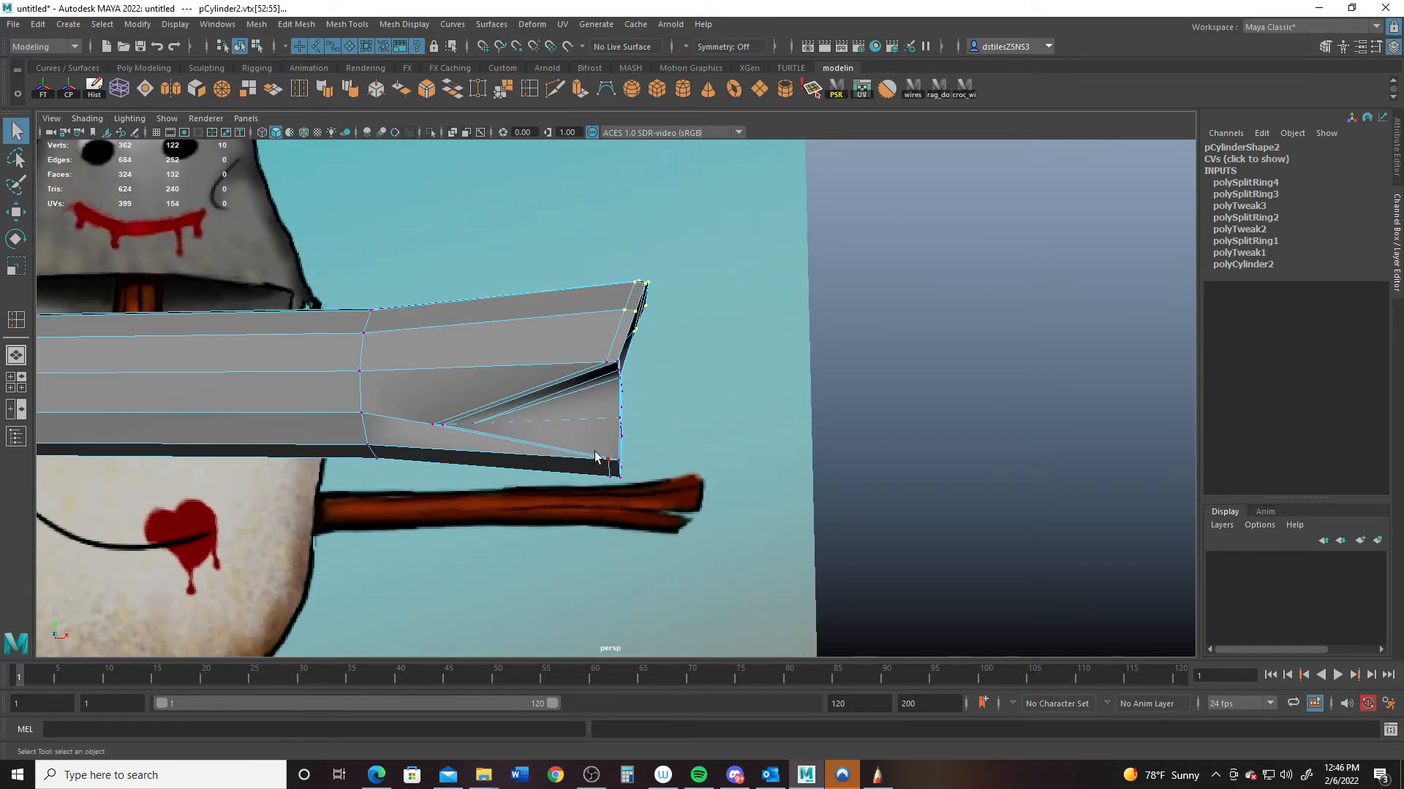
- Move the lower rim vertices at the arm's right end inward, with the next pair up at about X 2.87, to slant the bottom corner
{"action": "left_click_drag", "start_coordinate": [649, 517], "coordinate": [648, 518]}
{"action": "key", "text": "w"}
{"action": "left_click_drag", "start_coordinate": [755, 472], "coordinate": [390, 453]}
{"action": "left_click_drag", "start_coordinate": [570, 385], "coordinate": [525, 380], "text": "alt"}
{"action": "left_click_drag", "start_coordinate": [527, 395], "coordinate": [499, 449], "text": "alt"}
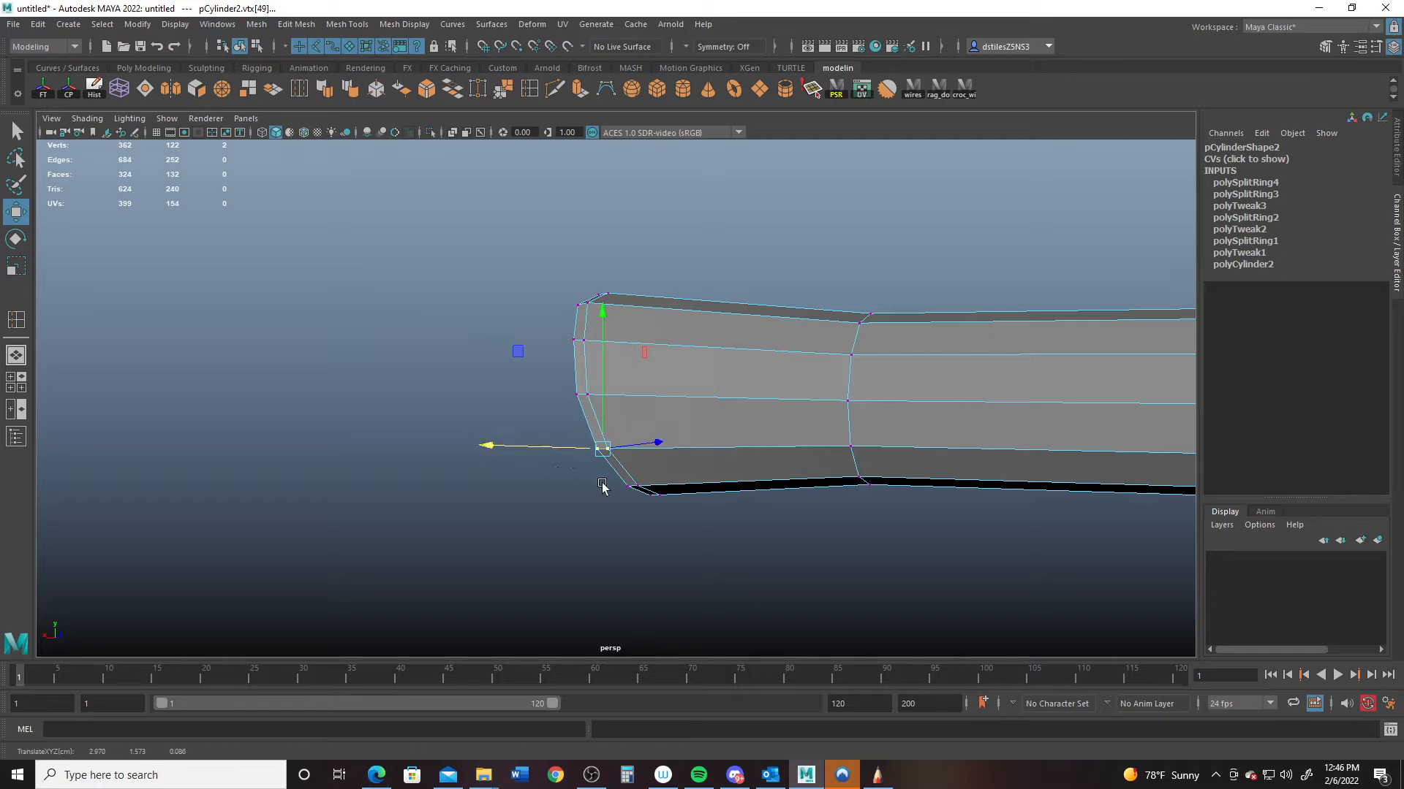
{"action": "left_click_drag", "start_coordinate": [602, 488], "coordinate": [532, 429], "text": "alt"}
{"action": "left_click_drag", "start_coordinate": [588, 475], "coordinate": [588, 475]}
- Shift the right end's inner cap vertices inward along the arm so the cap follows the slanted lower rim
{"action": "left_click_drag", "start_coordinate": [548, 511], "coordinate": [738, 479], "text": "alt"}
{"action": "left_click_drag", "start_coordinate": [641, 362], "coordinate": [581, 457], "text": "alt"}
{"action": "mouse_move", "coordinate": [709, 453]}
{"action": "left_mouse_down"}
{"action": "mouse_move", "coordinate": [725, 447]}
{"action": "mouse_move", "coordinate": [617, 492]}
{"action": "mouse_move", "coordinate": [625, 443]}
{"action": "mouse_move", "coordinate": [661, 467]}
{"action": "mouse_move", "coordinate": [698, 425]}
{"action": "mouse_move", "coordinate": [696, 477]}
{"action": "left_mouse_up"}
{"action": "left_click", "coordinate": [616, 431]}
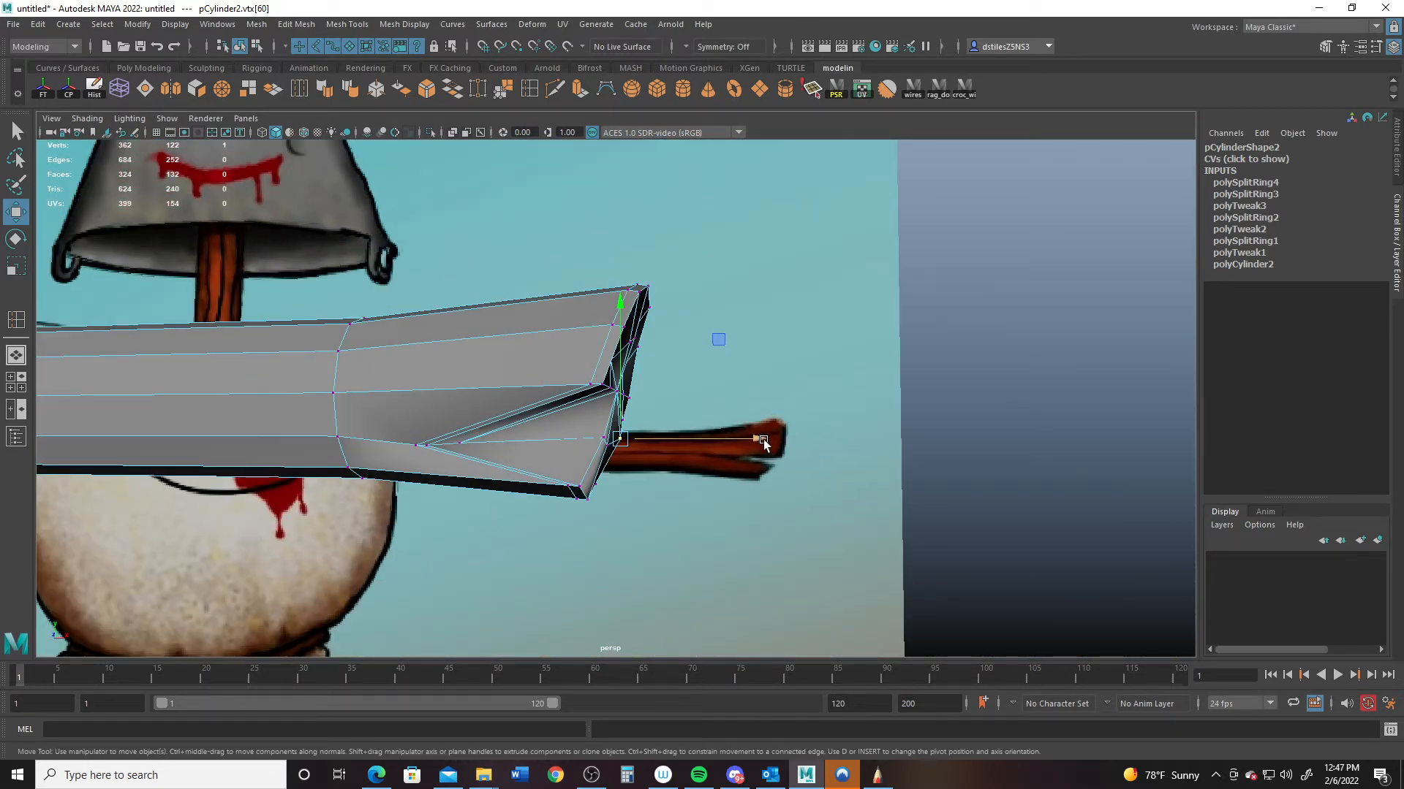
{"action": "left_click_drag", "start_coordinate": [764, 440], "coordinate": [755, 439]}
- Move a pair of adjacent rim vertices at the arm's left end inward to about X -2.81 to cut a V-shaped notch
{"action": "right_click_drag", "start_coordinate": [541, 454], "coordinate": [314, 459], "text": "alt"}
{"action": "middle_click_drag", "start_coordinate": [190, 450], "coordinate": [644, 475], "text": "alt"}
{"action": "right_click_drag", "start_coordinate": [402, 432], "coordinate": [449, 431], "text": "alt"}
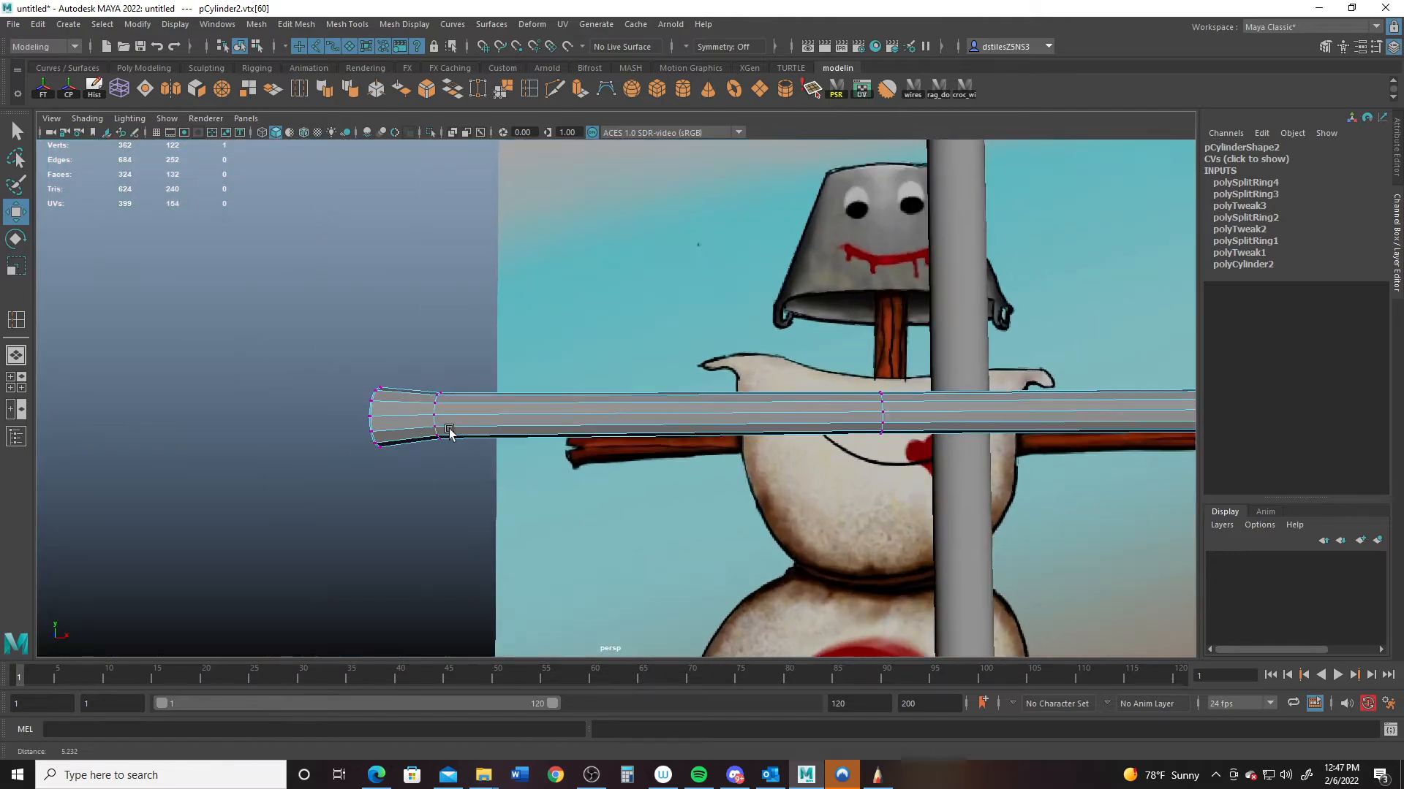
{"action": "left_click_drag", "start_coordinate": [448, 432], "coordinate": [397, 535], "text": "alt"}
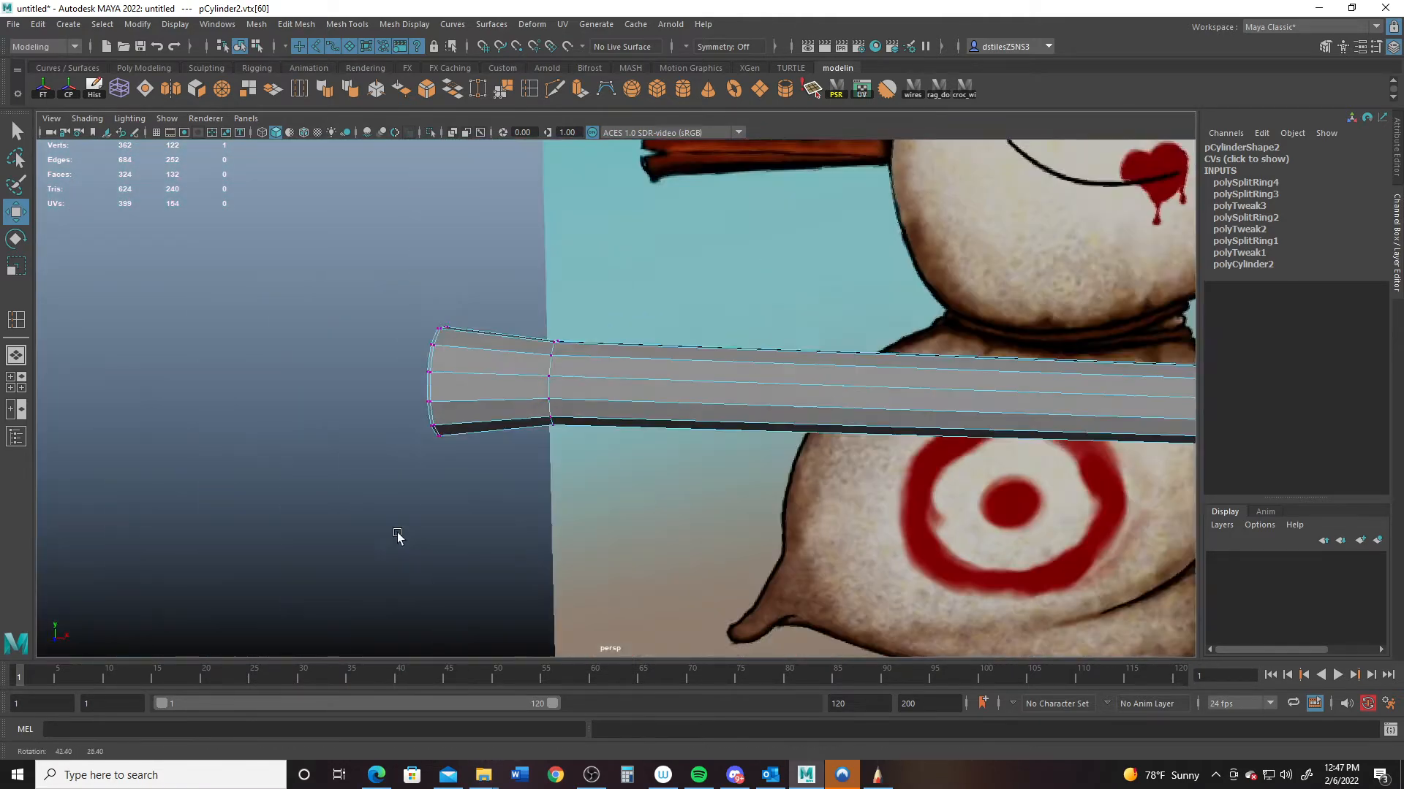
{"action": "right_click_drag", "start_coordinate": [397, 536], "coordinate": [607, 533], "text": "alt"}
{"action": "left_click_drag", "start_coordinate": [318, 391], "coordinate": [323, 404]}
{"action": "left_click_drag", "start_coordinate": [323, 404], "coordinate": [333, 486], "text": "alt"}
{"action": "left_click_drag", "start_coordinate": [361, 604], "coordinate": [325, 582]}
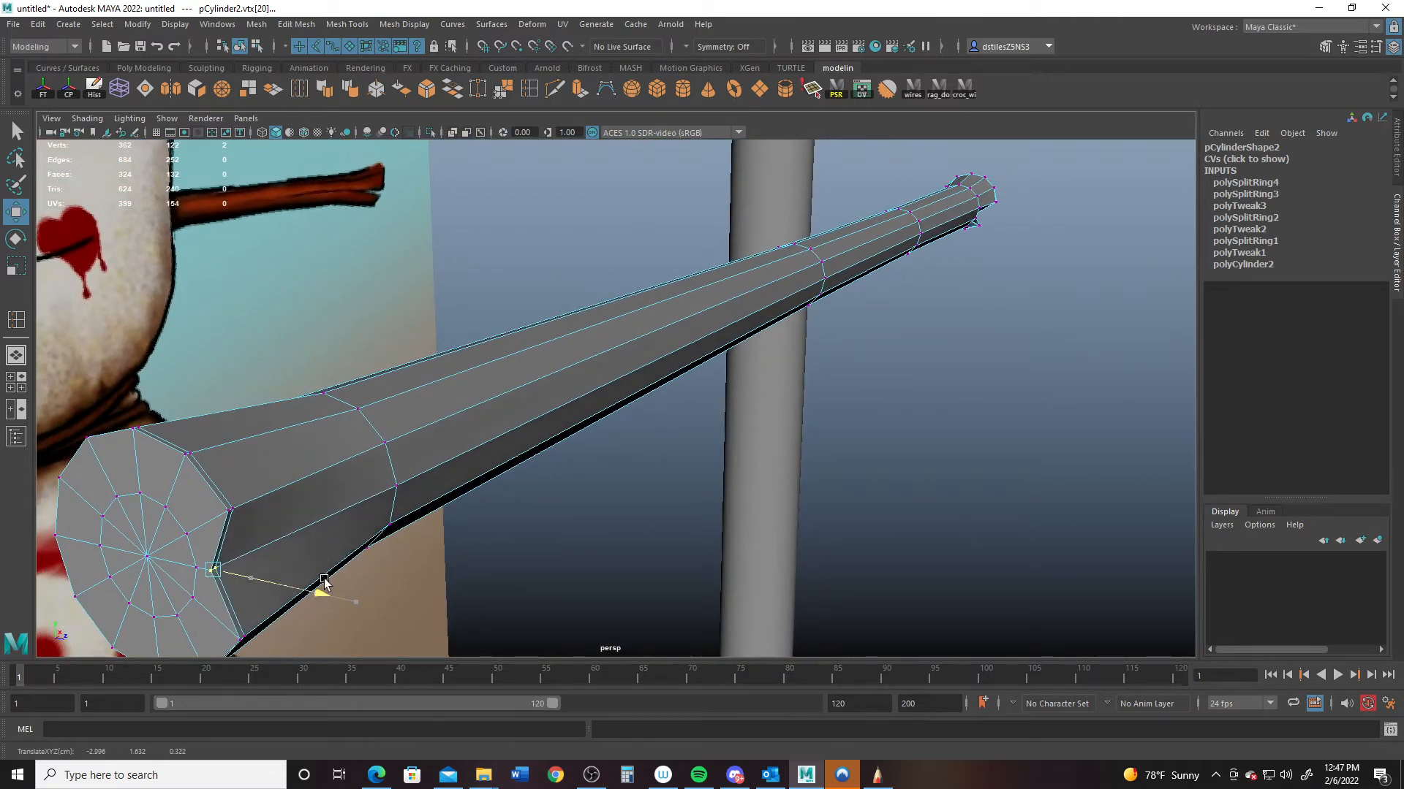
{"action": "left_click_drag", "start_coordinate": [299, 521], "coordinate": [375, 471]}
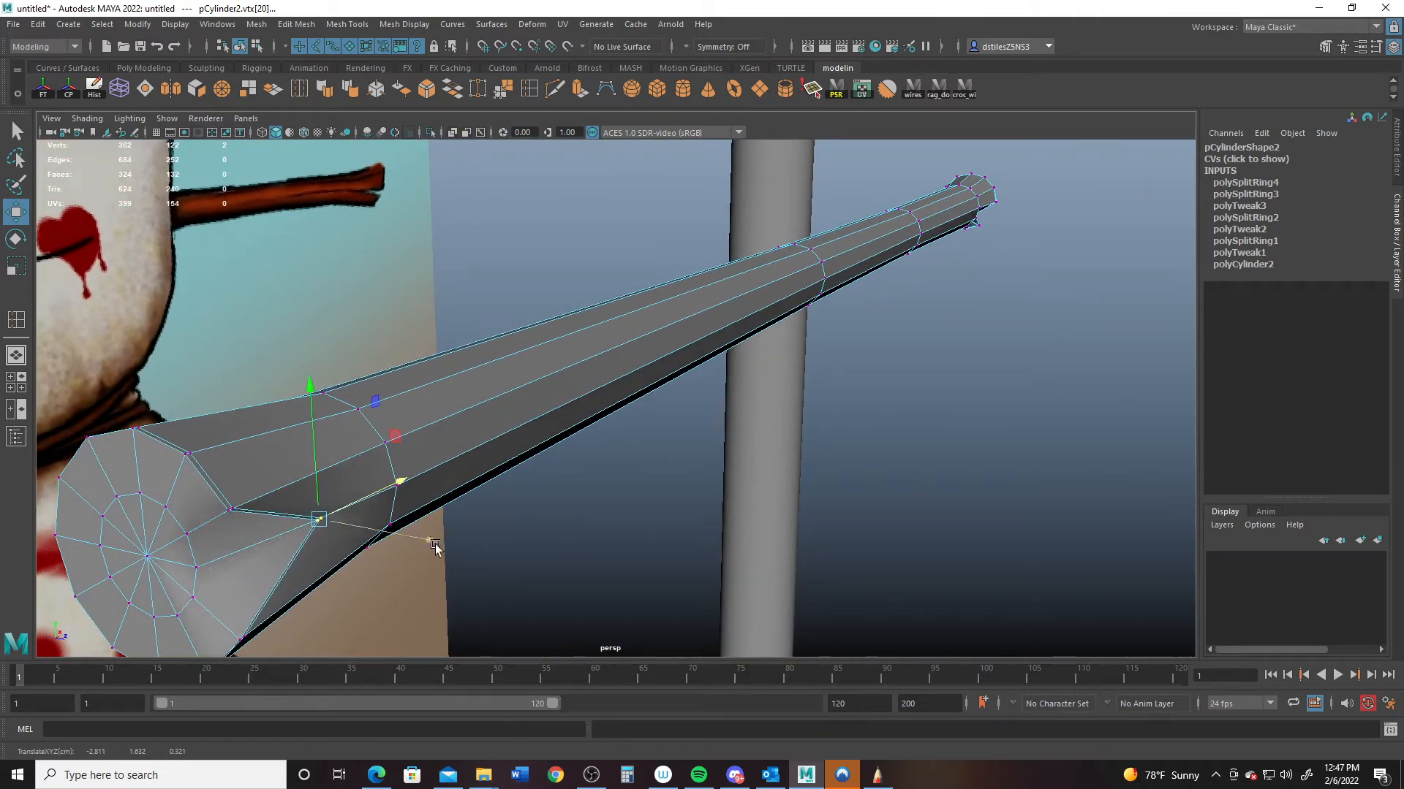
{"action": "left_click_drag", "start_coordinate": [435, 544], "coordinate": [309, 525]}
- Push the edge-loop vertex behind the left notch into the arm's depth, to about Z 0.31
{"action": "left_click_drag", "start_coordinate": [392, 500], "coordinate": [470, 355], "text": "alt"}
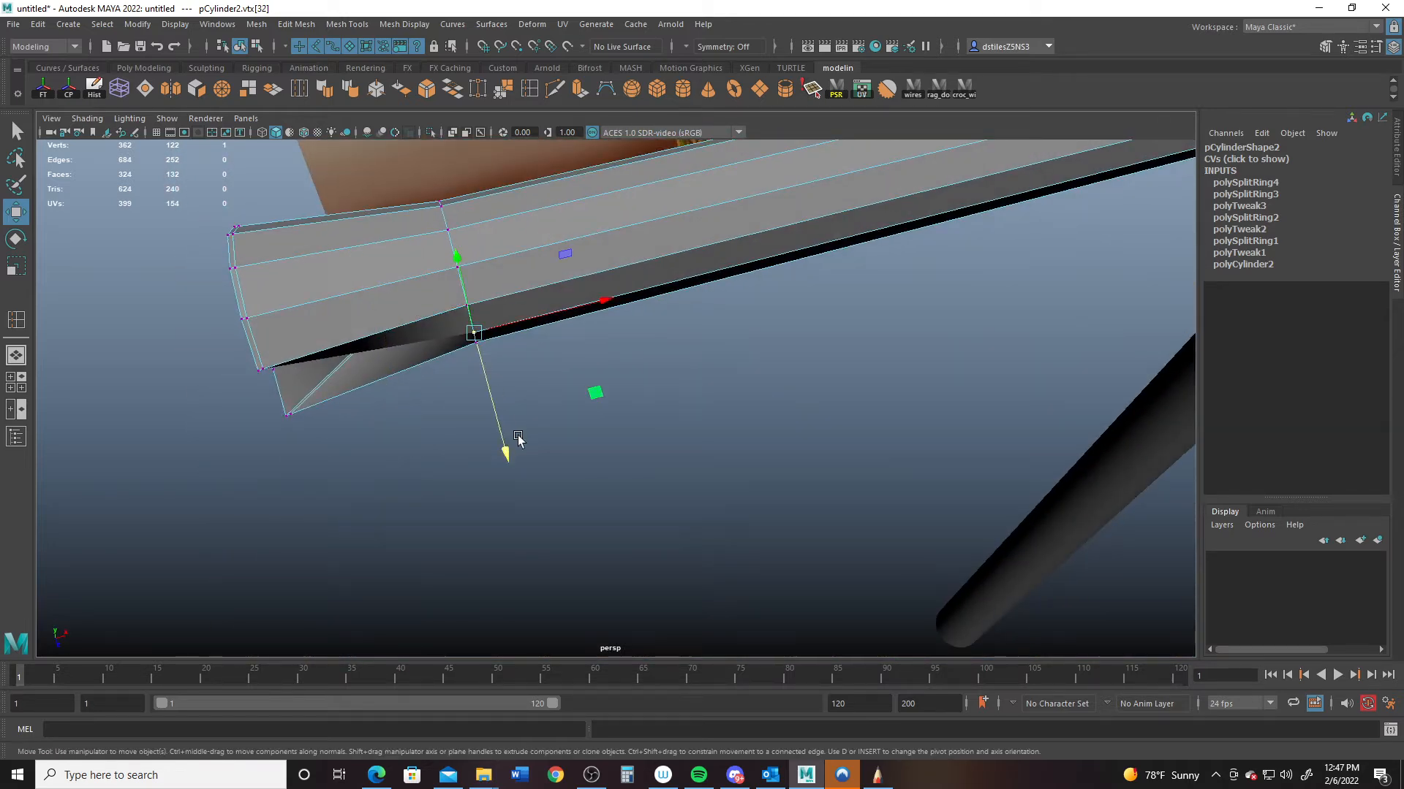
{"action": "left_click_drag", "start_coordinate": [517, 439], "coordinate": [499, 440]}
{"action": "left_click_drag", "start_coordinate": [605, 486], "coordinate": [583, 428], "text": "alt"}
{"action": "scroll", "coordinate": [583, 428], "scroll_direction": "up", "scroll_amount": 4}
{"action": "left_click_drag", "start_coordinate": [690, 480], "coordinate": [686, 481]}
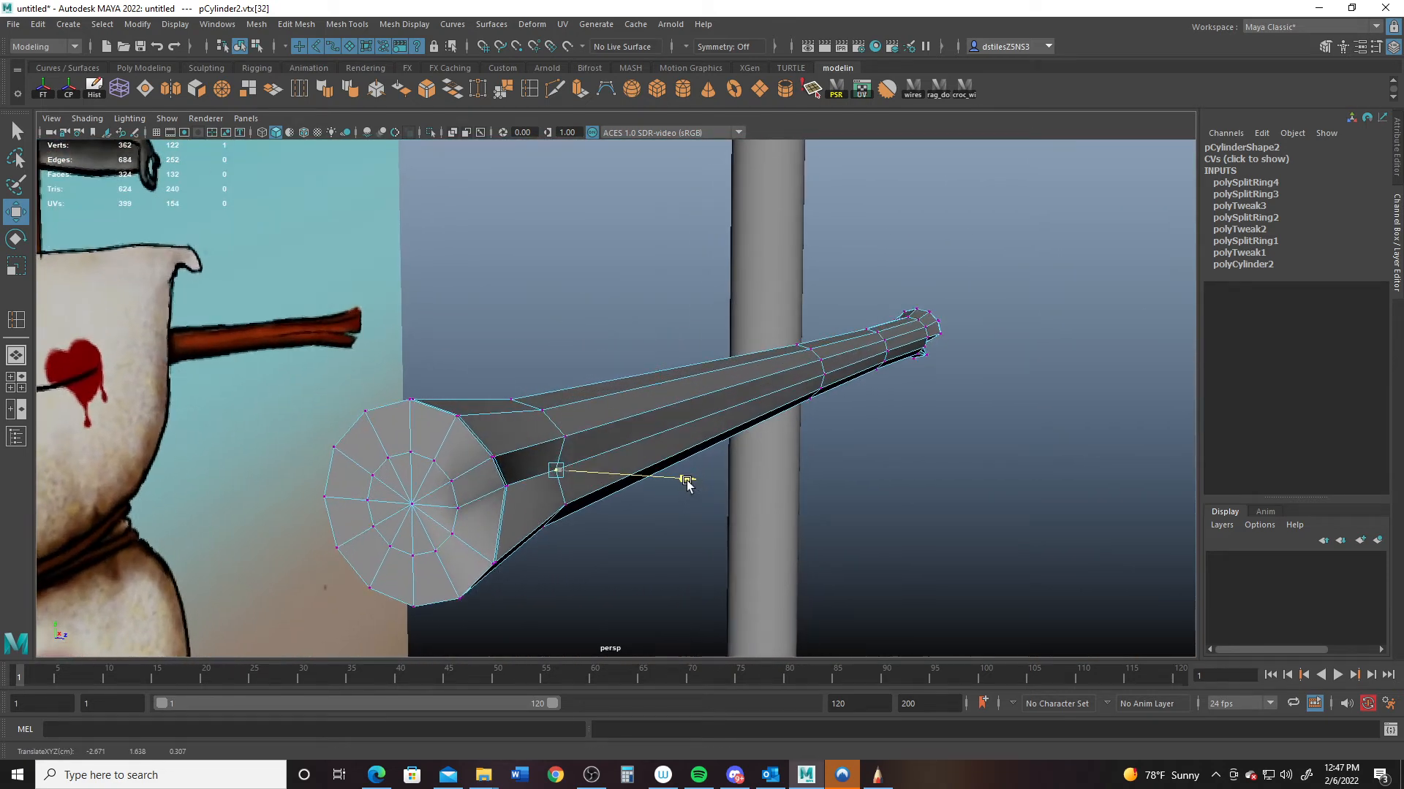
- Push the inner cap vertex beside the left notch inward along the arm to deepen the split
{"action": "left_click", "coordinate": [452, 511]}
{"action": "left_click_drag", "start_coordinate": [453, 514], "coordinate": [467, 447], "text": "alt"}
{"action": "left_click_drag", "start_coordinate": [487, 495], "coordinate": [508, 437], "text": "alt"}
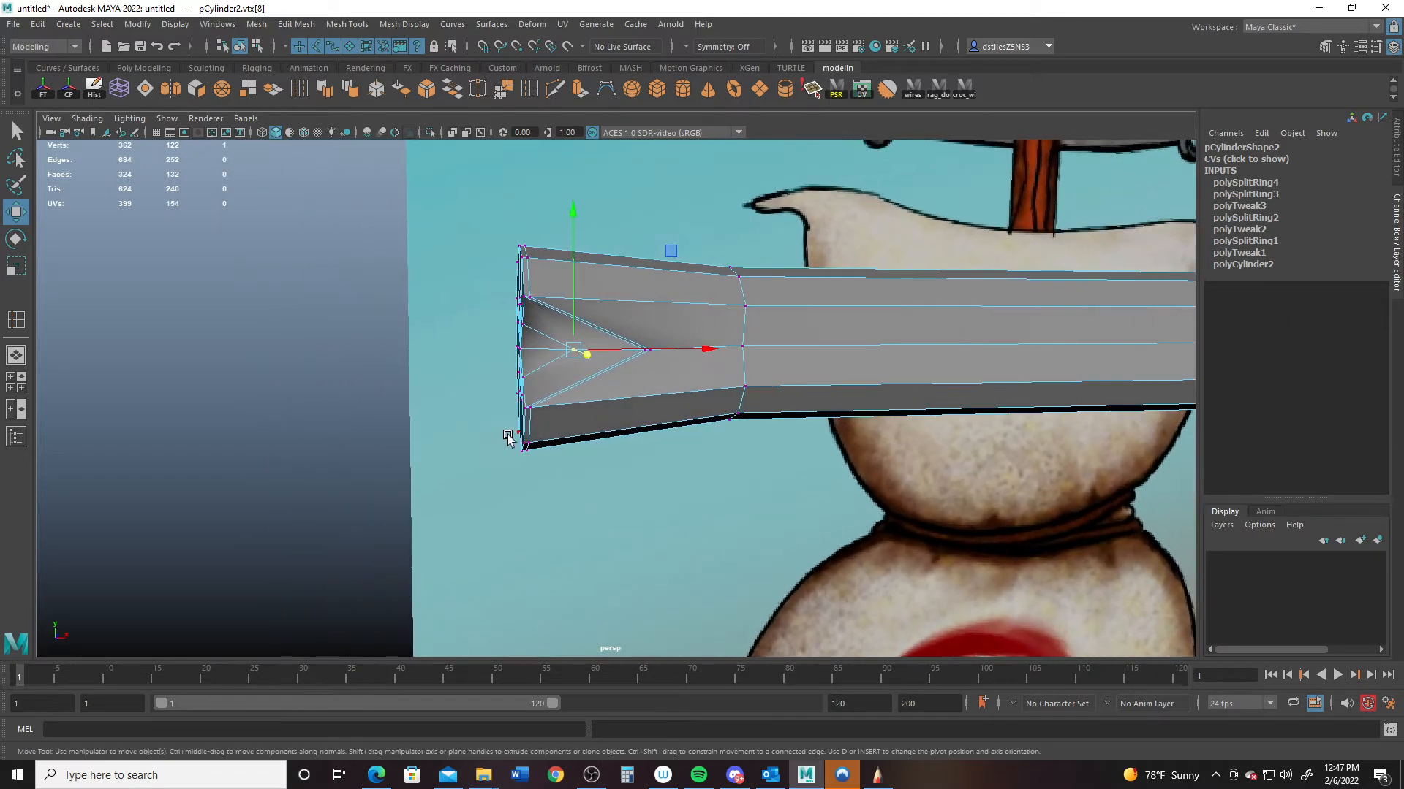
- Lower the left end's bottom rim vertices to about Y 1.45 and shift the bottom loop vertices toward the tip
{"action": "middle_click_drag", "start_coordinate": [520, 312], "coordinate": [526, 332]}
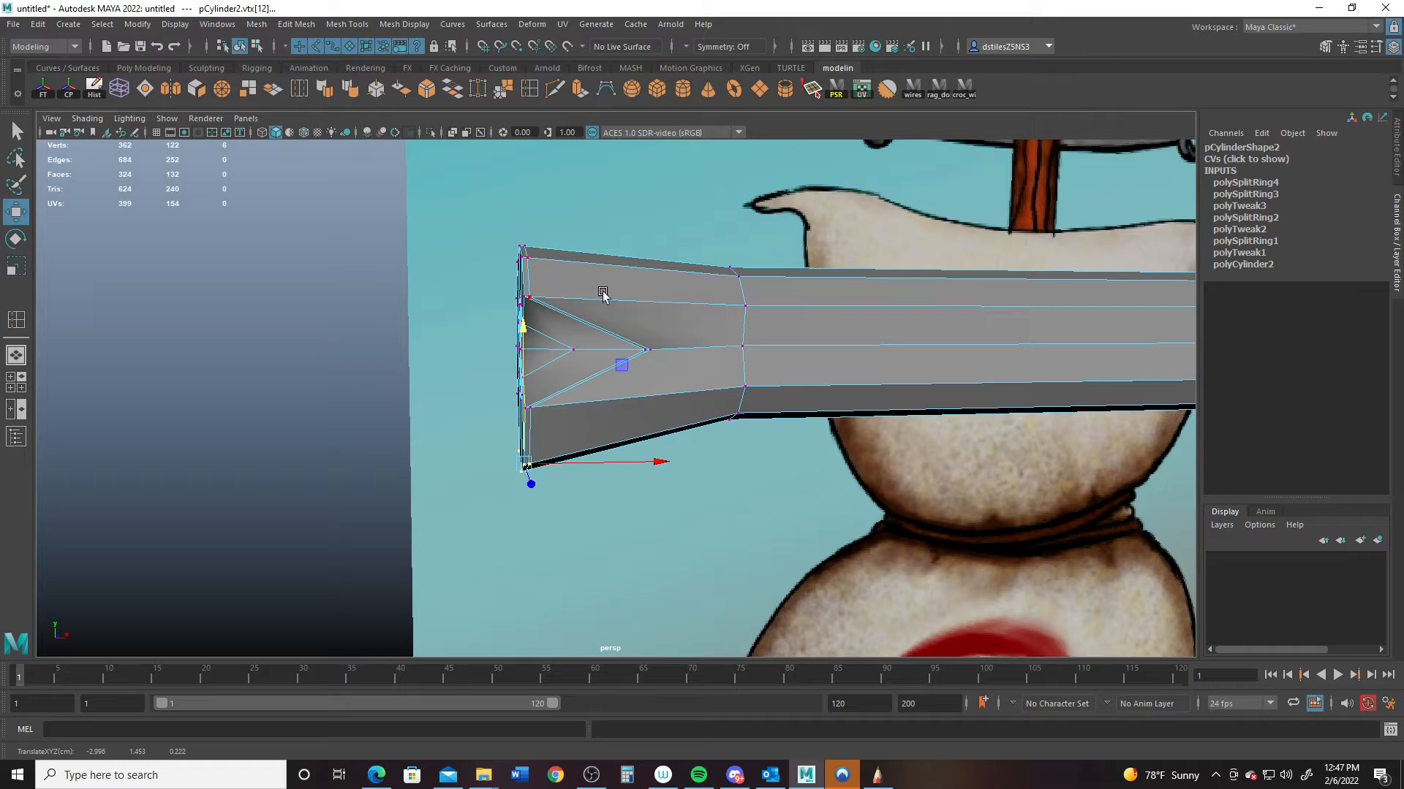
{"action": "left_click_drag", "start_coordinate": [703, 412], "coordinate": [768, 460]}
{"action": "left_click_drag", "start_coordinate": [848, 424], "coordinate": [779, 425]}
{"action": "middle_click_drag", "start_coordinate": [503, 235], "coordinate": [436, 423], "text": "alt"}
{"action": "left_click_drag", "start_coordinate": [436, 422], "coordinate": [410, 393], "text": "alt"}
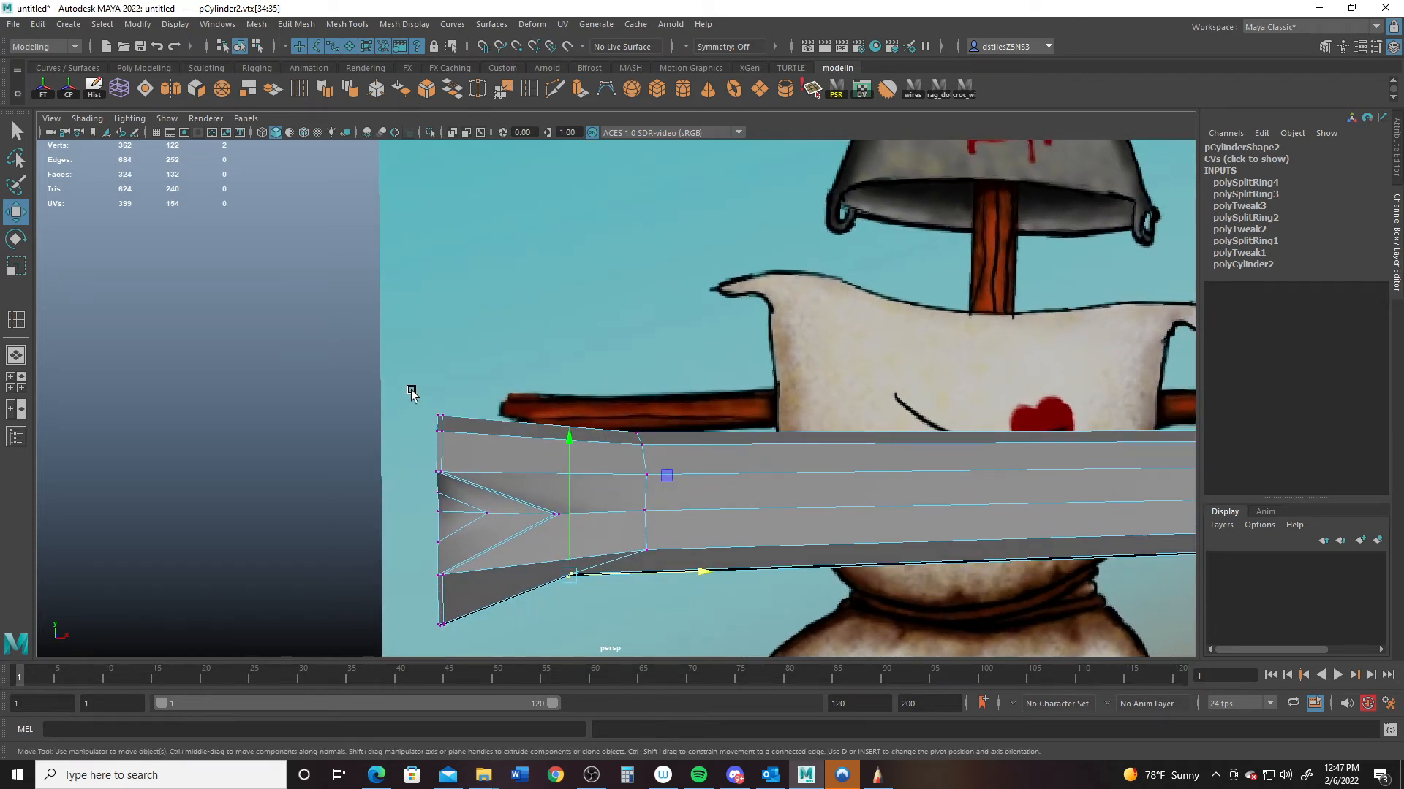
- Move the left end's top and bottom rim vertices inward along the arm to taper the corners, the bottom ones to about X -2.90
{"action": "left_click_drag", "start_coordinate": [560, 416], "coordinate": [692, 484]}
{"action": "key", "text": "e"}
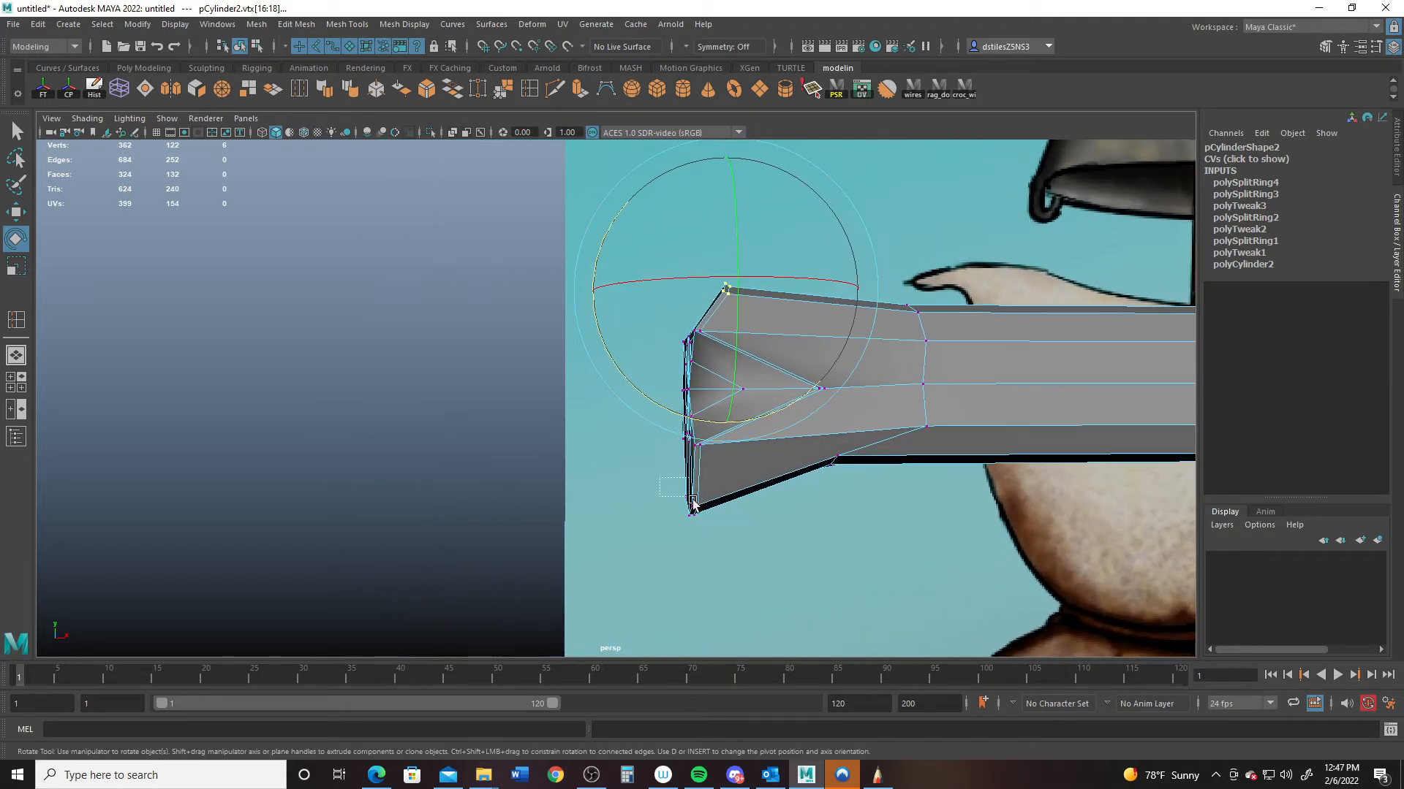
{"action": "left_click", "coordinate": [691, 511]}
{"action": "key", "text": "w"}
{"action": "left_click_drag", "start_coordinate": [827, 510], "coordinate": [850, 508]}
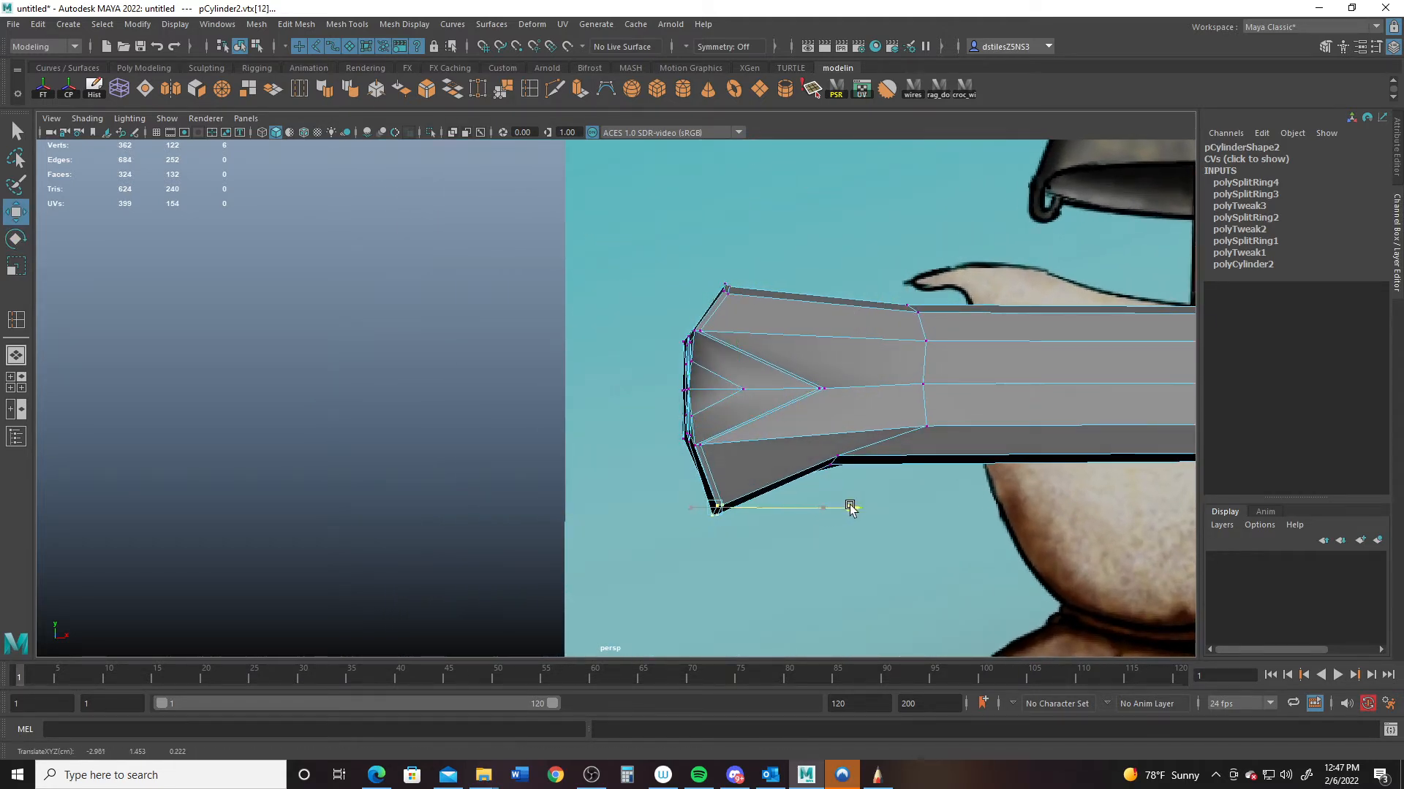
- Push the middle vertices of the left end cap inward to form a split between the upper and lower prongs
{"action": "scroll", "coordinate": [819, 512], "scroll_direction": "down", "scroll_amount": 2}
{"action": "key", "text": "e"}
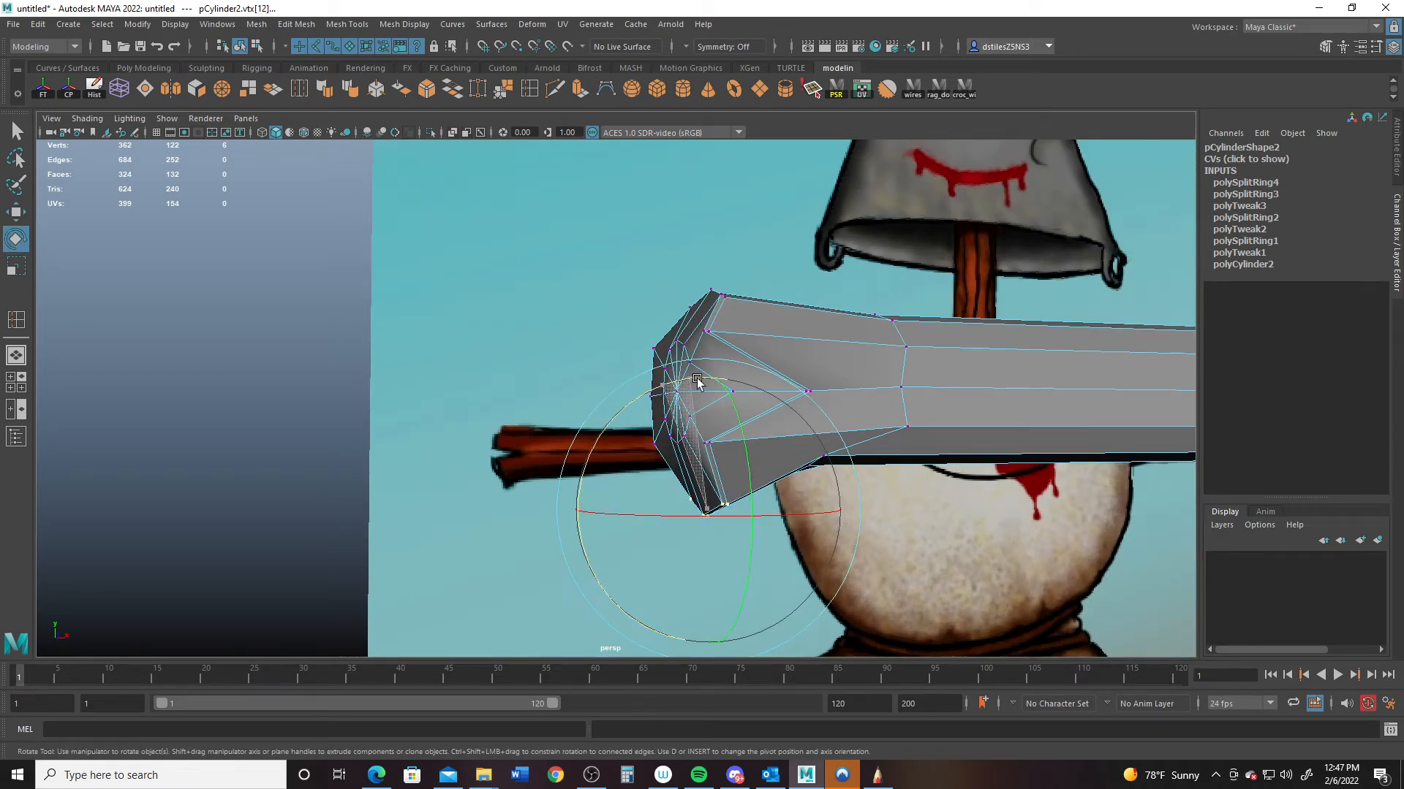
{"action": "key", "text": "w"}
{"action": "mouse_move", "coordinate": [684, 394]}
{"action": "left_mouse_down", "text": "alt"}
{"action": "mouse_move", "coordinate": [658, 394]}
{"action": "mouse_move", "coordinate": [671, 398]}
{"action": "left_mouse_up", "text": "alt"}
{"action": "scroll", "coordinate": [671, 398], "scroll_direction": "up", "scroll_amount": 4}
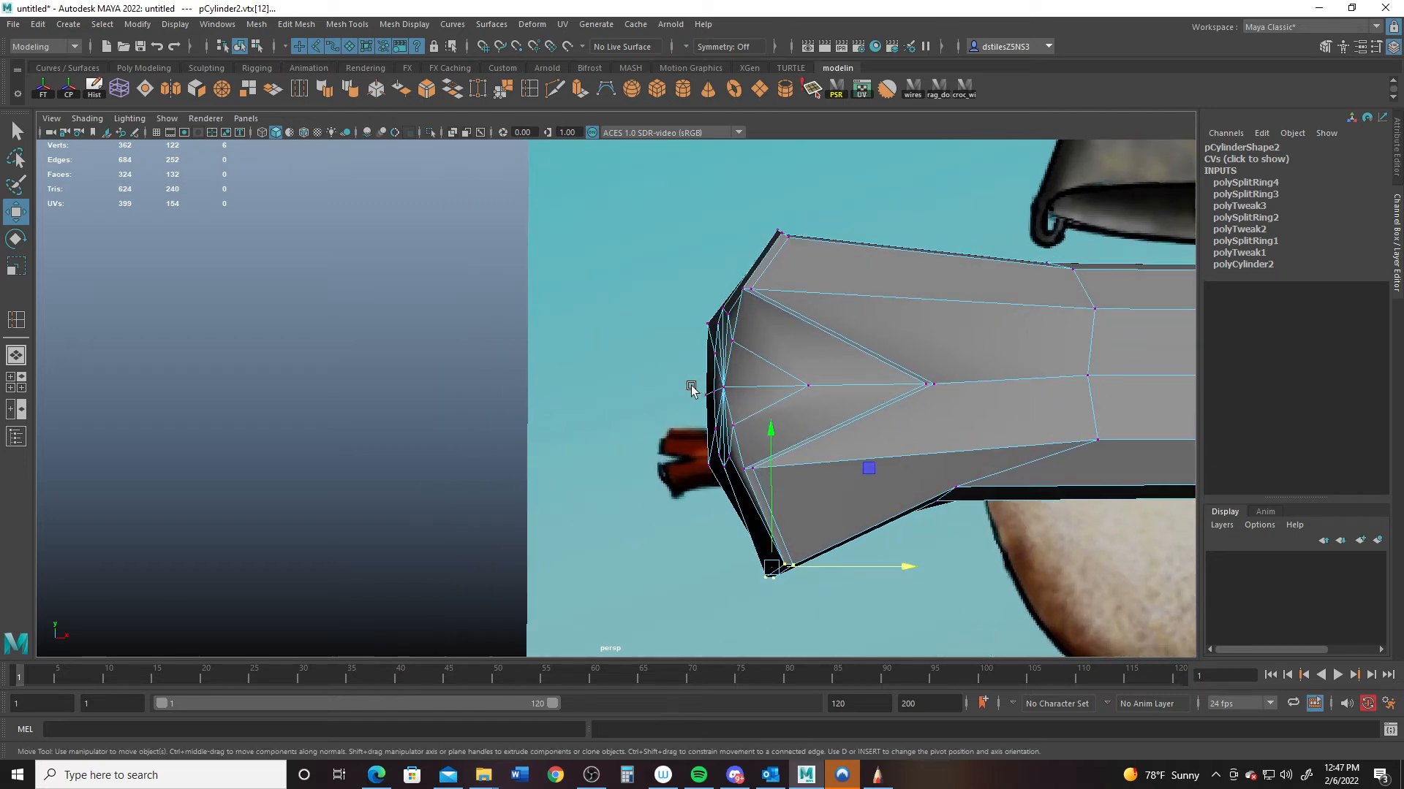
{"action": "mouse_move", "coordinate": [781, 397]}
{"action": "left_mouse_down"}
{"action": "mouse_move", "coordinate": [817, 401]}
{"action": "mouse_move", "coordinate": [774, 454]}
{"action": "mouse_move", "coordinate": [707, 445]}
{"action": "mouse_move", "coordinate": [702, 431]}
{"action": "mouse_move", "coordinate": [775, 394]}
{"action": "left_mouse_up"}
- Return the arm cylinder to object mode, turn on its smooth preview and deselect it
{"action": "right_click_drag", "start_coordinate": [775, 395], "coordinate": [886, 342]}
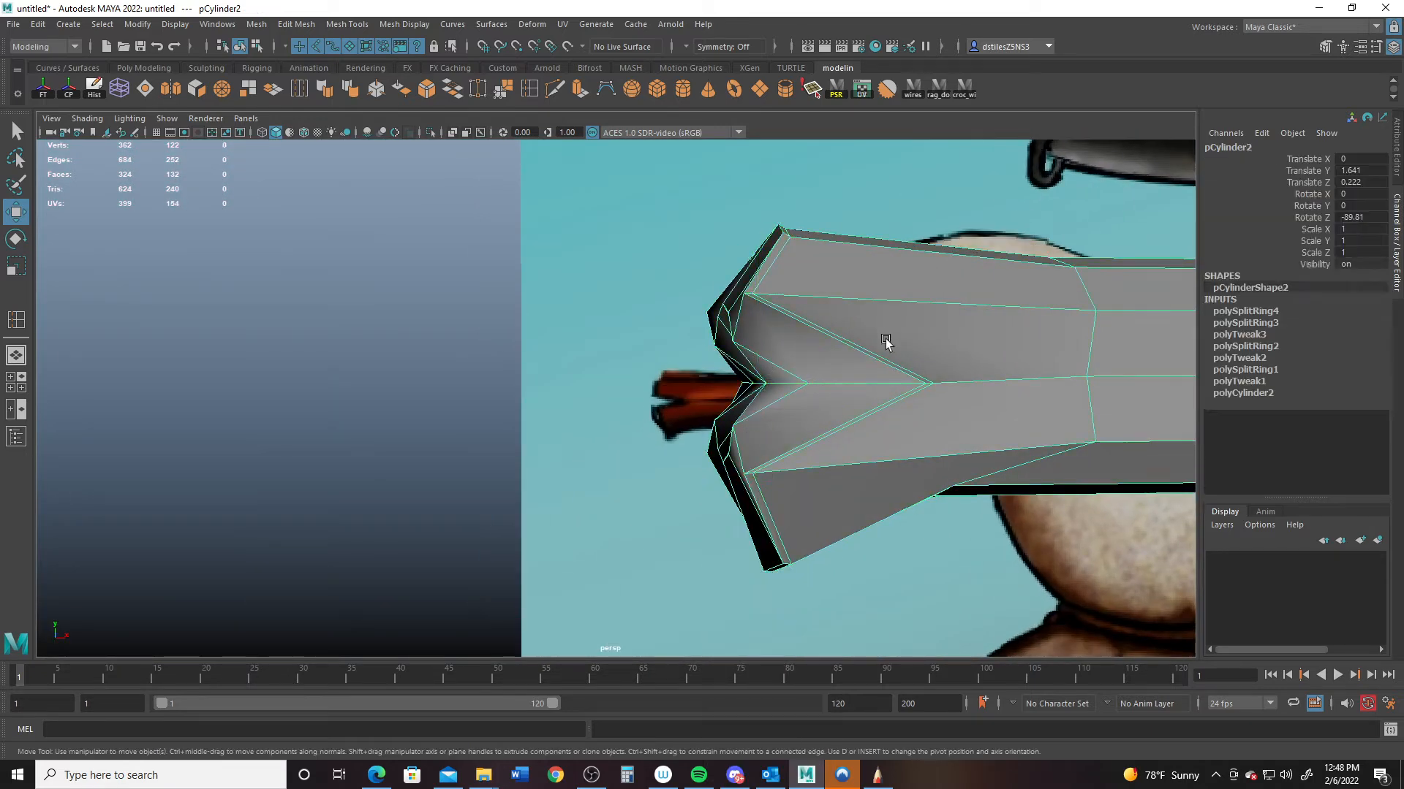
{"action": "key", "text": "3"}
{"action": "left_click", "coordinate": [444, 479]}
{"action": "right_click_drag", "start_coordinate": [444, 479], "coordinate": [339, 256], "text": "alt"}
{"action": "middle_click_drag", "start_coordinate": [811, 337], "coordinate": [267, 322], "text": "alt"}
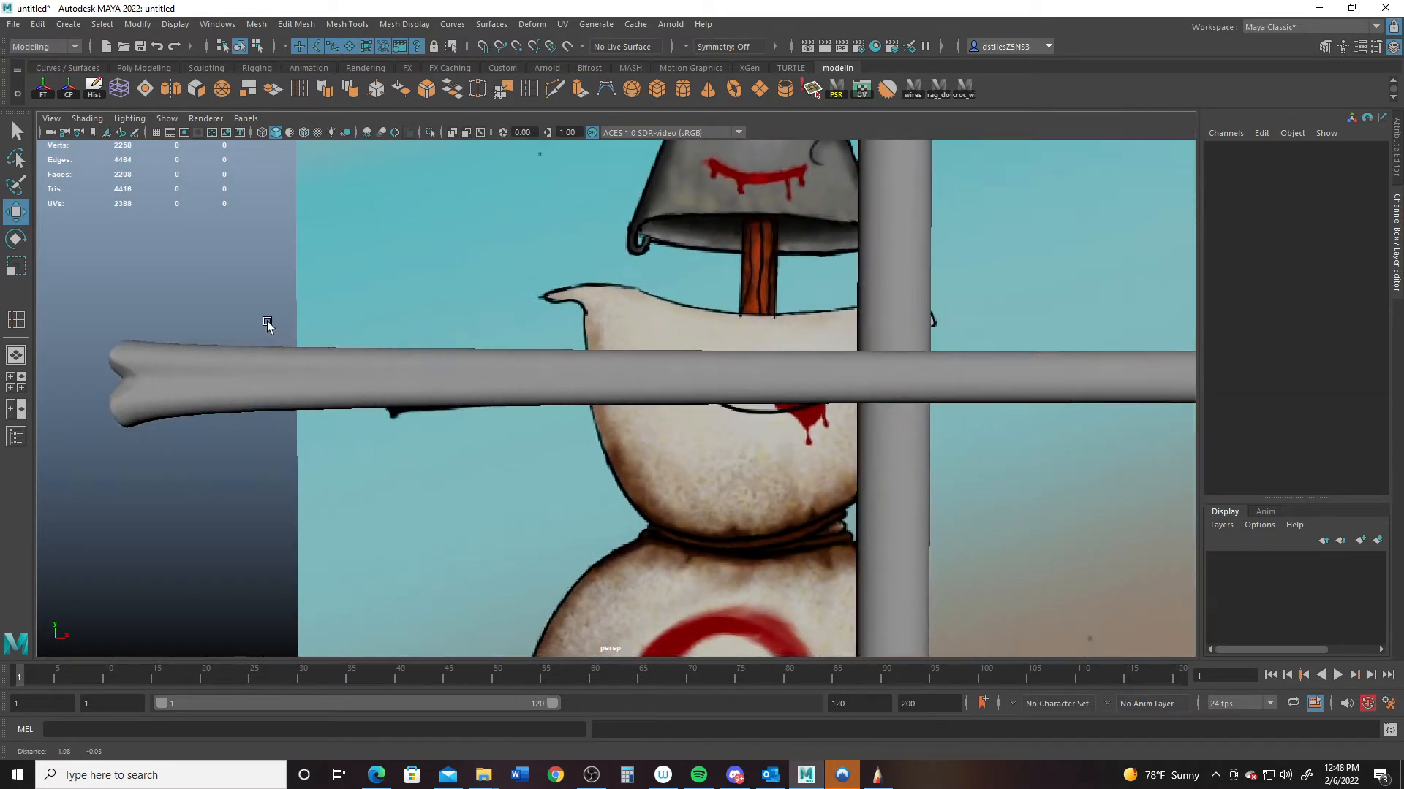
{"action": "right_click_drag", "start_coordinate": [468, 409], "coordinate": [332, 359], "text": "alt"}
{"action": "left_click_drag", "start_coordinate": [589, 393], "coordinate": [464, 416], "text": "alt"}
{"action": "right_click_drag", "start_coordinate": [463, 417], "coordinate": [527, 457], "text": "alt"}
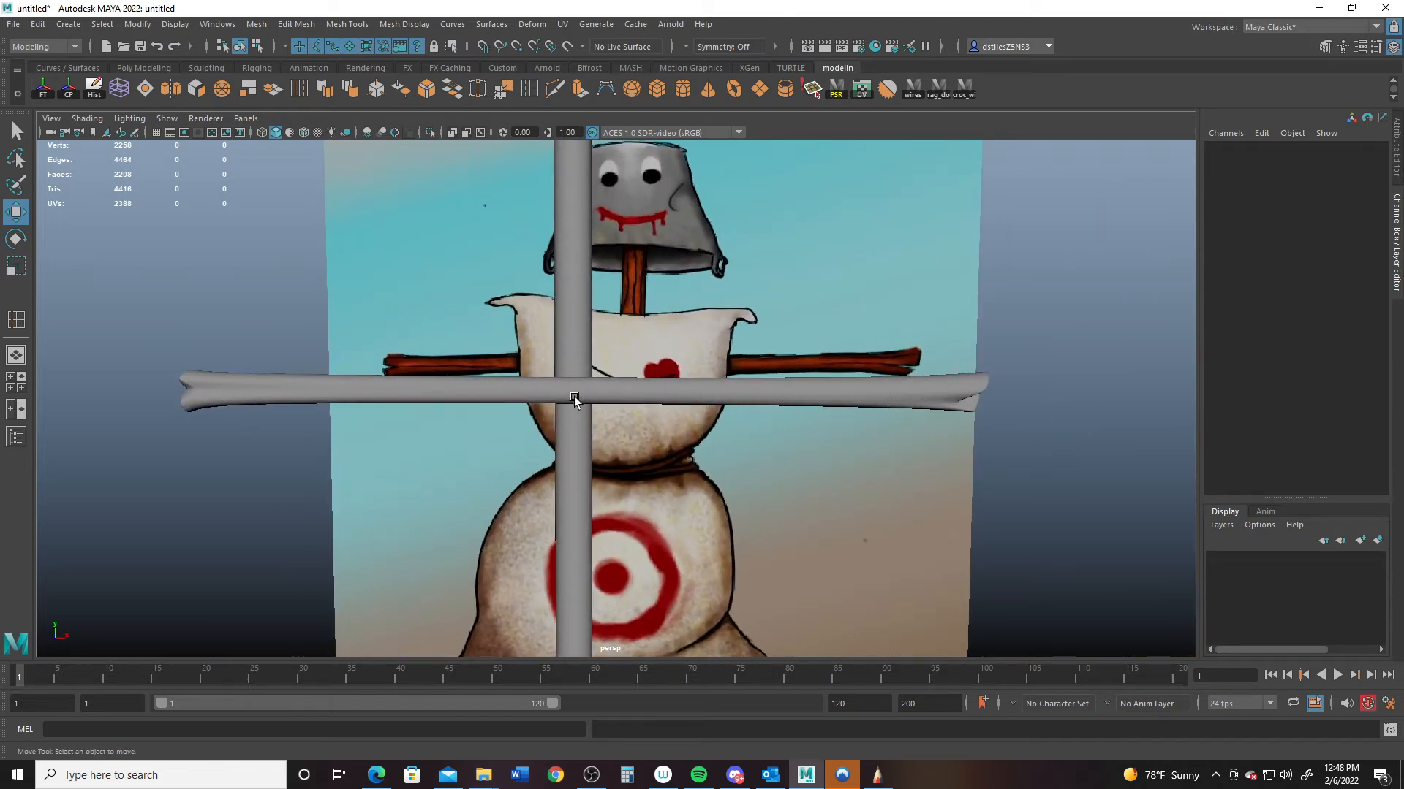
- Examine the crossed post and split-ended crossbar against the reference image from several angles
{"action": "right_click_drag", "start_coordinate": [708, 462], "coordinate": [502, 342], "text": "alt"}
{"action": "middle_click_drag", "start_coordinate": [503, 342], "coordinate": [519, 318], "text": "alt"}
{"action": "right_click_drag", "start_coordinate": [519, 318], "coordinate": [600, 374], "text": "alt"}
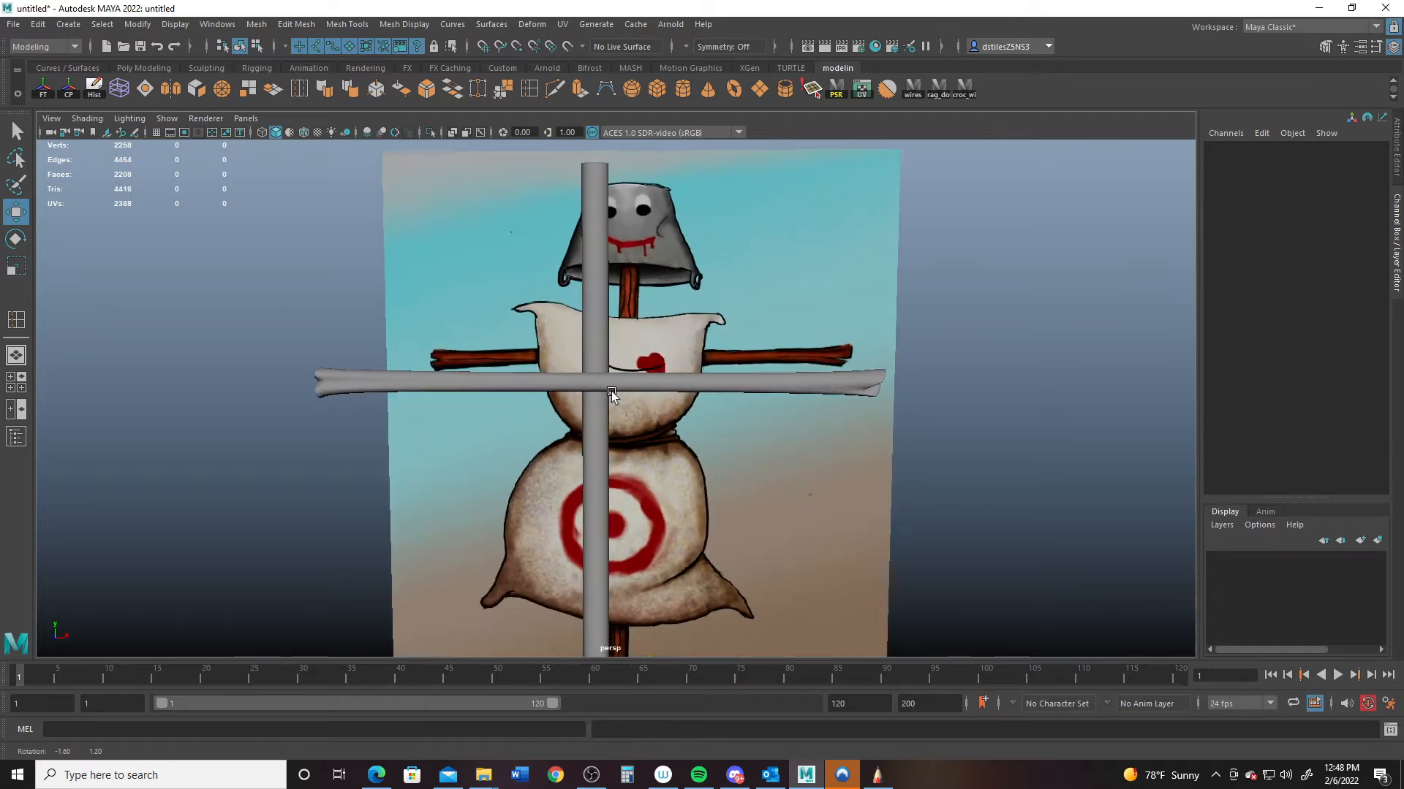
{"action": "left_click_drag", "start_coordinate": [599, 374], "coordinate": [560, 373], "text": "alt"}
{"action": "right_click_drag", "start_coordinate": [559, 373], "coordinate": [648, 450], "text": "alt"}
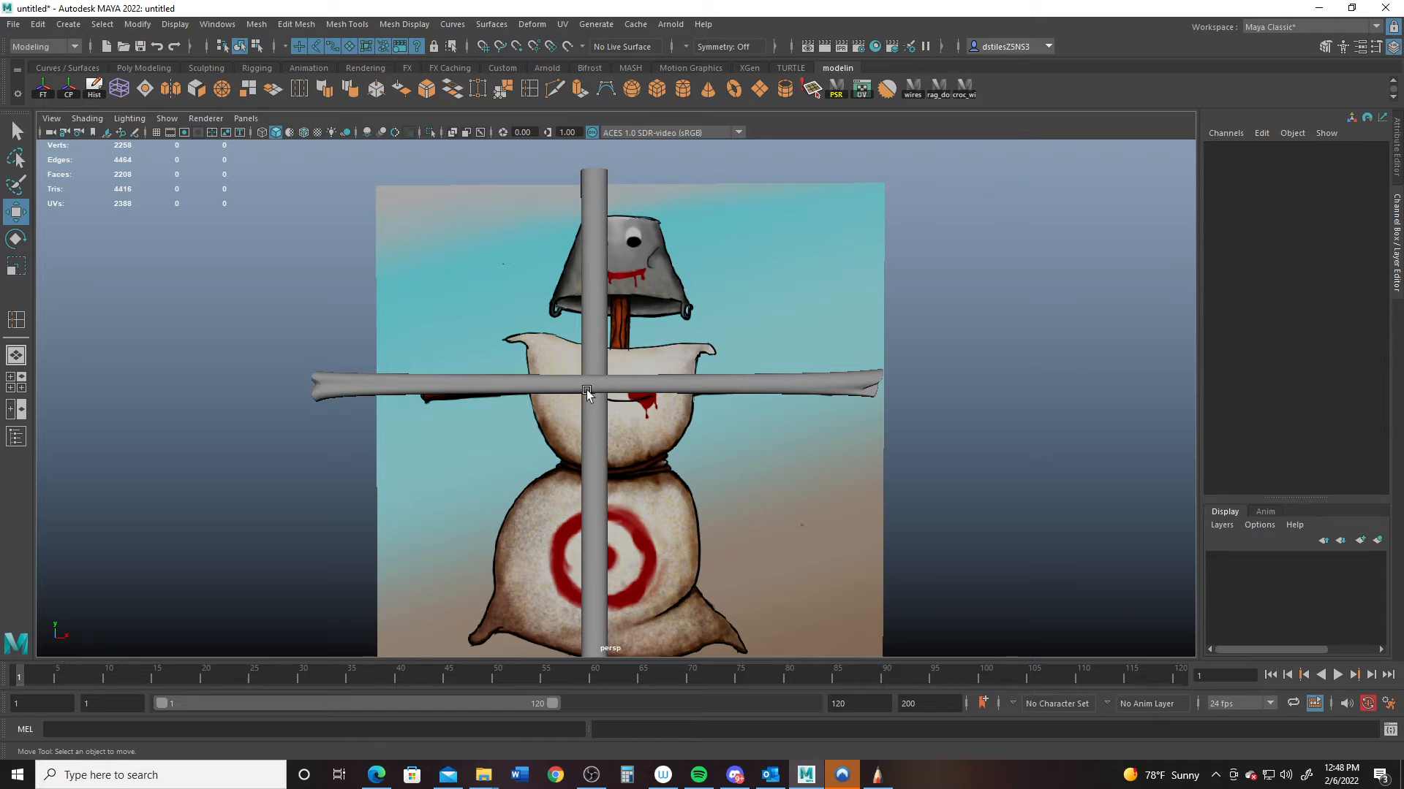
{"action": "left_click_drag", "start_coordinate": [569, 407], "coordinate": [590, 375], "text": "alt"}
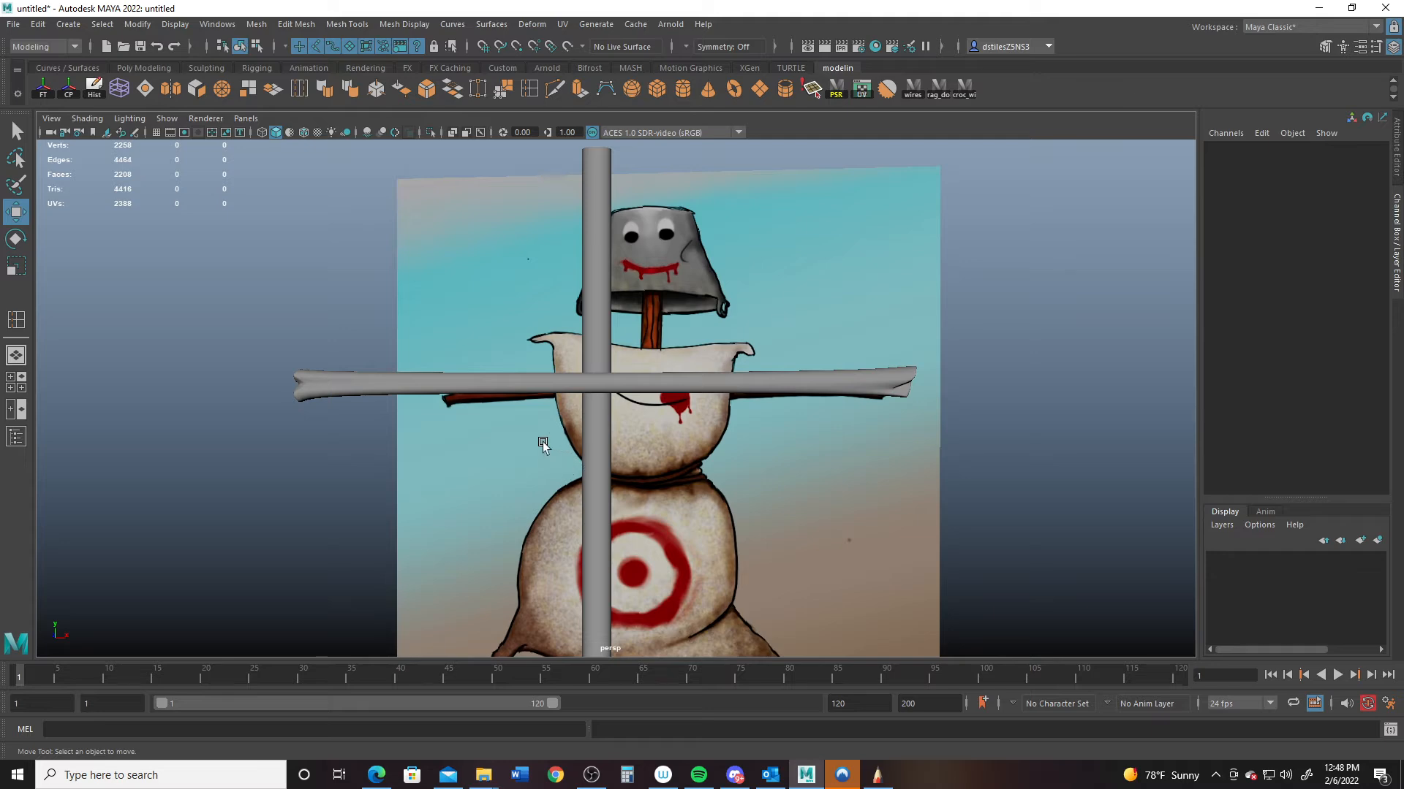
{"action": "right_click_drag", "start_coordinate": [547, 453], "coordinate": [874, 489], "text": "alt"}
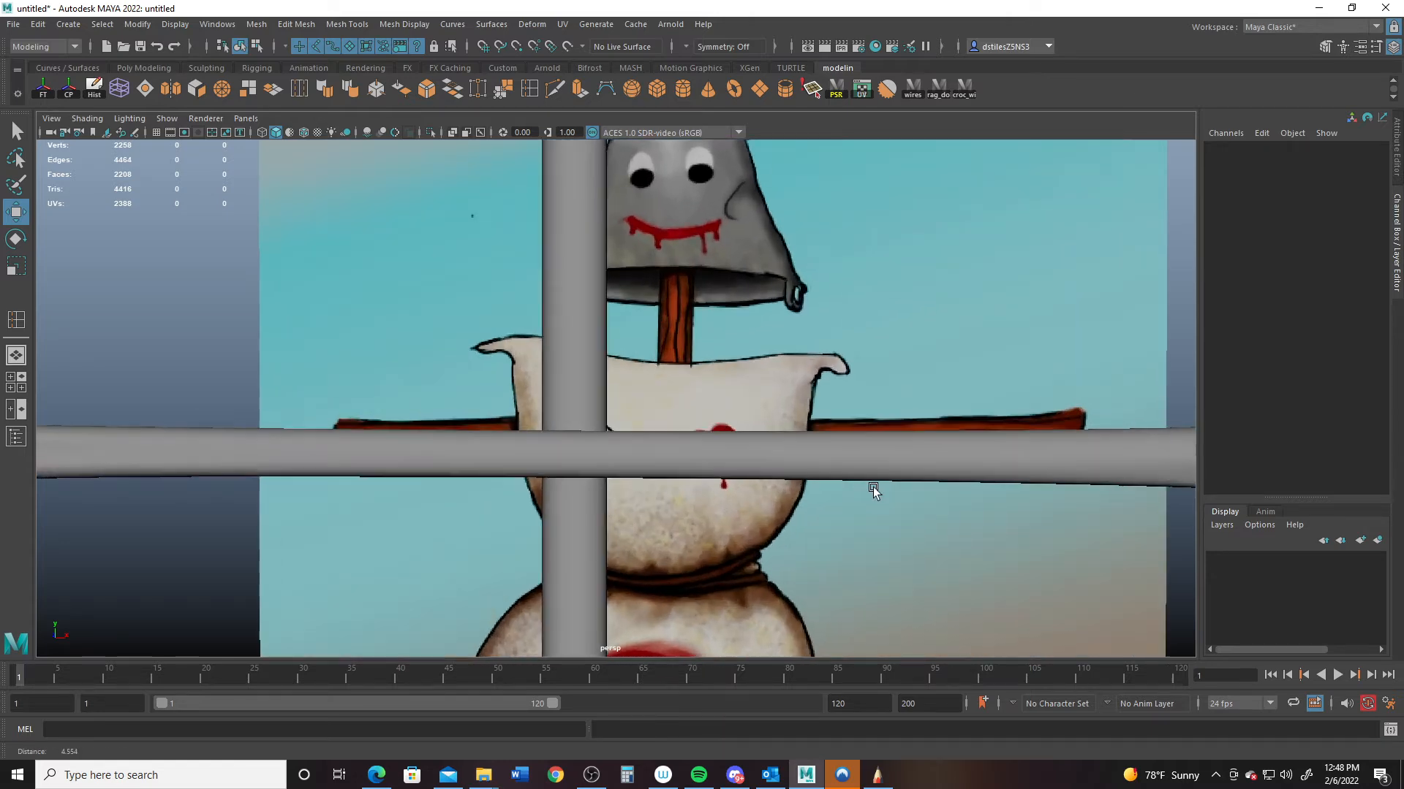
{"action": "left_click_drag", "start_coordinate": [526, 419], "coordinate": [646, 480], "text": "alt"}
{"action": "right_click_drag", "start_coordinate": [645, 479], "coordinate": [357, 380], "text": "alt"}
{"action": "left_click_drag", "start_coordinate": [540, 418], "coordinate": [461, 387], "text": "alt"}
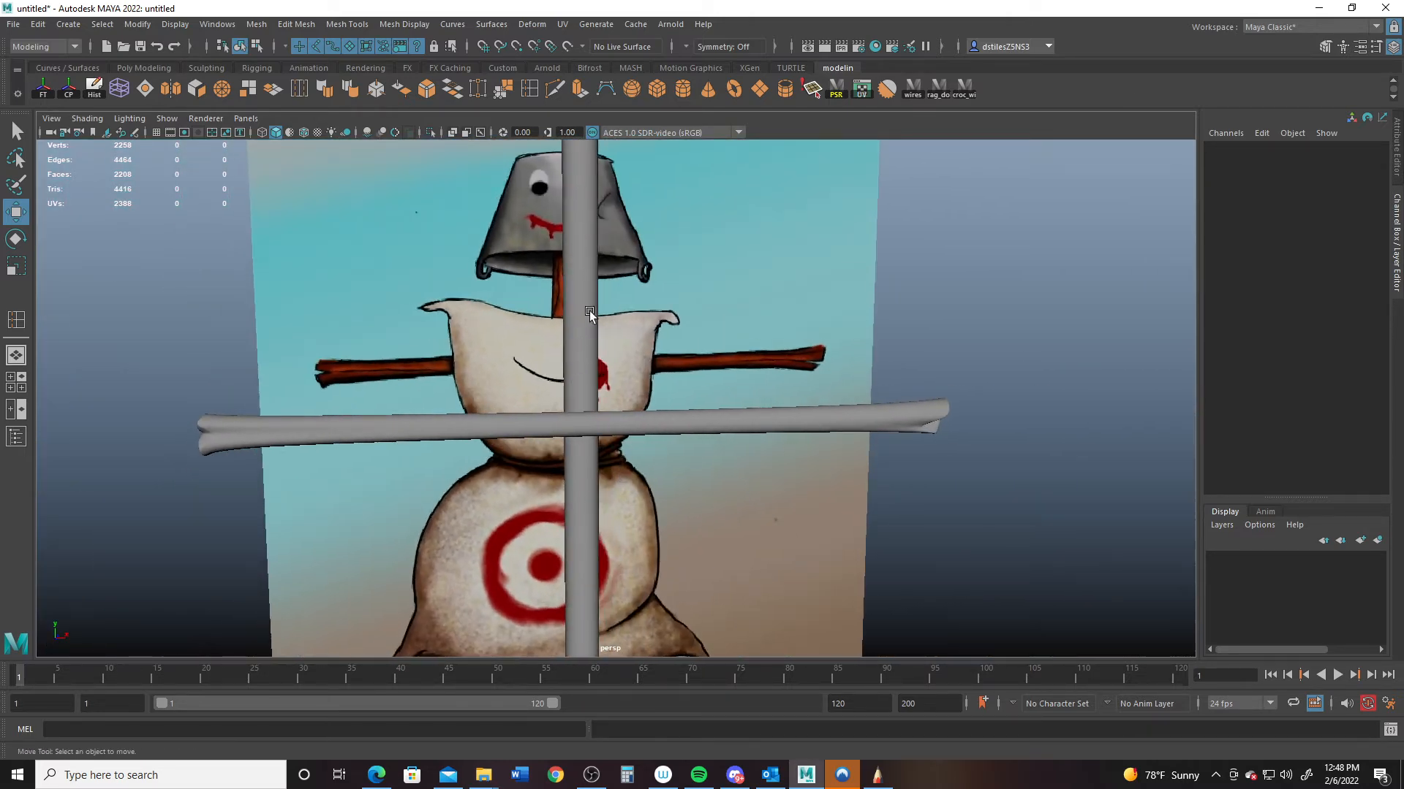
- Create a polygon torus and raise it to about Y 1.39, around the crossing of the post and arm
{"action": "left_click", "coordinate": [734, 89]}
{"action": "right_click_drag", "start_coordinate": [630, 409], "coordinate": [504, 391], "text": "alt"}
{"action": "mouse_move", "coordinate": [505, 391]}
{"action": "left_mouse_down", "text": "alt"}
{"action": "mouse_move", "coordinate": [548, 395]}
{"action": "mouse_move", "coordinate": [494, 389]}
{"action": "left_mouse_up", "text": "alt"}
{"action": "left_click_drag", "start_coordinate": [590, 459], "coordinate": [589, 304]}
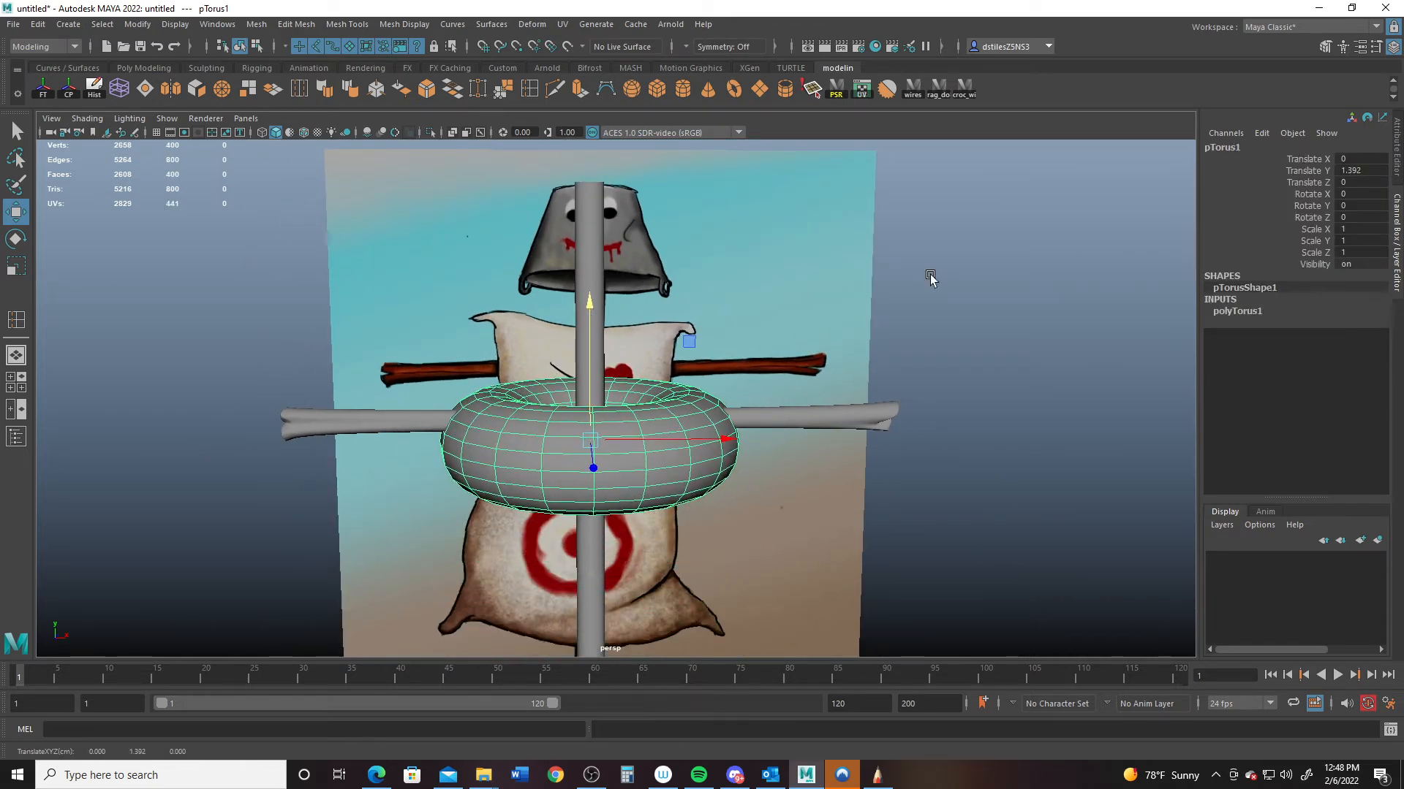
- Set the torus to 8 height subdivisions and 12 axis subdivisions, with smooth preview on
{"action": "left_click", "coordinate": [1228, 313]}
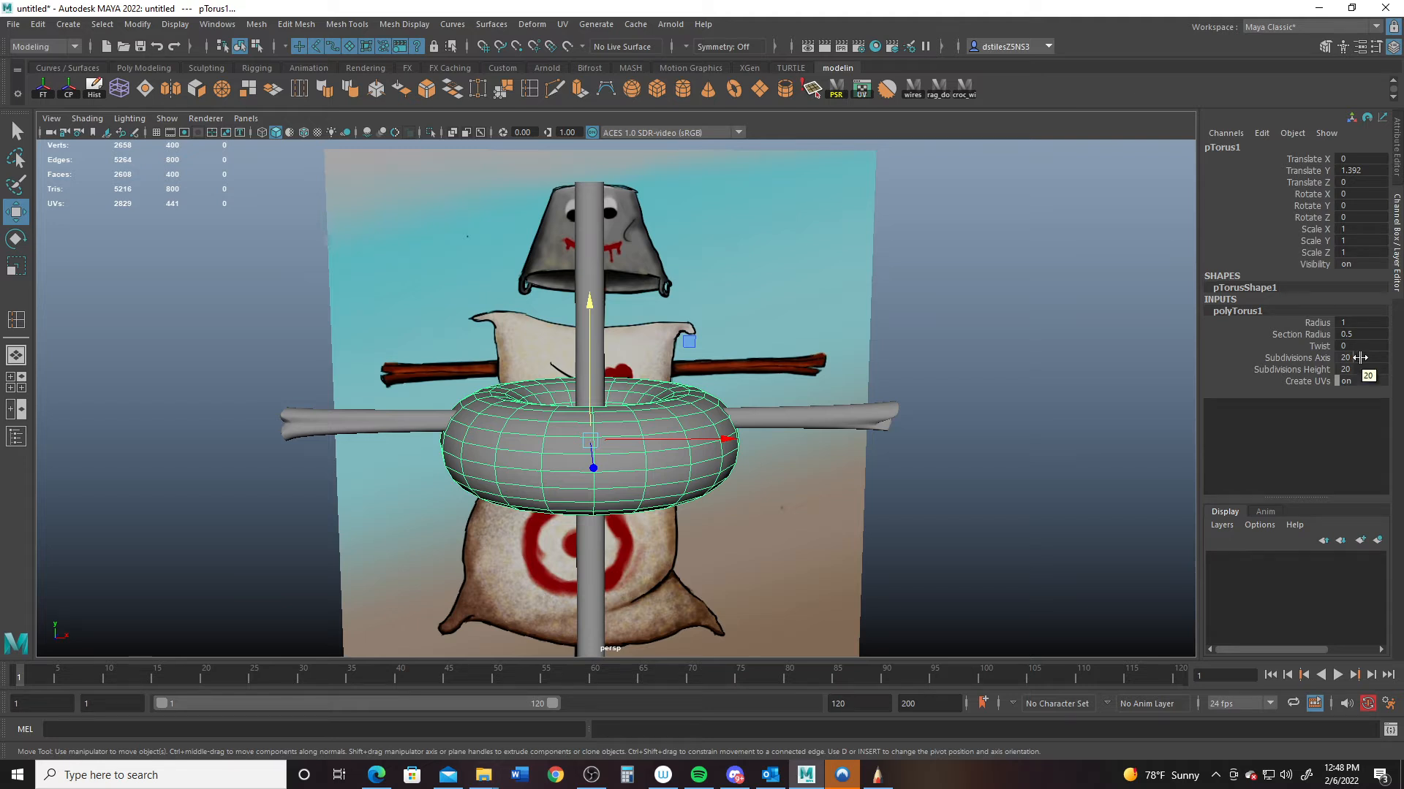
{"action": "key", "text": "Return"}
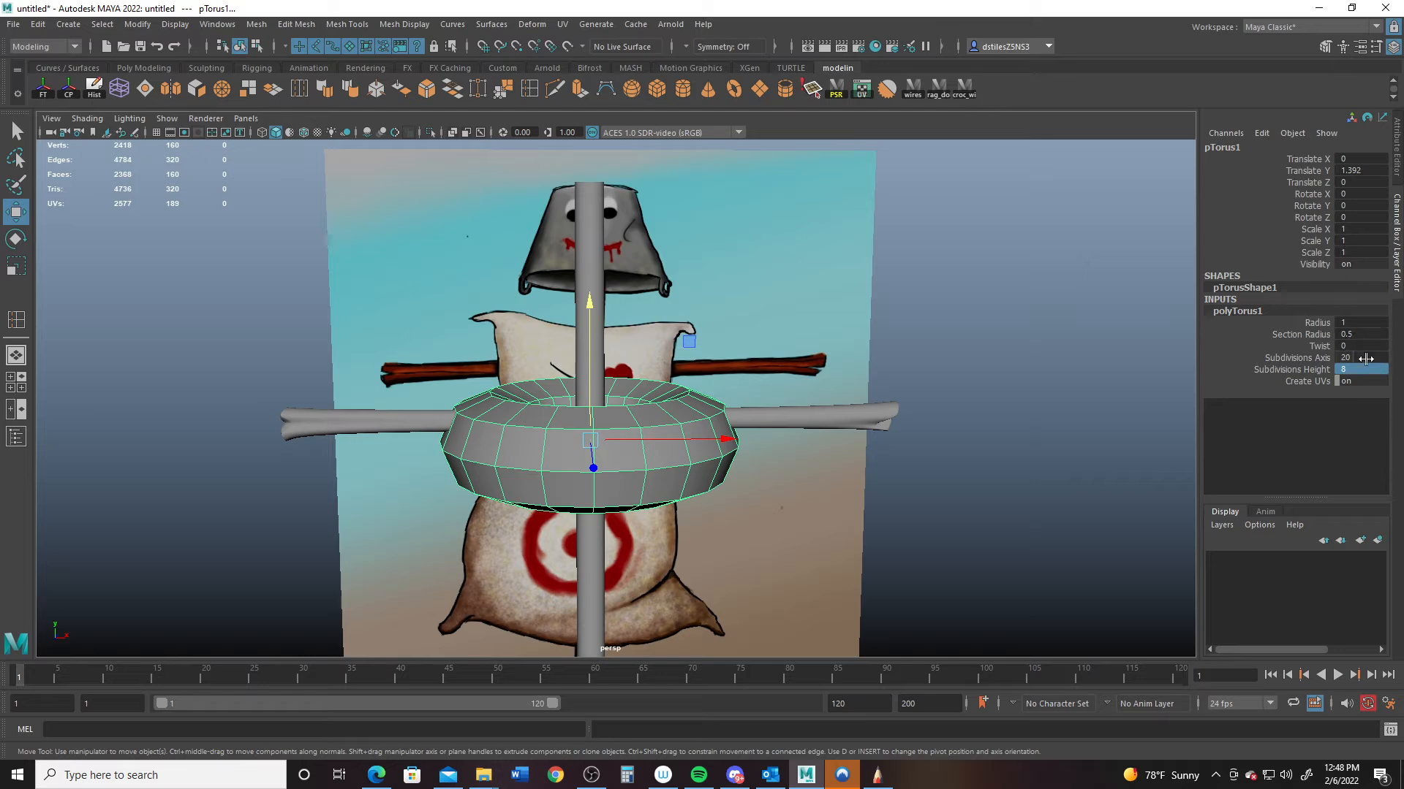
{"action": "key", "text": "3"}
{"action": "left_click_drag", "start_coordinate": [578, 455], "coordinate": [614, 484], "text": "alt"}
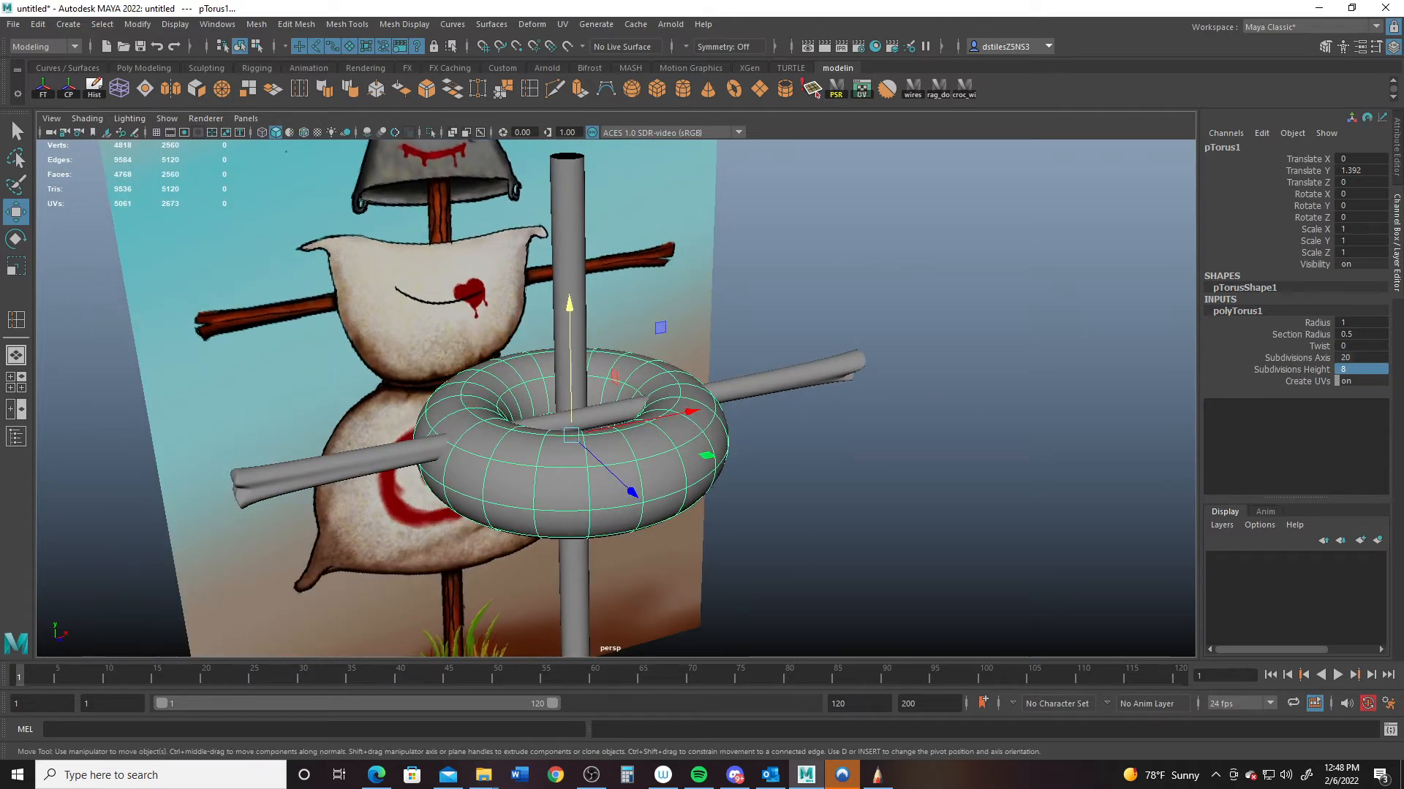
{"action": "left_click", "coordinate": [1346, 358]}
{"action": "type", "text": "12"}
{"action": "key", "text": "Return"}
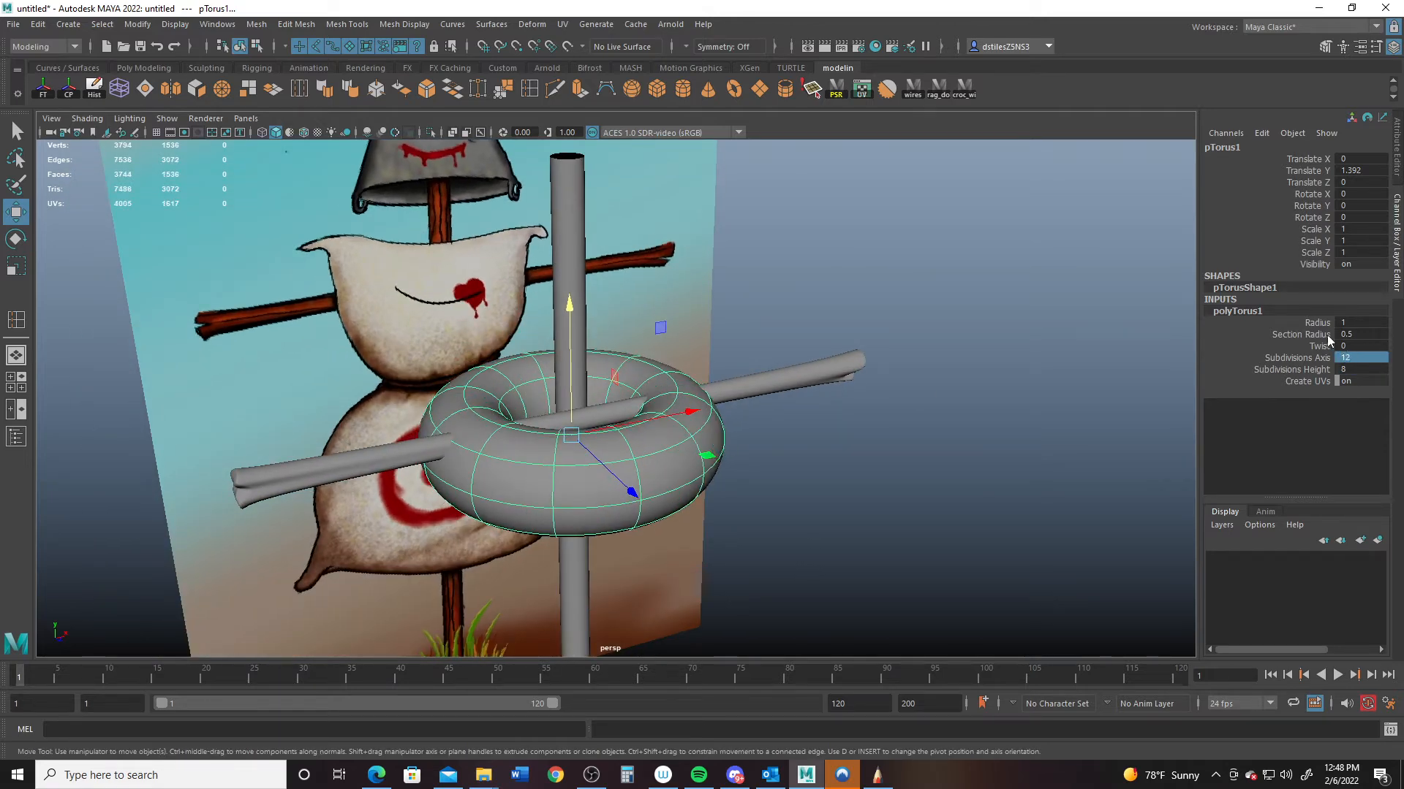
- Rotate the torus diagonally across the post and arm joint, to about -27.4, 4.1 and -51.4 degrees in X, Y and Z
{"action": "left_click_drag", "start_coordinate": [548, 406], "coordinate": [460, 388], "text": "alt"}
{"action": "right_click_drag", "start_coordinate": [460, 388], "coordinate": [620, 413], "text": "alt"}
{"action": "left_click_drag", "start_coordinate": [620, 413], "coordinate": [633, 475], "text": "alt"}
{"action": "right_click_drag", "start_coordinate": [633, 476], "coordinate": [639, 460], "text": "alt"}
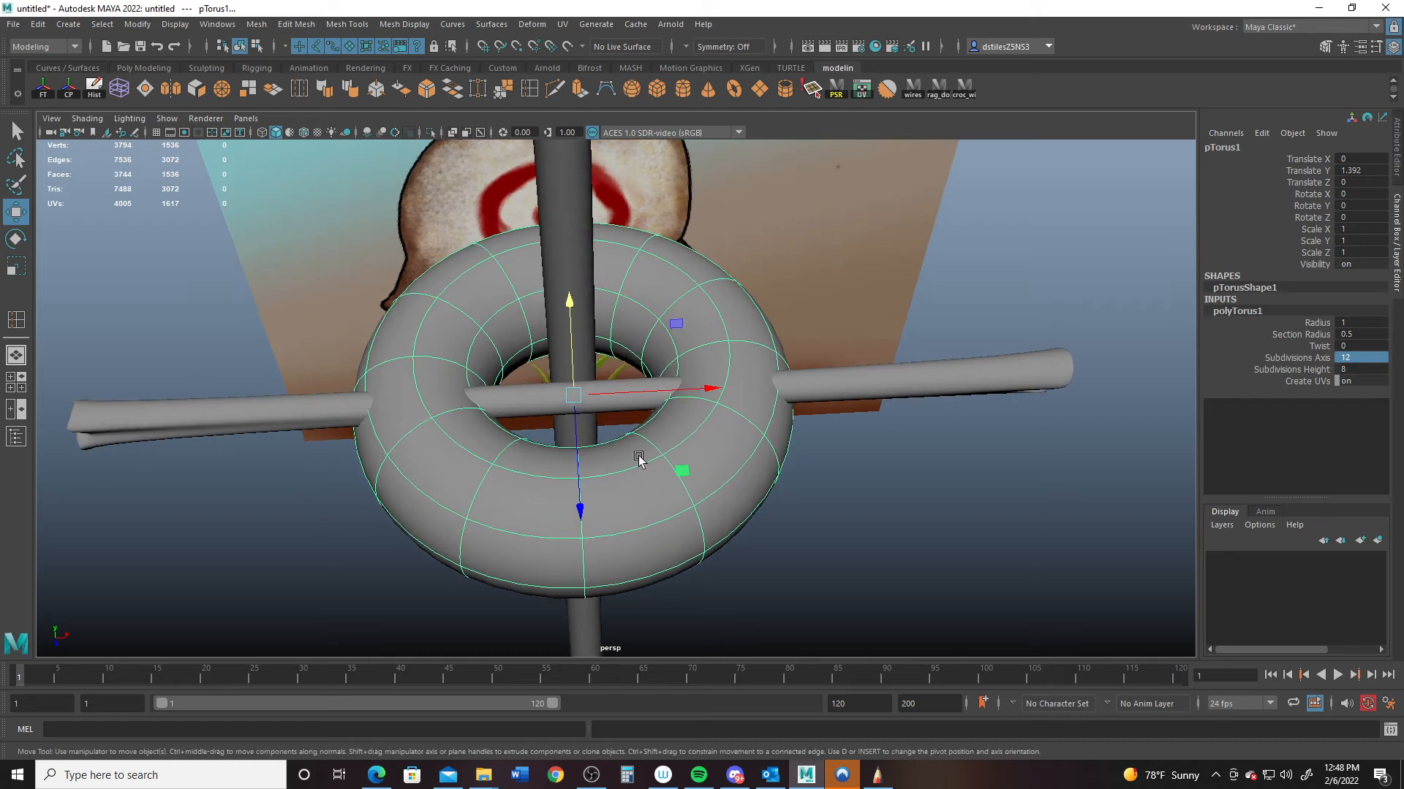
{"action": "key", "text": "e"}
{"action": "left_click_drag", "start_coordinate": [607, 307], "coordinate": [470, 388]}
{"action": "scroll", "coordinate": [603, 435], "scroll_direction": "down", "scroll_amount": 2}
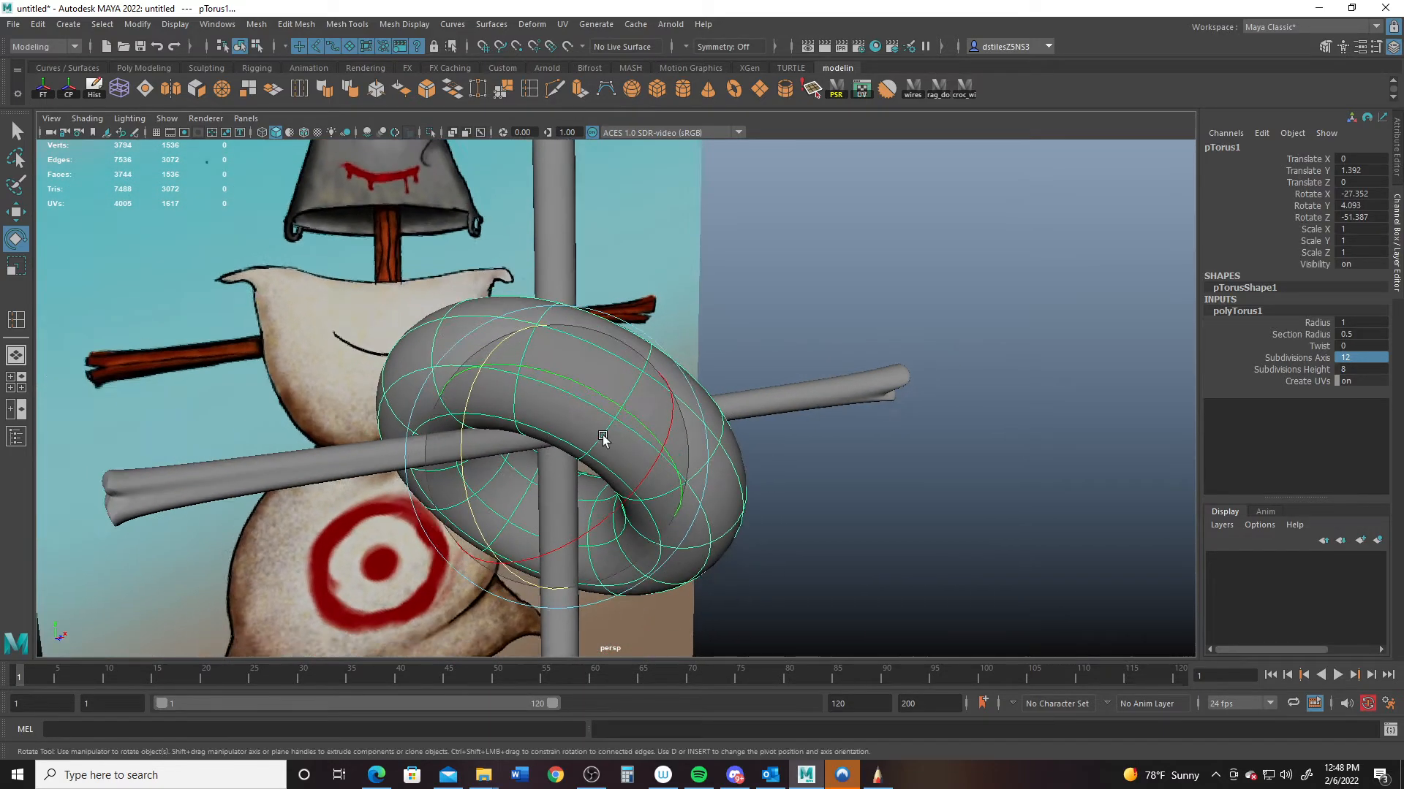
- Set the torus's section radius to 0.1
{"action": "left_click_drag", "start_coordinate": [603, 437], "coordinate": [765, 445], "text": "alt"}
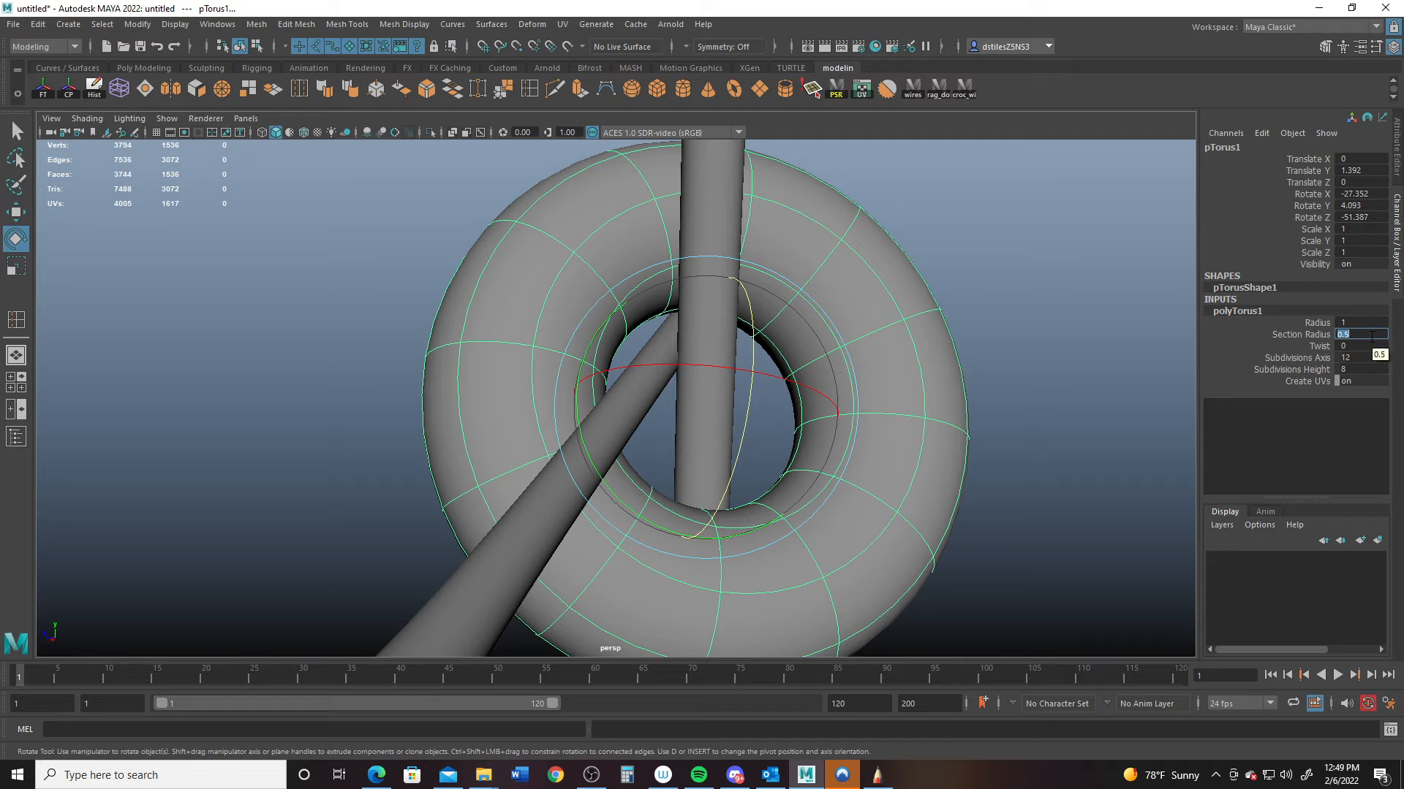
{"action": "type", "text": "0.1"}
{"action": "key", "text": "Return"}
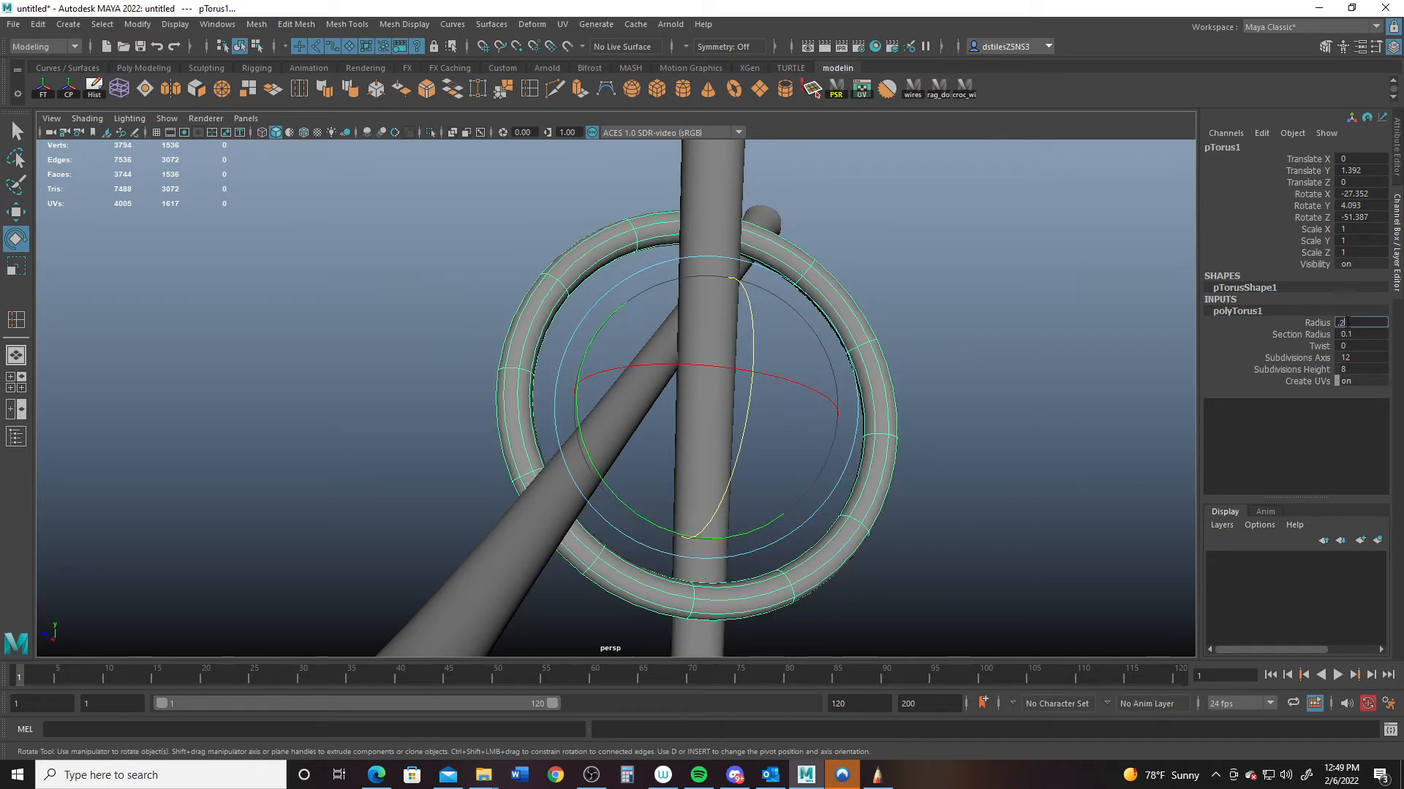
- Set the torus's radius to 0.35
{"action": "left_click", "coordinate": [1341, 322]}
{"action": "type", "text": ".2"}
{"action": "key", "text": "Return"}
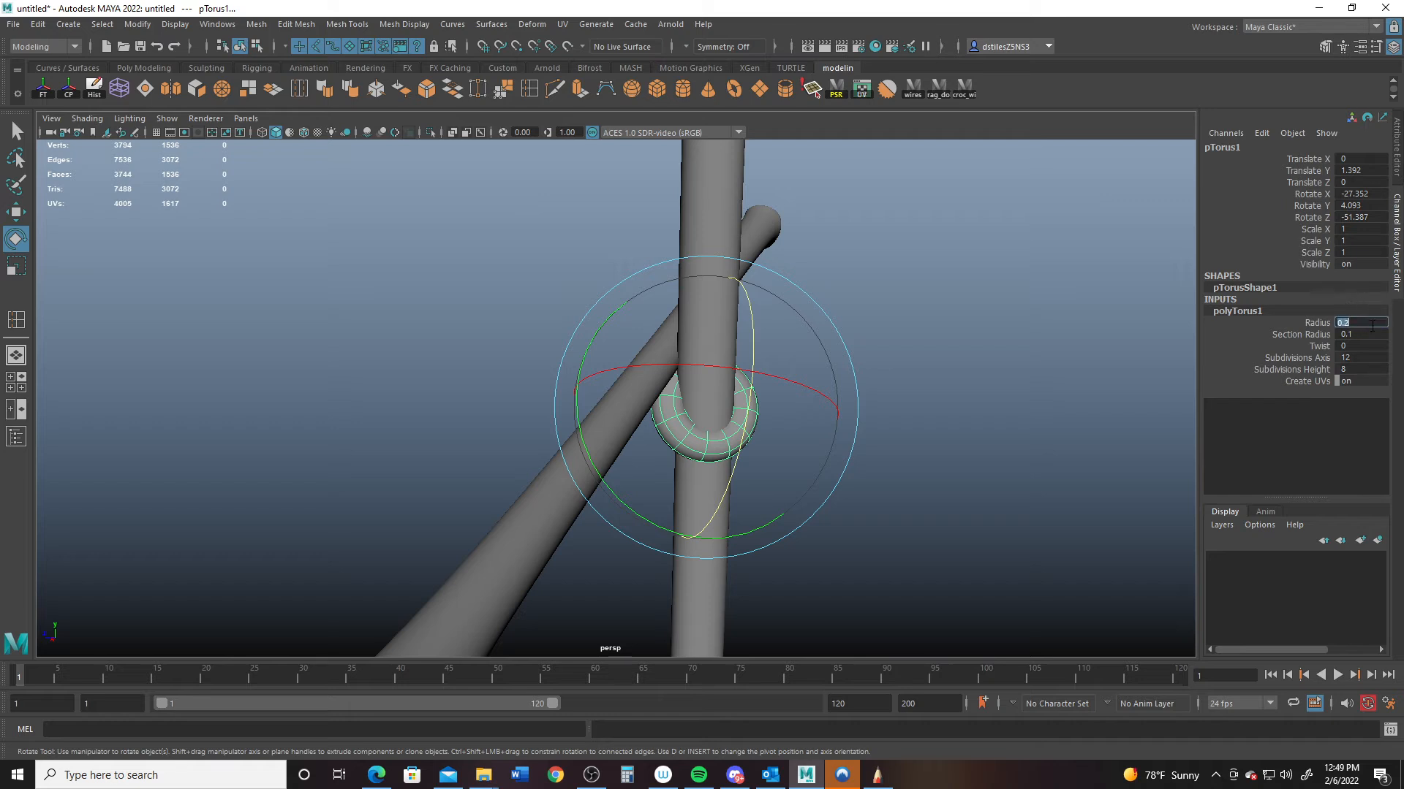
{"action": "type", "text": ".35"}
{"action": "key", "text": "Return"}
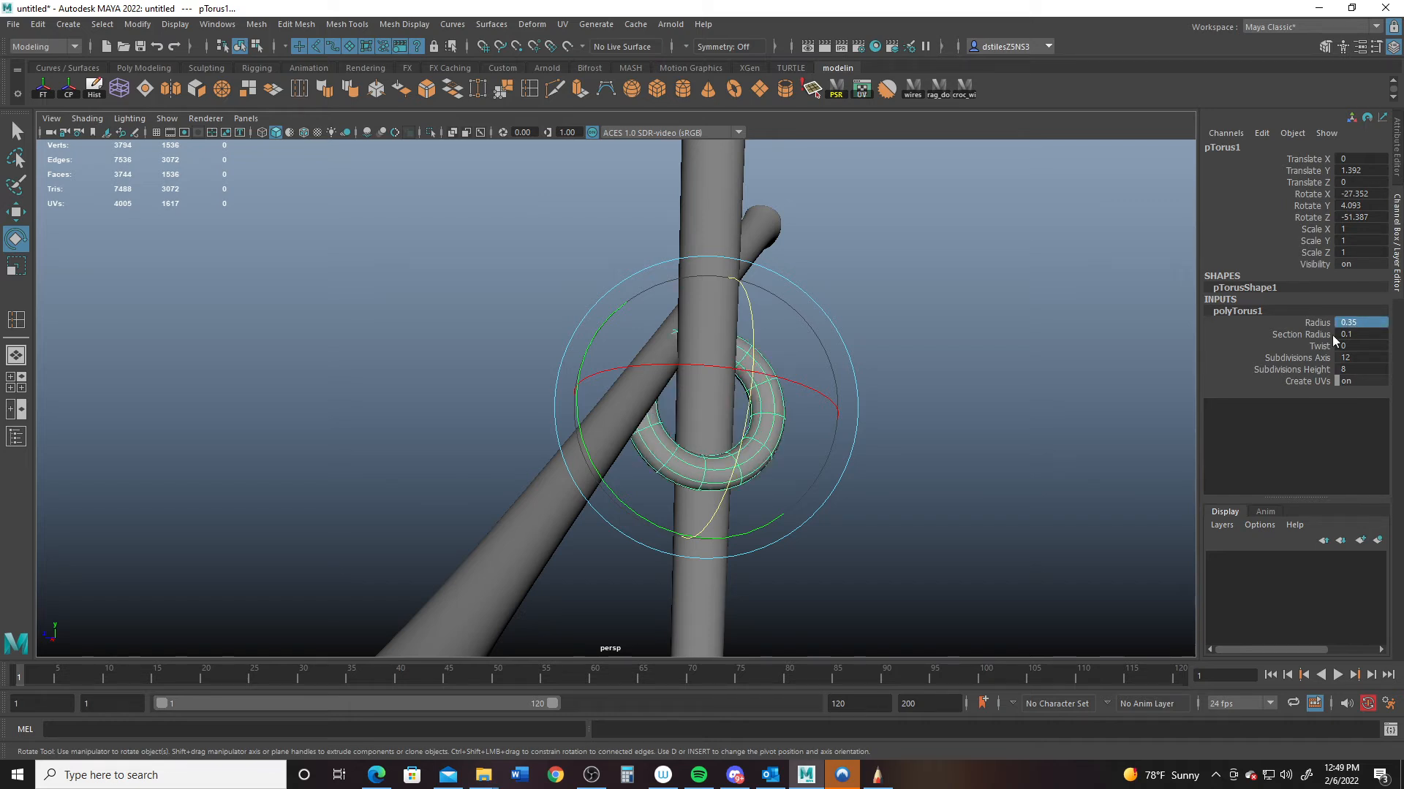
- Raise the torus to about Y 1.70 and rotate it to about -6.8 degrees in X at the crossing of post and arm
{"action": "key", "text": "w"}
{"action": "left_click_drag", "start_coordinate": [713, 281], "coordinate": [566, 274]}
{"action": "key", "text": "e"}
{"action": "left_click_drag", "start_coordinate": [702, 407], "coordinate": [939, 343]}
{"action": "key", "text": "w"}
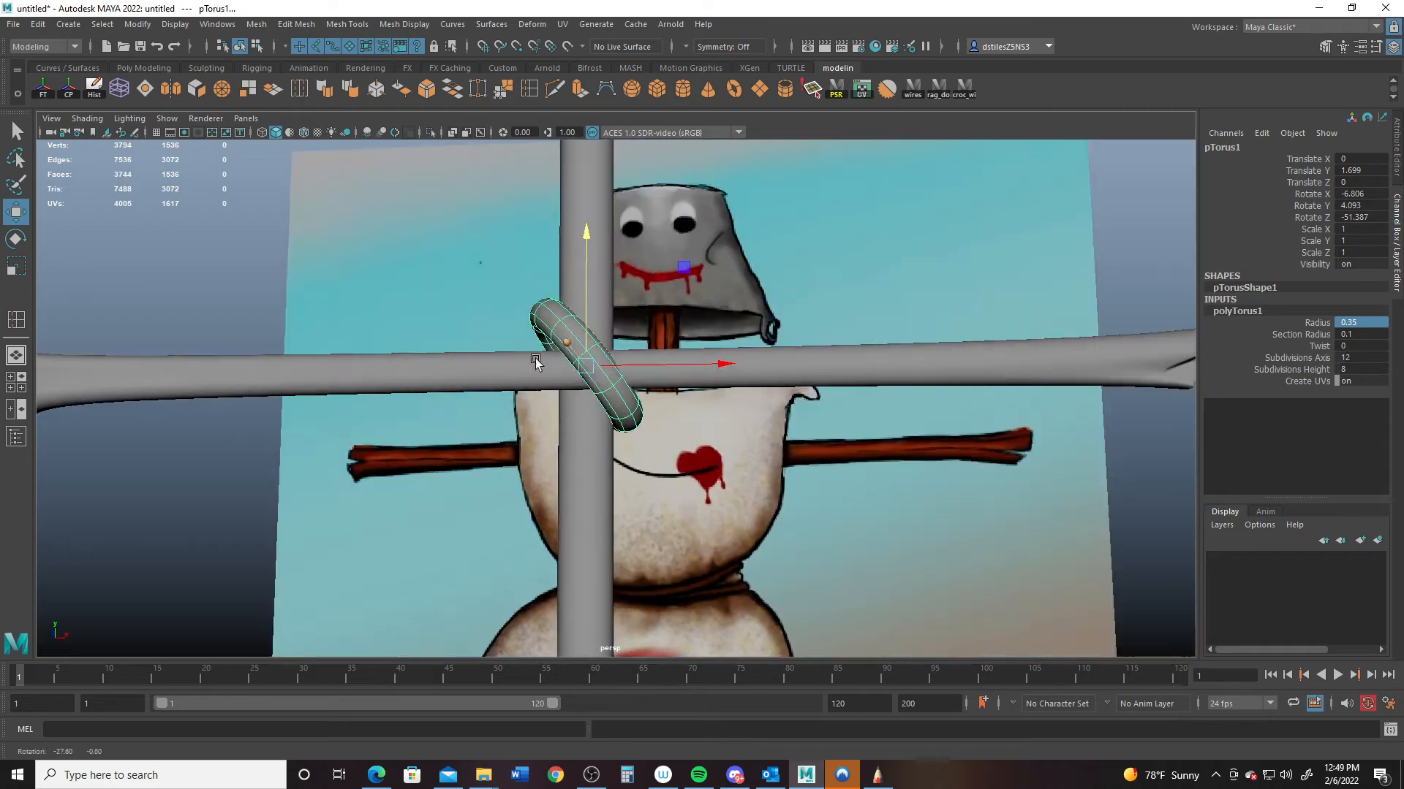
- Reposition the torus around the joint to about Y 1.65 and Z 0.07
{"action": "scroll", "coordinate": [535, 360], "scroll_direction": "up", "scroll_amount": 4}
{"action": "left_click_drag", "start_coordinate": [483, 431], "coordinate": [471, 462], "text": "alt"}
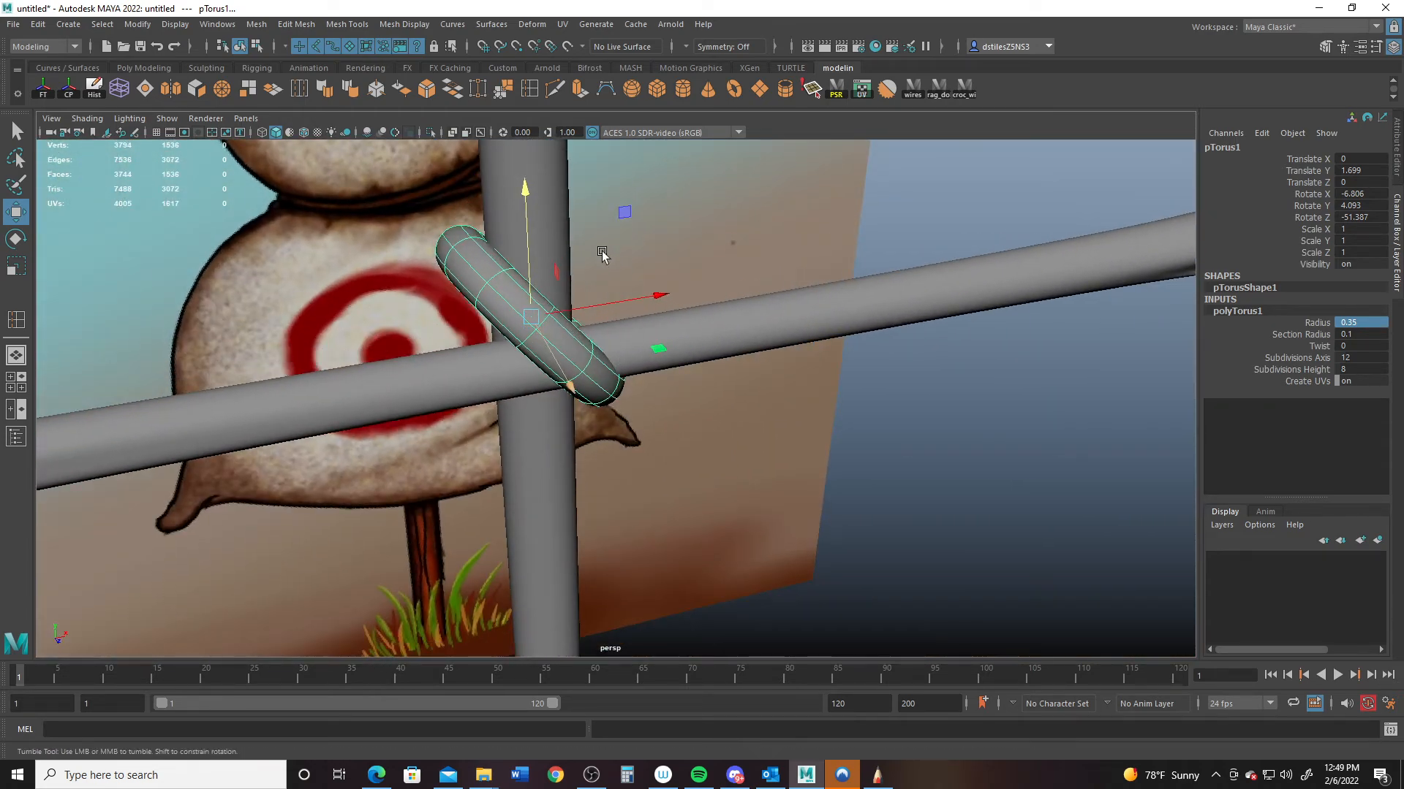
{"action": "left_click_drag", "start_coordinate": [604, 254], "coordinate": [717, 252], "text": "alt"}
{"action": "left_click_drag", "start_coordinate": [661, 373], "coordinate": [532, 234], "text": "alt"}
{"action": "left_click_drag", "start_coordinate": [465, 343], "coordinate": [586, 314], "text": "alt"}
{"action": "right_click", "coordinate": [631, 335]}
{"action": "left_click", "coordinate": [583, 334]}
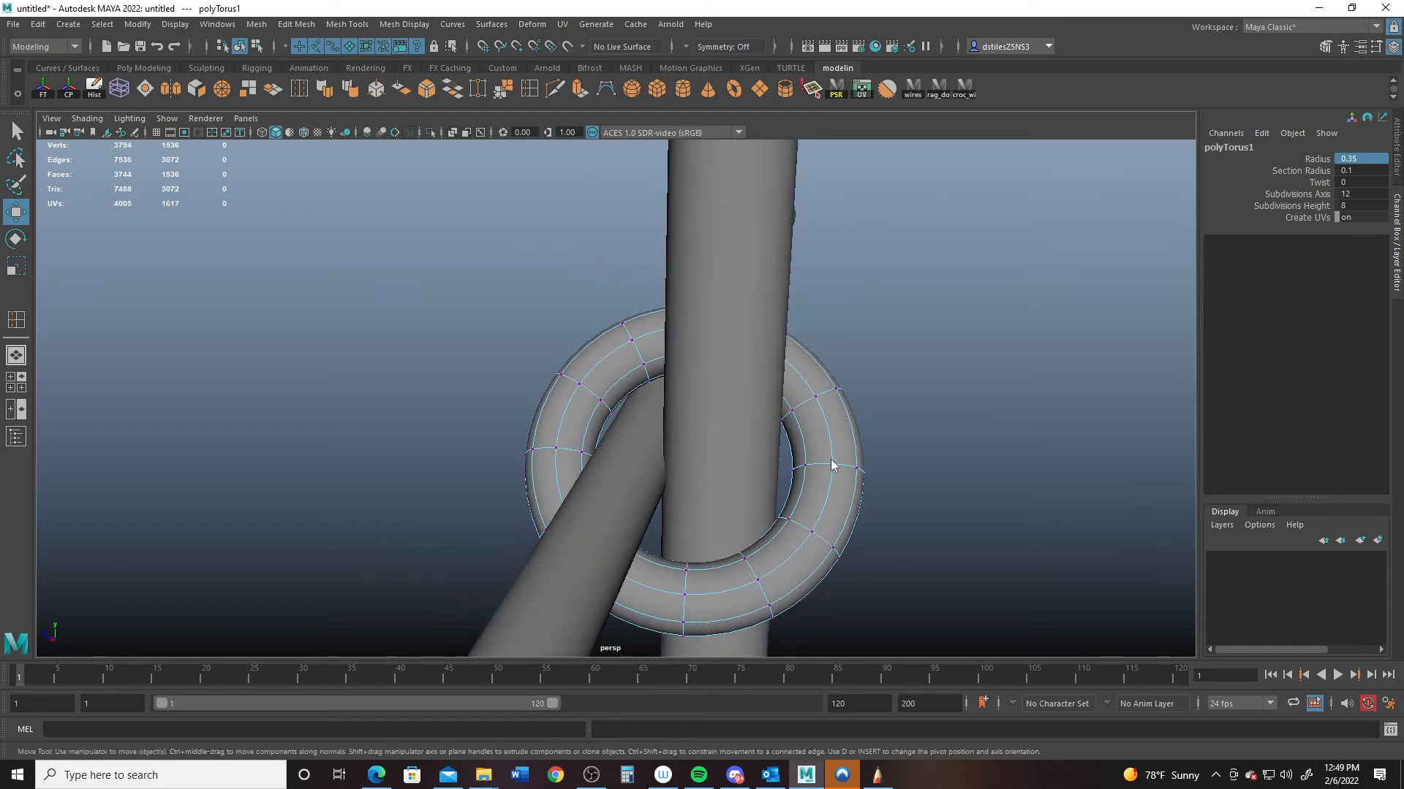
{"action": "right_click_drag", "start_coordinate": [834, 467], "coordinate": [939, 327]}
- Set the torus's section radius to 0.08 and its radius to 0.33
{"action": "left_click", "coordinate": [1314, 334]}
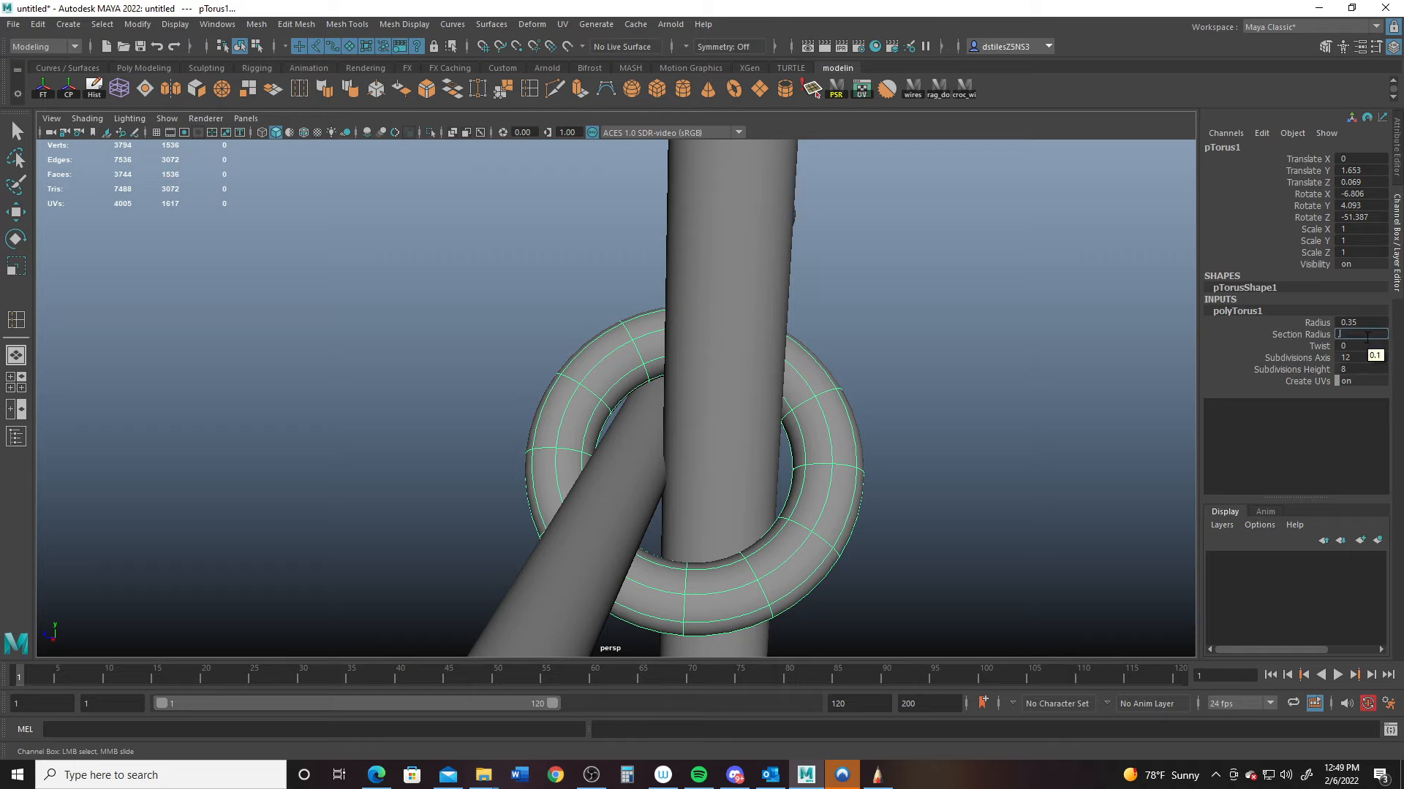
{"action": "key", "text": "Return"}
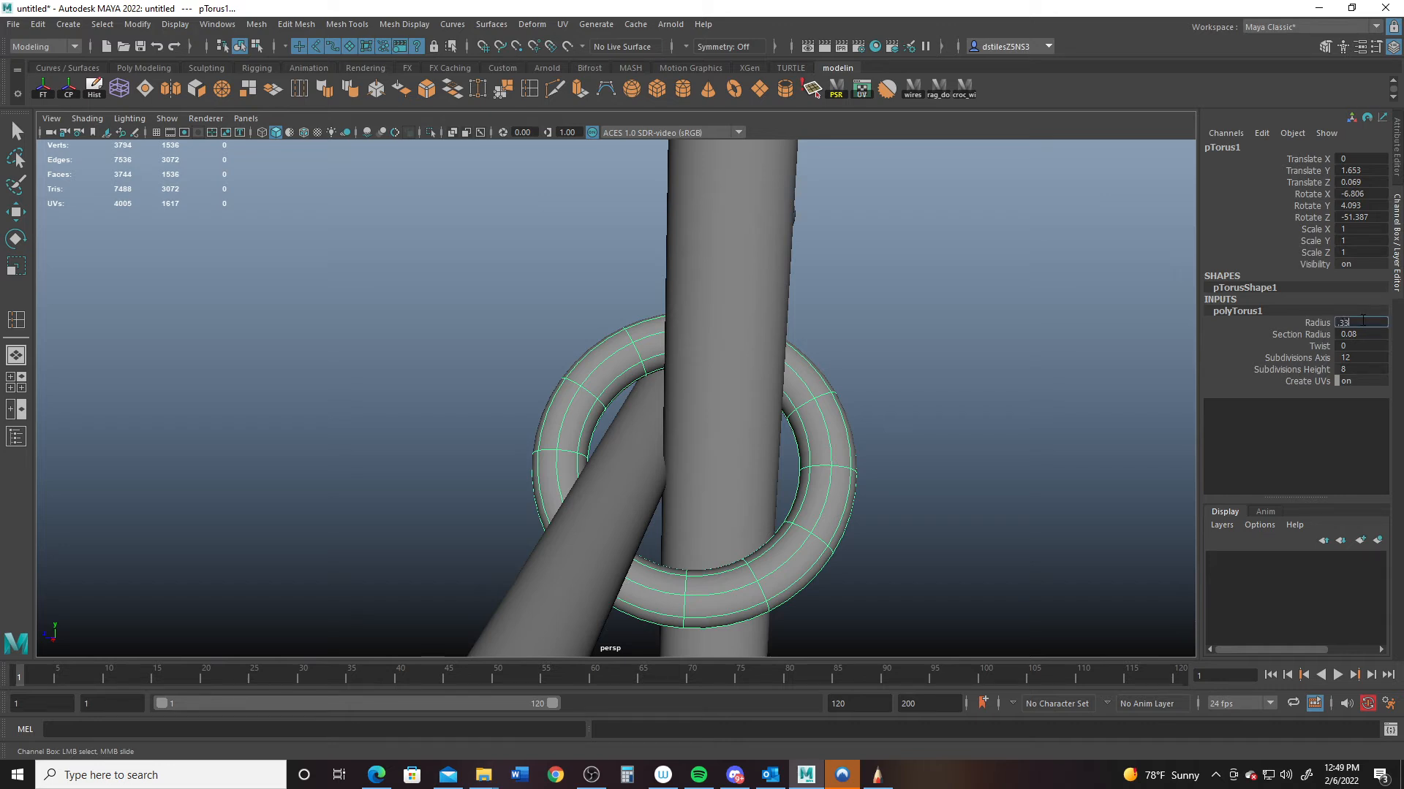
{"action": "left_click", "coordinate": [1363, 321]}
{"action": "type", "text": ".33"}
{"action": "key", "text": "Return"}
{"action": "left_click_drag", "start_coordinate": [577, 321], "coordinate": [598, 366], "text": "alt"}
{"action": "right_click_drag", "start_coordinate": [598, 366], "coordinate": [628, 376], "text": "alt"}
{"action": "right_click_drag", "start_coordinate": [829, 469], "coordinate": [793, 370]}
{"action": "left_click_drag", "start_coordinate": [794, 465], "coordinate": [865, 500]}
{"action": "key", "text": "F8"}
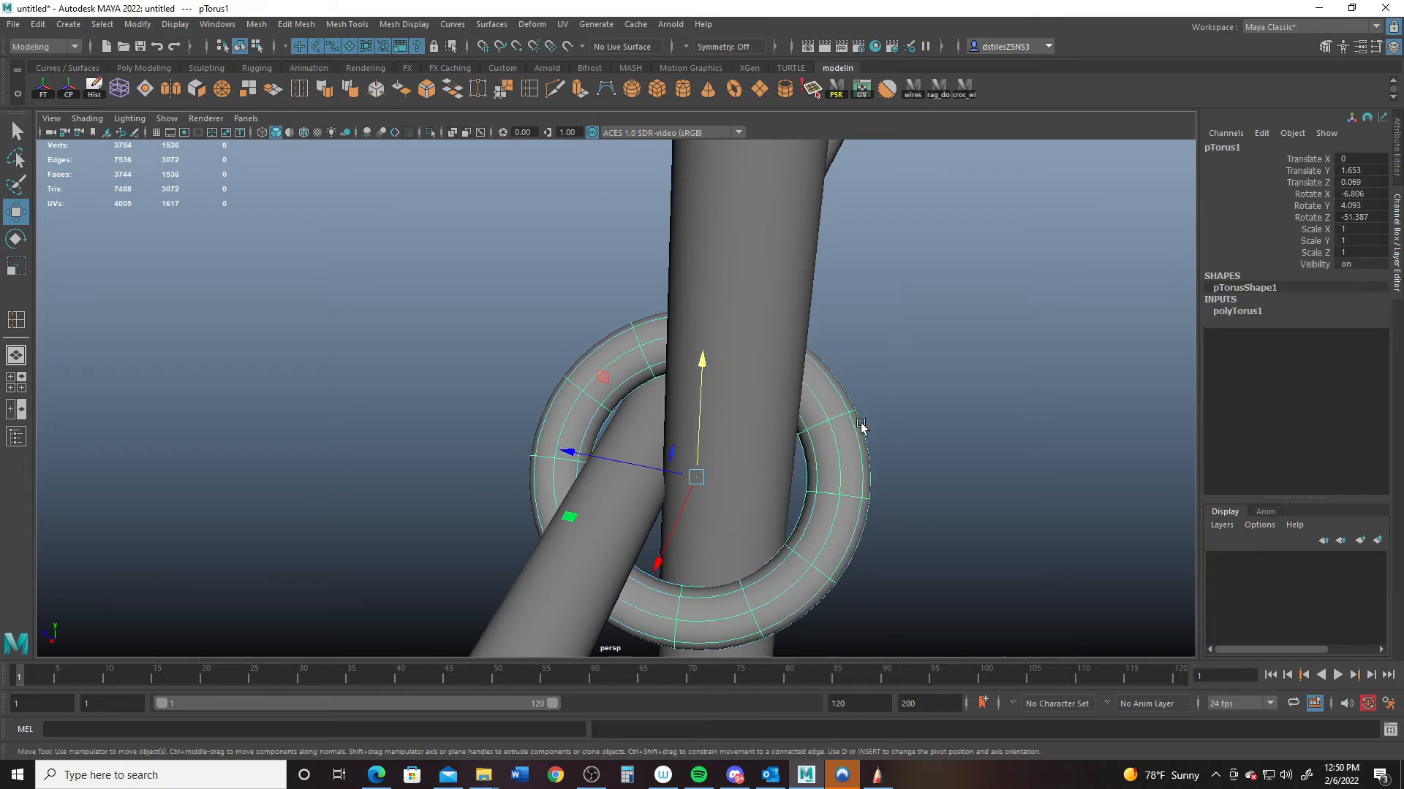
- Duplicate the torus and rotate the copy to cross the original, to about -5.5, -5.7 and -127.9 degrees in X, Y and Z
{"action": "key", "text": "ctrl+d"}
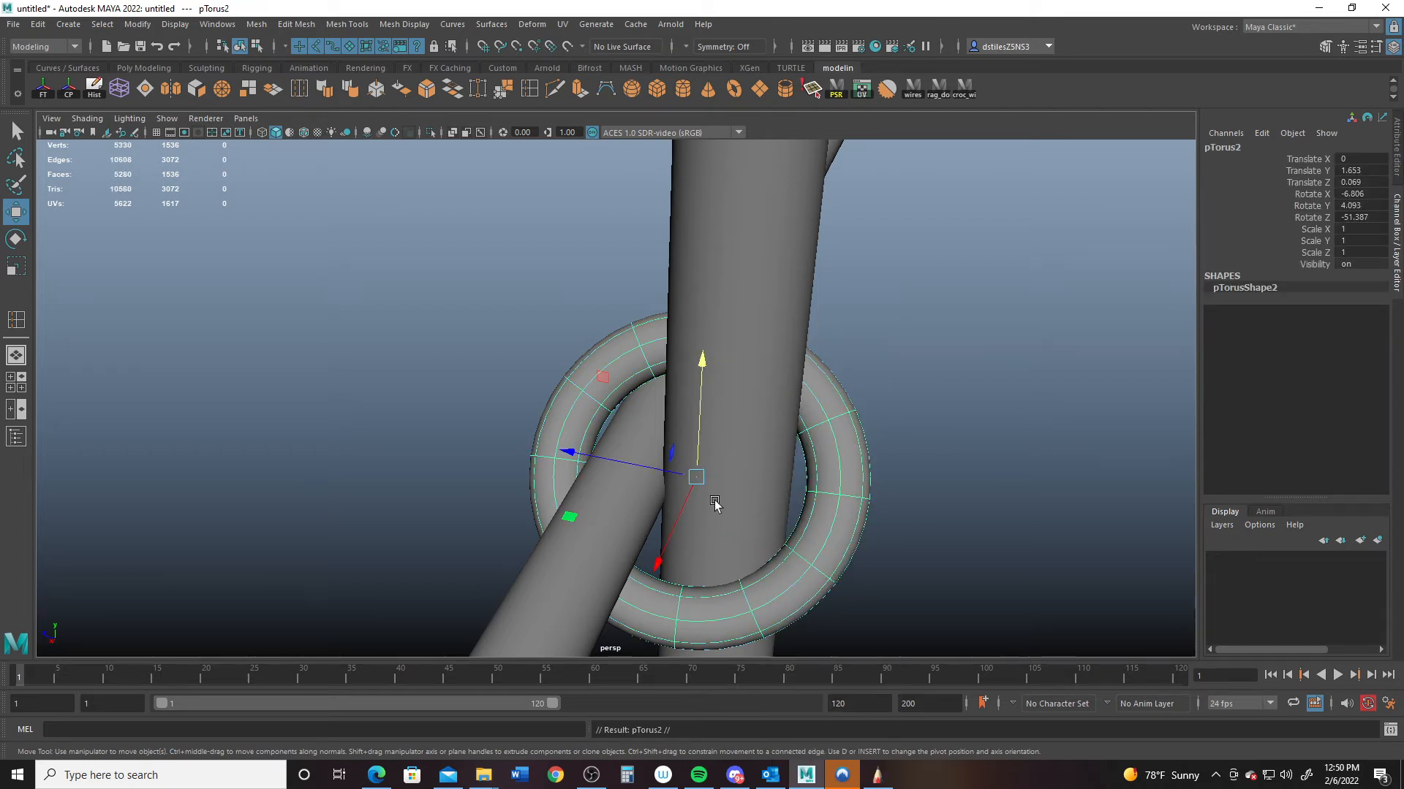
{"action": "key", "text": "e"}
{"action": "left_click_drag", "start_coordinate": [687, 463], "coordinate": [658, 564]}
{"action": "key", "text": "w"}
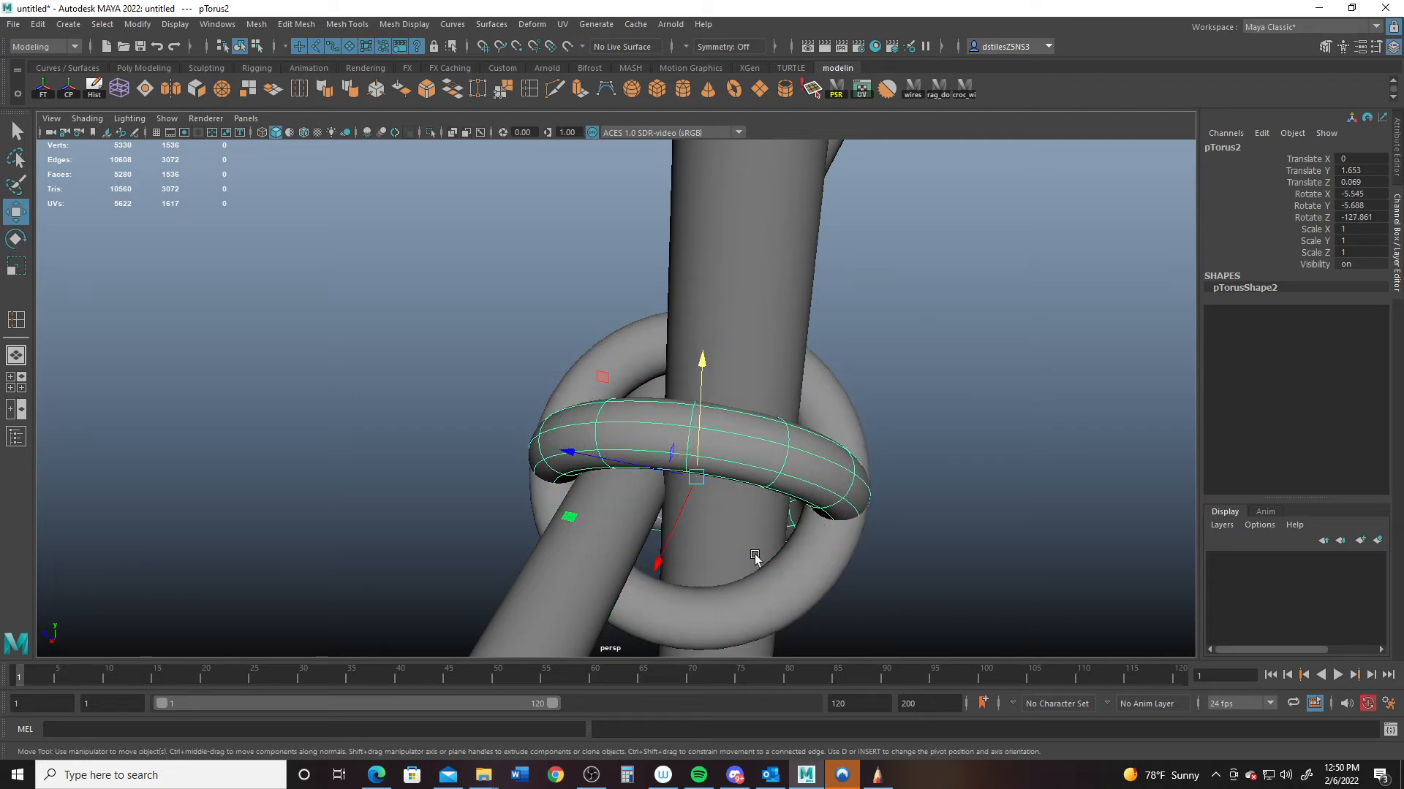
- Select the original torus and move its vertex ring beside the post inward against the post
{"action": "left_click_drag", "start_coordinate": [753, 558], "coordinate": [859, 497], "text": "alt"}
{"action": "left_click", "coordinate": [838, 436]}
{"action": "middle_click_drag", "start_coordinate": [836, 436], "coordinate": [695, 402], "text": "alt"}
{"action": "left_click_drag", "start_coordinate": [695, 402], "coordinate": [626, 368], "text": "alt"}
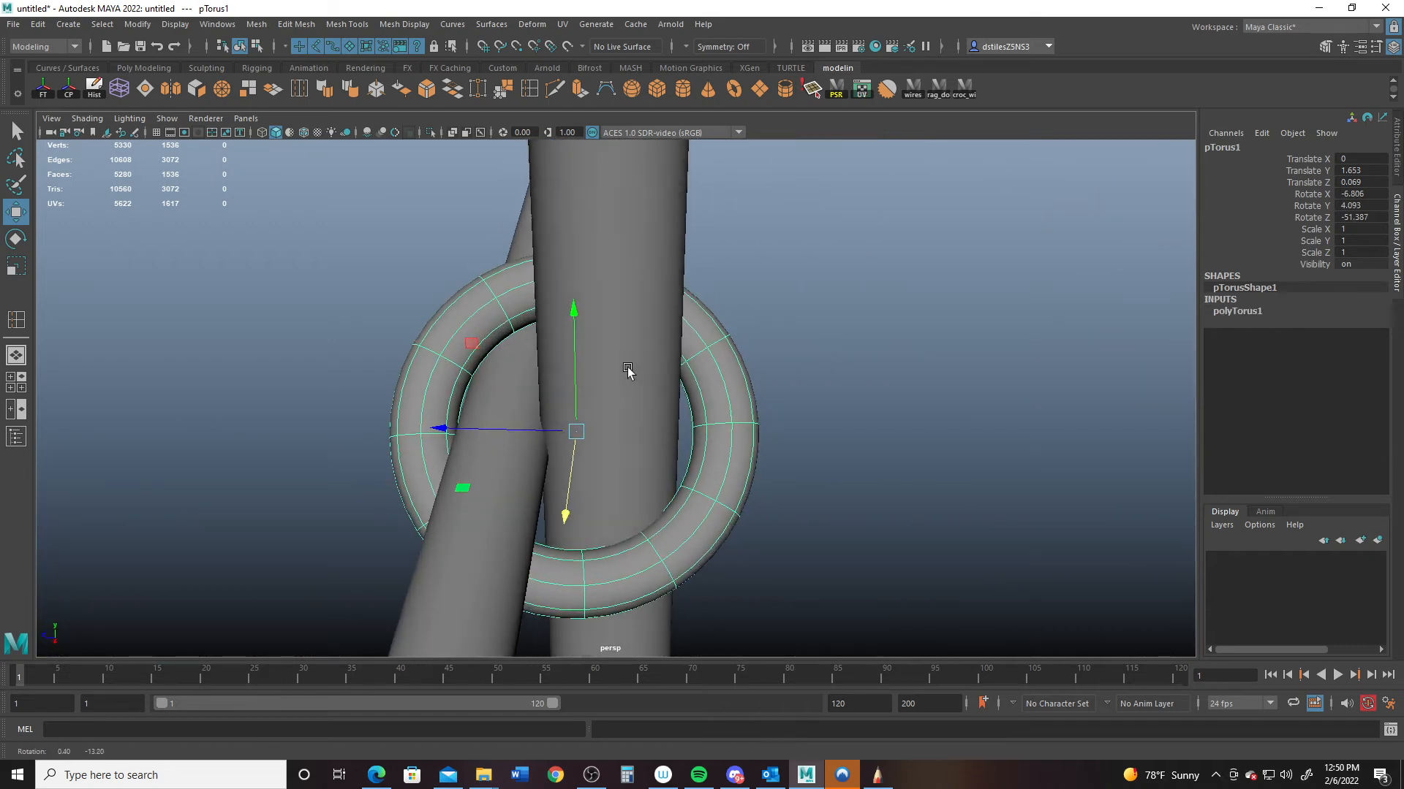
{"action": "right_click_drag", "start_coordinate": [626, 368], "coordinate": [716, 380], "text": "alt"}
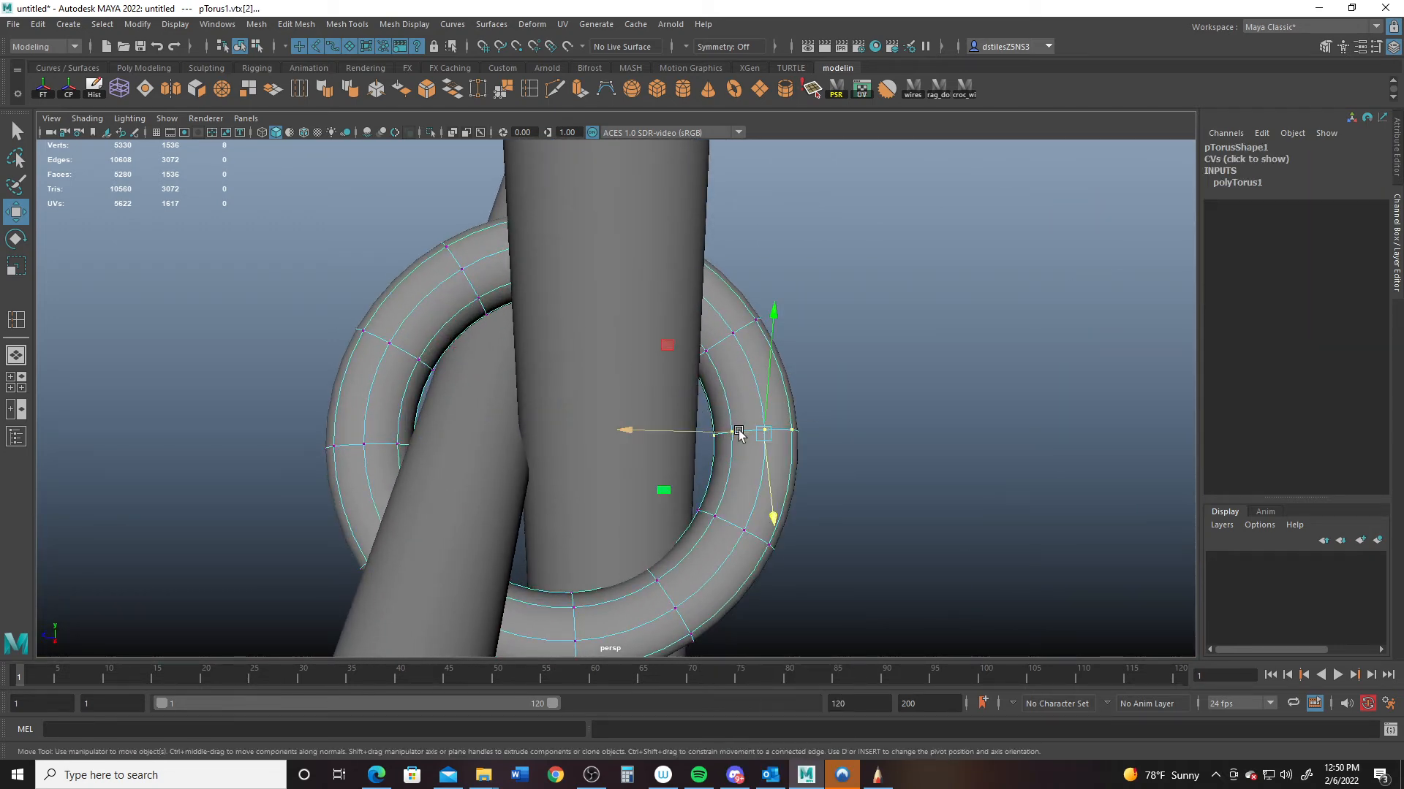
{"action": "left_click_drag", "start_coordinate": [738, 432], "coordinate": [702, 426]}
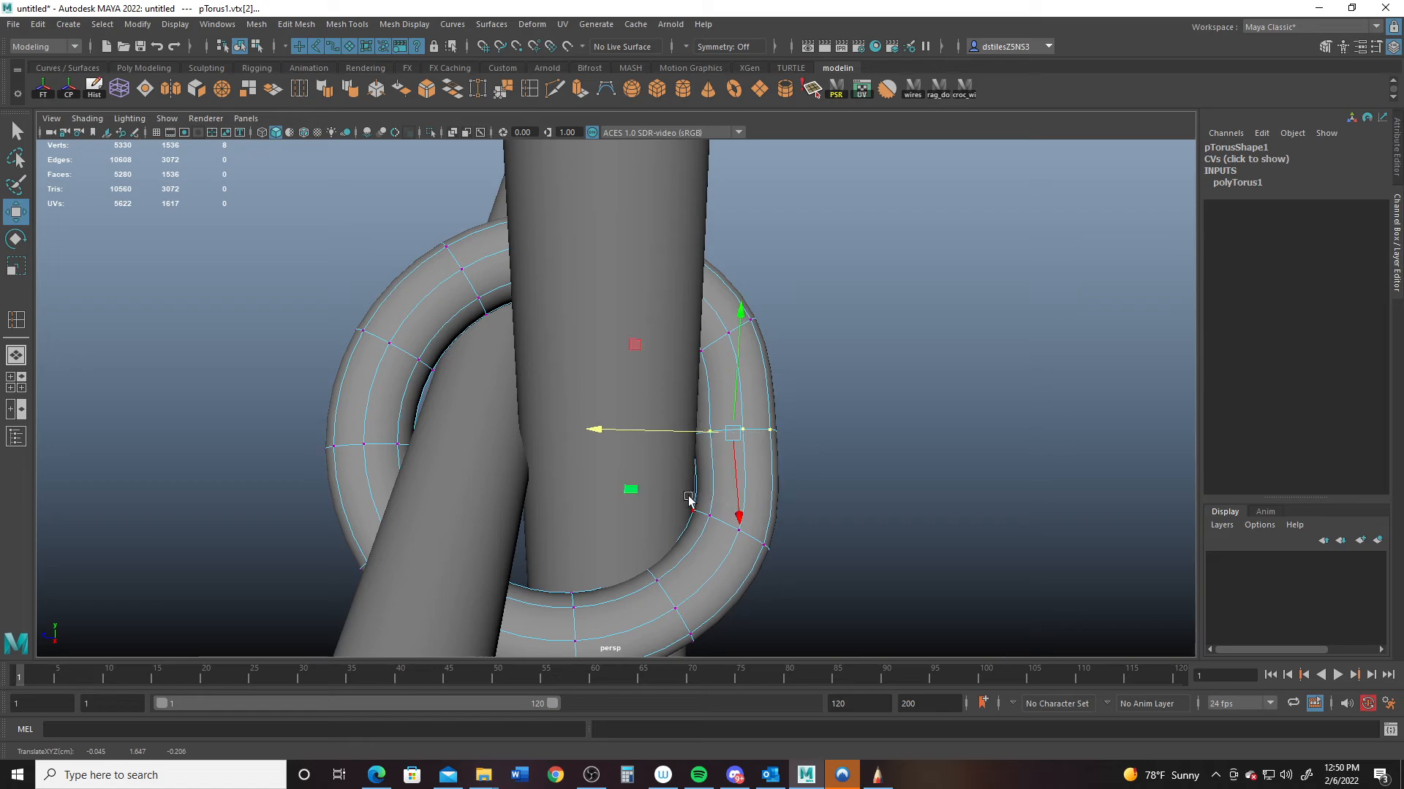
- Move the neighbouring vertex ring behind the post so the original rope loop follows the post more closely
{"action": "left_click_drag", "start_coordinate": [689, 500], "coordinate": [496, 468], "text": "alt"}
{"action": "left_click_drag", "start_coordinate": [435, 426], "coordinate": [738, 352], "text": "alt"}
{"action": "left_click_drag", "start_coordinate": [738, 352], "coordinate": [607, 351], "text": "alt"}
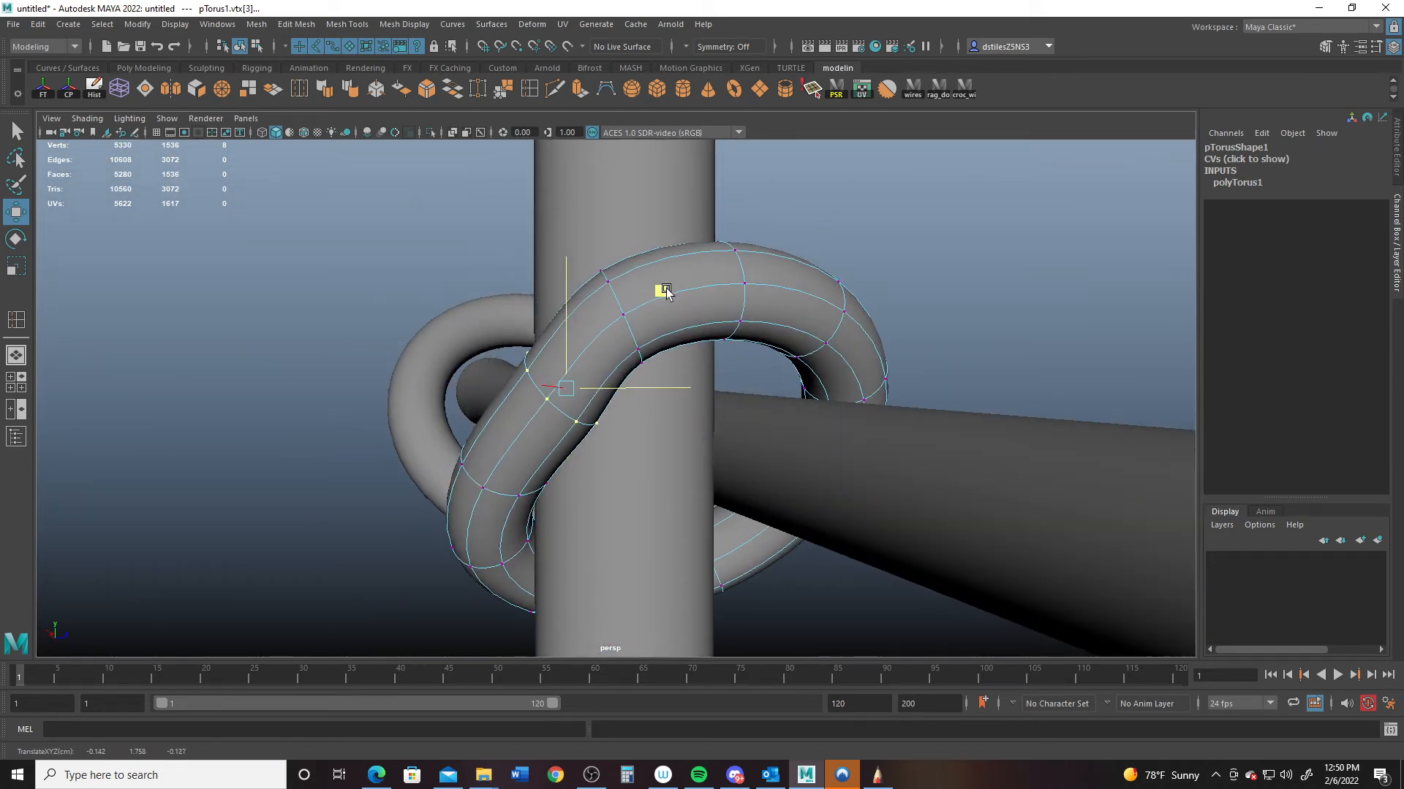
{"action": "left_click_drag", "start_coordinate": [665, 291], "coordinate": [861, 401], "text": "alt"}
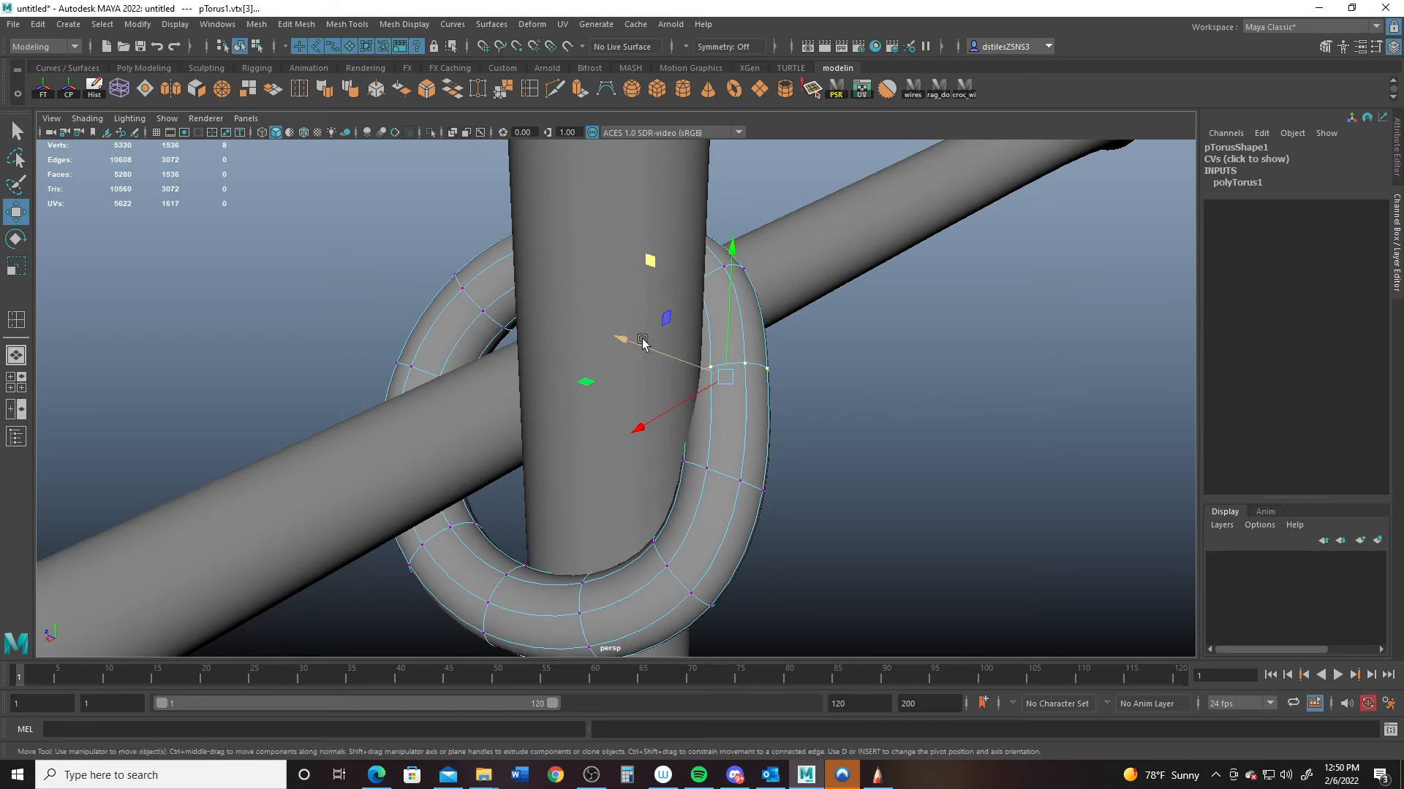
- Reposition the original torus's lower vertex rings to fit the rope around the underside of the arm
{"action": "left_click_drag", "start_coordinate": [598, 411], "coordinate": [550, 325], "text": "alt"}
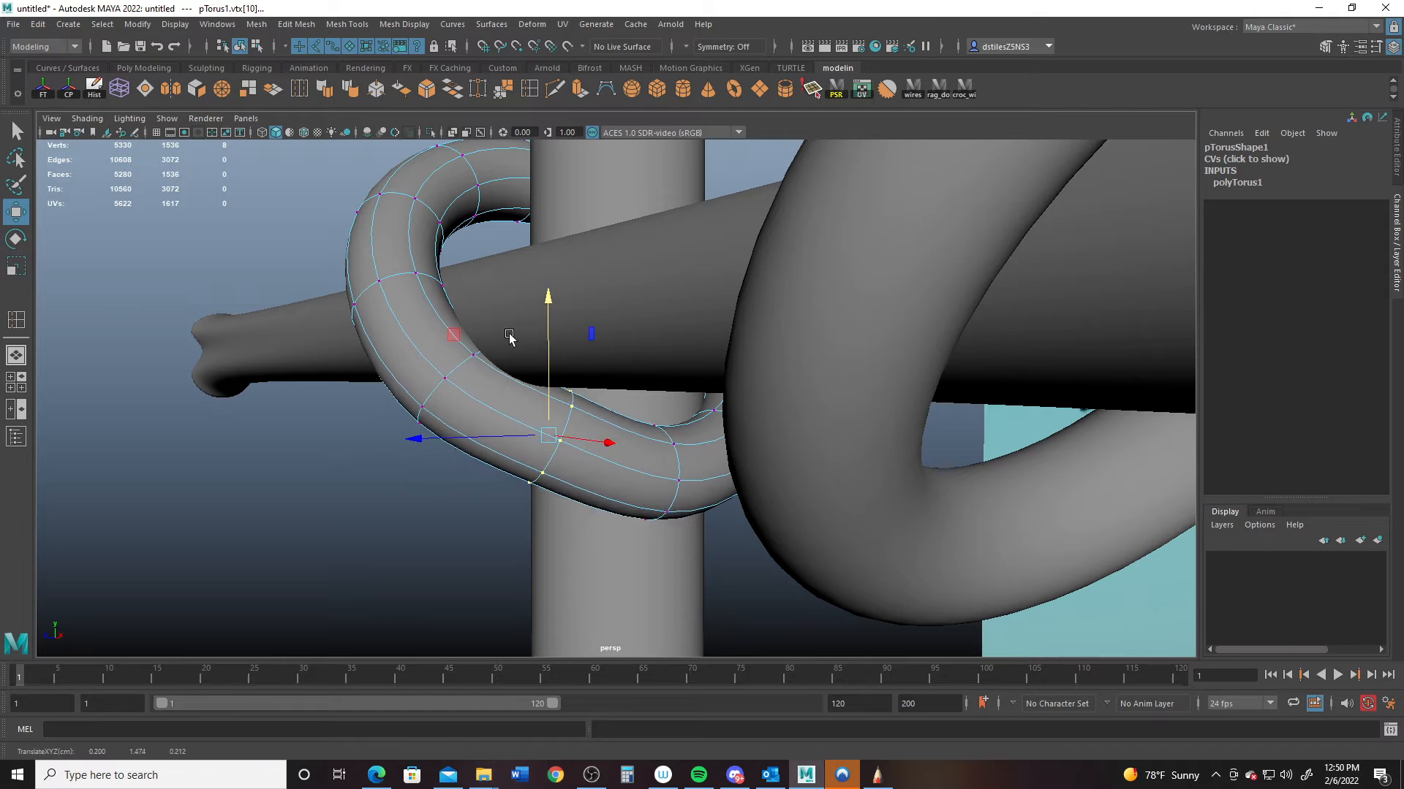
{"action": "left_click_drag", "start_coordinate": [443, 379], "coordinate": [386, 435], "text": "alt"}
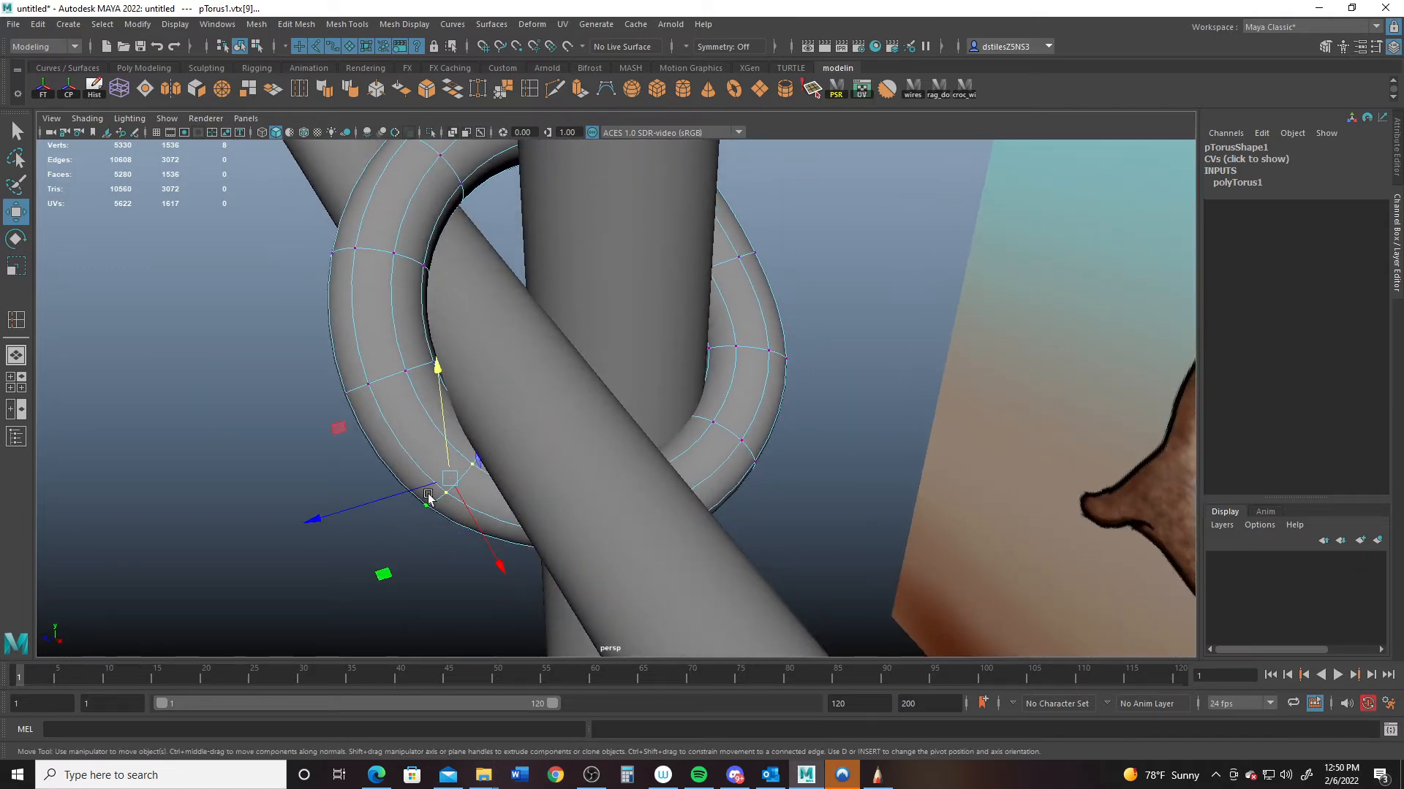
{"action": "left_click_drag", "start_coordinate": [428, 497], "coordinate": [751, 402]}
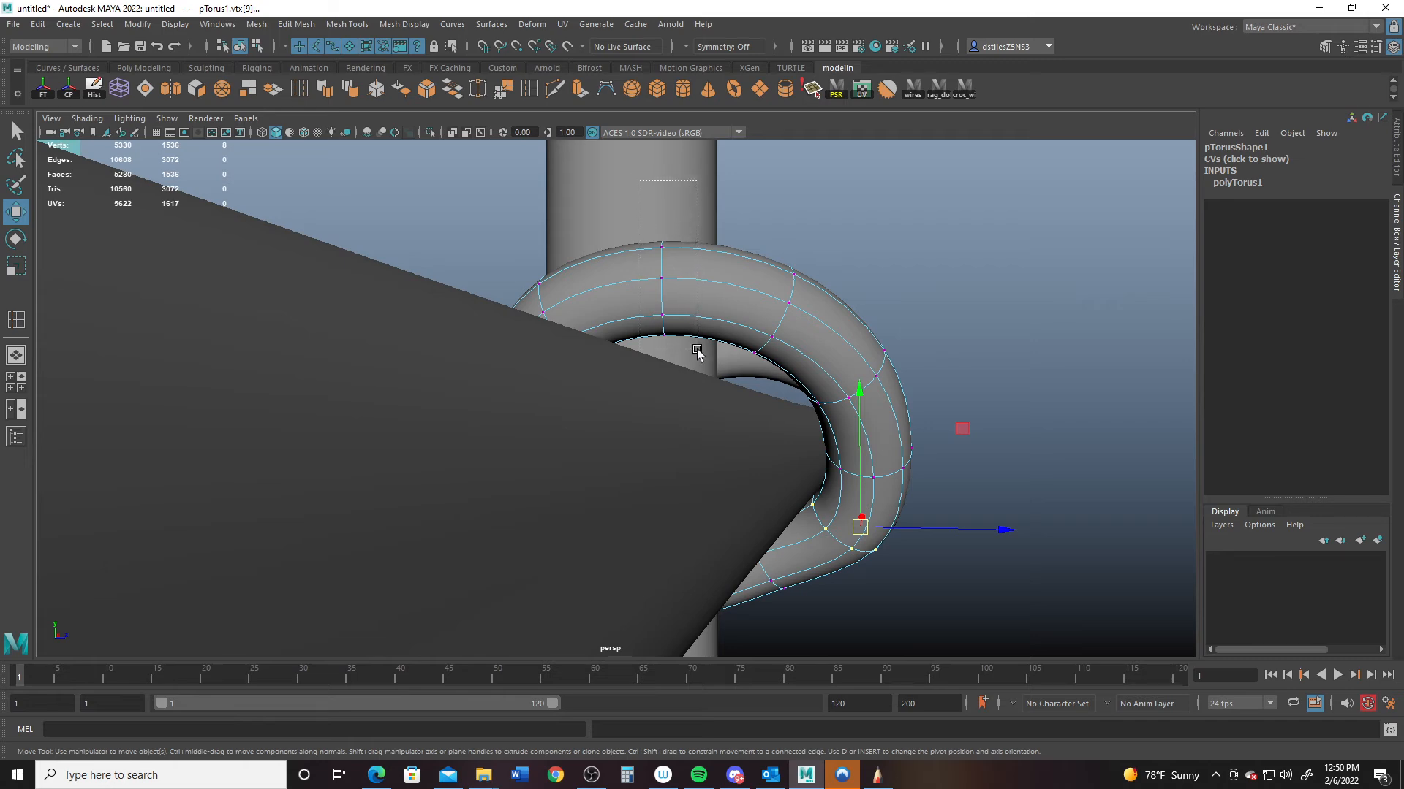
- Select two neighbouring vertex rings across the top of the original torus and lower them toward the arm
{"action": "left_click_drag", "start_coordinate": [696, 354], "coordinate": [698, 349]}
{"action": "left_click_drag", "start_coordinate": [698, 350], "coordinate": [540, 251], "text": "alt"}
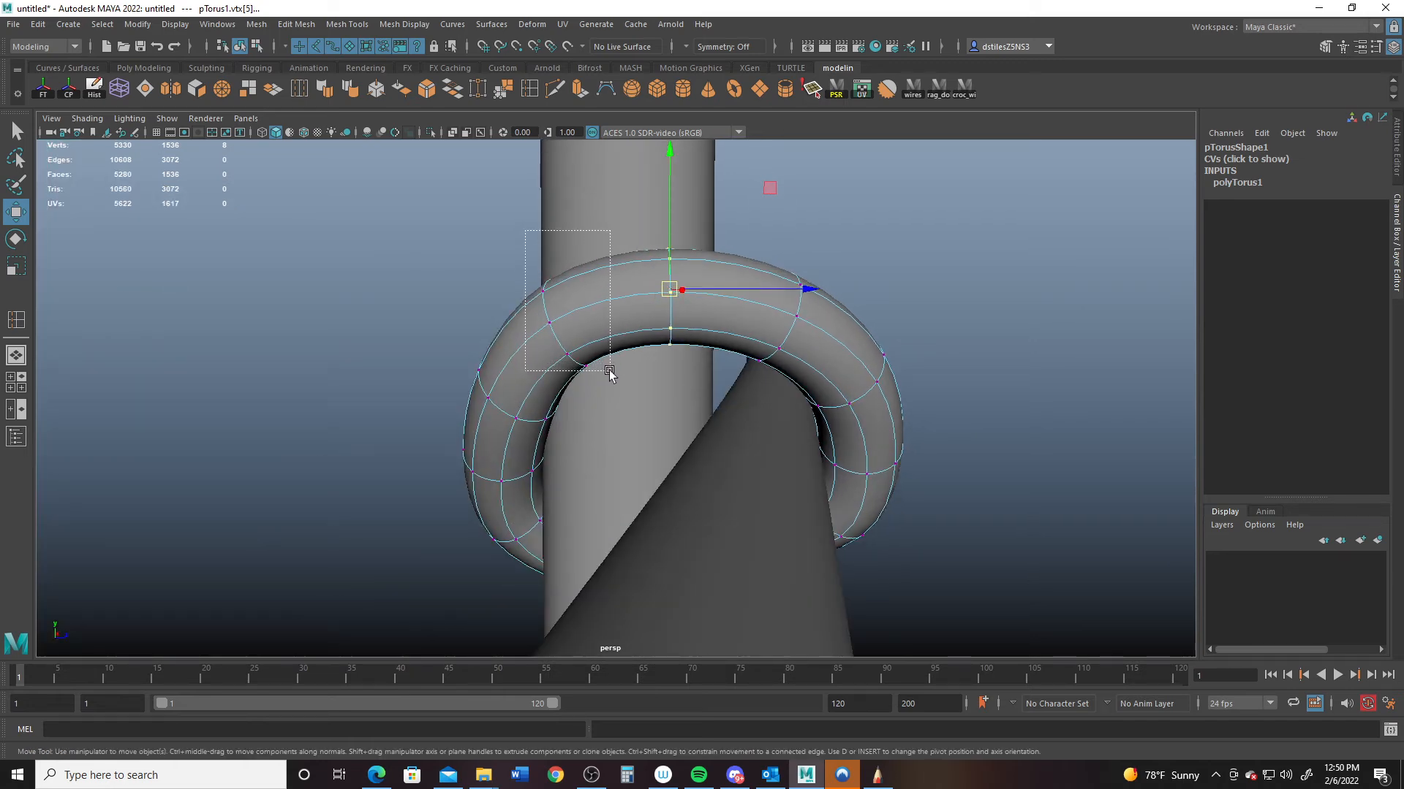
{"action": "left_click_drag", "start_coordinate": [610, 375], "coordinate": [610, 374], "text": "shift"}
{"action": "left_click_drag", "start_coordinate": [610, 374], "coordinate": [657, 225], "text": "alt"}
{"action": "left_click_drag", "start_coordinate": [720, 293], "coordinate": [693, 316], "text": "alt"}
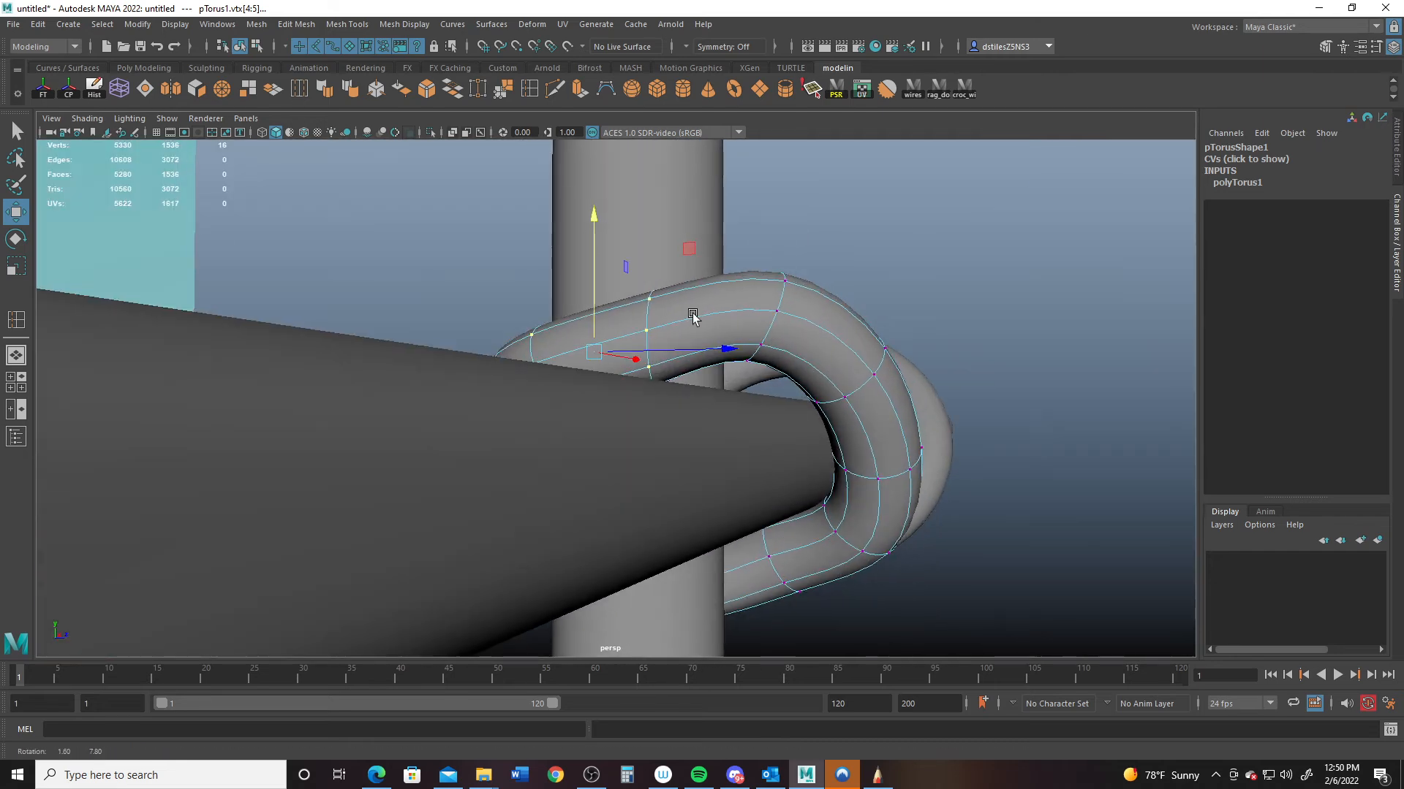
- Adjust the next two vertex rings at the original torus's upper bend so the rope hugs the arm
{"action": "left_click_drag", "start_coordinate": [766, 167], "coordinate": [767, 222]}
{"action": "left_click_drag", "start_coordinate": [770, 253], "coordinate": [605, 377], "text": "alt"}
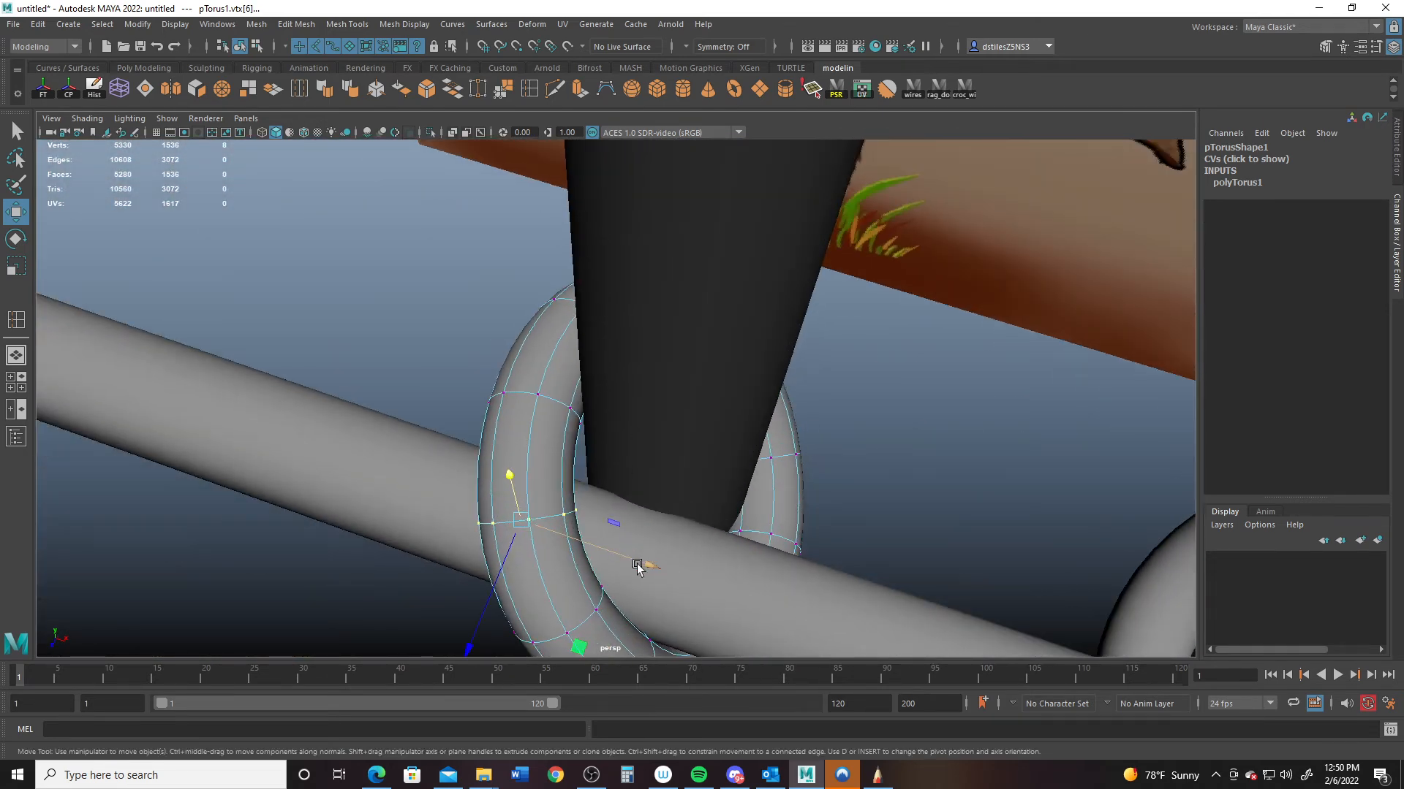
{"action": "left_click_drag", "start_coordinate": [680, 565], "coordinate": [342, 456], "text": "alt"}
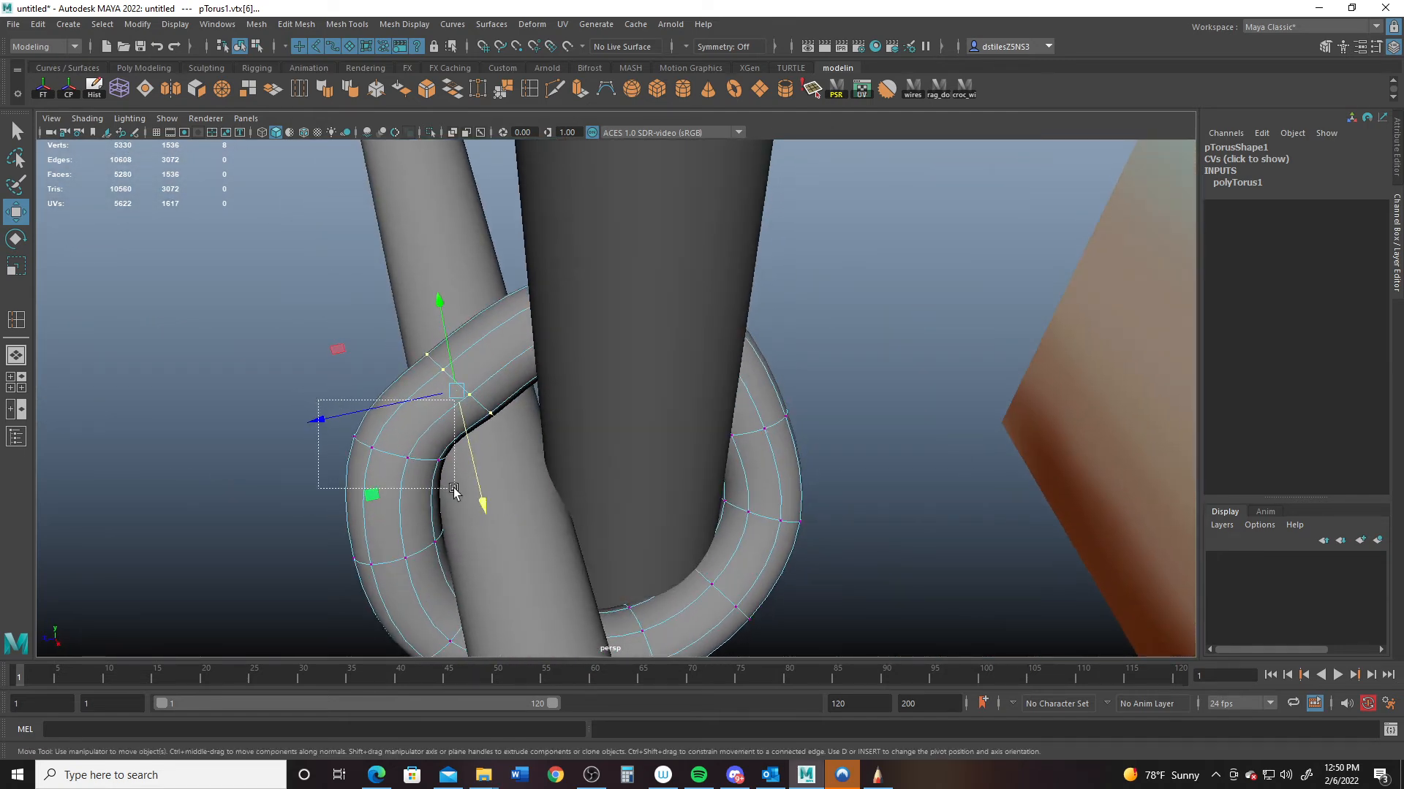
{"action": "left_click_drag", "start_coordinate": [503, 508], "coordinate": [587, 427], "text": "alt"}
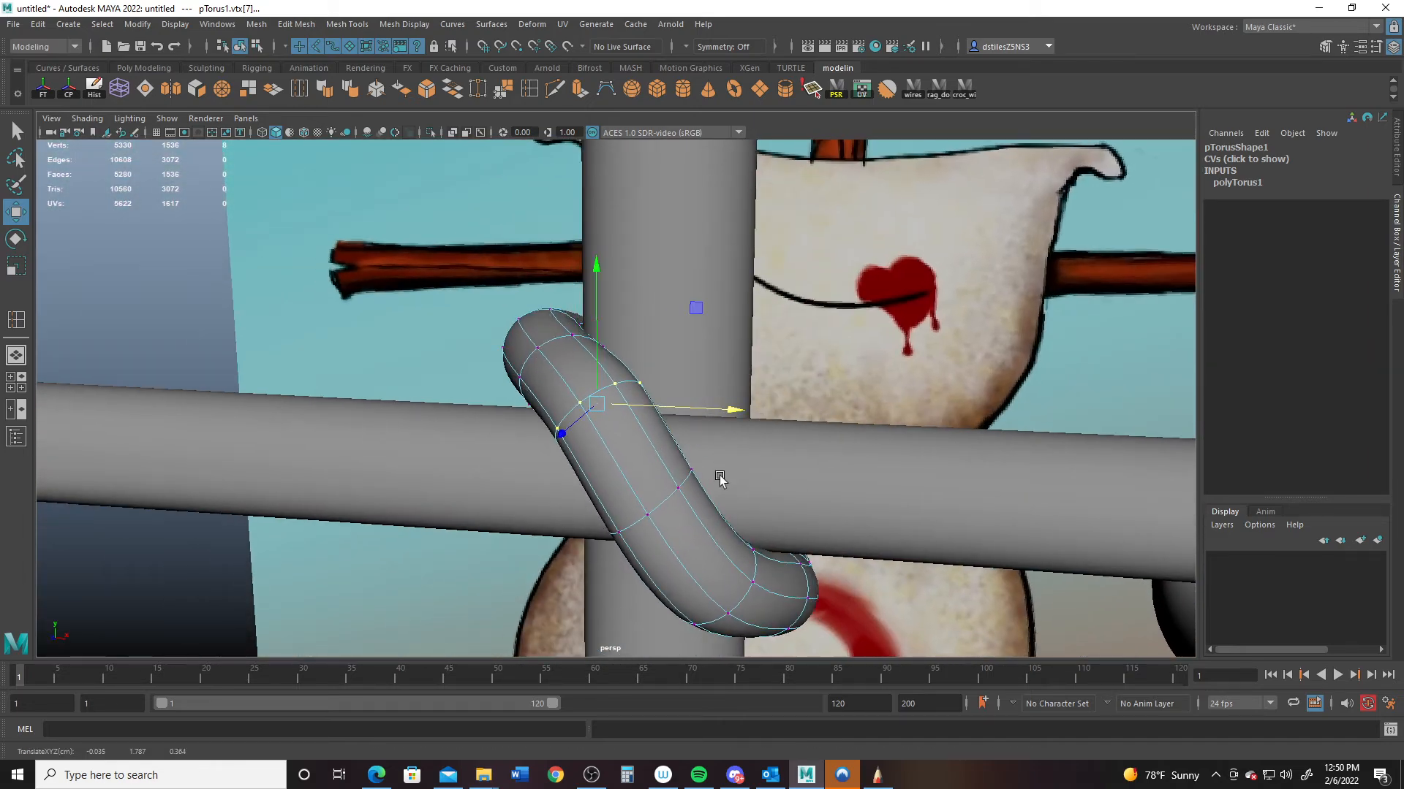
- Refine the height and position of the original torus's vertex rings where the rope passes behind the post
{"action": "left_click_drag", "start_coordinate": [720, 478], "coordinate": [626, 422], "text": "alt"}
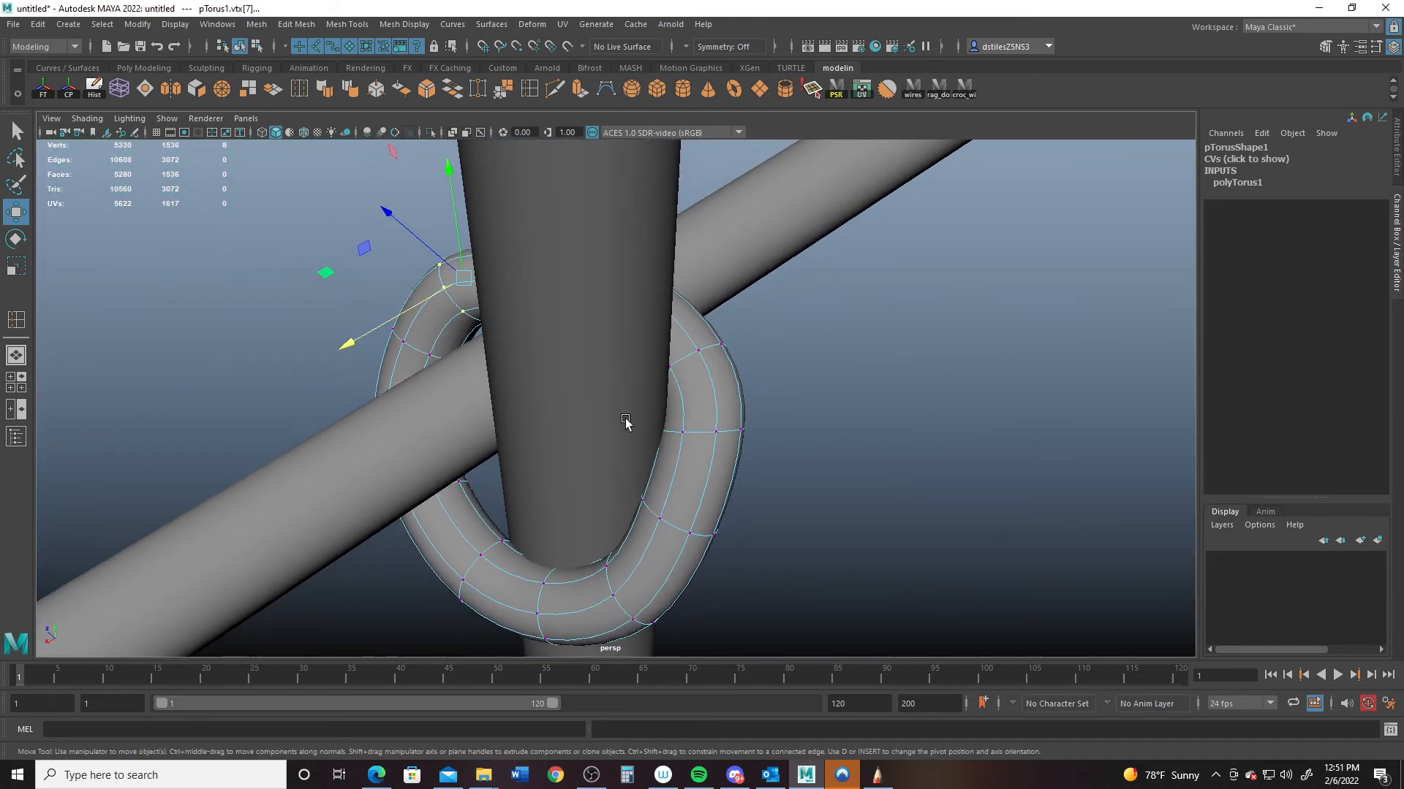
{"action": "left_click_drag", "start_coordinate": [787, 453], "coordinate": [489, 359]}
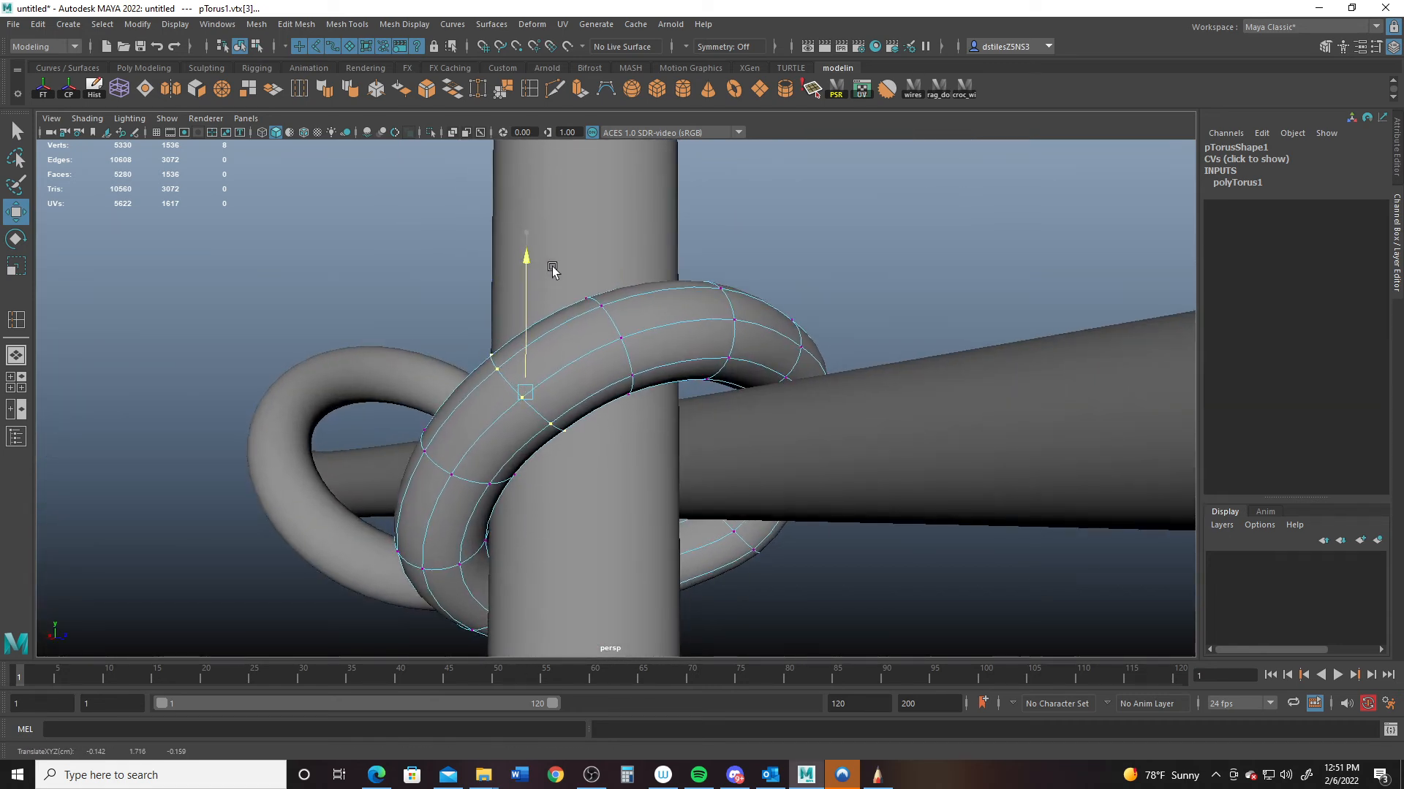
{"action": "left_click_drag", "start_coordinate": [553, 271], "coordinate": [828, 416], "text": "alt"}
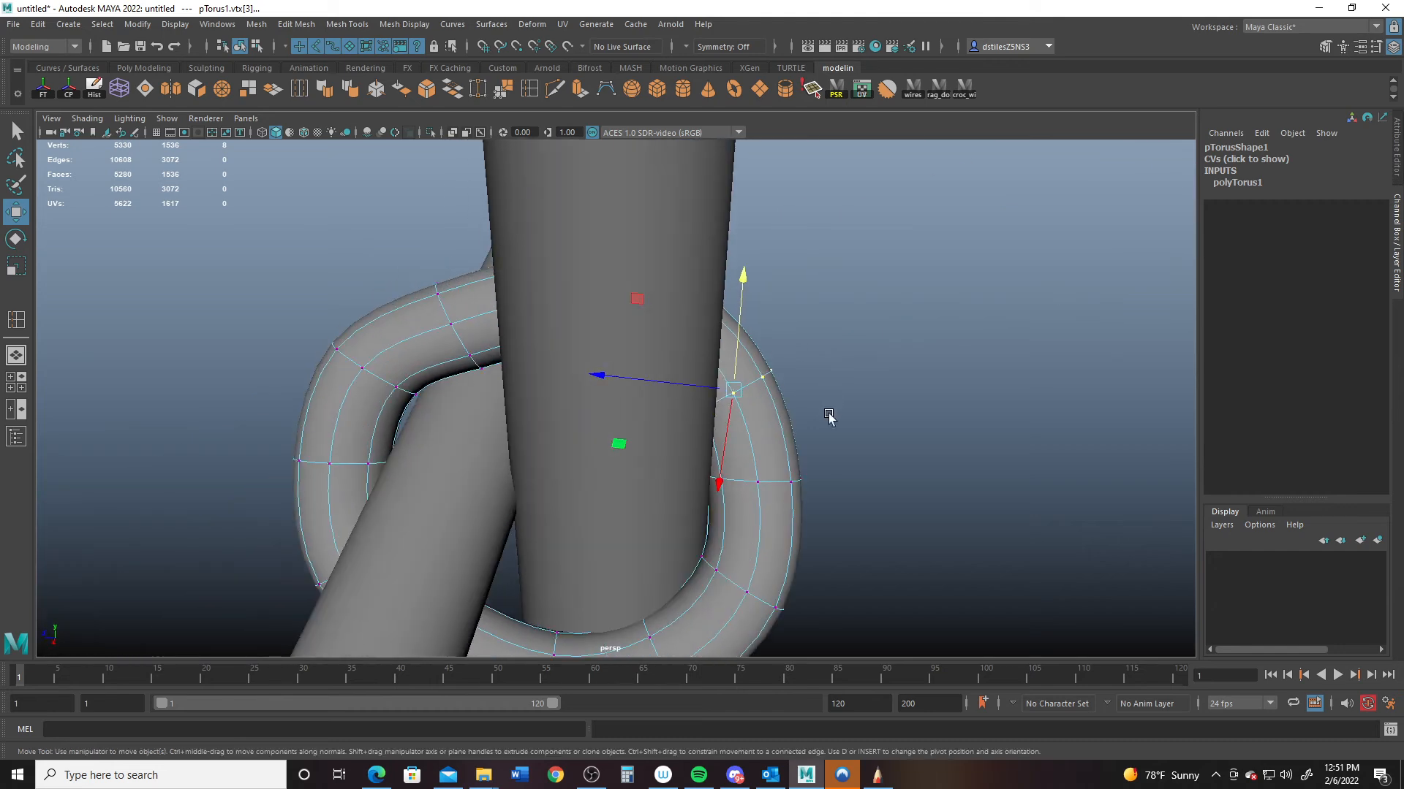
{"action": "left_click_drag", "start_coordinate": [685, 433], "coordinate": [685, 432]}
{"action": "left_click_drag", "start_coordinate": [685, 432], "coordinate": [567, 388], "text": "alt"}
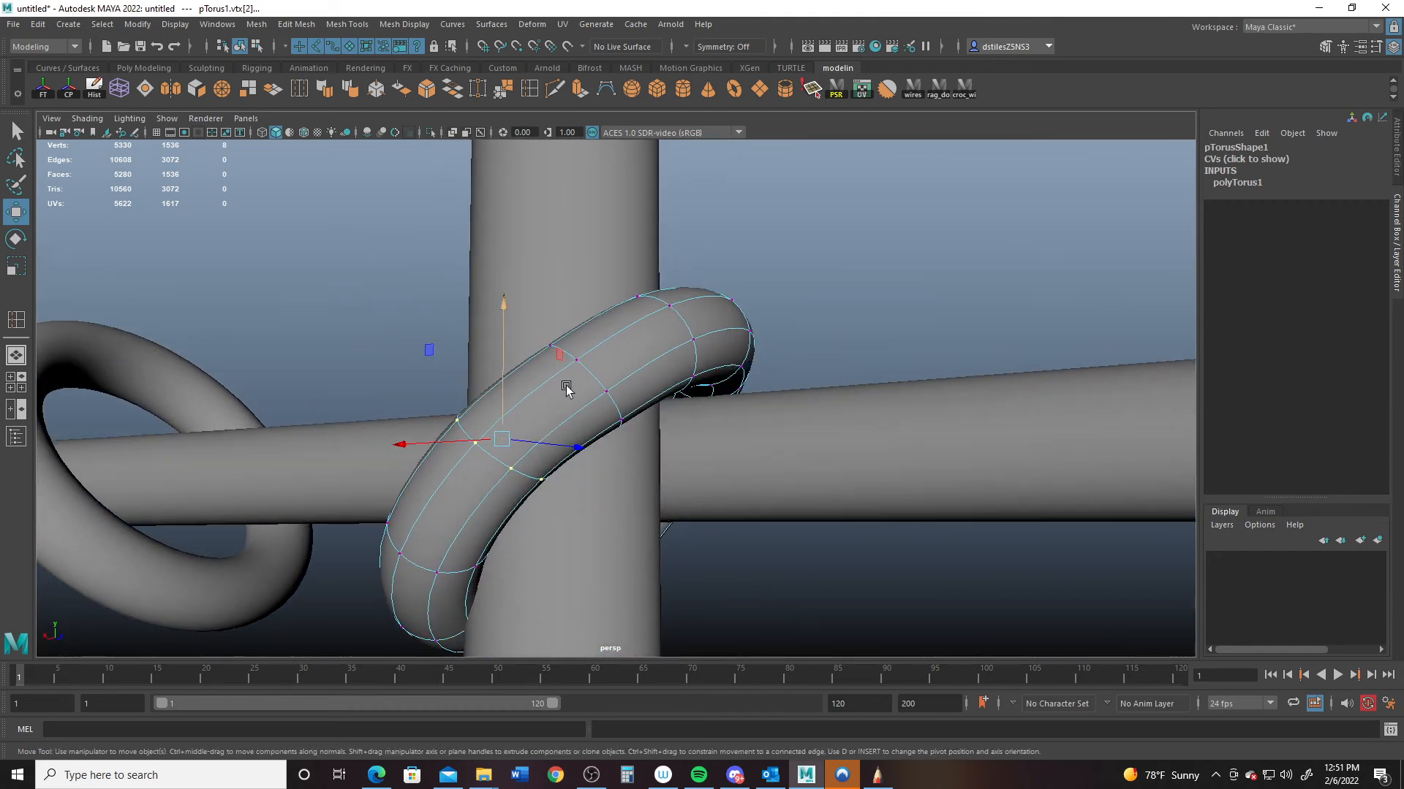
{"action": "left_click_drag", "start_coordinate": [496, 314], "coordinate": [638, 259]}
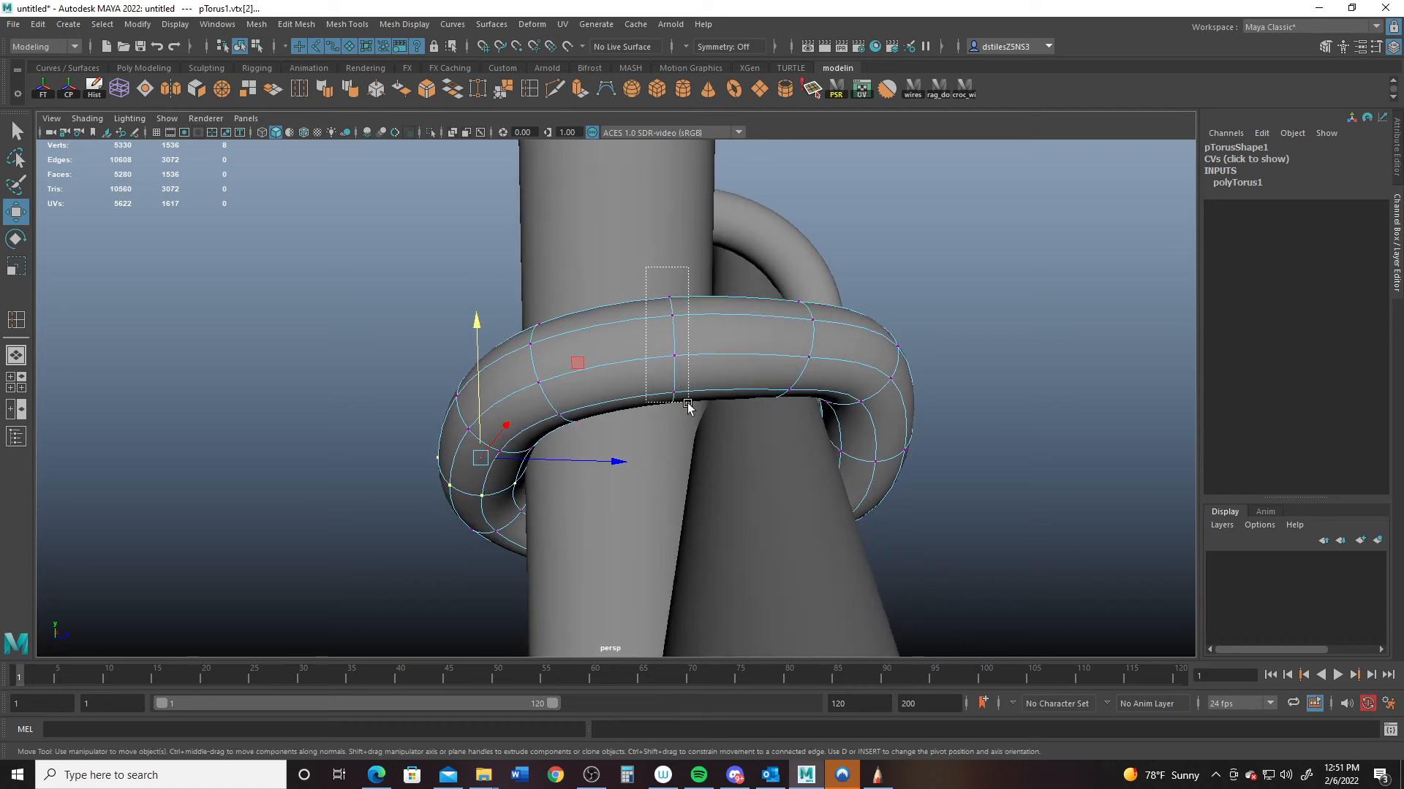
{"action": "left_click_drag", "start_coordinate": [684, 409], "coordinate": [525, 425], "text": "alt"}
- Try deleting an edge ring at the original torus's upper bend, and undo the deletion
{"action": "scroll", "coordinate": [512, 417], "scroll_direction": "up", "scroll_amount": 2}
{"action": "middle_click_drag", "start_coordinate": [512, 418], "coordinate": [539, 523], "text": "alt"}
{"action": "scroll", "coordinate": [544, 519], "scroll_direction": "up", "scroll_amount": 4}
{"action": "right_click_drag", "start_coordinate": [487, 373], "coordinate": [491, 332]}
{"action": "double_click", "coordinate": [455, 456]}
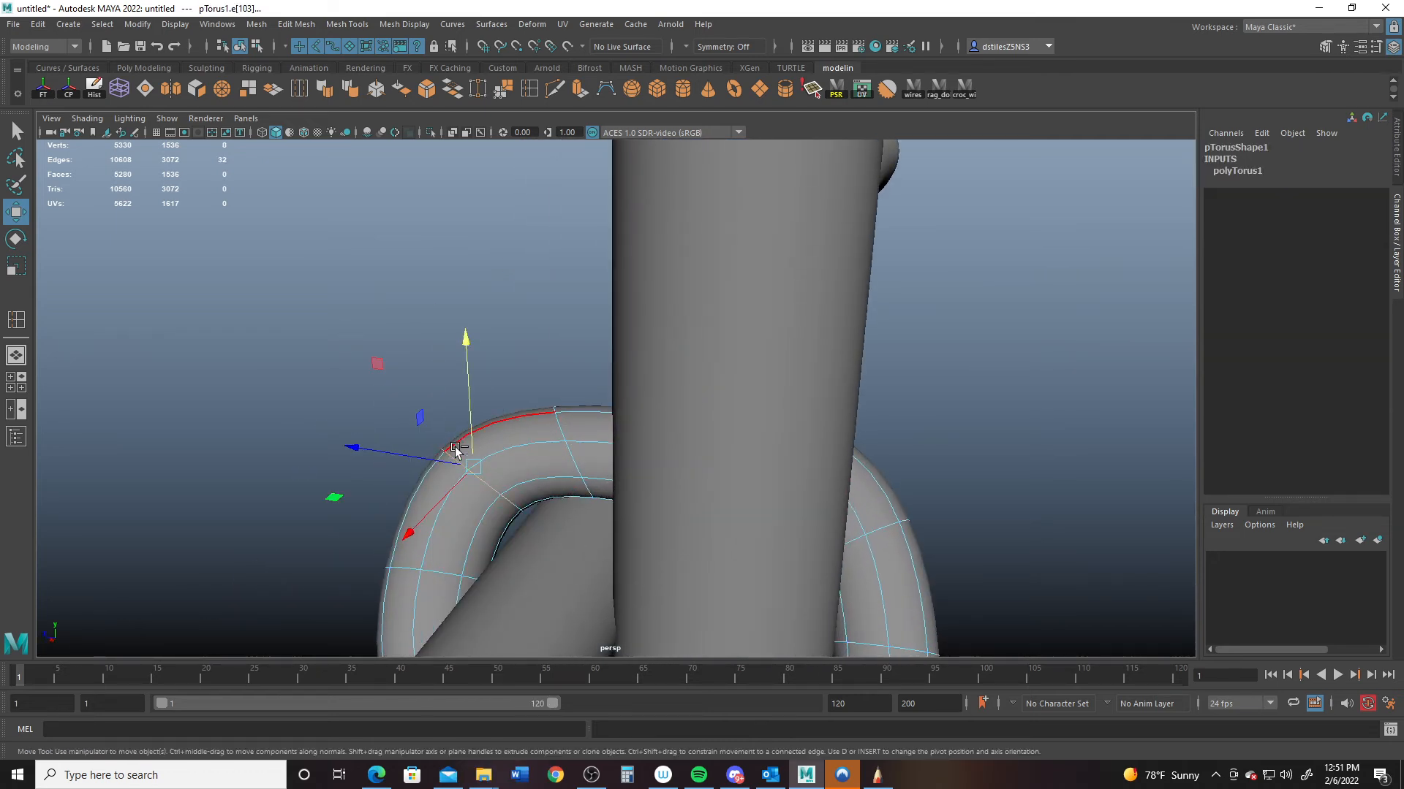
{"action": "key", "text": "Delete"}
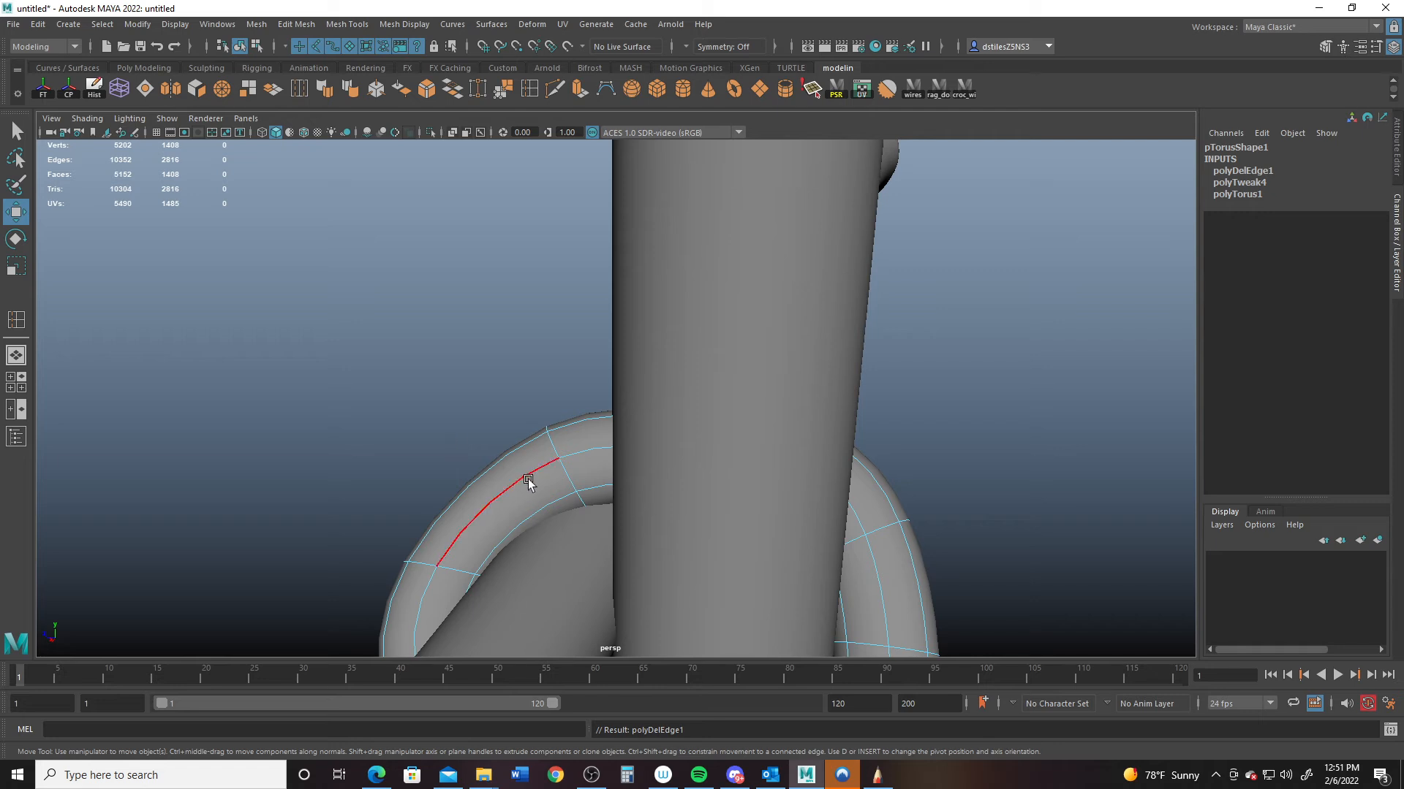
{"action": "key", "text": "ctrl+z"}
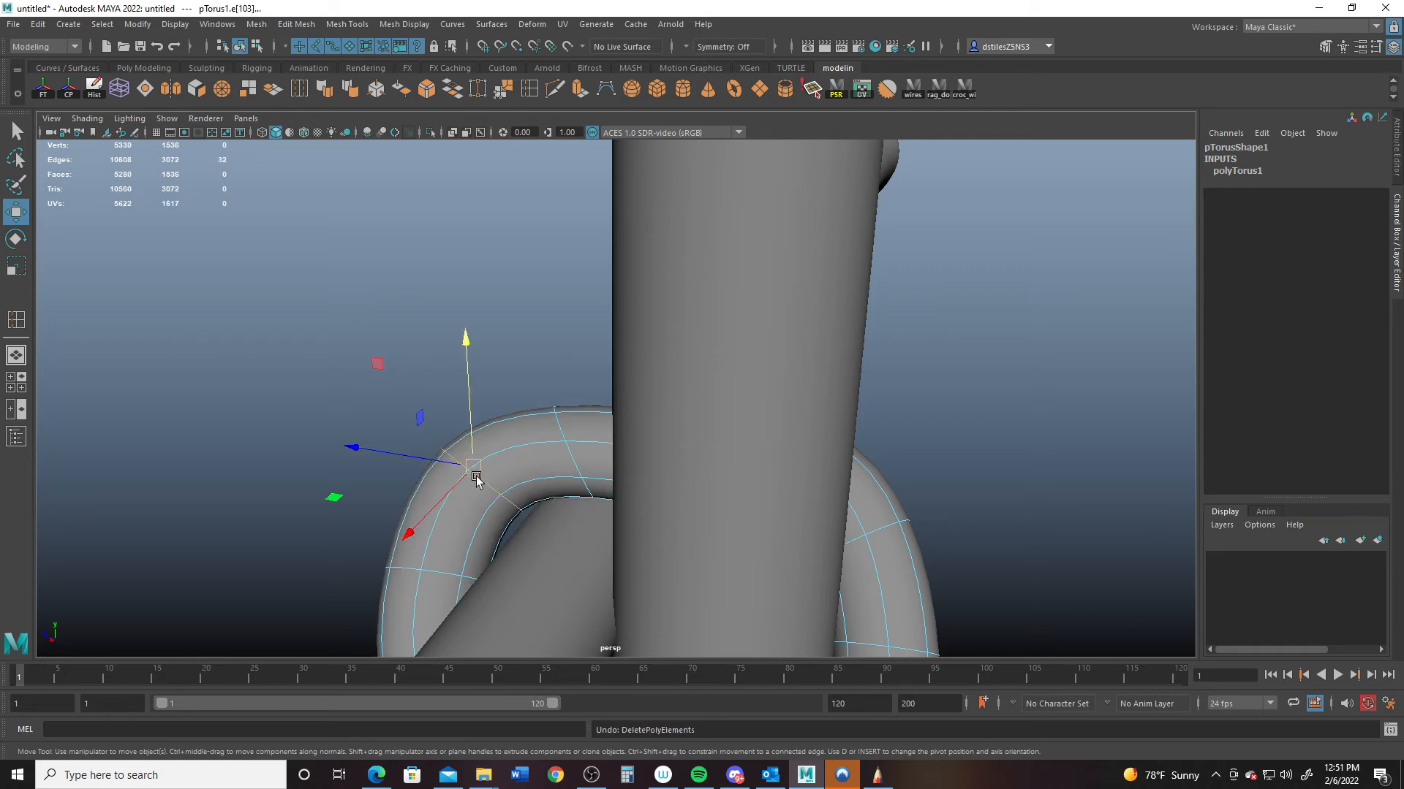
- Shift the edge ring at the original torus's upper bend to tighten the rope around the arm
{"action": "left_click_drag", "start_coordinate": [475, 475], "coordinate": [521, 478]}
{"action": "left_click", "coordinate": [532, 369]}
{"action": "left_click_drag", "start_coordinate": [600, 521], "coordinate": [725, 407], "text": "alt"}
- Reposition the second torus's vertex rings across the post and pull its side bend outward around the original rope
{"action": "left_click", "coordinate": [901, 376]}
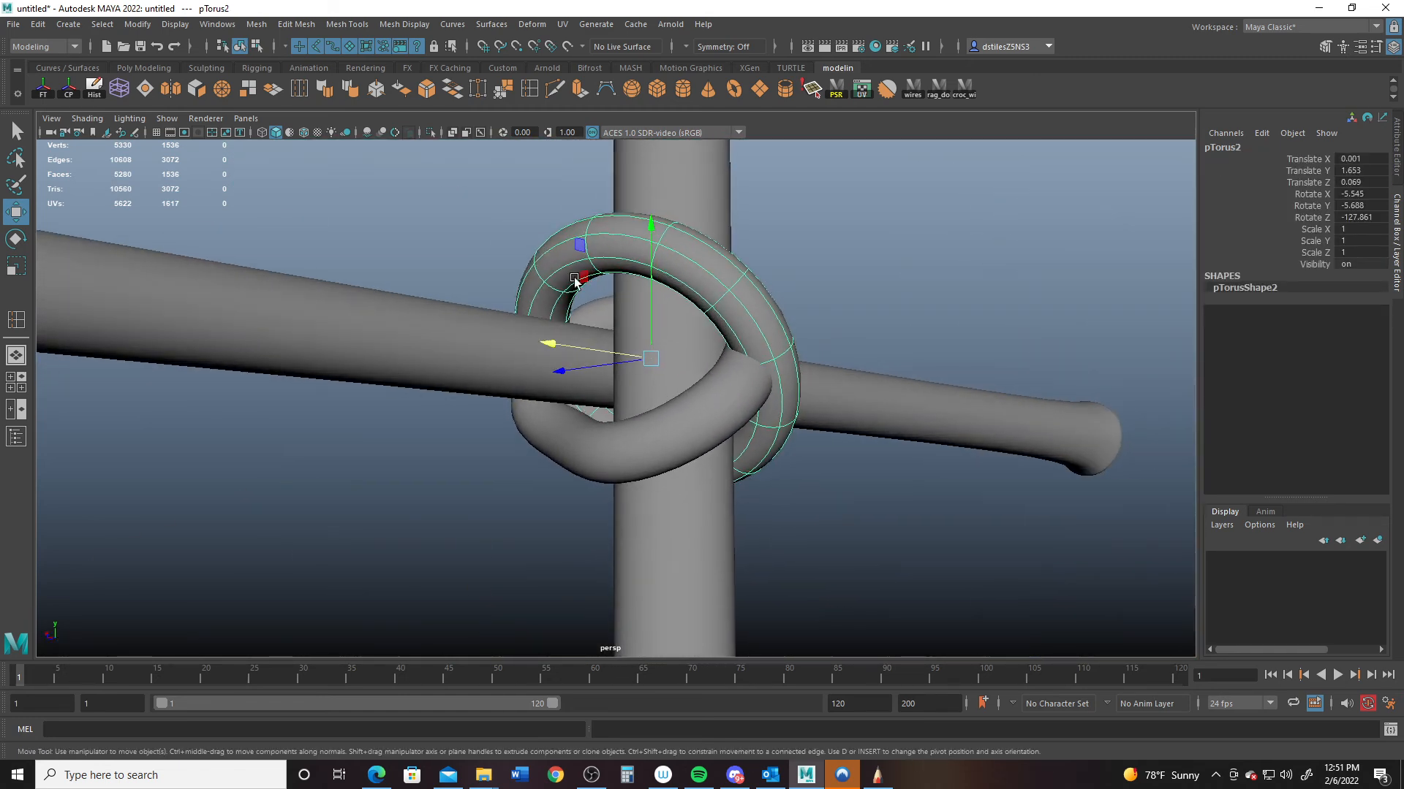
{"action": "left_click_drag", "start_coordinate": [650, 228], "coordinate": [664, 276]}
{"action": "right_click", "coordinate": [665, 275]}
{"action": "right_click_drag", "start_coordinate": [627, 271], "coordinate": [611, 272]}
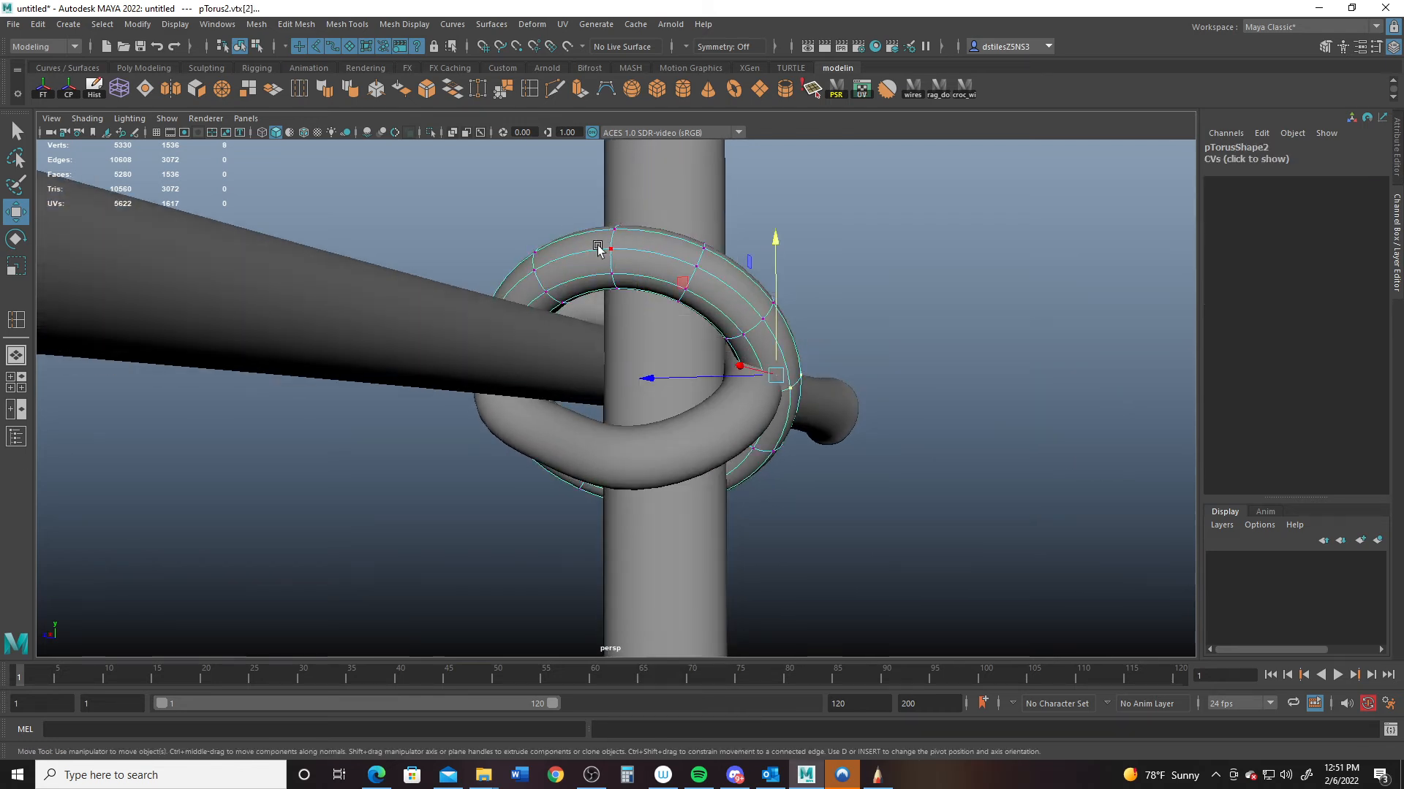
{"action": "left_click_drag", "start_coordinate": [601, 246], "coordinate": [632, 196], "text": "alt"}
{"action": "left_click_drag", "start_coordinate": [611, 242], "coordinate": [662, 392], "text": "alt"}
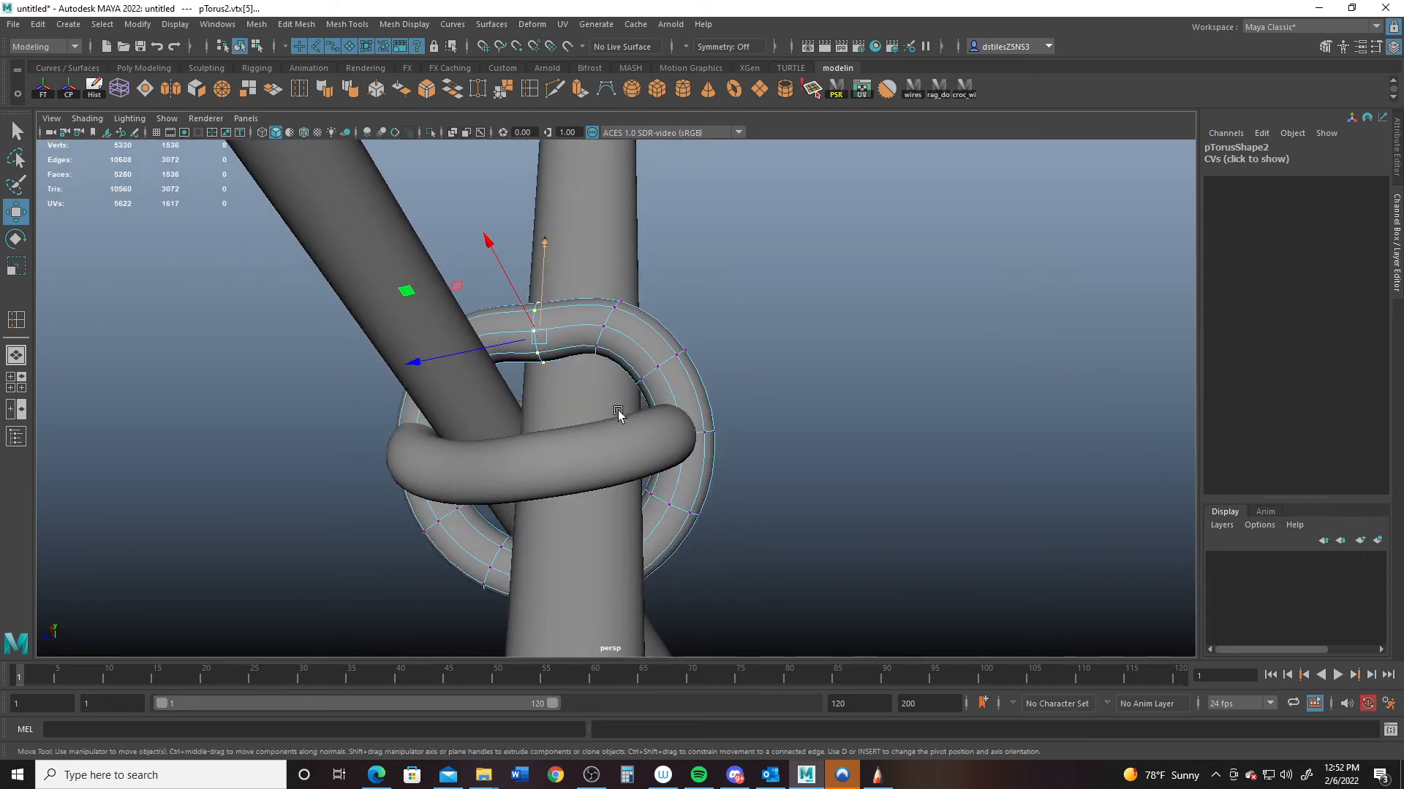
{"action": "left_click_drag", "start_coordinate": [695, 442], "coordinate": [723, 462]}
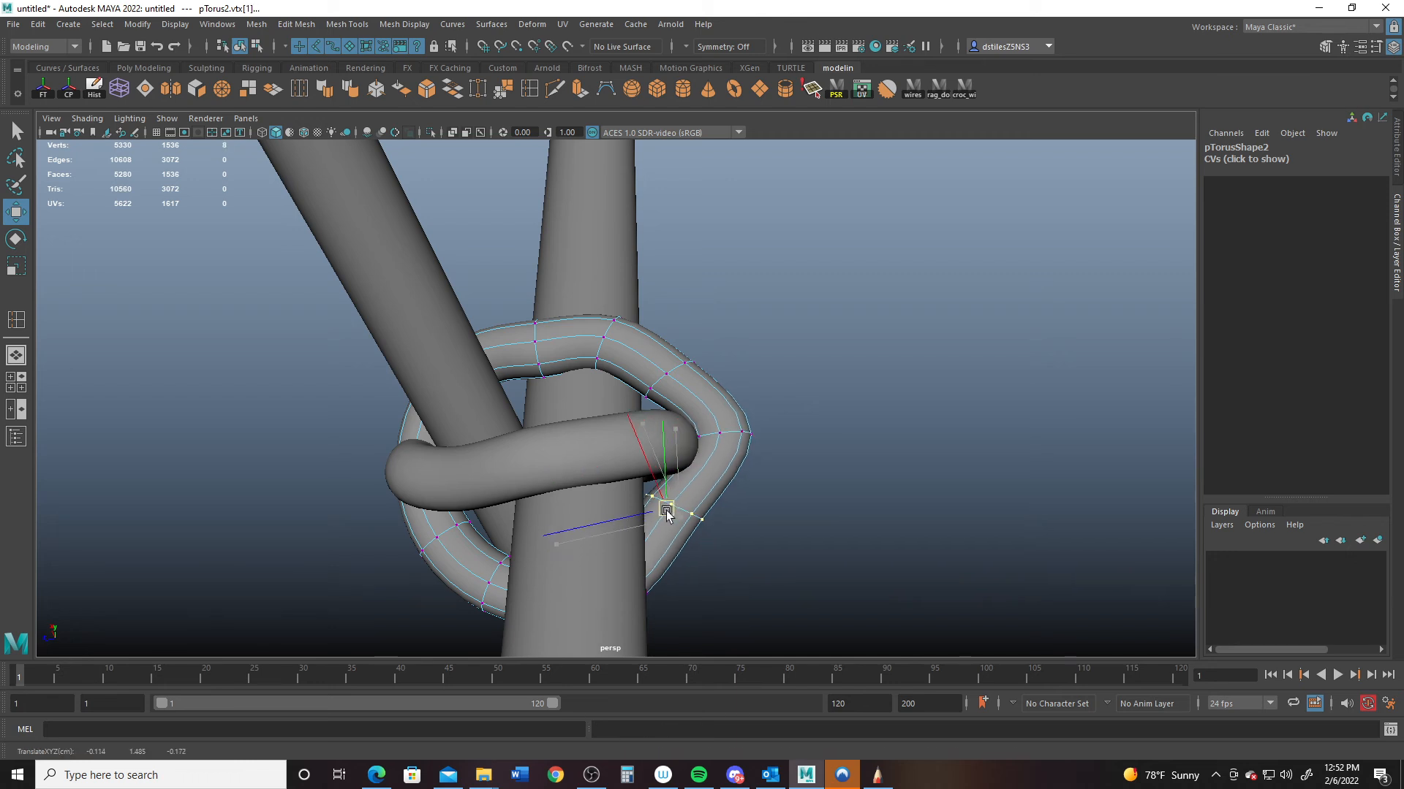
{"action": "mouse_move", "coordinate": [708, 430]}
{"action": "left_mouse_down", "text": "alt"}
{"action": "mouse_move", "coordinate": [697, 455]}
{"action": "mouse_move", "coordinate": [707, 428]}
{"action": "left_mouse_up", "text": "alt"}
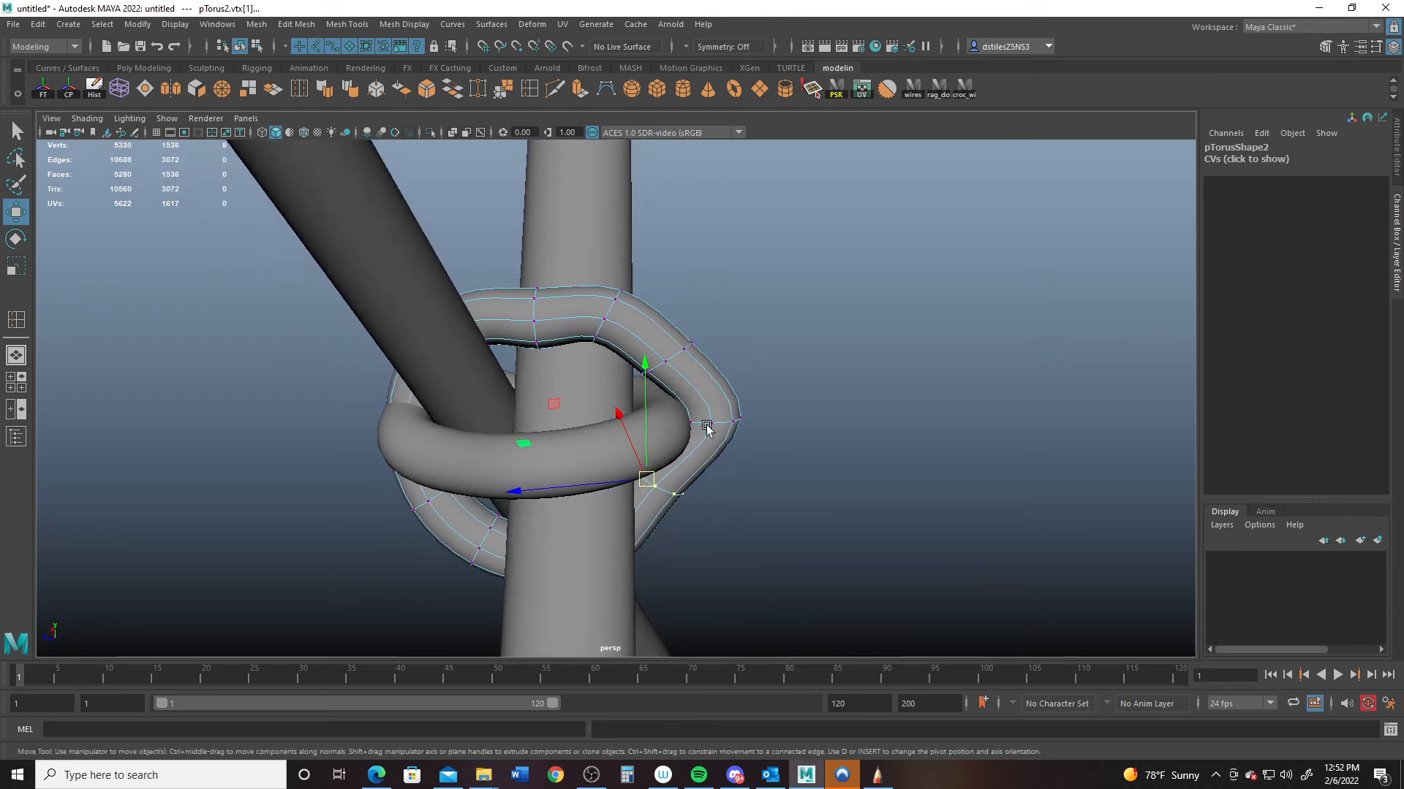
- Shift the second torus's edge rings at the side bend, across the post and under the arm so the rope wraps the joint
{"action": "left_click_drag", "start_coordinate": [669, 351], "coordinate": [664, 333], "text": "alt"}
{"action": "mouse_move", "coordinate": [674, 367]}
{"action": "right_mouse_down"}
{"action": "mouse_move", "coordinate": [669, 326]}
{"action": "mouse_move", "coordinate": [673, 369]}
{"action": "right_mouse_up"}
{"action": "double_click", "coordinate": [665, 362]}
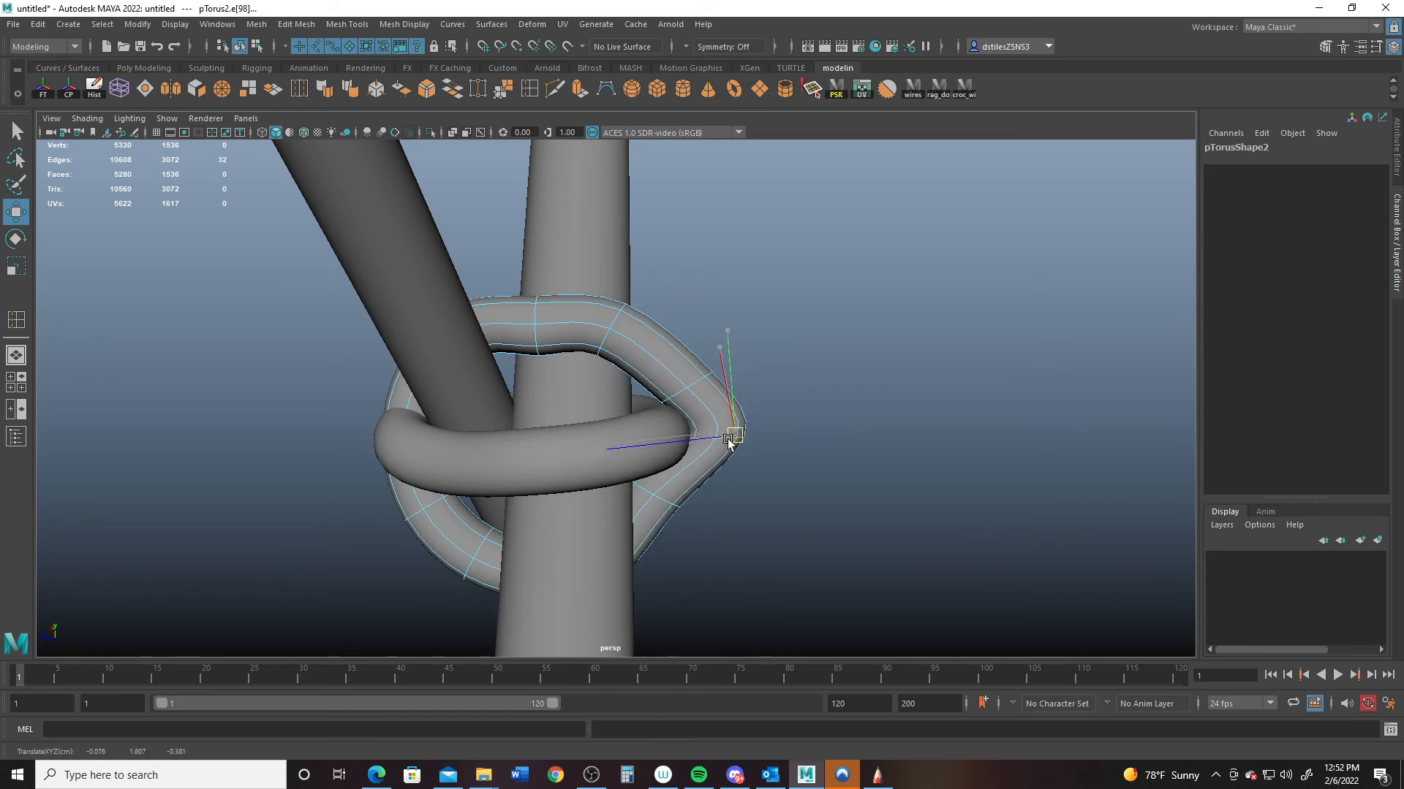
{"action": "left_click_drag", "start_coordinate": [692, 490], "coordinate": [650, 393], "text": "alt"}
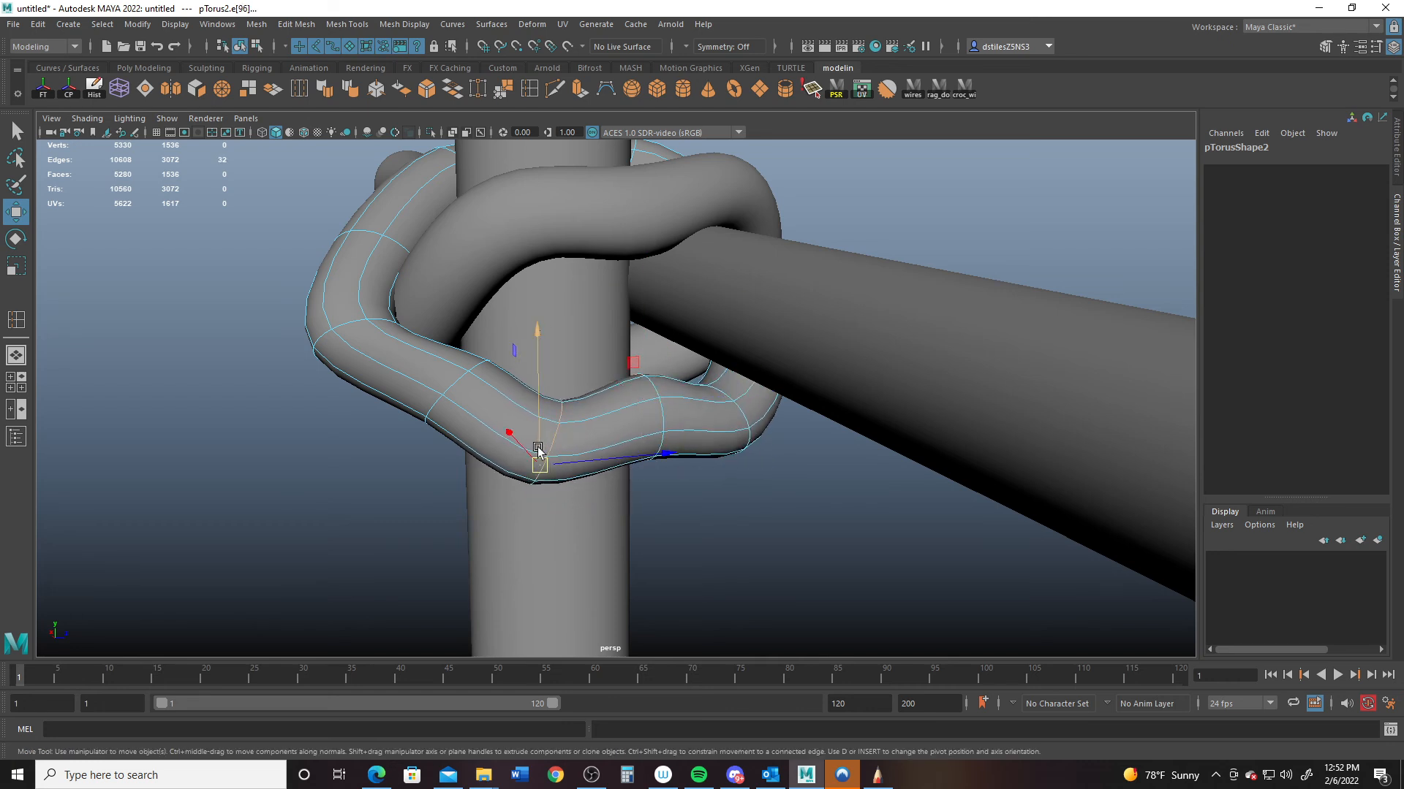
{"action": "mouse_move", "coordinate": [538, 449]}
{"action": "left_mouse_down"}
{"action": "mouse_move", "coordinate": [542, 400]}
{"action": "mouse_move", "coordinate": [511, 407]}
{"action": "mouse_move", "coordinate": [410, 354]}
{"action": "mouse_move", "coordinate": [530, 475]}
{"action": "left_mouse_up"}
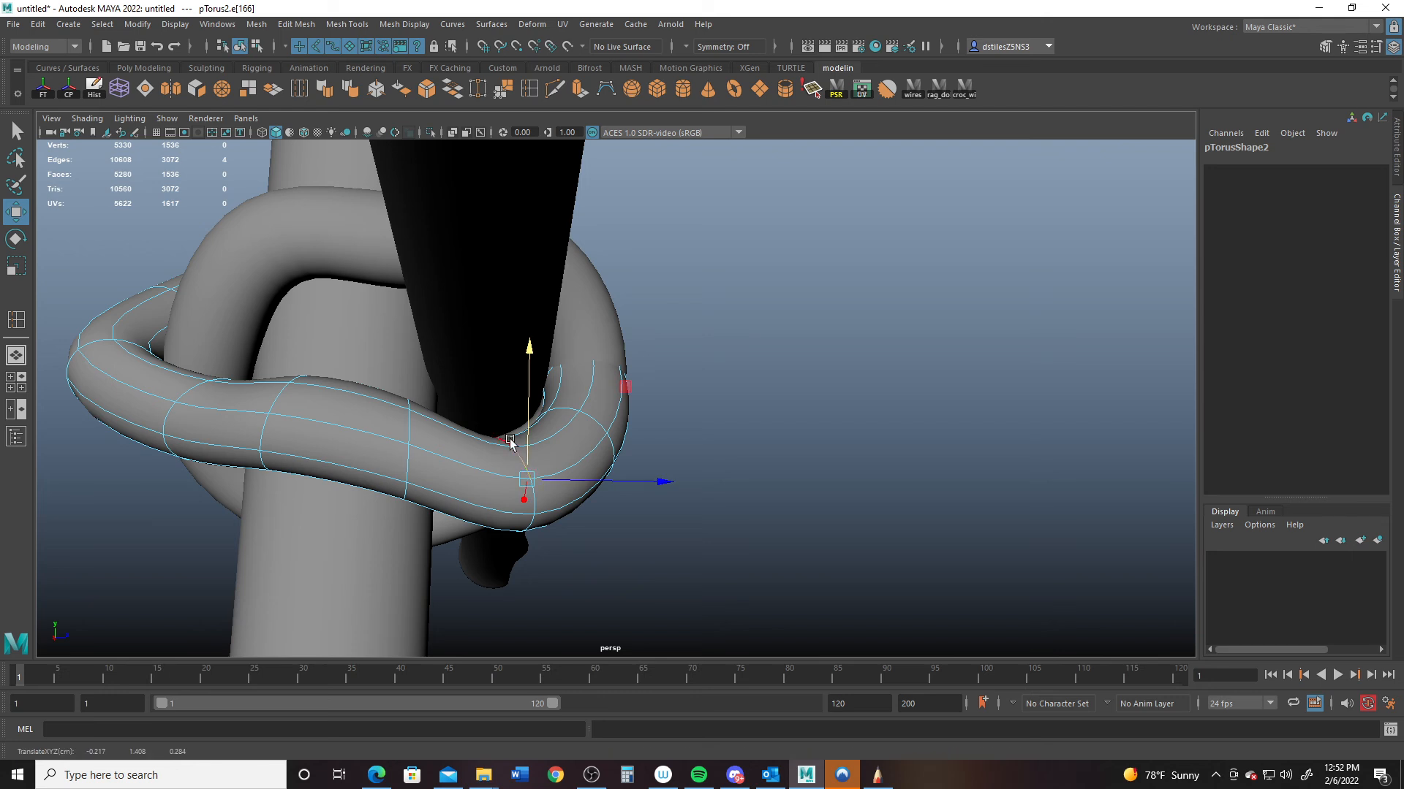
{"action": "left_click_drag", "start_coordinate": [511, 495], "coordinate": [579, 422]}
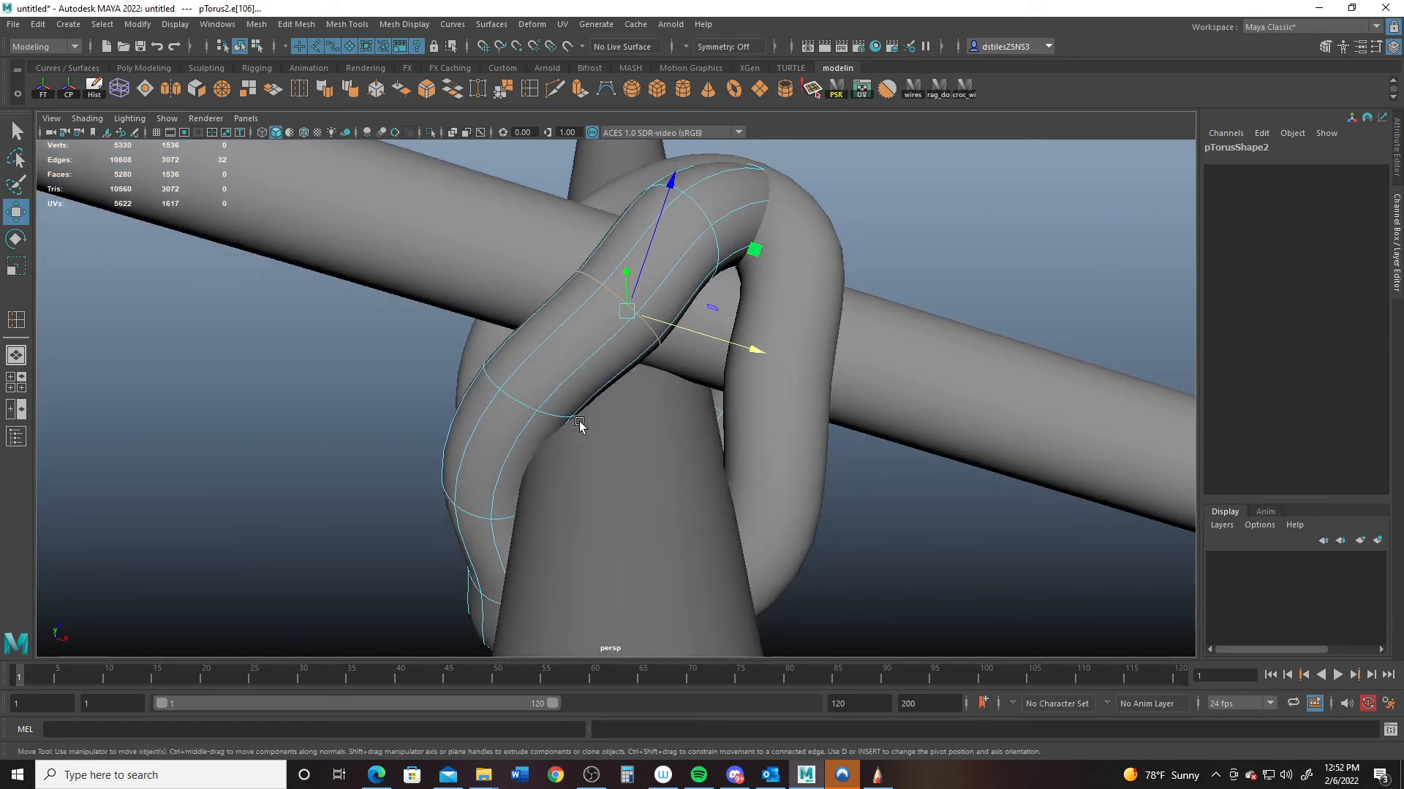
- Move the second torus's edge ring where it passes beneath the original rope outward beside the crossbar
{"action": "left_click_drag", "start_coordinate": [585, 363], "coordinate": [623, 477], "text": "alt"}
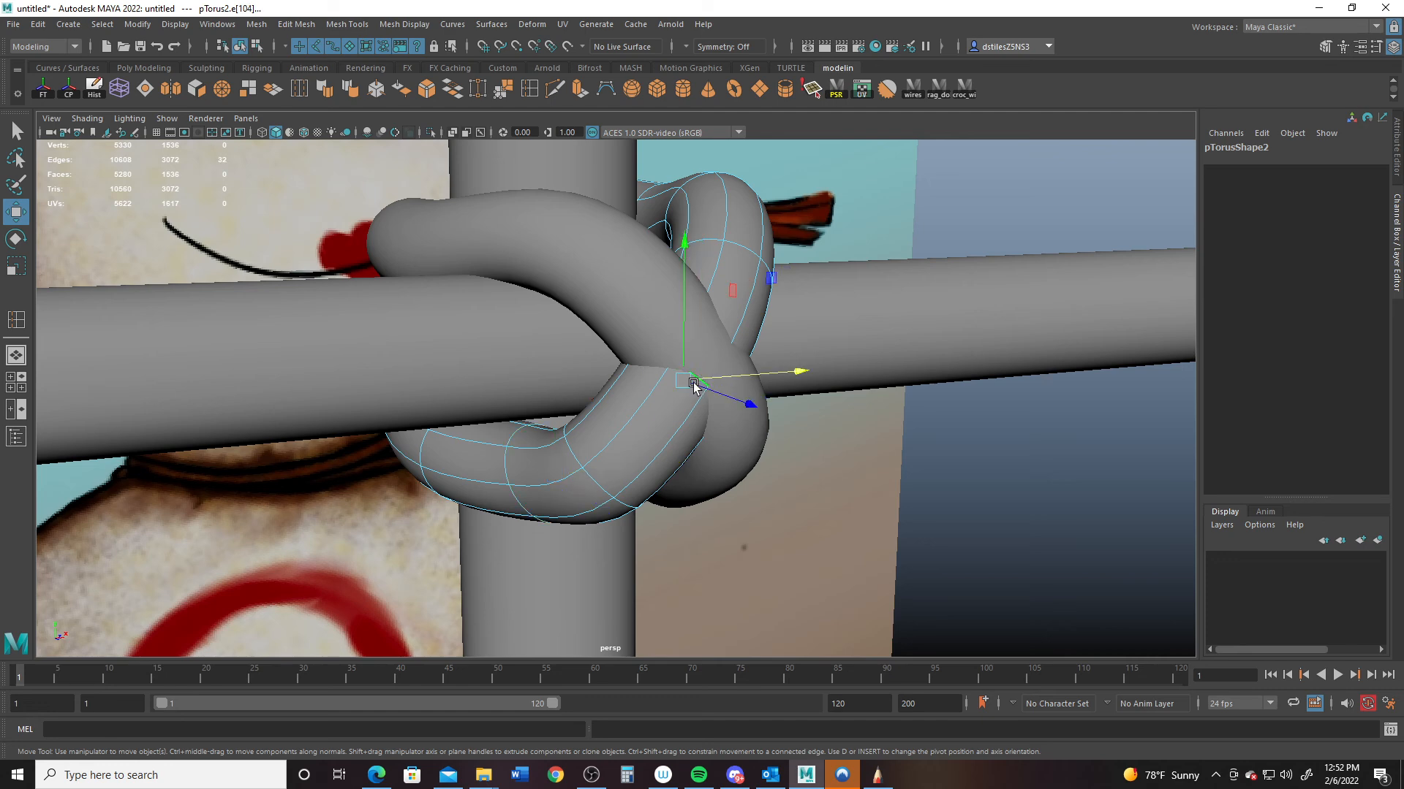
{"action": "left_click_drag", "start_coordinate": [693, 383], "coordinate": [745, 416], "text": "alt"}
{"action": "left_click_drag", "start_coordinate": [674, 369], "coordinate": [824, 344]}
{"action": "left_click_drag", "start_coordinate": [821, 445], "coordinate": [478, 380], "text": "alt"}
{"action": "right_click_drag", "start_coordinate": [479, 380], "coordinate": [519, 427], "text": "alt"}
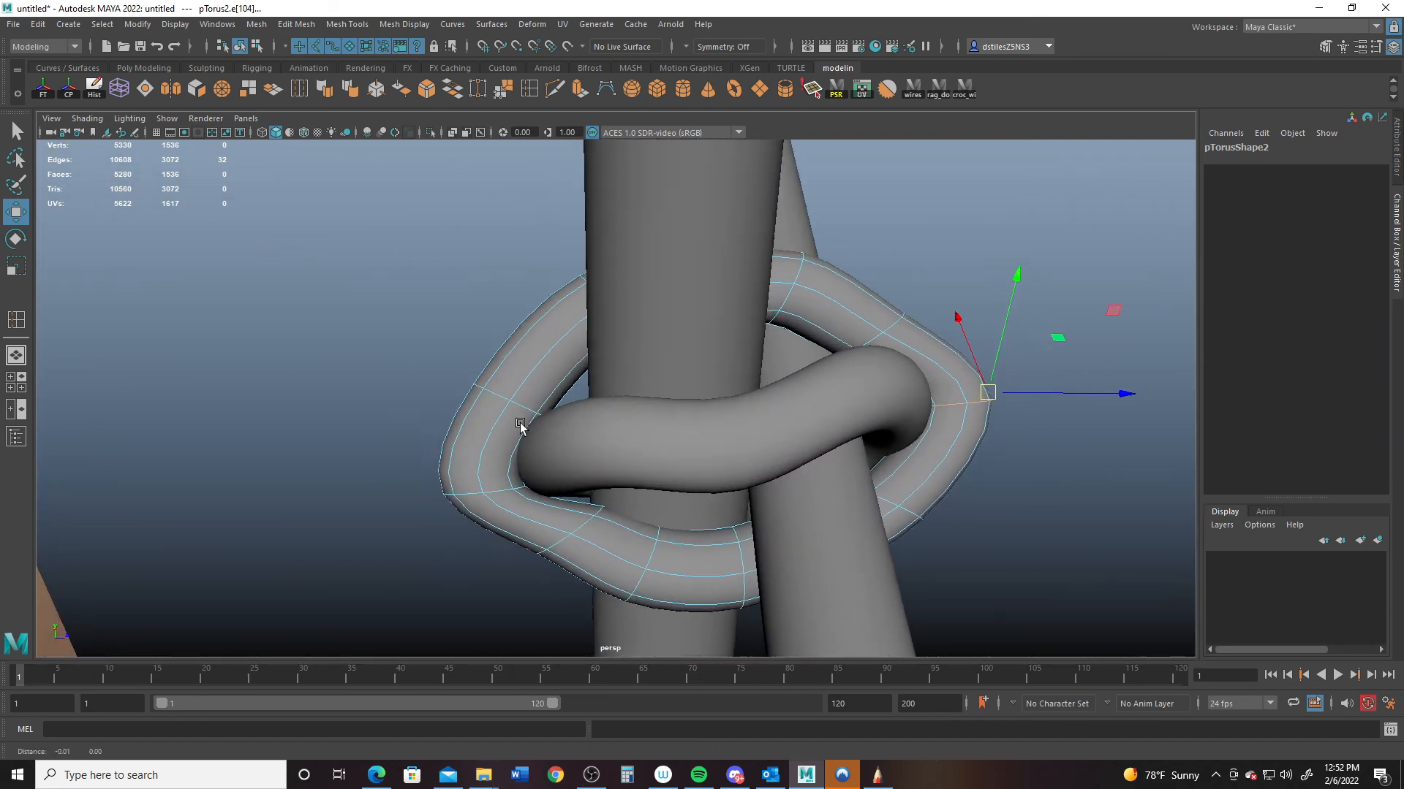
{"action": "middle_click_drag", "start_coordinate": [519, 424], "coordinate": [560, 354], "text": "alt"}
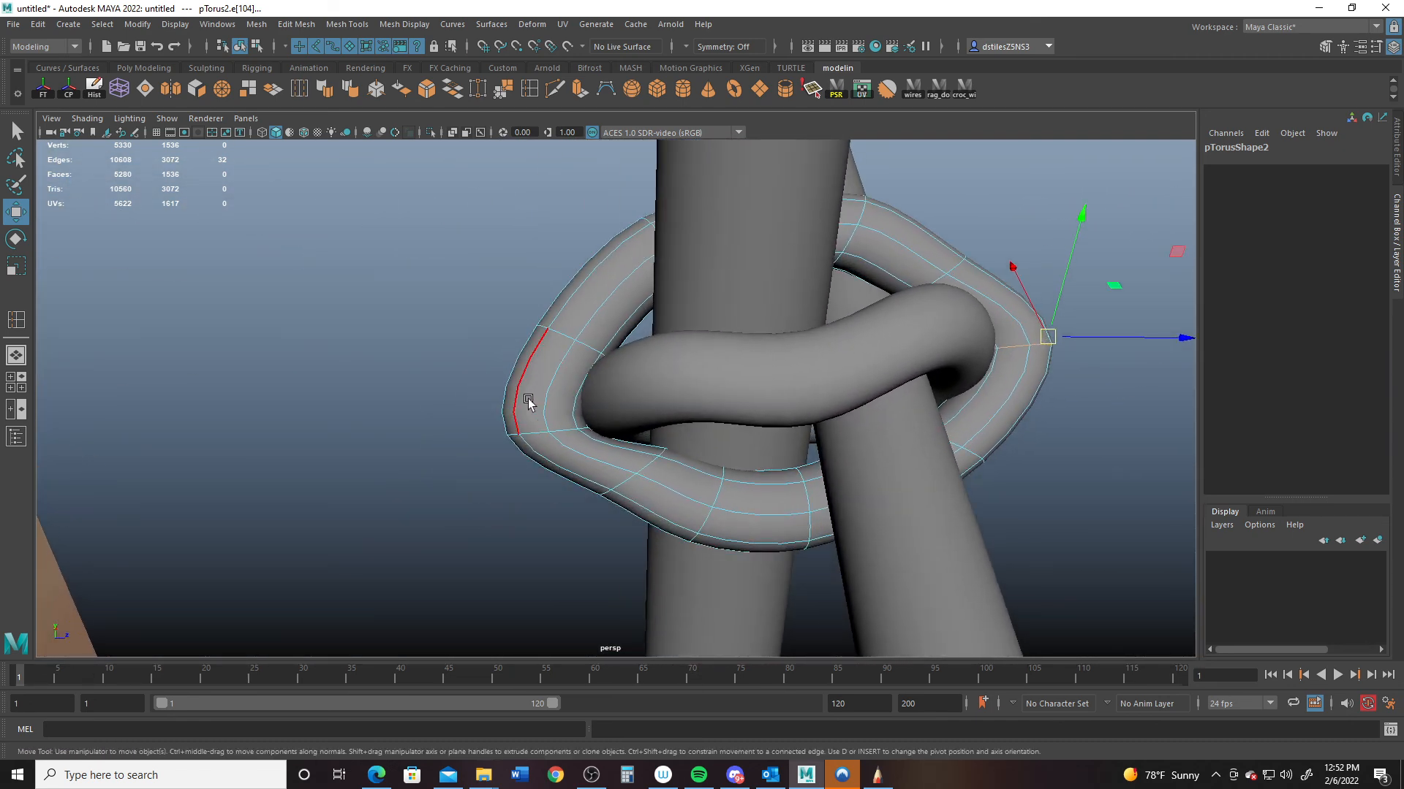
{"action": "left_click_drag", "start_coordinate": [577, 401], "coordinate": [579, 402]}
- Scale two lengthwise face loops around the second torus down to about 0.85 and 0.82 to slim the rope
{"action": "left_click_drag", "start_coordinate": [541, 407], "coordinate": [617, 379], "text": "alt"}
{"action": "right_click_drag", "start_coordinate": [579, 305], "coordinate": [581, 344]}
{"action": "left_click", "coordinate": [581, 330]}
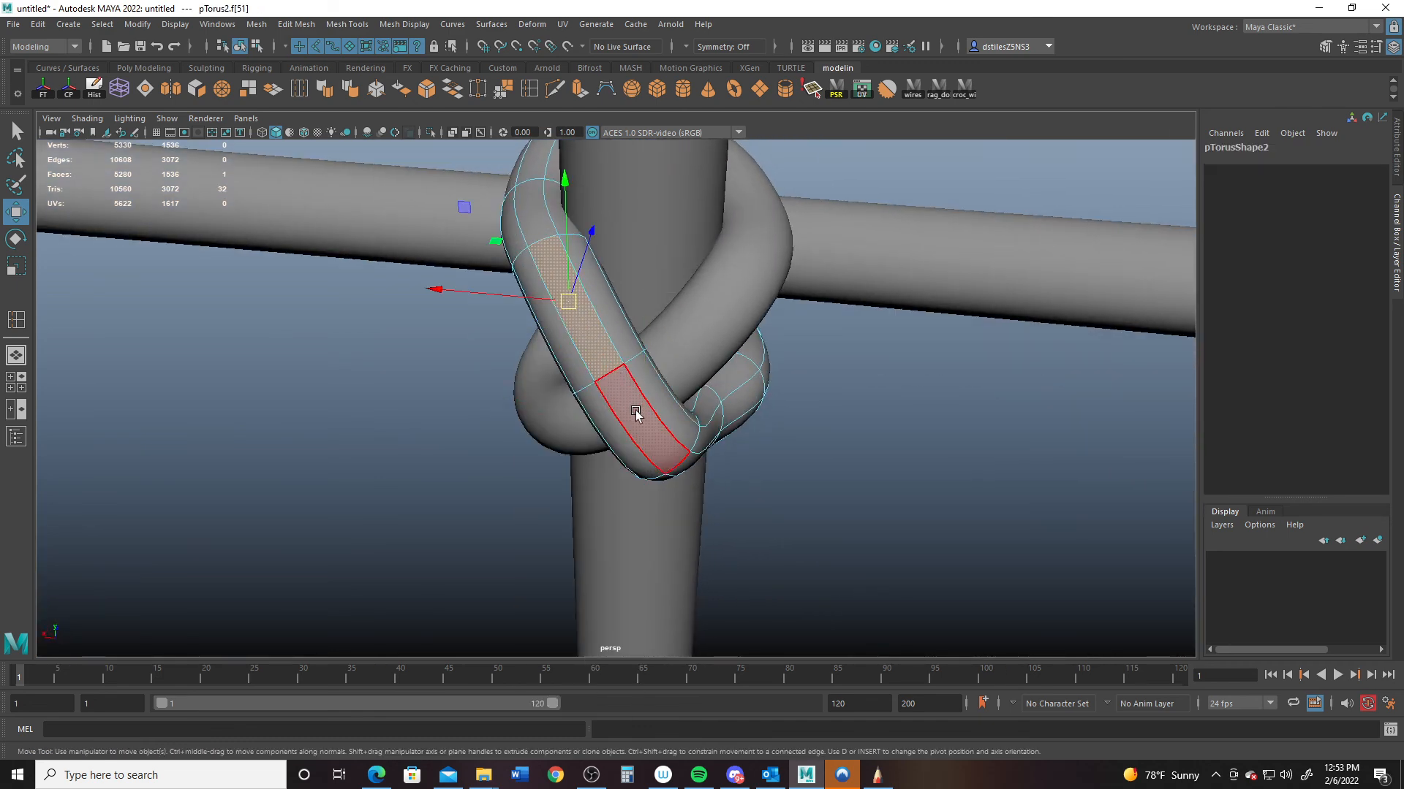
{"action": "left_click_drag", "start_coordinate": [712, 449], "coordinate": [749, 390], "text": "alt"}
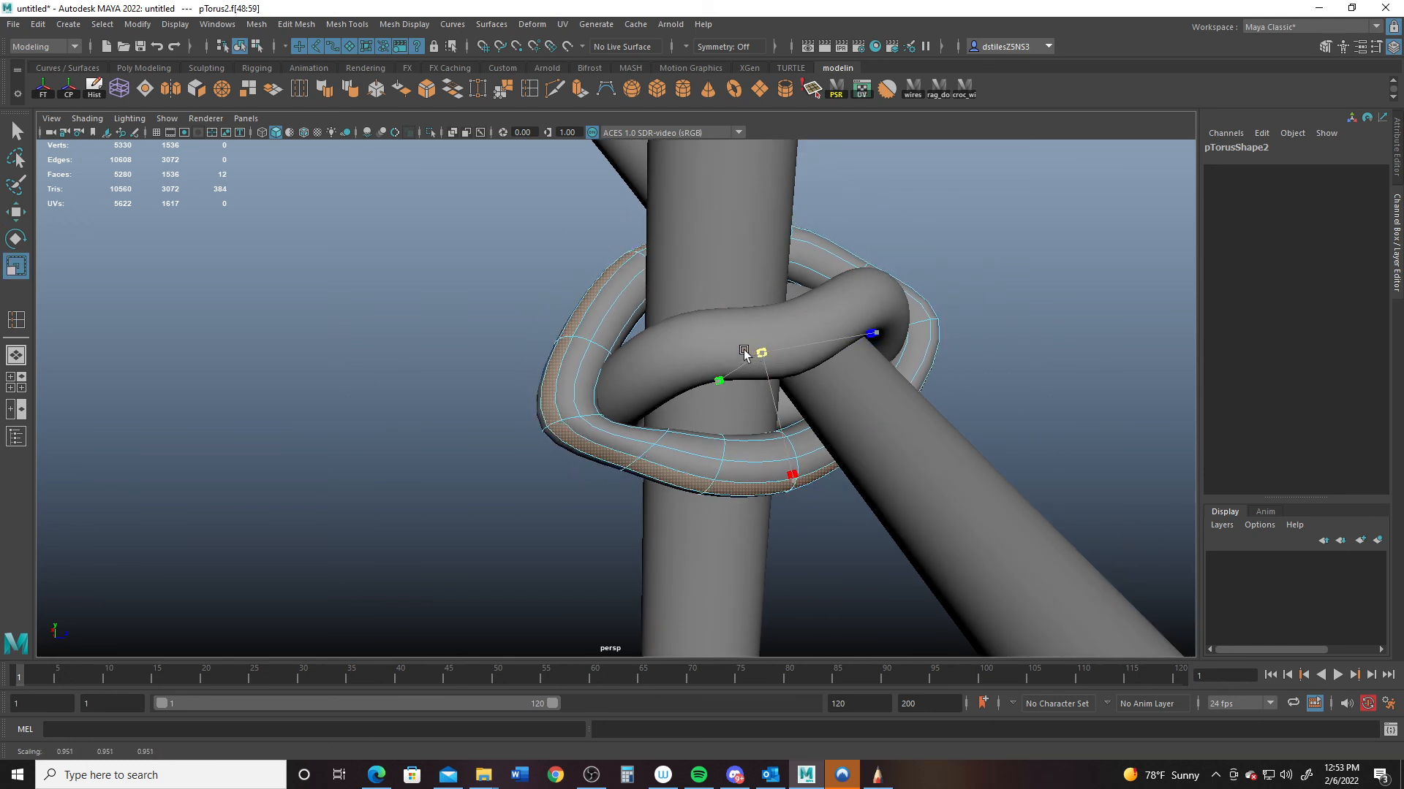
{"action": "left_click_drag", "start_coordinate": [737, 354], "coordinate": [717, 431], "text": "alt"}
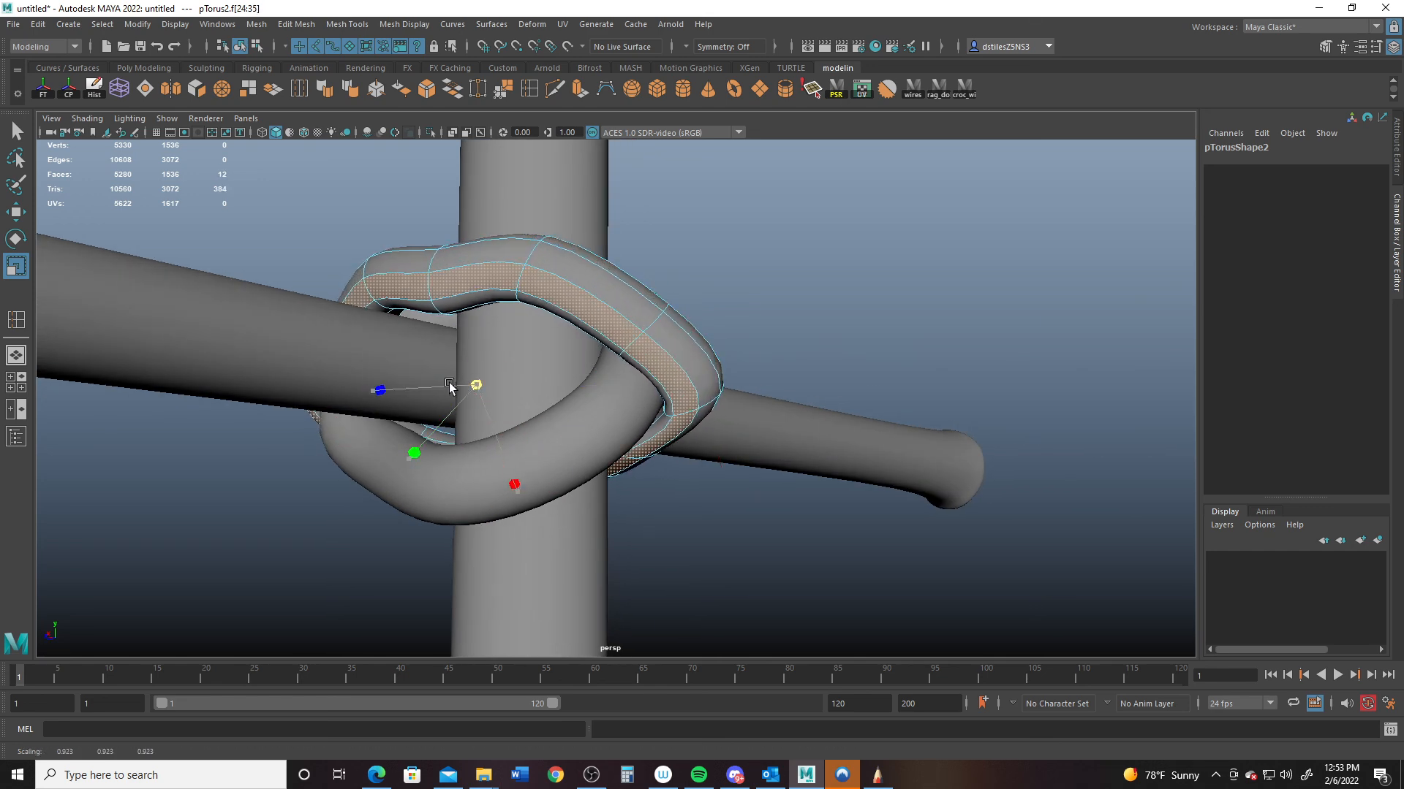
- Select the lengthwise edge loops around the second torus and scale them to even out the rope's thickness
{"action": "left_click_drag", "start_coordinate": [449, 386], "coordinate": [485, 404], "text": "alt"}
{"action": "right_click", "coordinate": [585, 344]}
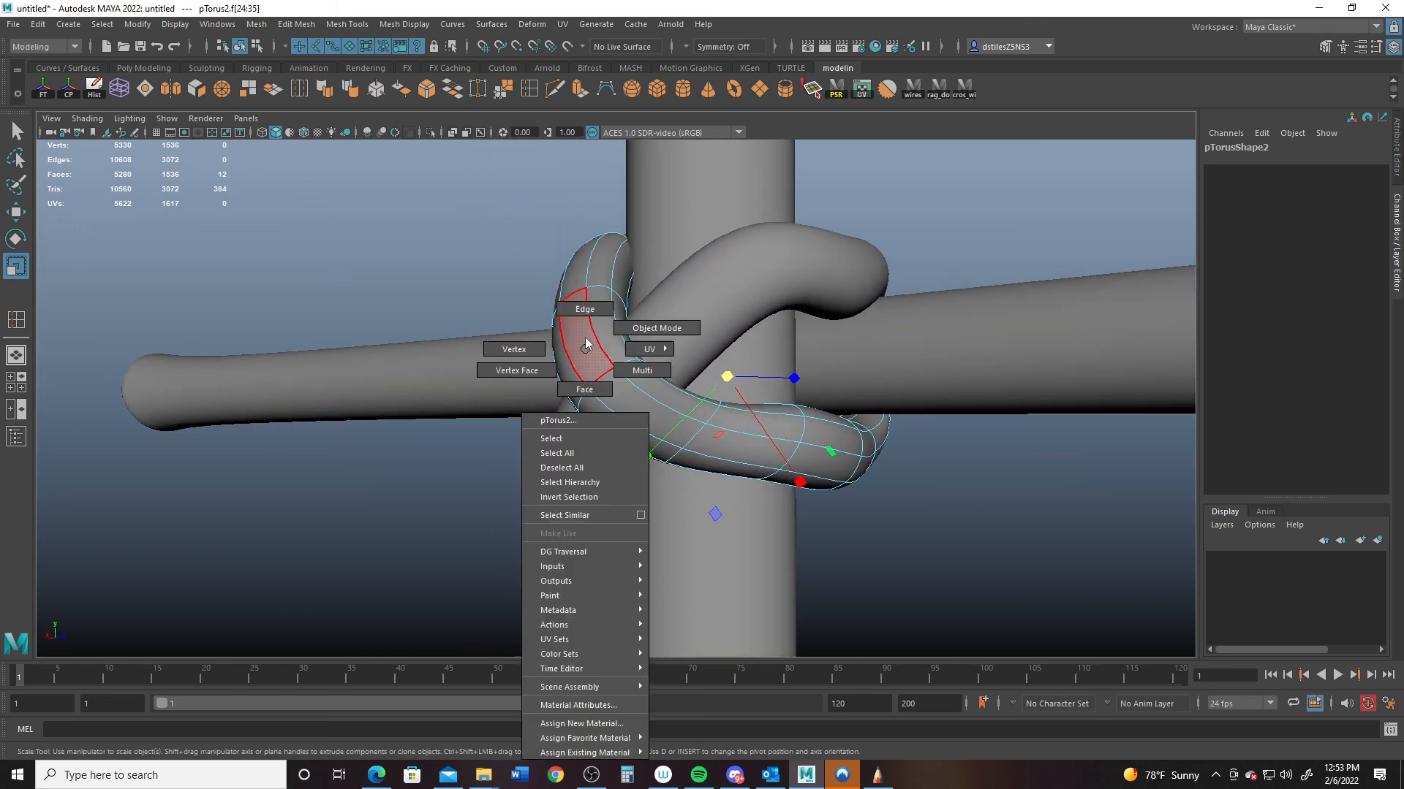
{"action": "left_click", "coordinate": [585, 309]}
{"action": "left_click_drag", "start_coordinate": [757, 409], "coordinate": [680, 351], "text": "alt"}
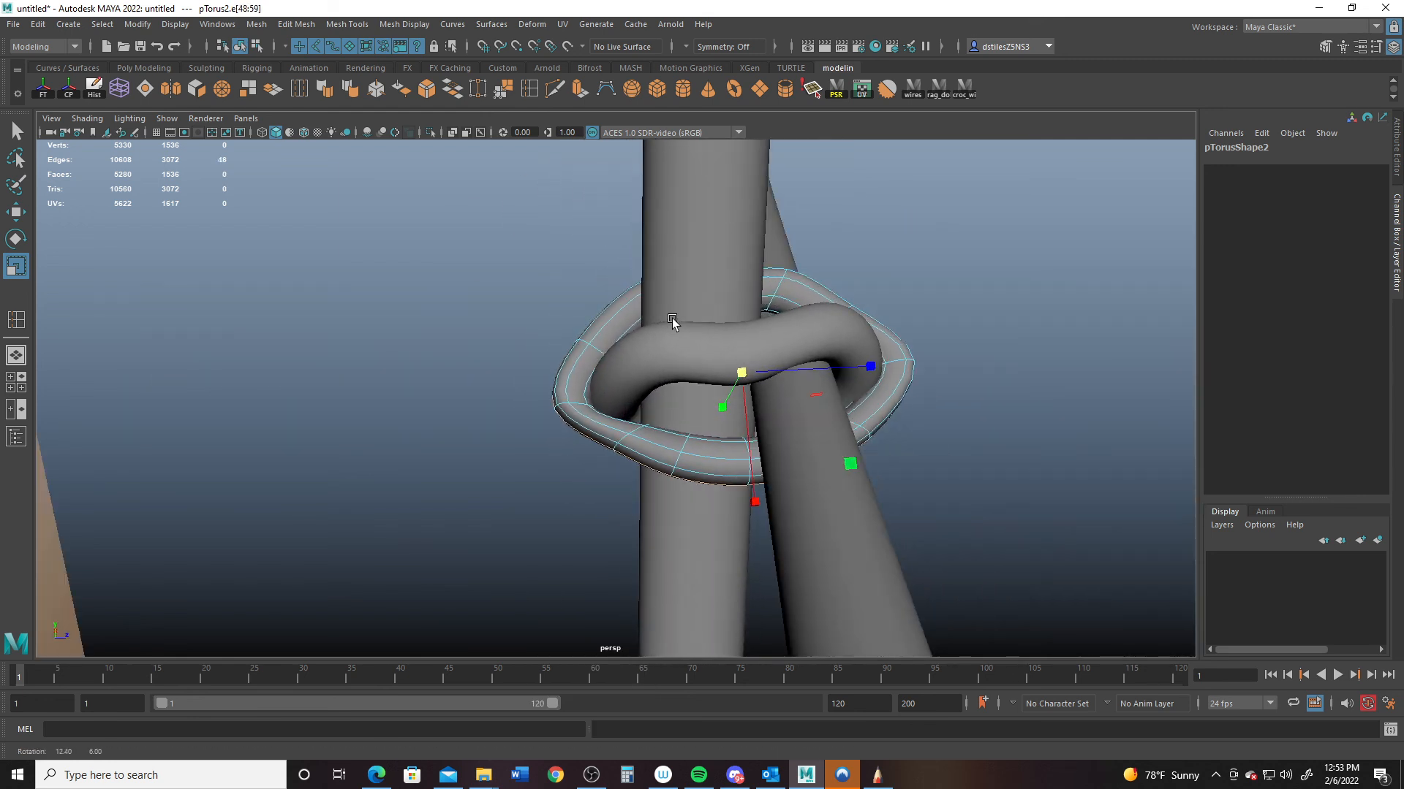
- Select the matching lengthwise edge loops around the original torus and scale them to refine that rope's thickness
{"action": "left_click", "coordinate": [679, 351]}
{"action": "right_click_drag", "start_coordinate": [680, 358], "coordinate": [701, 329]}
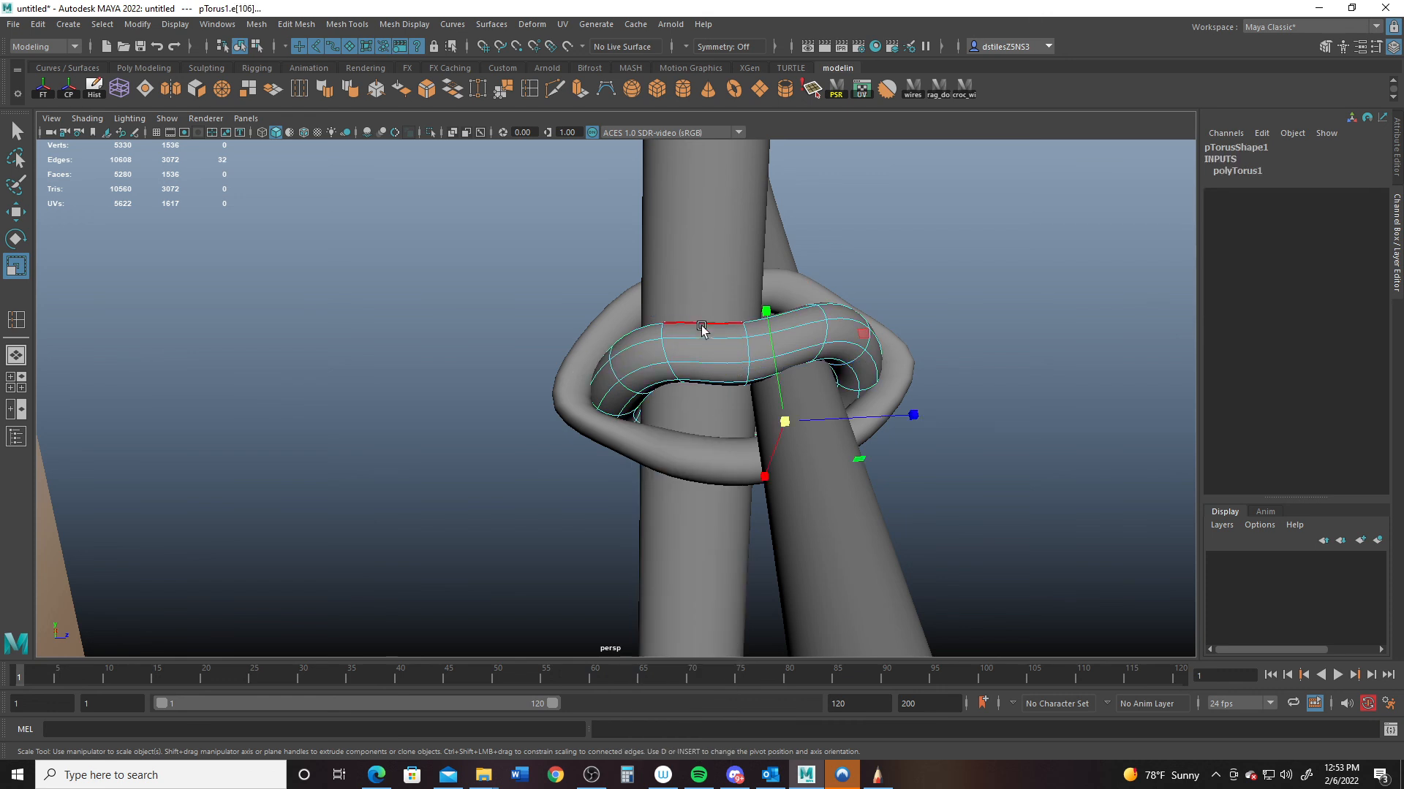
{"action": "left_click_drag", "start_coordinate": [696, 338], "coordinate": [792, 344], "text": "alt"}
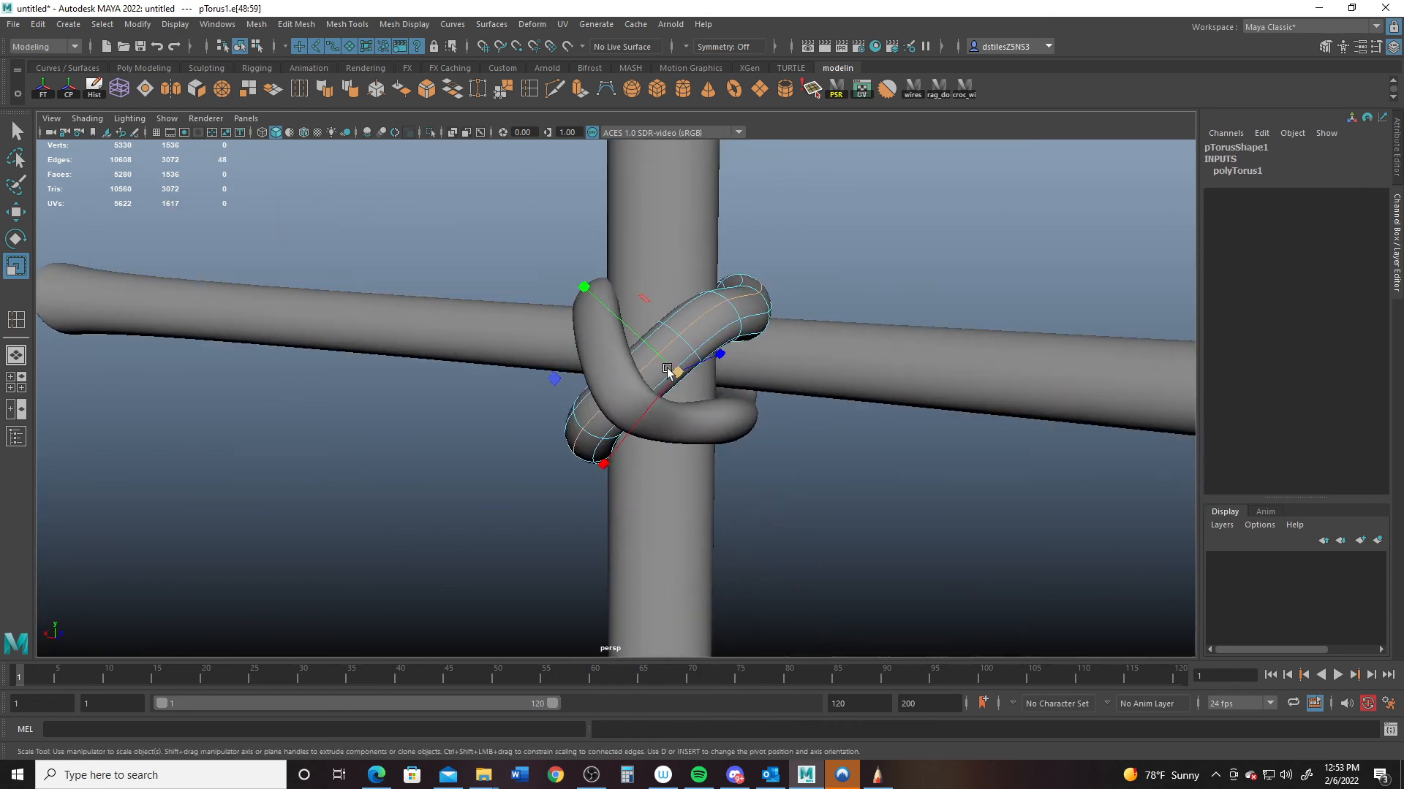
{"action": "left_click_drag", "start_coordinate": [662, 367], "coordinate": [668, 378], "text": "alt"}
{"action": "right_click_drag", "start_coordinate": [668, 380], "coordinate": [508, 341], "text": "alt"}
- Return to object mode, clear the selection and examine the rope-bound crossbar and post against the reference image
{"action": "left_click_drag", "start_coordinate": [731, 427], "coordinate": [560, 431], "text": "alt"}
{"action": "mouse_move", "coordinate": [559, 431]}
{"action": "right_mouse_down", "text": "alt"}
{"action": "mouse_move", "coordinate": [411, 351]}
{"action": "mouse_move", "coordinate": [561, 408]}
{"action": "right_mouse_up", "text": "alt"}
{"action": "left_click_drag", "start_coordinate": [561, 408], "coordinate": [551, 326], "text": "alt"}
{"action": "right_click_drag", "start_coordinate": [551, 326], "coordinate": [505, 343], "text": "alt"}
{"action": "left_click_drag", "start_coordinate": [504, 342], "coordinate": [698, 356], "text": "alt"}
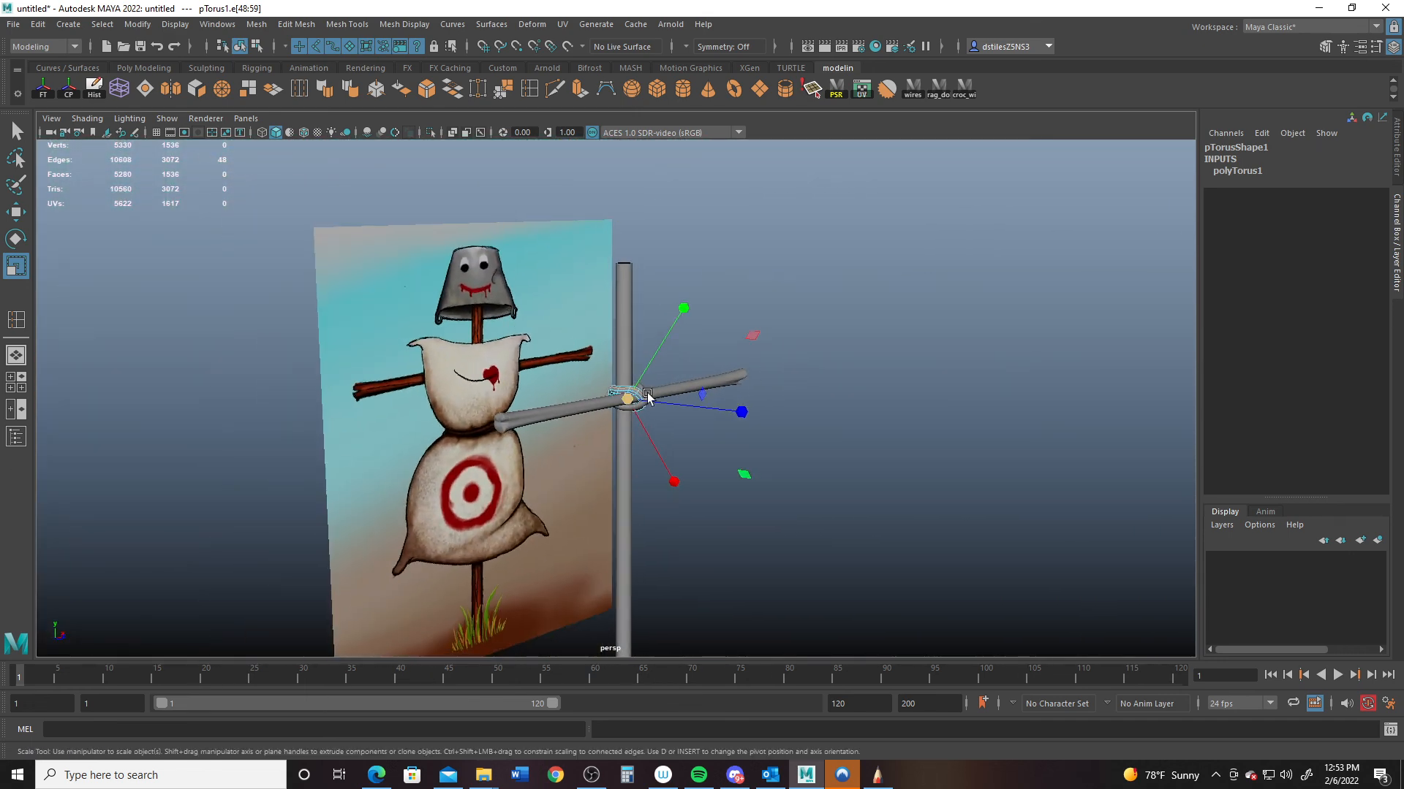
{"action": "right_click_drag", "start_coordinate": [648, 371], "coordinate": [761, 314]}
{"action": "left_click", "coordinate": [752, 453]}
{"action": "left_click_drag", "start_coordinate": [752, 453], "coordinate": [800, 442], "text": "alt"}
{"action": "left_click_drag", "start_coordinate": [681, 383], "coordinate": [614, 444], "text": "alt"}
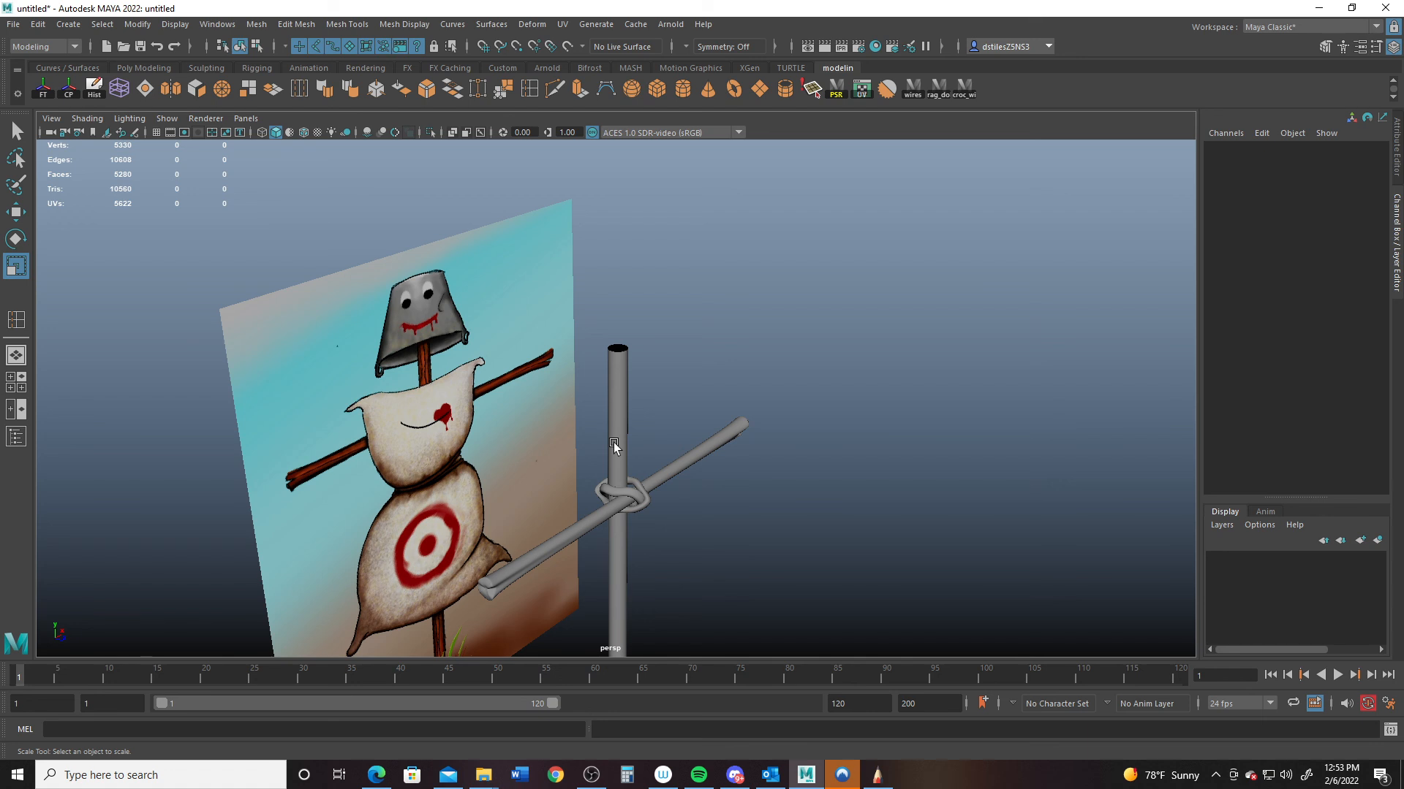
{"action": "middle_click_drag", "start_coordinate": [635, 433], "coordinate": [631, 414], "text": "alt"}
{"action": "right_click_drag", "start_coordinate": [630, 414], "coordinate": [665, 467], "text": "alt"}
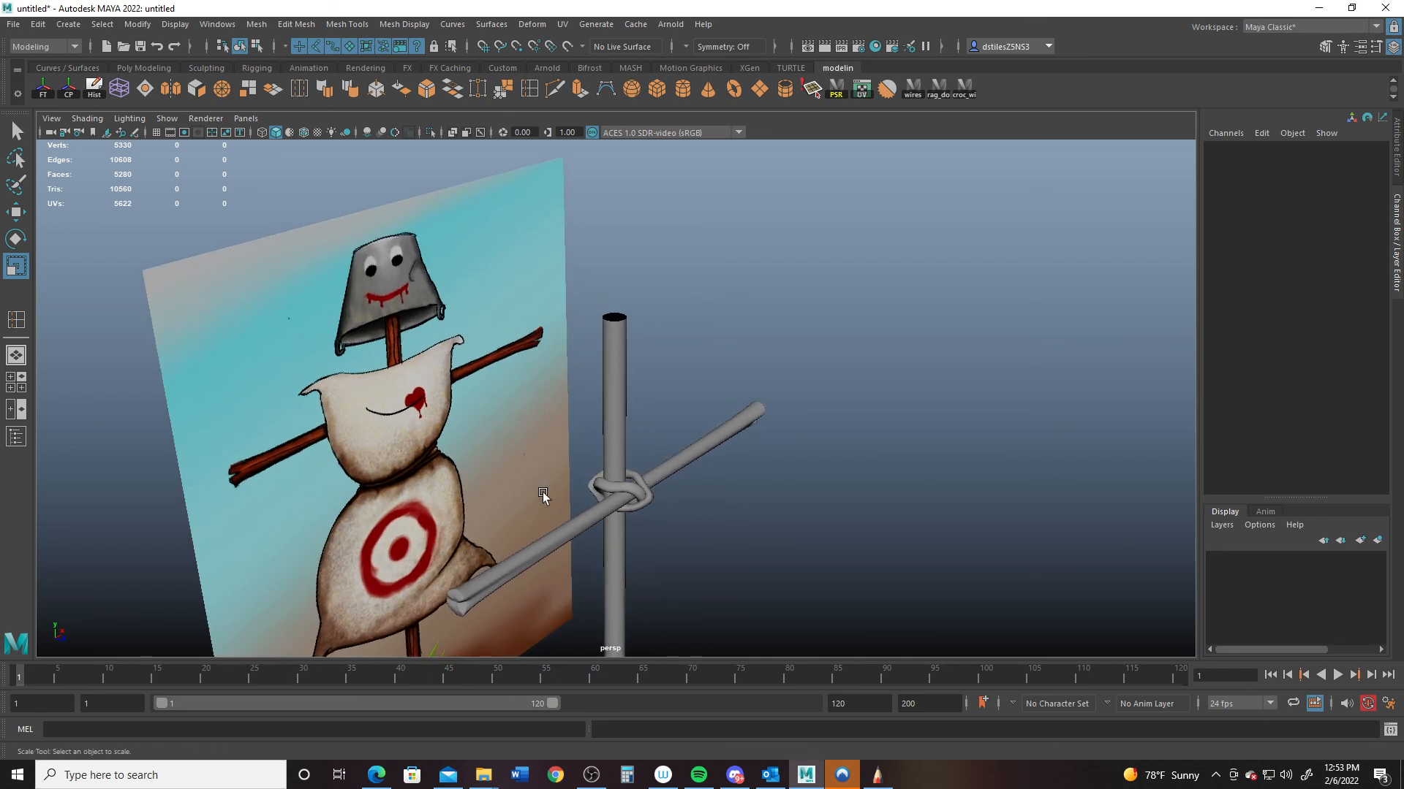
{"action": "left_click_drag", "start_coordinate": [544, 495], "coordinate": [488, 347], "text": "alt"}
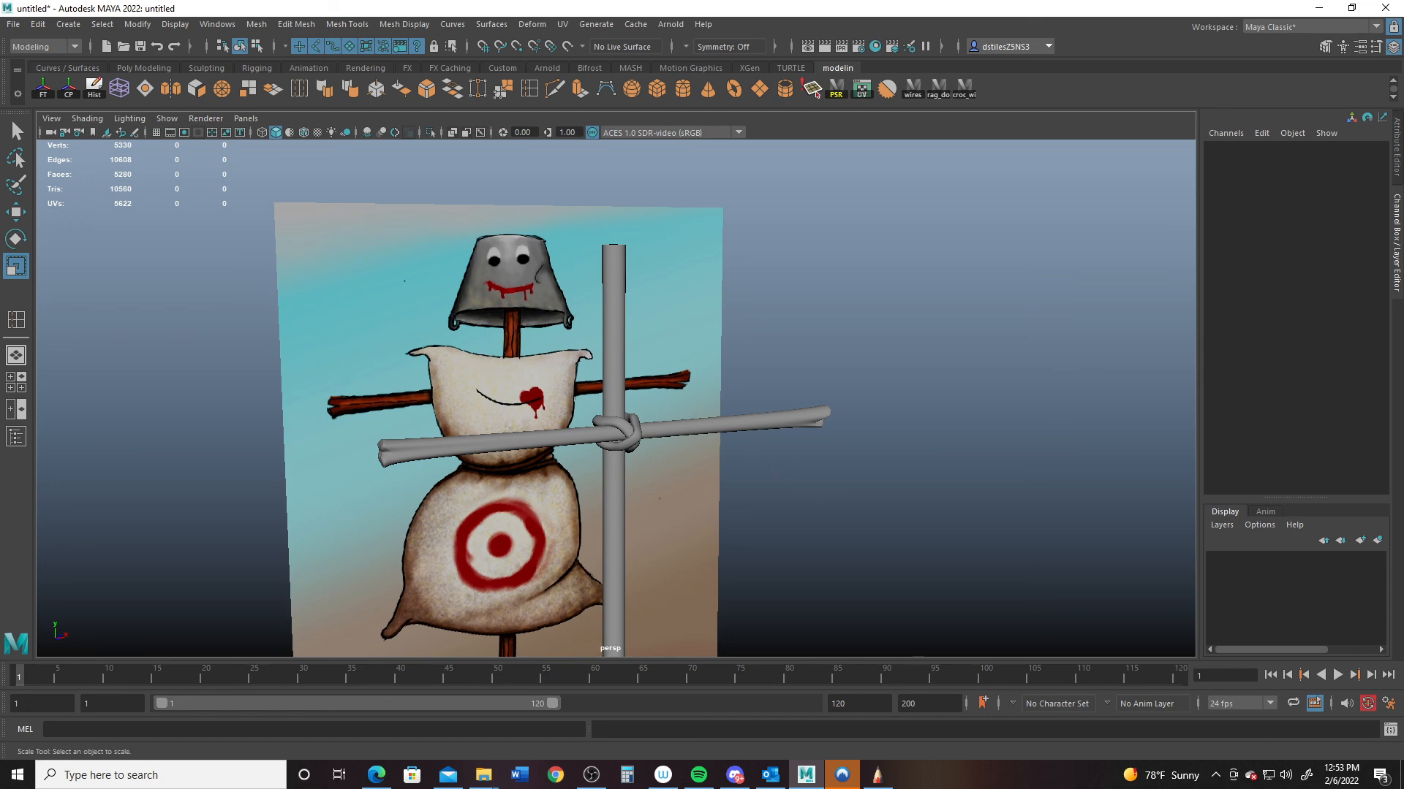